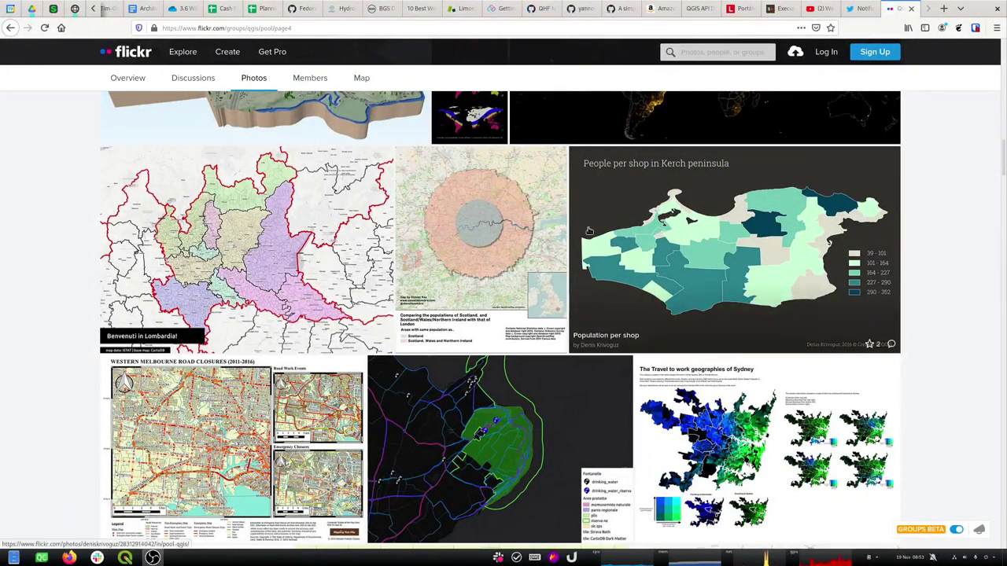
Step: Browse the QGIS group's map gallery for design examples and bring up the tweeted Madeira map
{"action": "scroll", "coordinate": [589, 233], "scroll_direction": "up", "scroll_amount": 15}
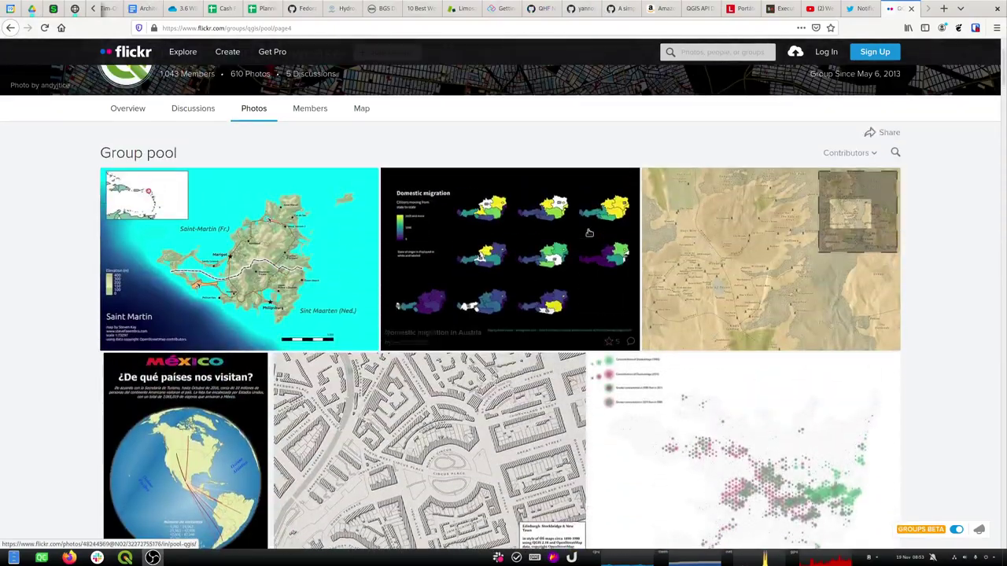
{"action": "scroll", "coordinate": [589, 232], "scroll_direction": "down", "scroll_amount": 10}
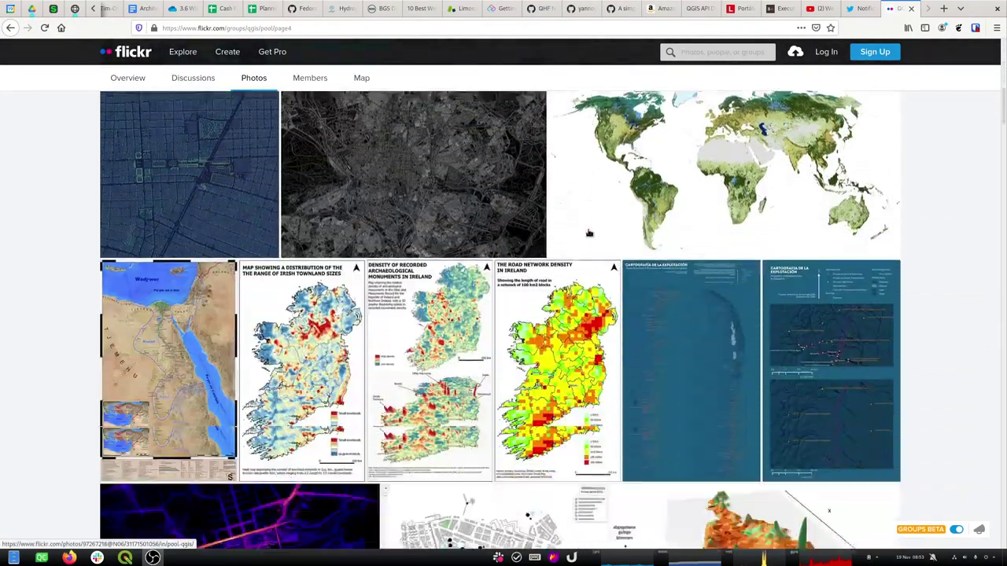
{"action": "scroll", "coordinate": [588, 233], "scroll_direction": "down", "scroll_amount": 5}
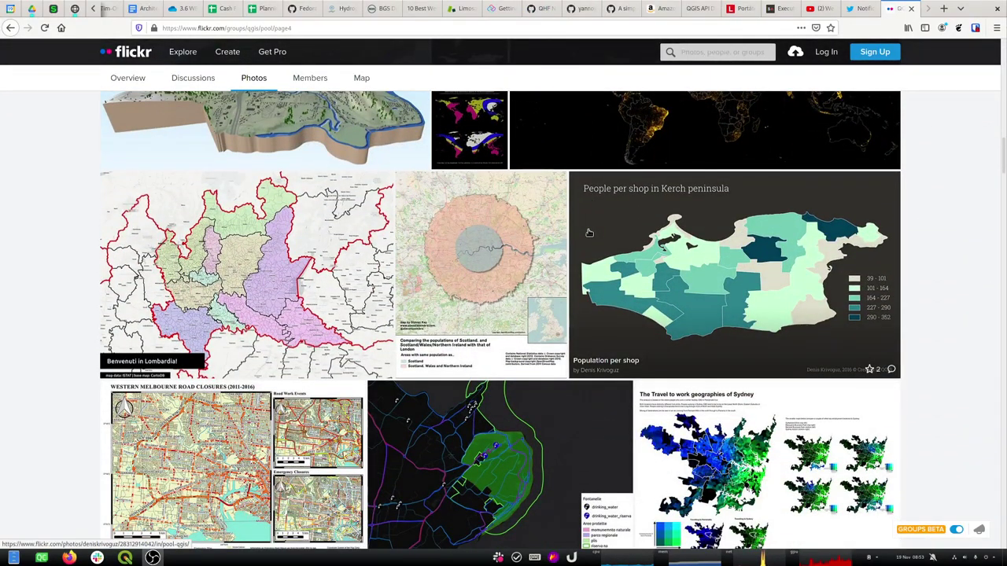
{"action": "scroll", "coordinate": [588, 233], "scroll_direction": "down", "scroll_amount": 4}
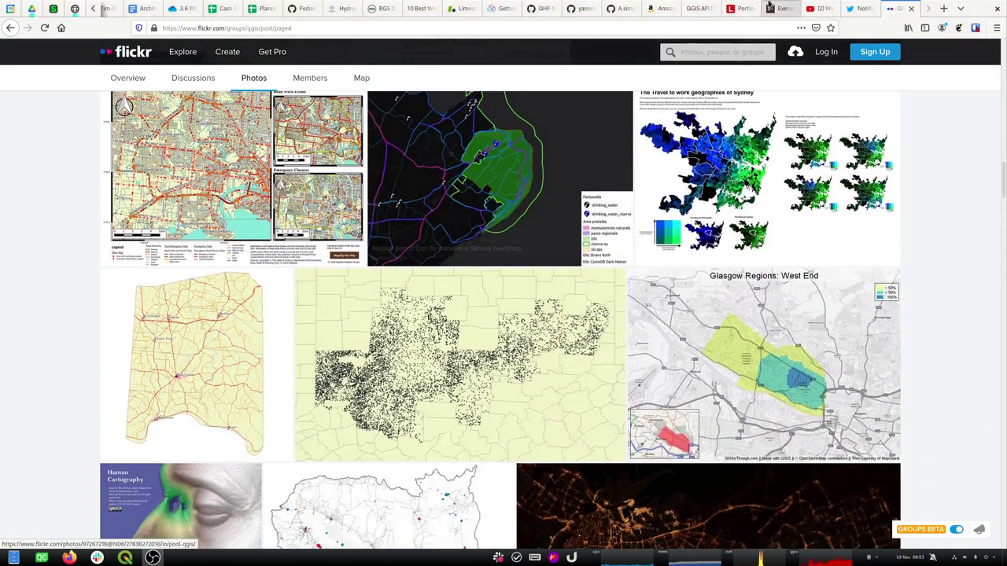
{"action": "left_click", "coordinate": [856, 9]}
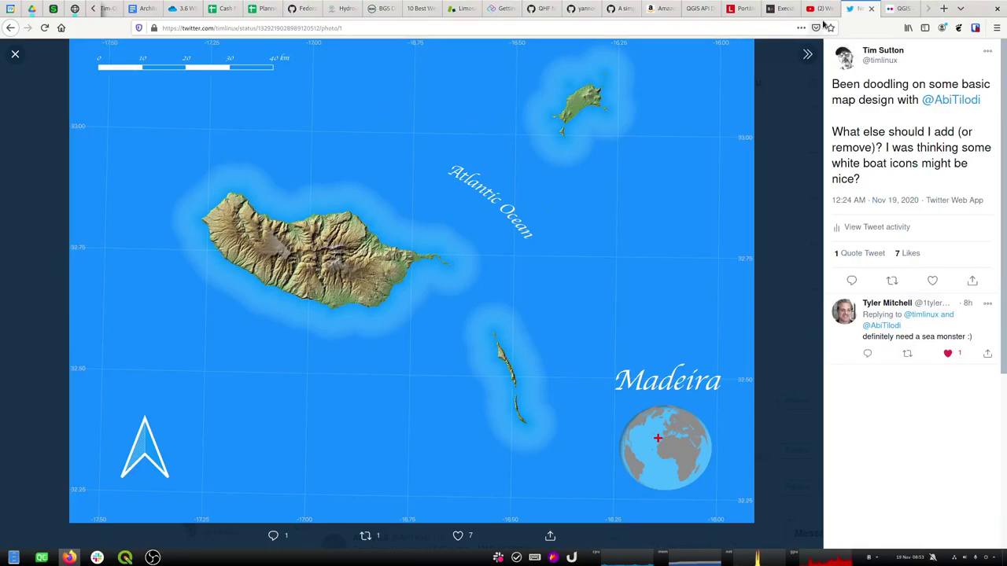
Step: Switch to QGIS and start a new empty project
{"action": "left_click", "coordinate": [979, 8]}
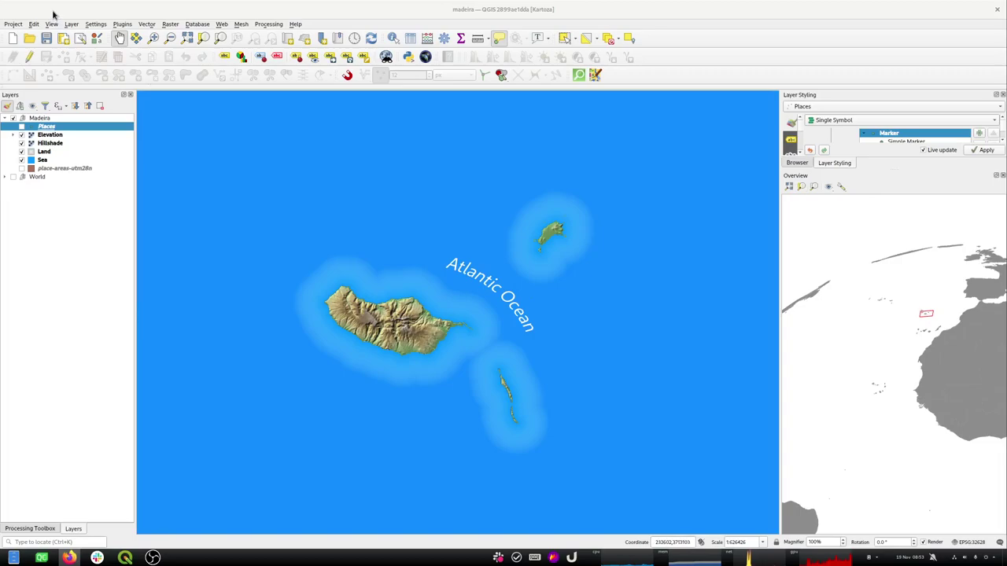
{"action": "left_click", "coordinate": [14, 40]}
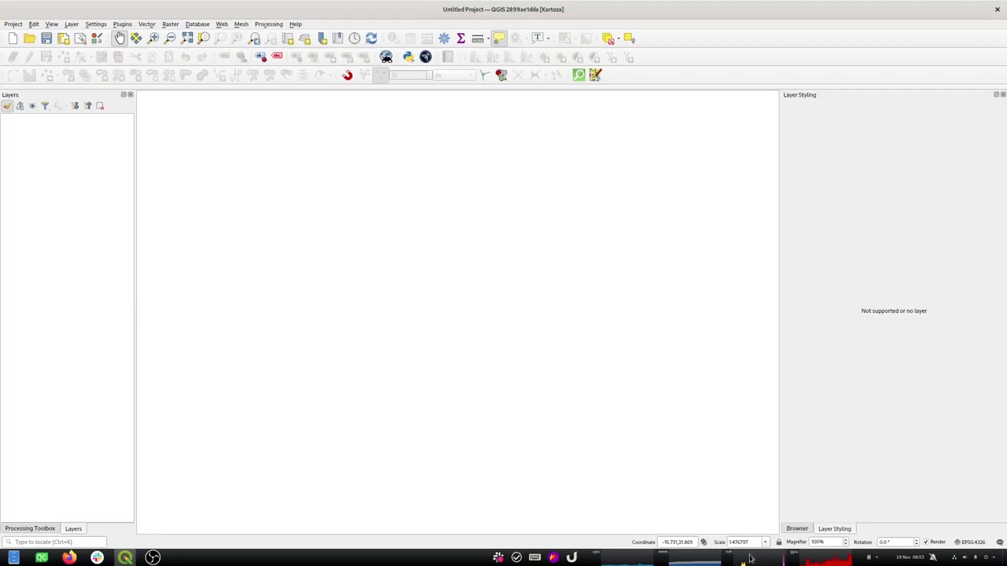
Step: Add the OpenStreetMap XYZ tile layer to the map from the data browser
{"action": "left_click", "coordinate": [797, 529]}
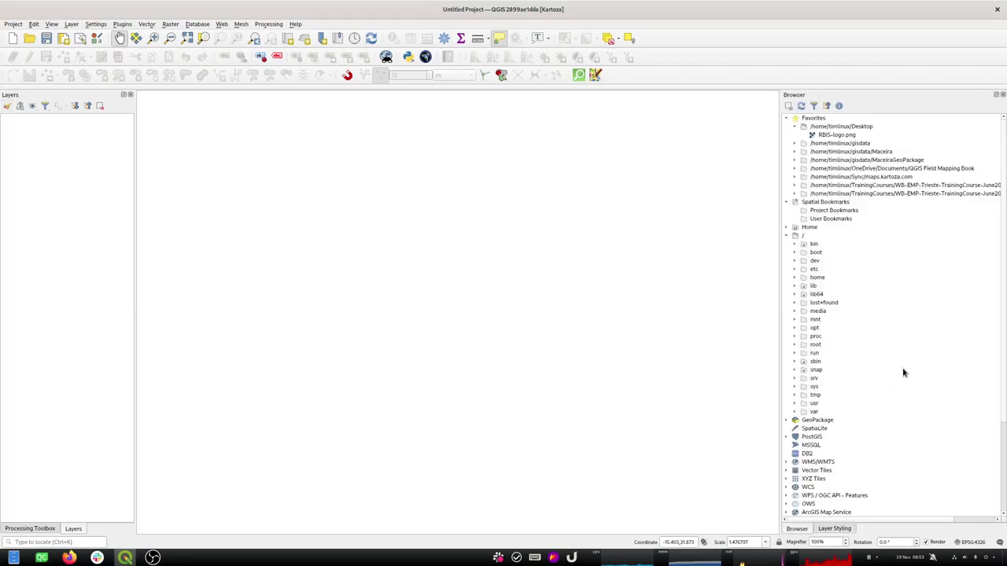
{"action": "scroll", "coordinate": [903, 373], "scroll_direction": "down", "scroll_amount": 4}
{"action": "left_click", "coordinate": [785, 379]}
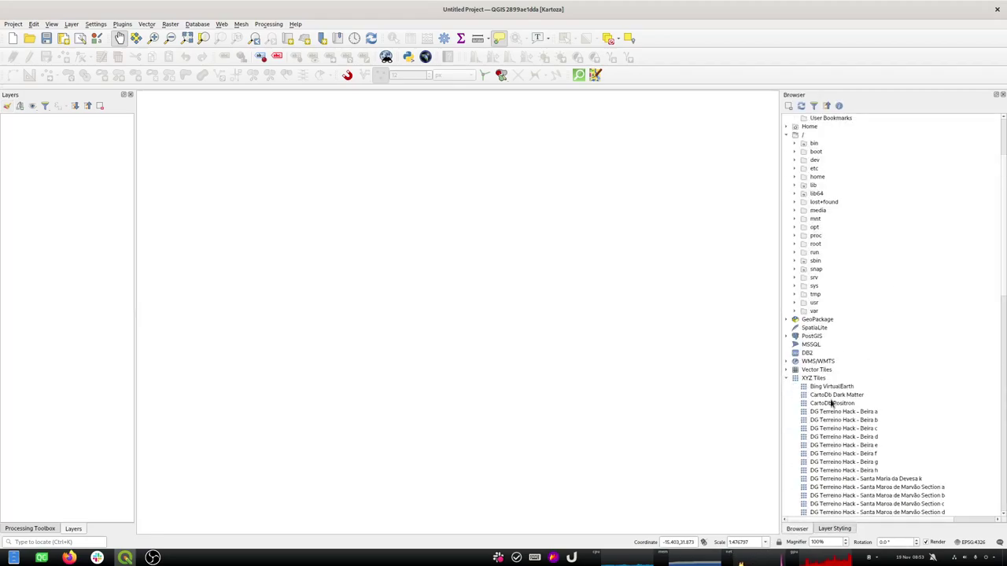
{"action": "scroll", "coordinate": [831, 404], "scroll_direction": "down", "scroll_amount": 18}
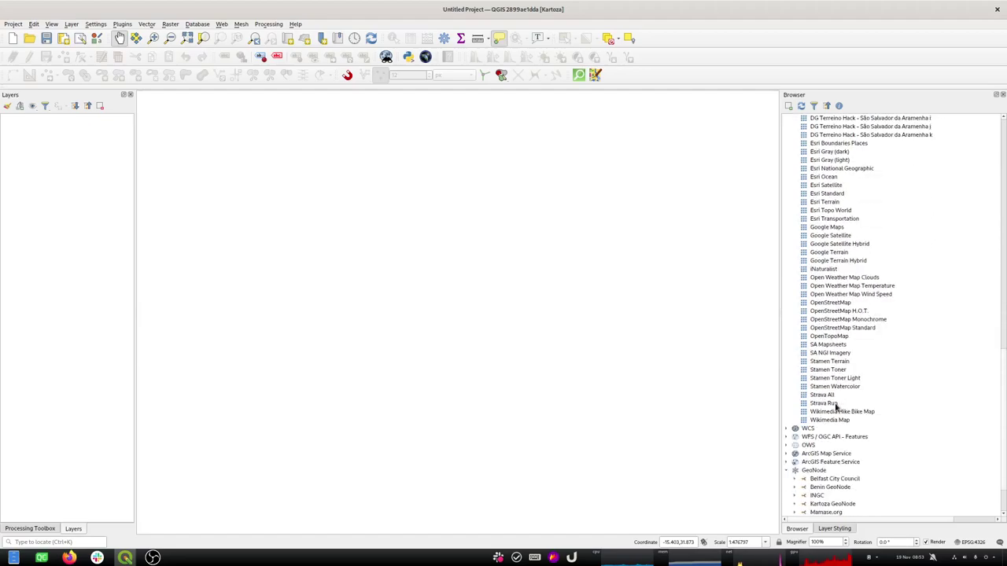
{"action": "scroll", "coordinate": [835, 405], "scroll_direction": "up", "scroll_amount": 6}
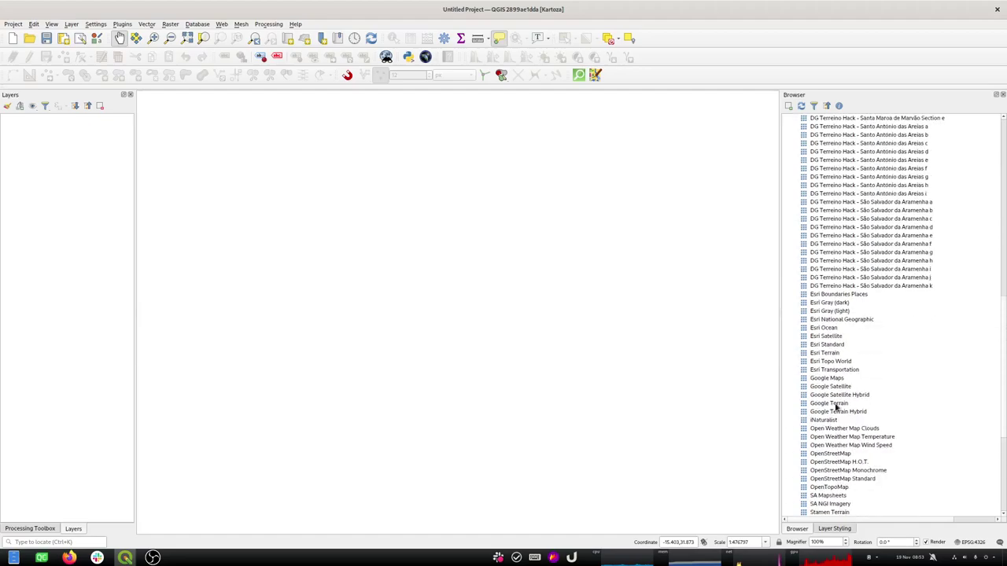
{"action": "scroll", "coordinate": [837, 406], "scroll_direction": "up", "scroll_amount": 1}
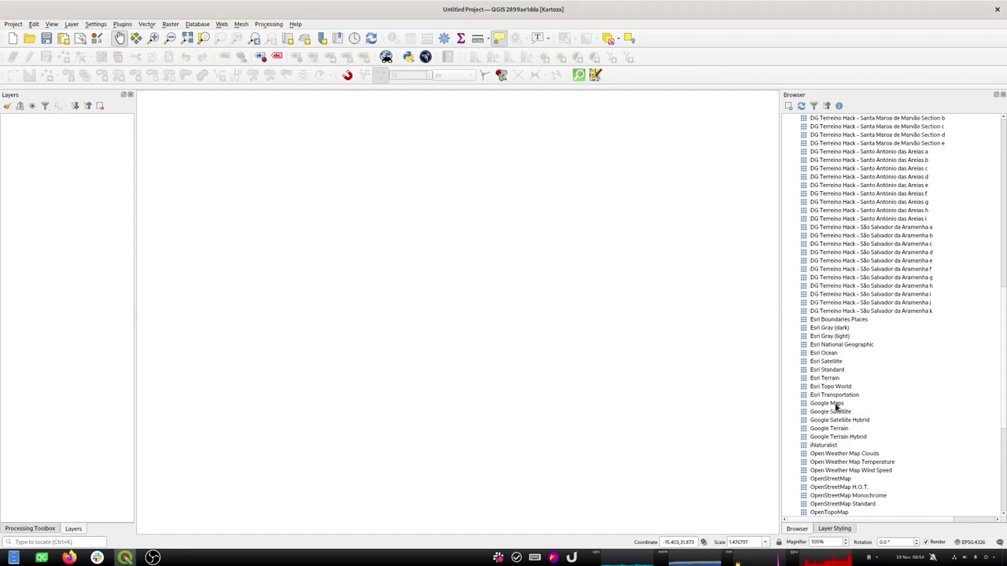
{"action": "scroll", "coordinate": [836, 405], "scroll_direction": "down", "scroll_amount": 1}
{"action": "left_click_drag", "start_coordinate": [836, 454], "coordinate": [391, 250]}
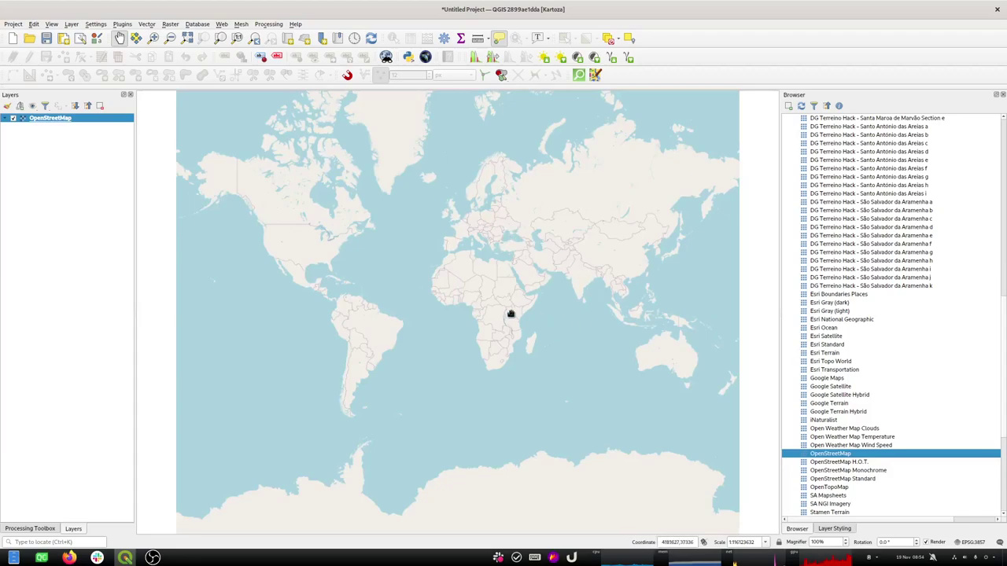
Step: Frame the Hawaiian island of Kaua'i and its small western neighbour in the map canvas
{"action": "left_click_drag", "start_coordinate": [195, 269], "coordinate": [248, 305]}
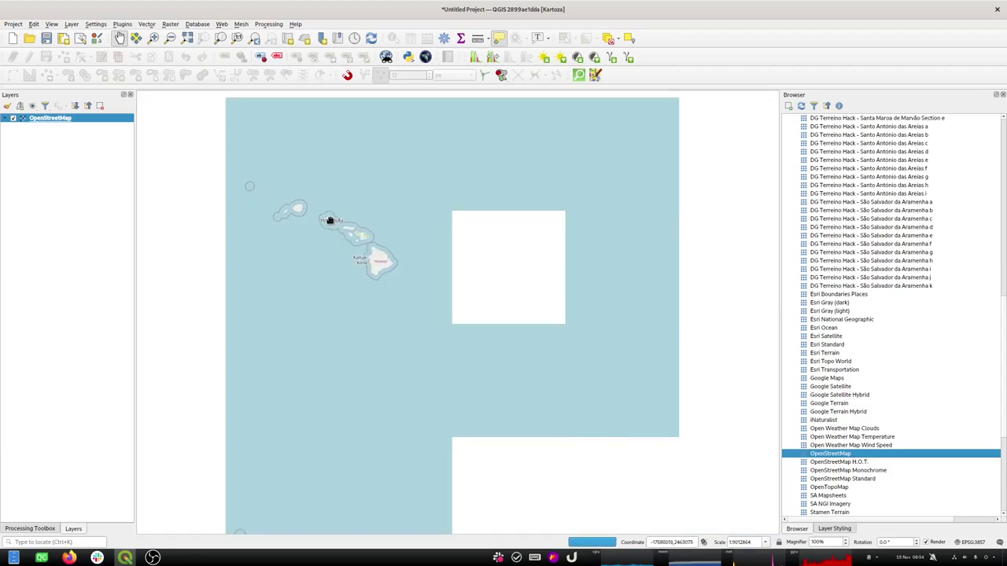
{"action": "left_click_drag", "start_coordinate": [281, 270], "coordinate": [376, 250]}
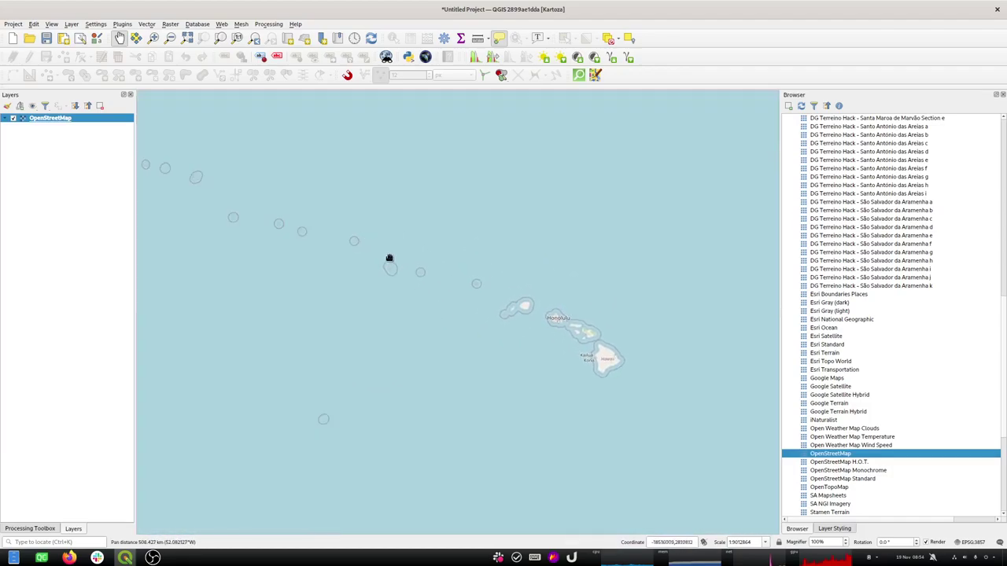
{"action": "left_click_drag", "start_coordinate": [481, 276], "coordinate": [571, 350]}
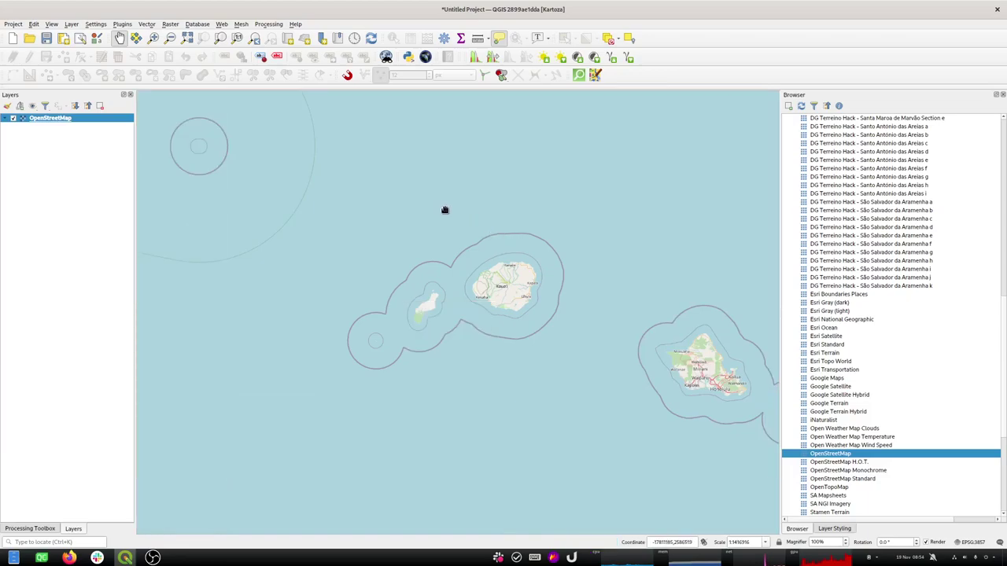
{"action": "left_click_drag", "start_coordinate": [263, 151], "coordinate": [646, 433]}
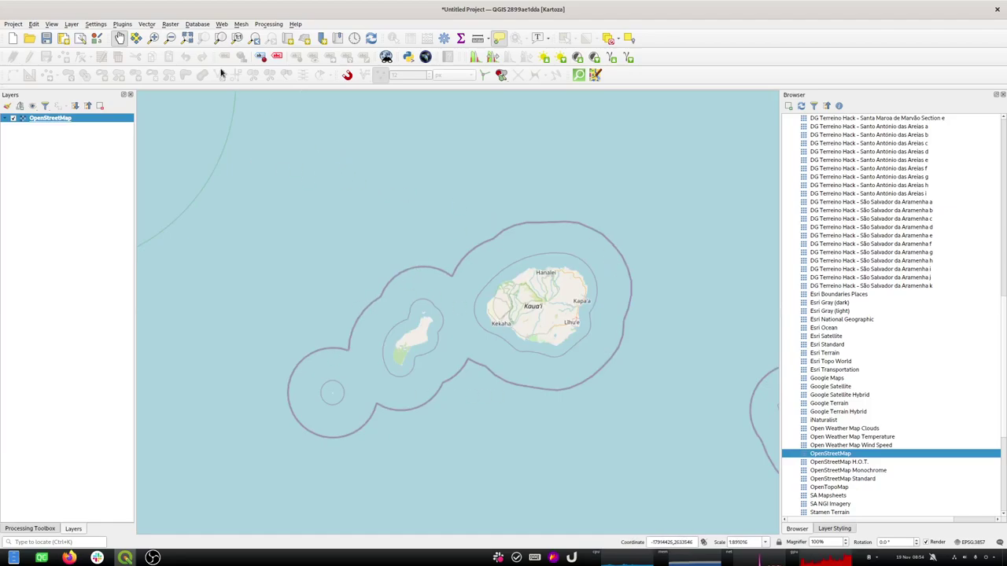
Step: Search the plugin manager for "Quick" and view the details of the QuickOSM plugin
{"action": "left_click", "coordinate": [125, 25]}
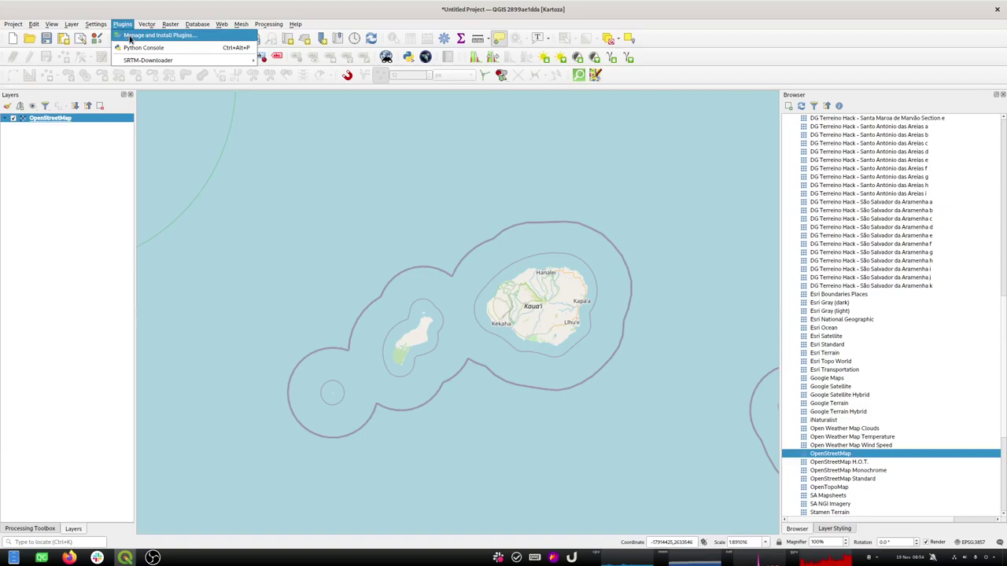
{"action": "left_click", "coordinate": [132, 37]}
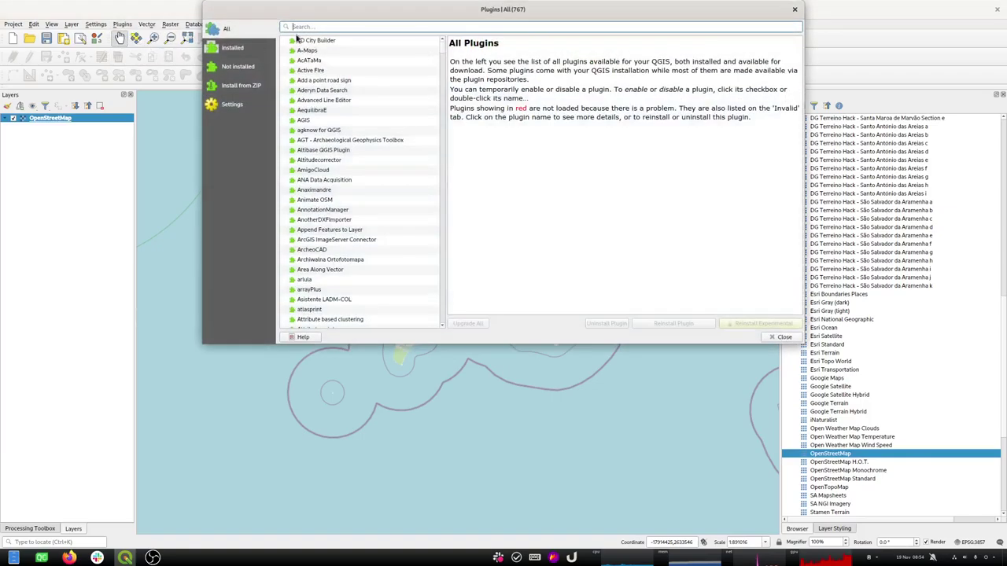
{"action": "type", "text": "q"}
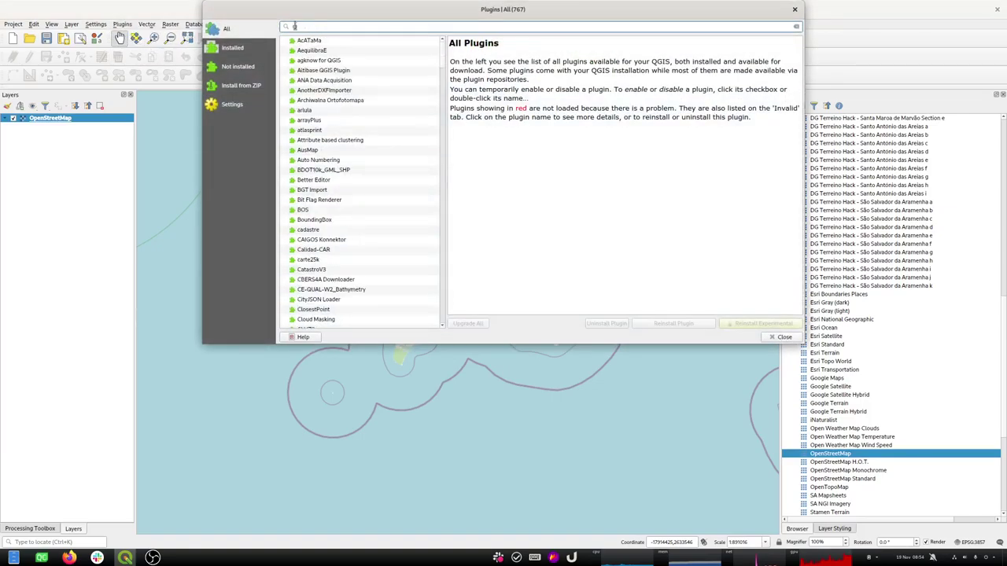
{"action": "type", "text": "ui"}
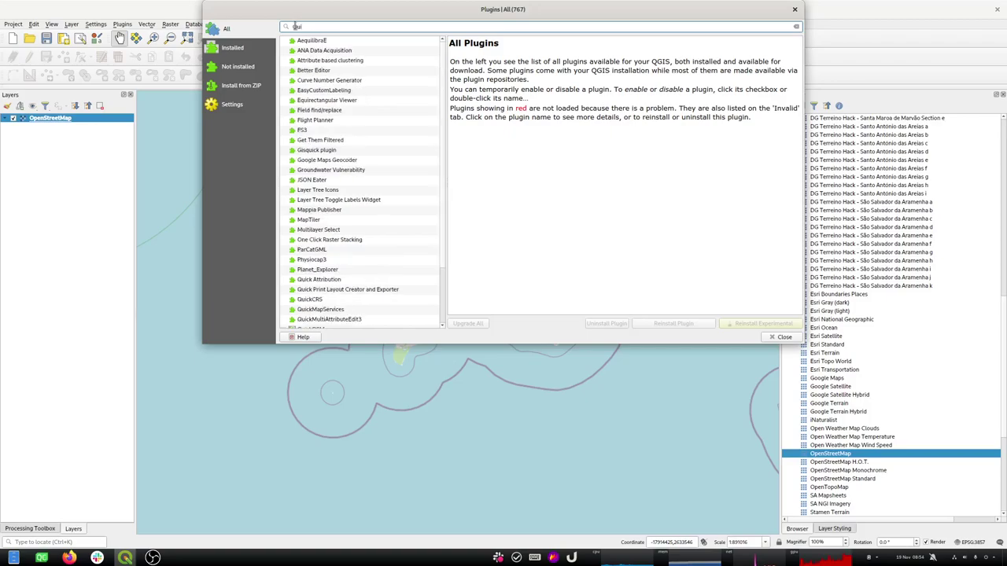
{"action": "type", "text": "ck"}
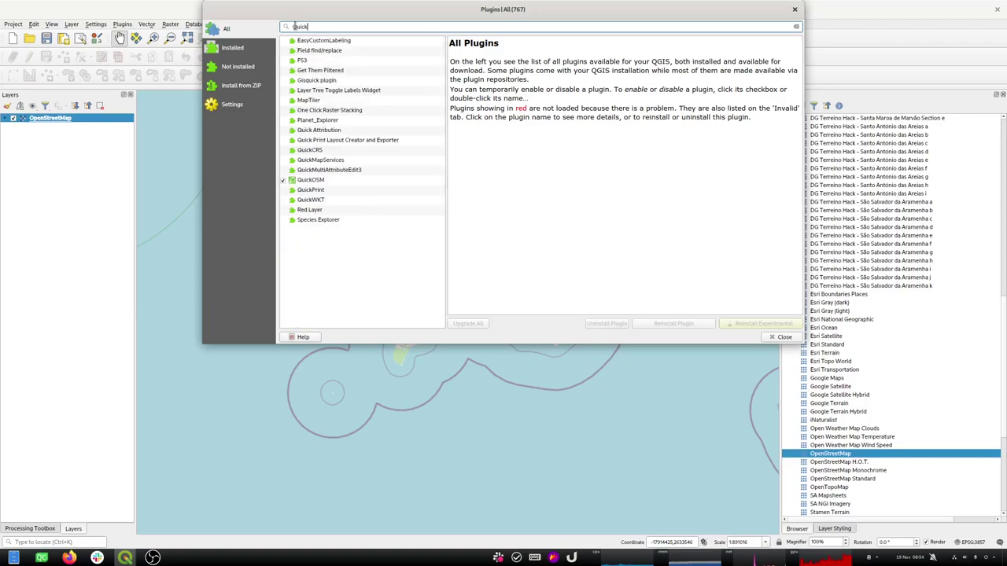
{"action": "left_click", "coordinate": [318, 181]}
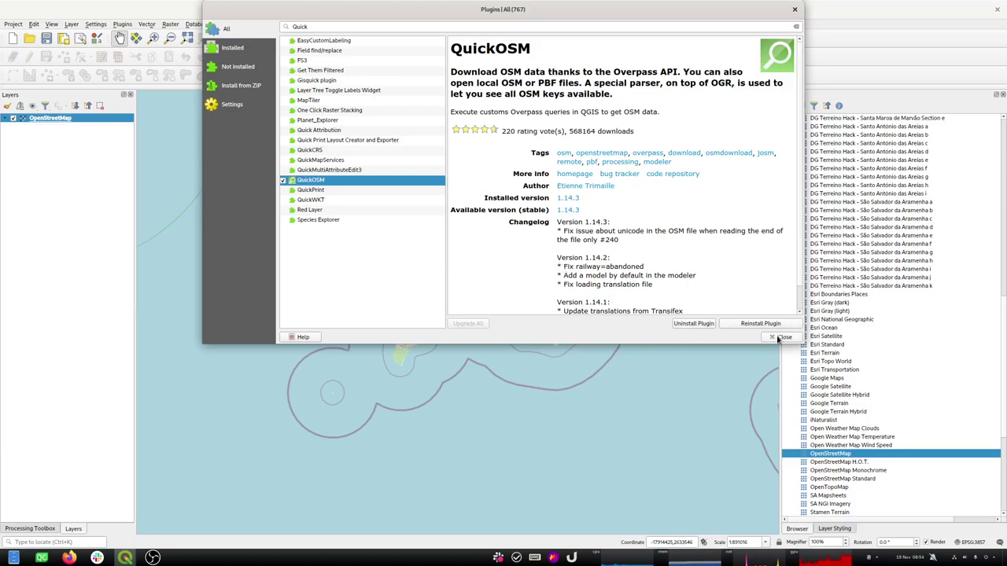
Step: Search the plugins for "SRTM", review the SRTM-Downloader details and close the plugin manager
{"action": "left_click", "coordinate": [345, 26]}
{"action": "key", "text": "ctrl+a"}
{"action": "type", "text": "S"}
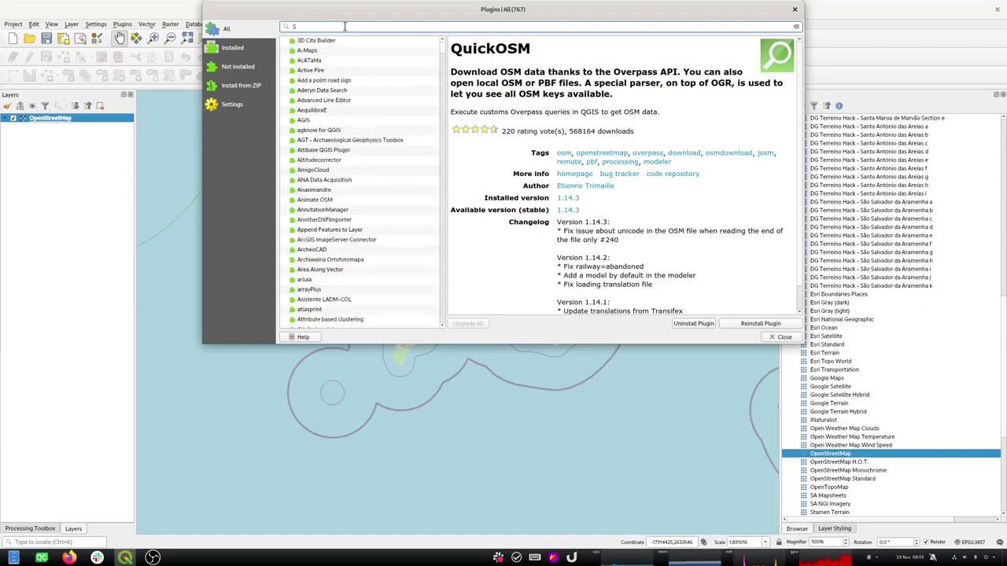
{"action": "type", "text": "RTM"}
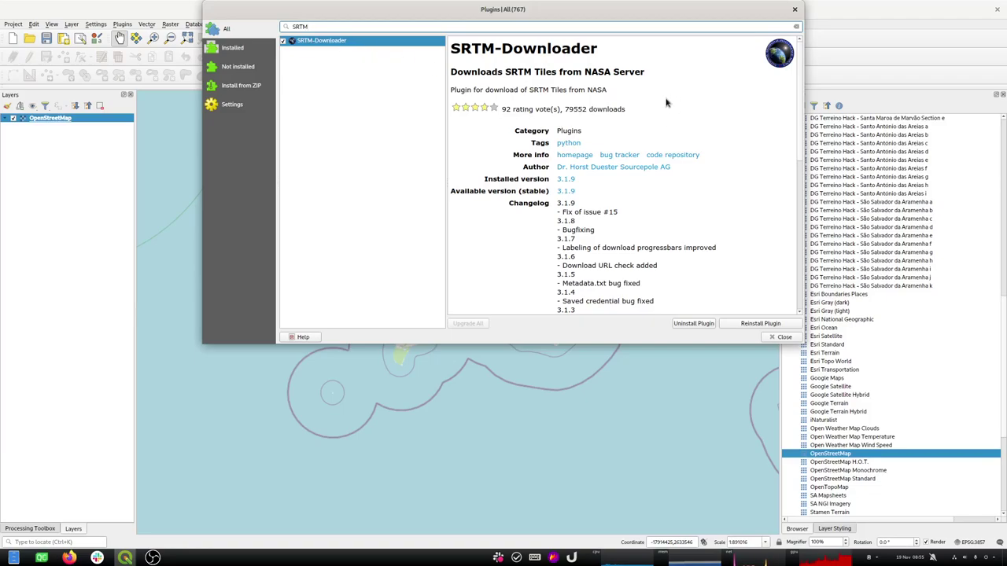
{"action": "scroll", "coordinate": [734, 177], "scroll_direction": "down", "scroll_amount": 10}
{"action": "scroll", "coordinate": [734, 177], "scroll_direction": "up", "scroll_amount": 10}
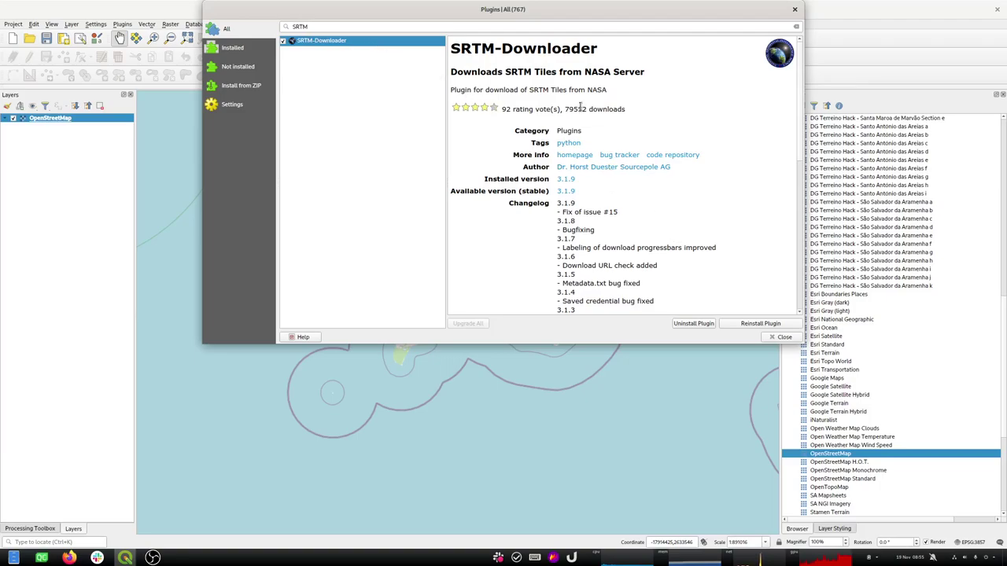
{"action": "left_click", "coordinate": [783, 337]}
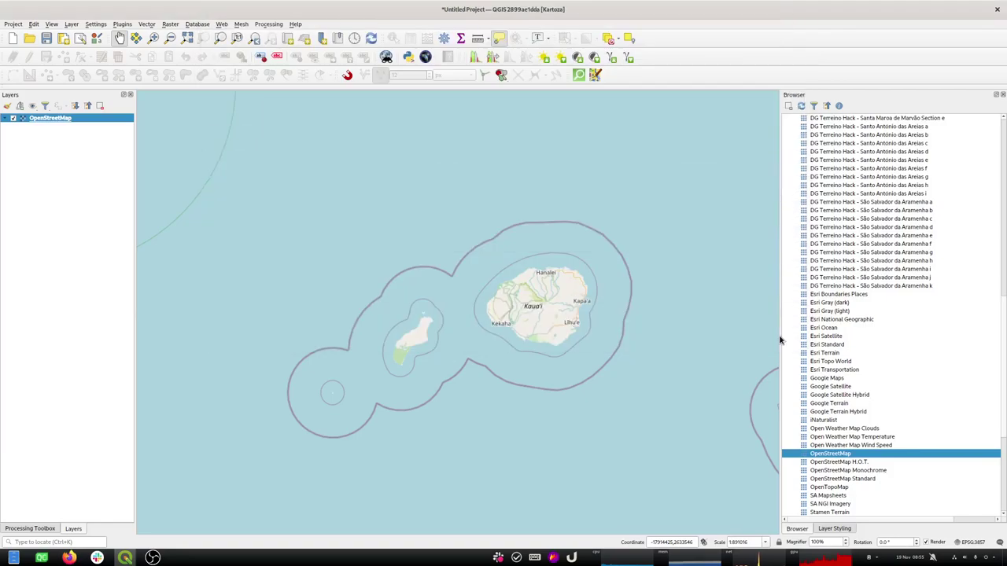
Step: Open SRTM-Downloader and set its download bounds to the current canvas extent
{"action": "left_click", "coordinate": [425, 59]}
{"action": "left_click", "coordinate": [495, 149]}
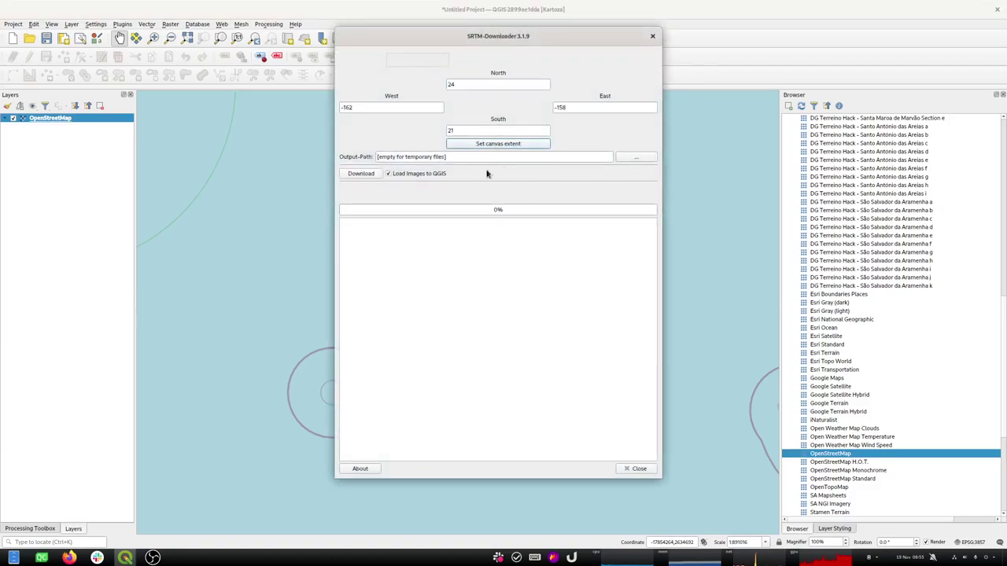
Step: Browse for the downloader's output path and create a folder named Kauai inside QGISProjects
{"action": "left_click", "coordinate": [640, 158]}
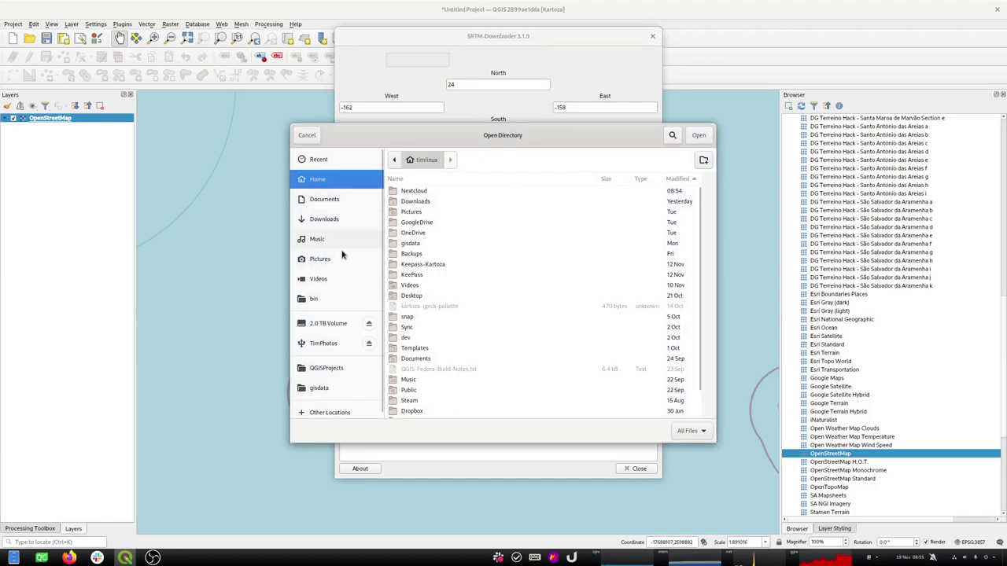
{"action": "left_click", "coordinate": [340, 369]}
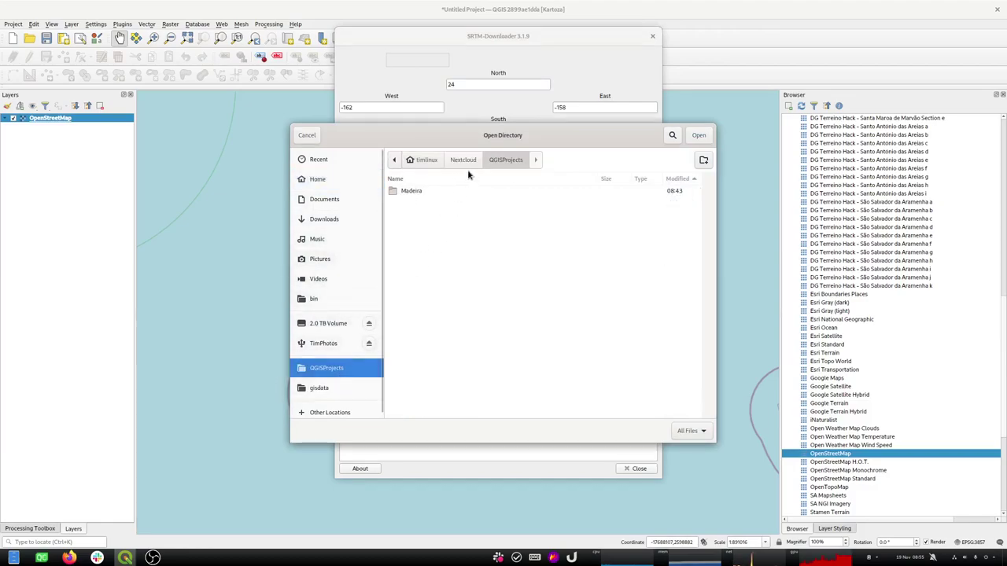
{"action": "left_click", "coordinate": [703, 160]}
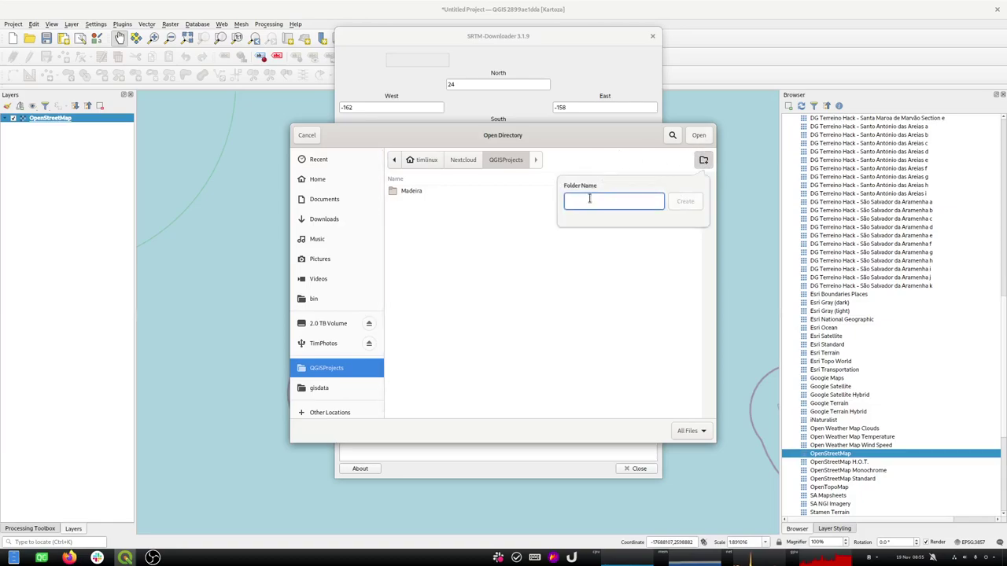
{"action": "type", "text": "Maui"}
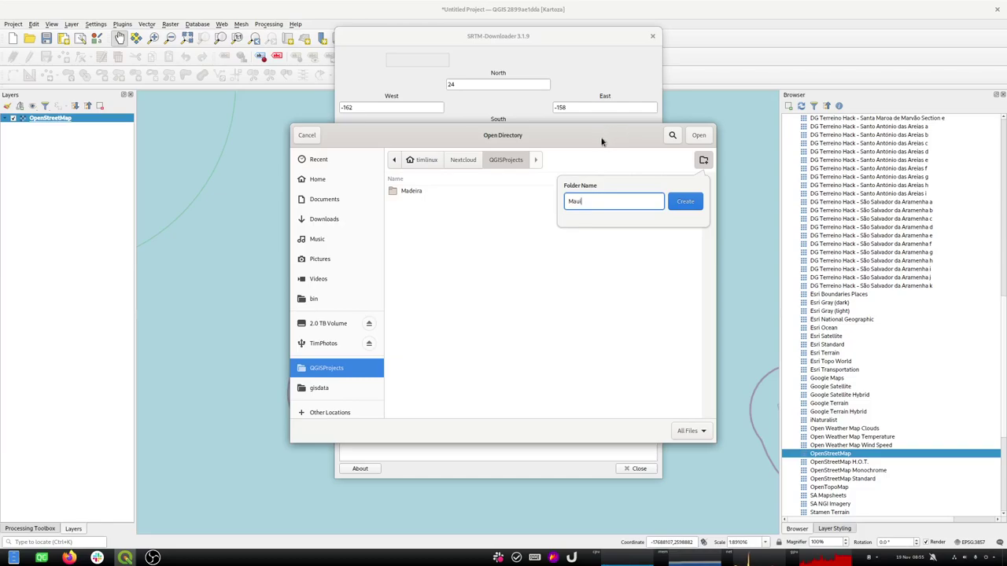
{"action": "left_click_drag", "start_coordinate": [506, 38], "coordinate": [260, 57]}
{"action": "left_click_drag", "start_coordinate": [547, 130], "coordinate": [126, 180]}
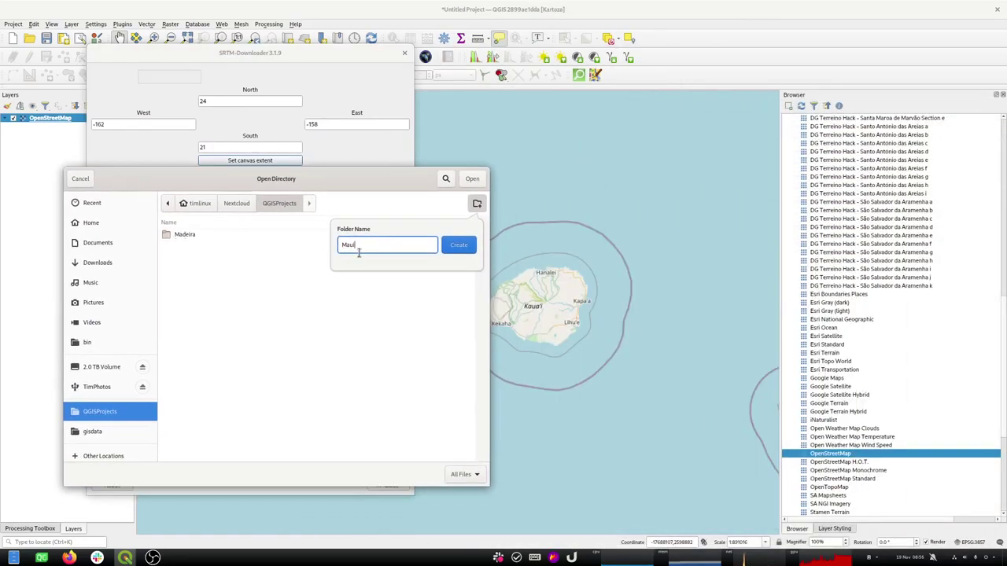
{"action": "left_click_drag", "start_coordinate": [360, 247], "coordinate": [321, 248]}
{"action": "type", "text": "Kaua"}
{"action": "left_click", "coordinate": [454, 246]}
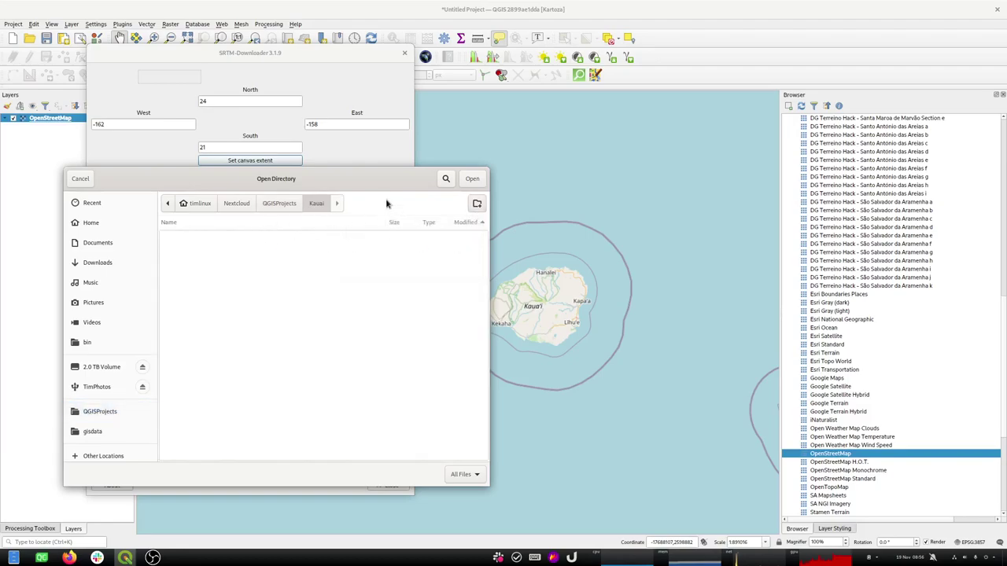
Step: Create a folder named SRTM inside Kauai and use it as the download output path
{"action": "left_click", "coordinate": [477, 204]}
{"action": "type", "text": "SRTM"}
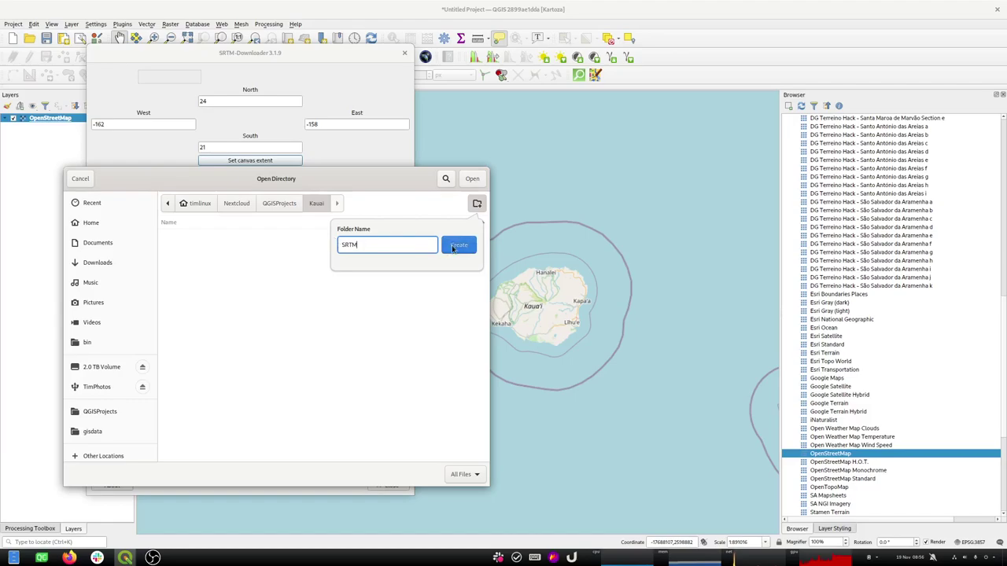
{"action": "left_click", "coordinate": [459, 245]}
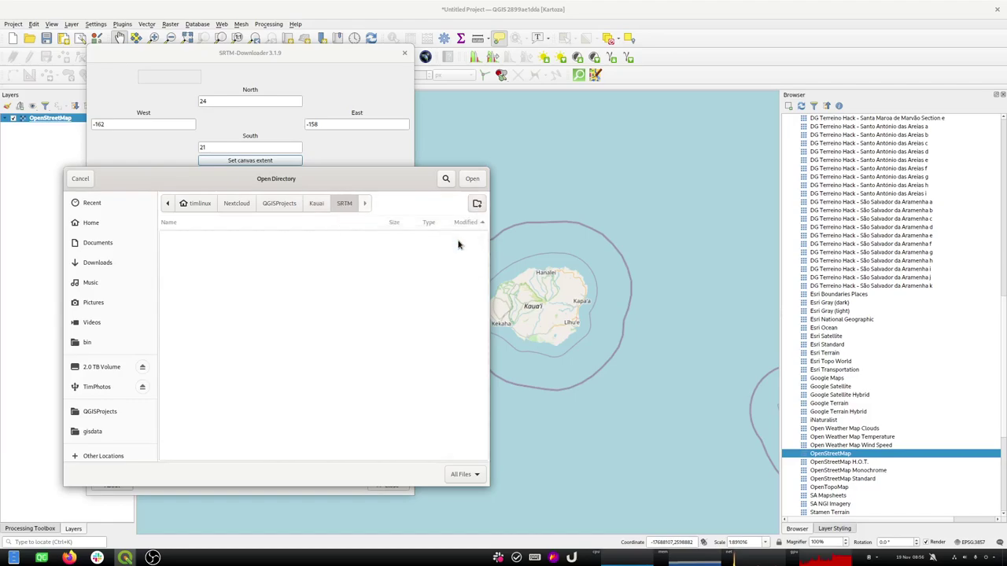
{"action": "left_click", "coordinate": [474, 179]}
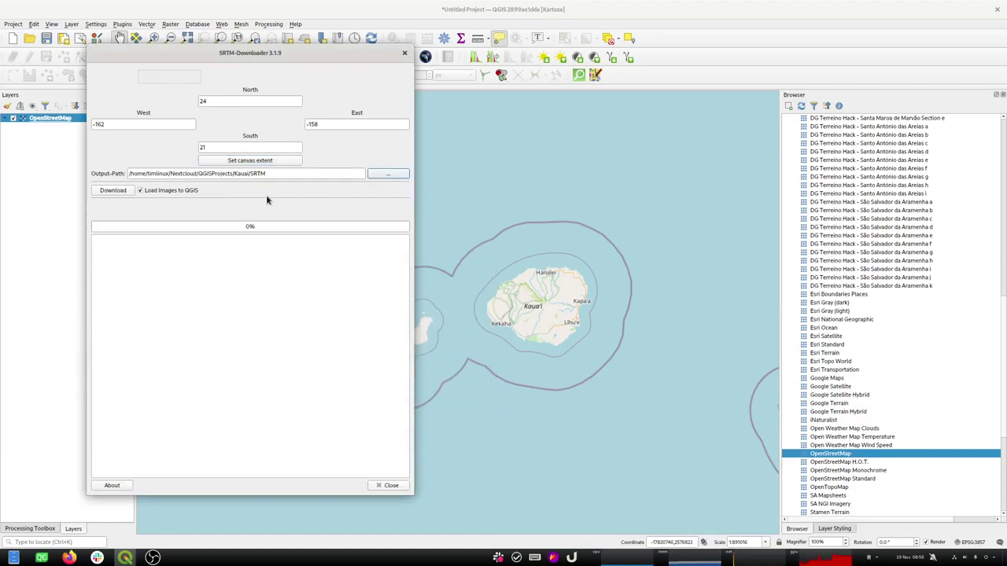
Step: Download the SRTM images using the filled-in Earthdata login and close the downloader once the download completes
{"action": "left_click", "coordinate": [118, 191]}
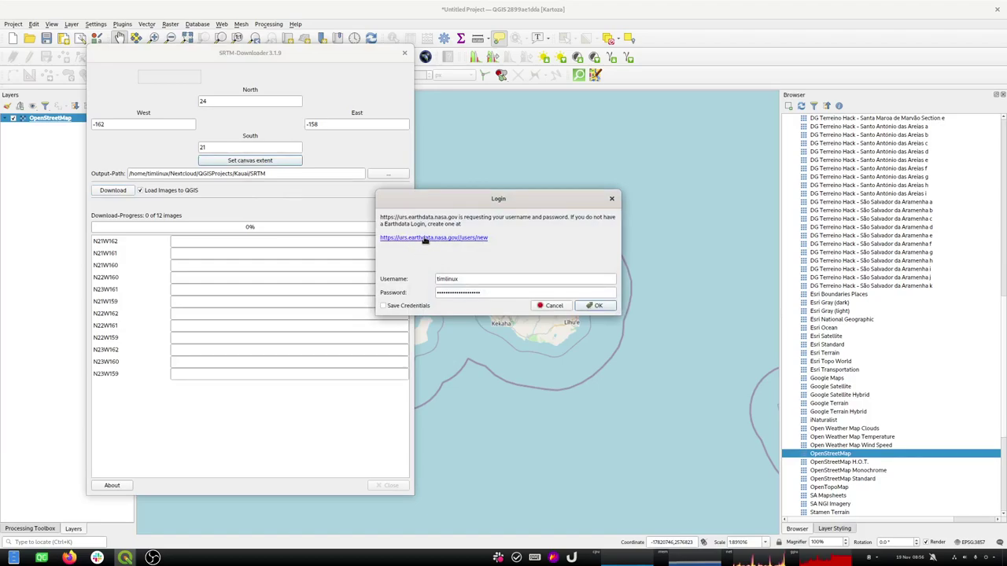
{"action": "left_click", "coordinate": [598, 306]}
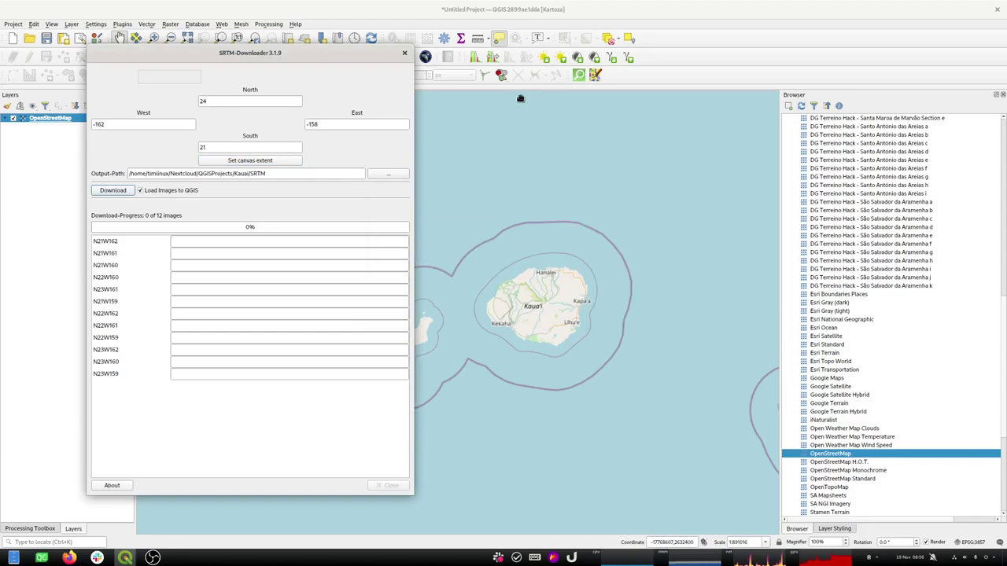
{"action": "left_click_drag", "start_coordinate": [199, 52], "coordinate": [749, 71]}
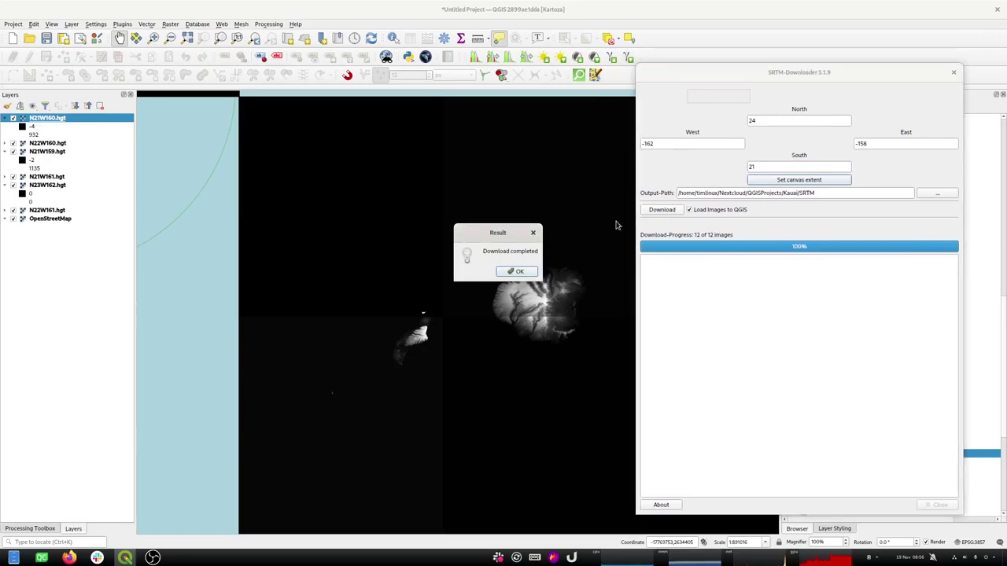
{"action": "left_click", "coordinate": [516, 271]}
{"action": "left_click", "coordinate": [940, 505]}
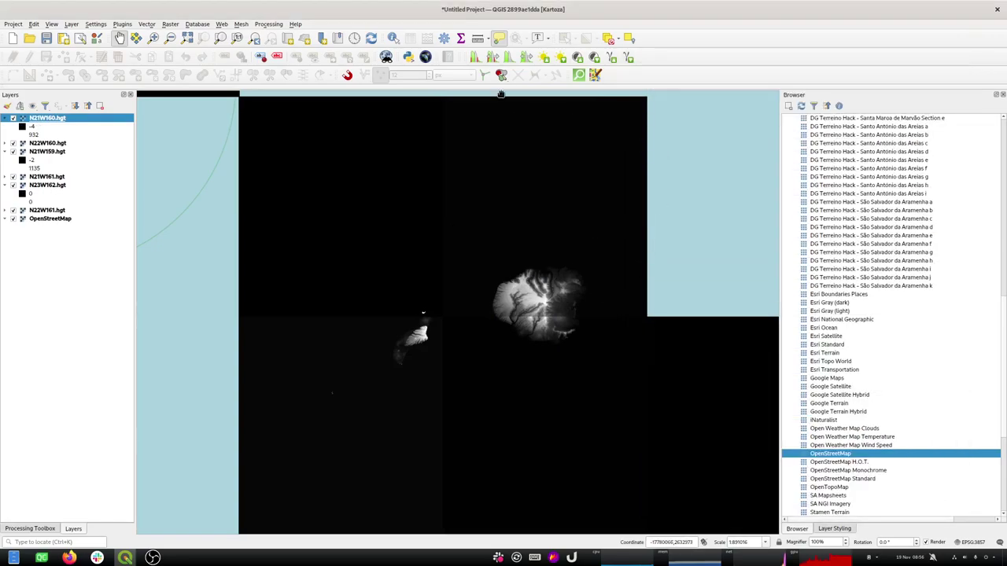
Step: Run a QuickOSM quick query for the key place within the canvas extent
{"action": "left_click", "coordinate": [578, 74]}
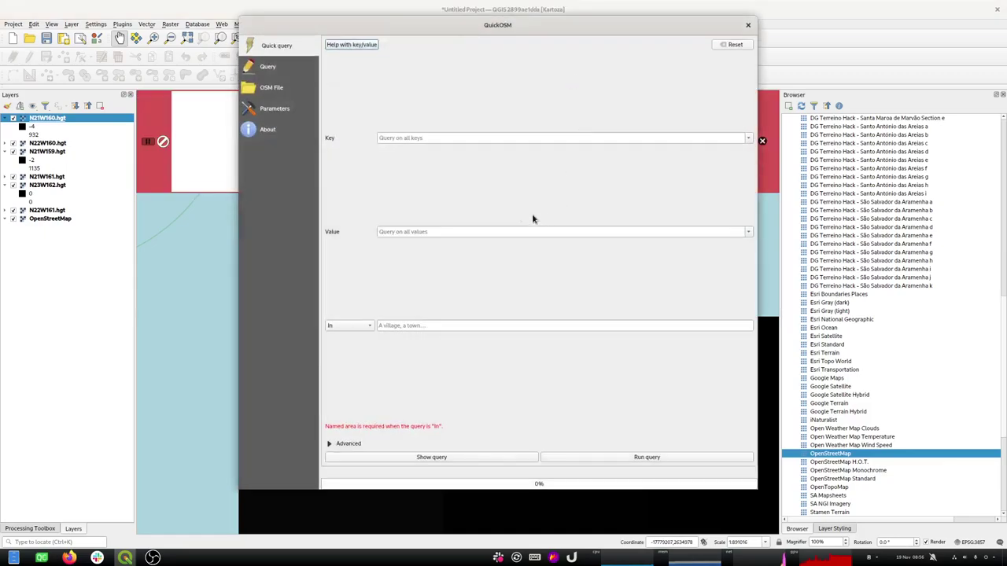
{"action": "left_click", "coordinate": [748, 139]}
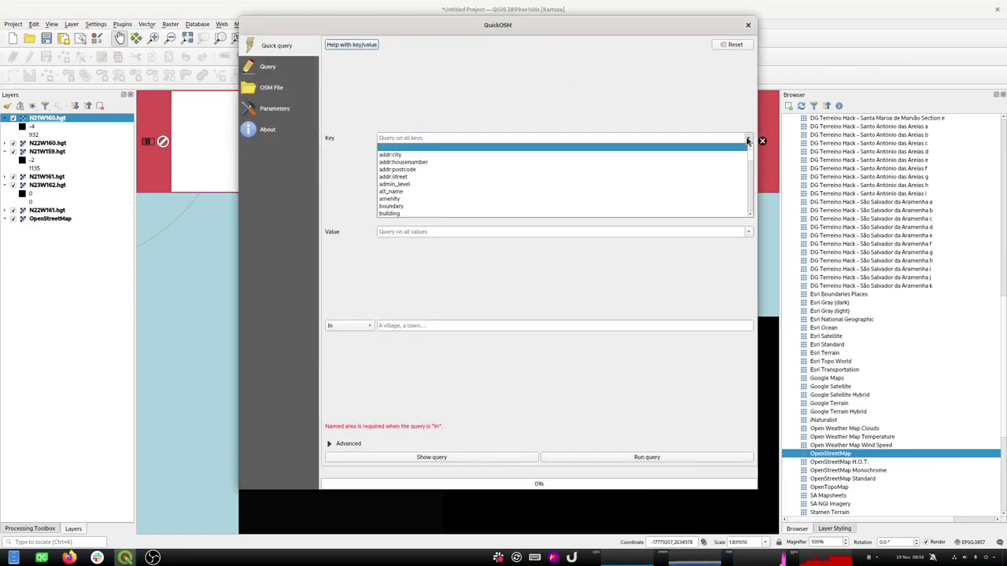
{"action": "scroll", "coordinate": [449, 205], "scroll_direction": "down", "scroll_amount": 2}
{"action": "scroll", "coordinate": [448, 204], "scroll_direction": "down", "scroll_amount": 5}
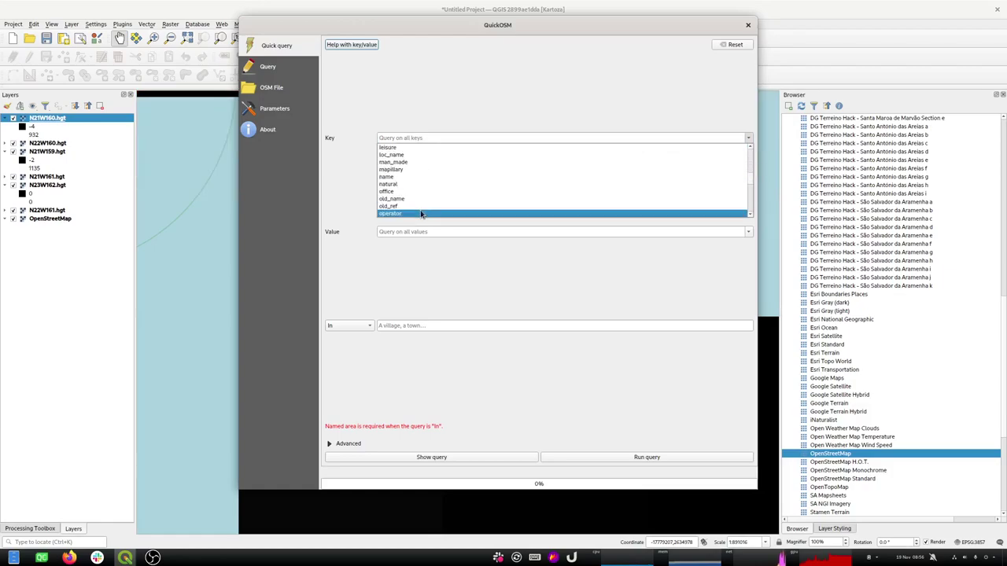
{"action": "scroll", "coordinate": [418, 184], "scroll_direction": "down", "scroll_amount": 2}
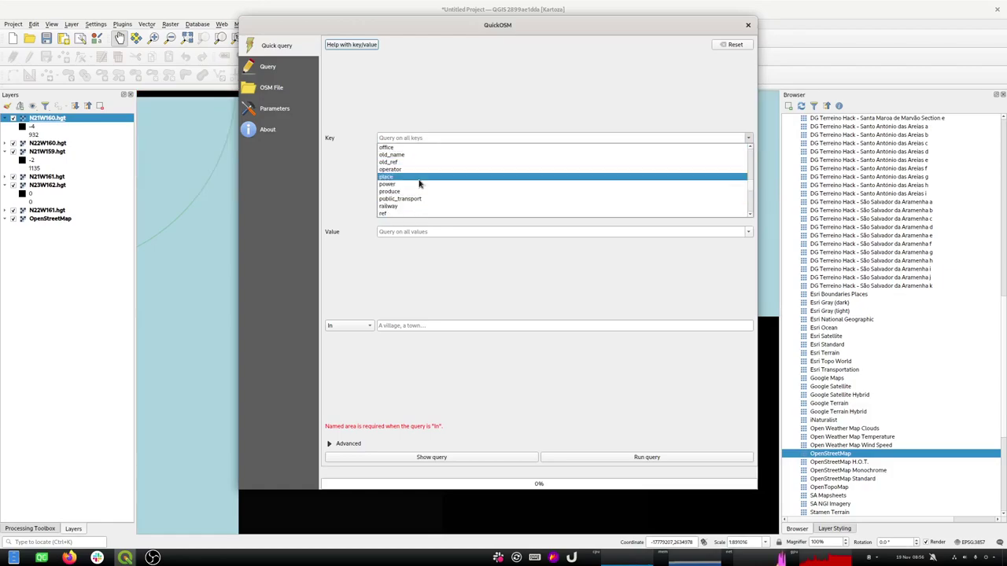
{"action": "left_click", "coordinate": [402, 176]}
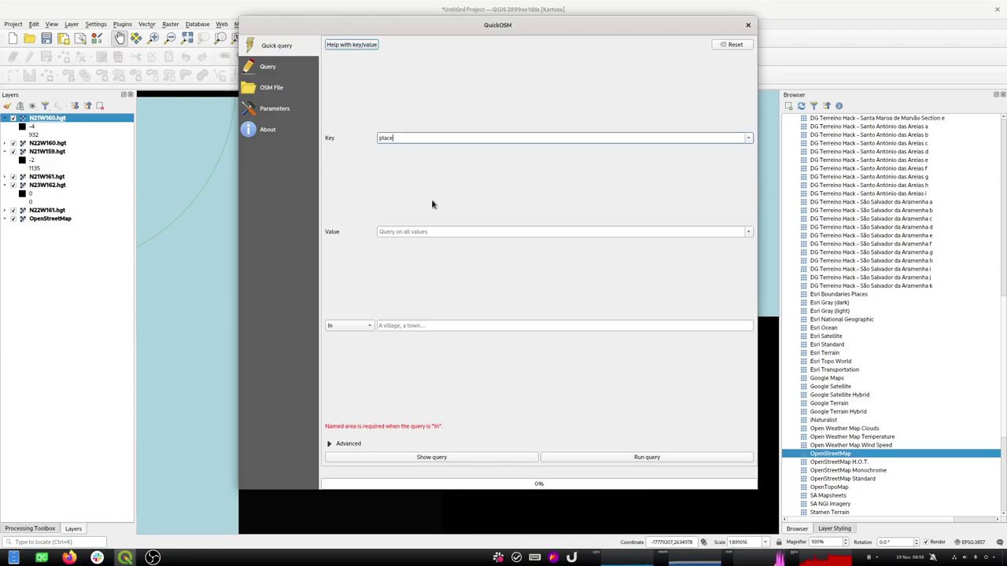
{"action": "left_click", "coordinate": [364, 328]}
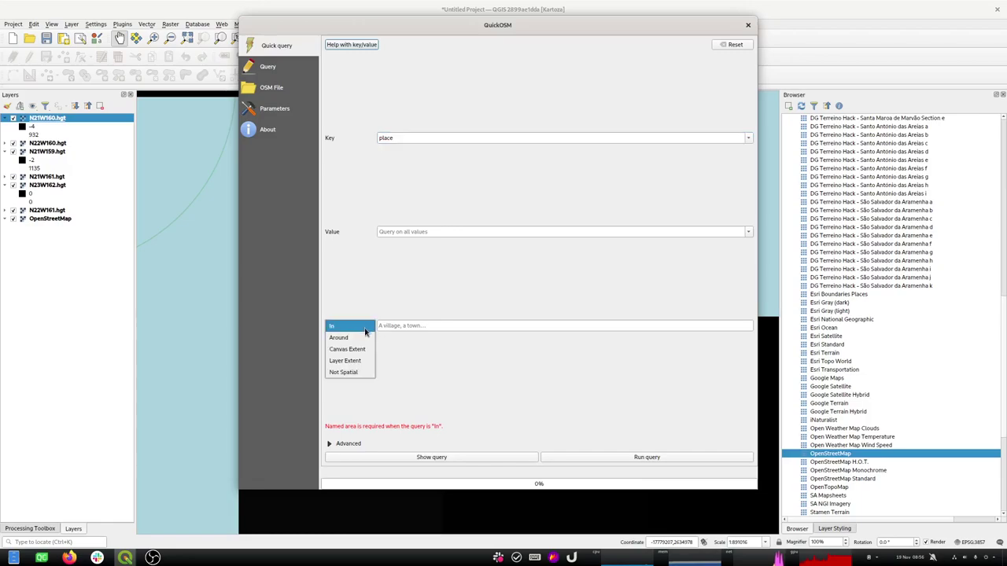
{"action": "left_click", "coordinate": [355, 351]}
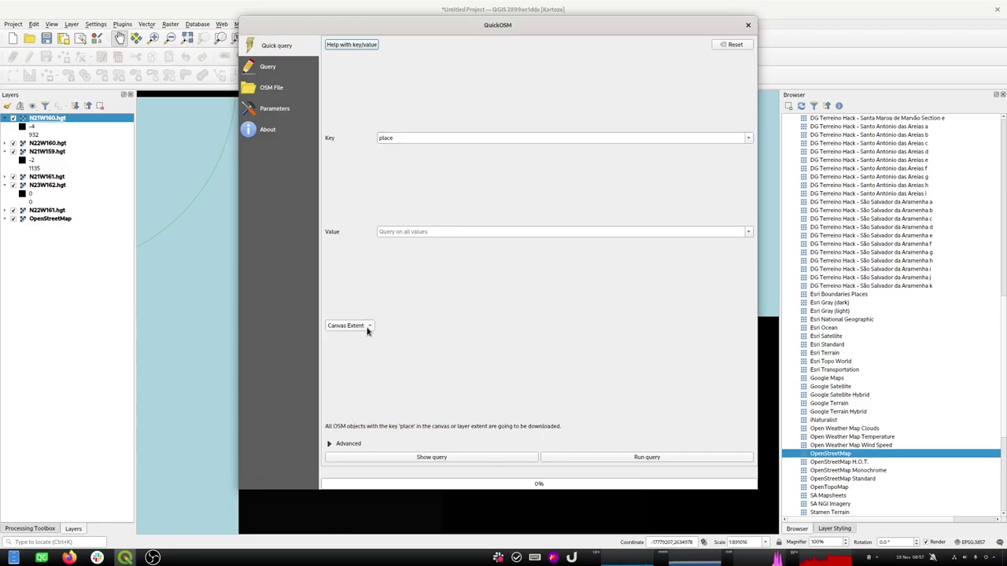
{"action": "left_click", "coordinate": [617, 457]}
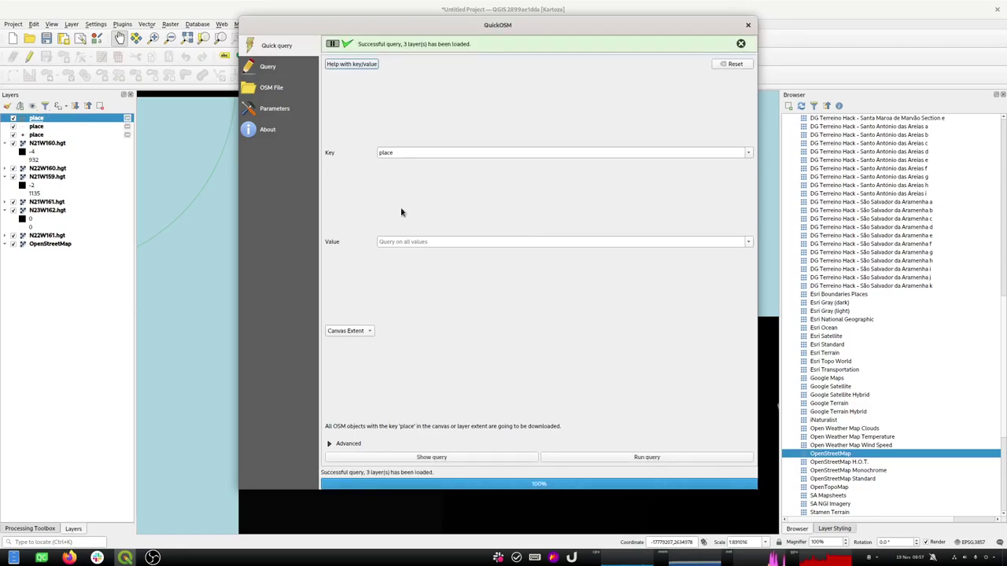
Step: Close QuickOSM and move the place polygon layer below the place line and point layers
{"action": "left_click", "coordinate": [750, 27]}
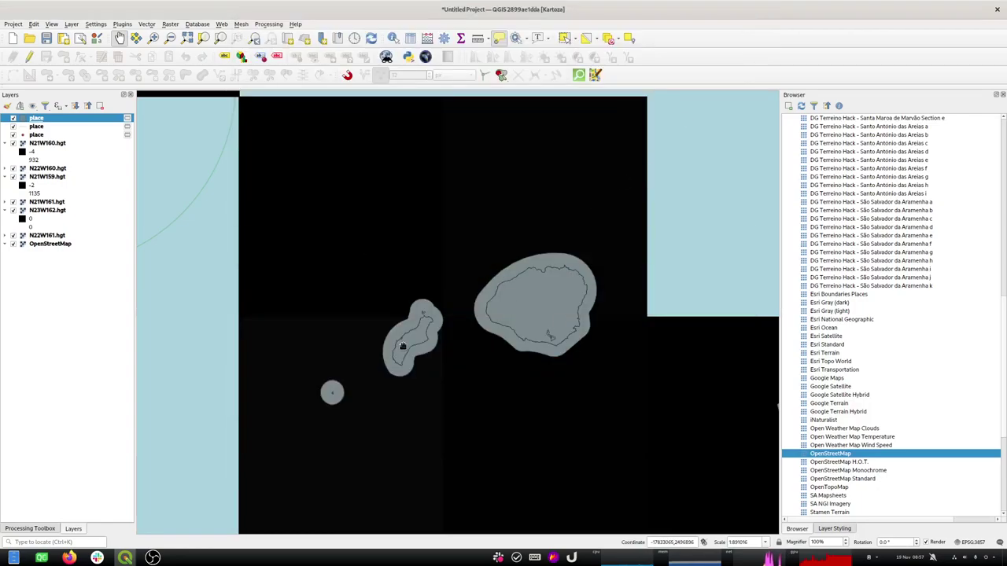
{"action": "left_click_drag", "start_coordinate": [38, 119], "coordinate": [39, 142]}
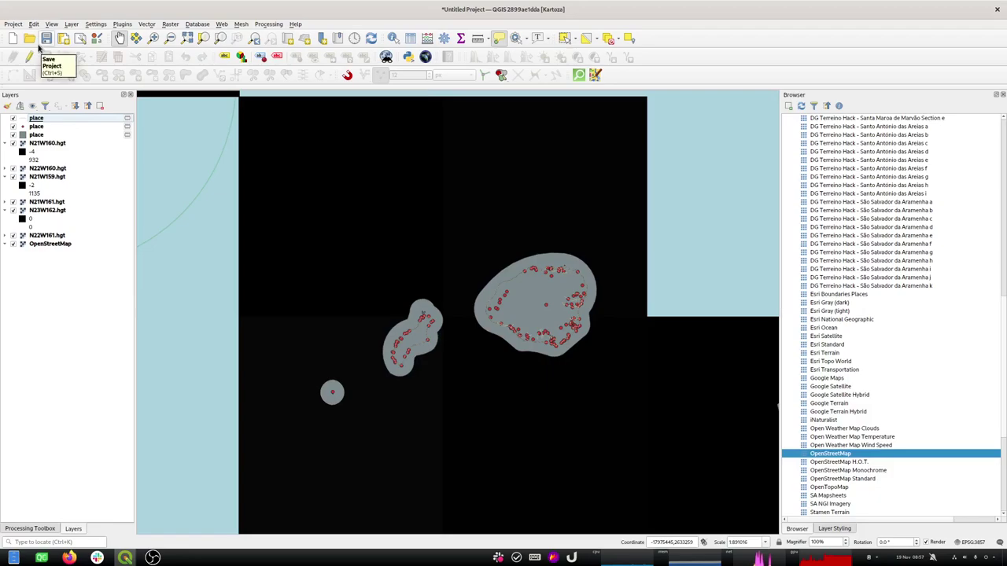
Step: Expand the GeoPackage connections in the browser and start creating a new GeoPackage database
{"action": "scroll", "coordinate": [920, 364], "scroll_direction": "up", "scroll_amount": 11}
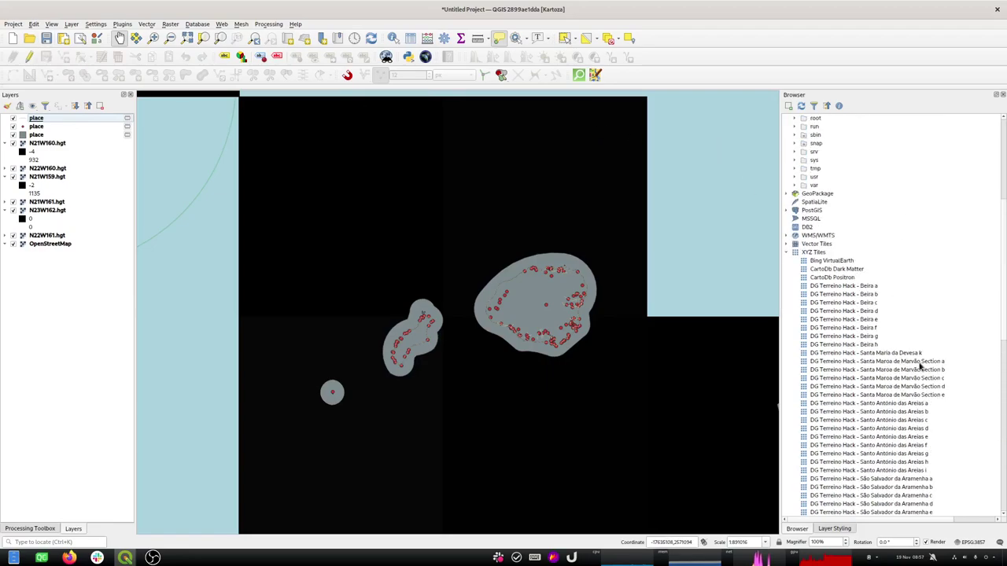
{"action": "scroll", "coordinate": [920, 364], "scroll_direction": "up", "scroll_amount": 9}
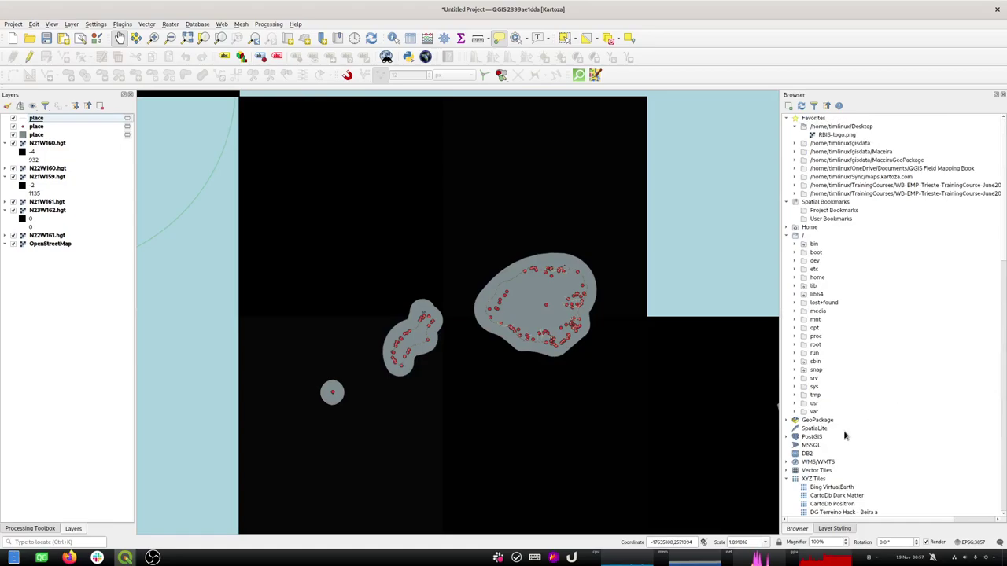
{"action": "left_click", "coordinate": [786, 421]}
{"action": "right_click", "coordinate": [812, 421]}
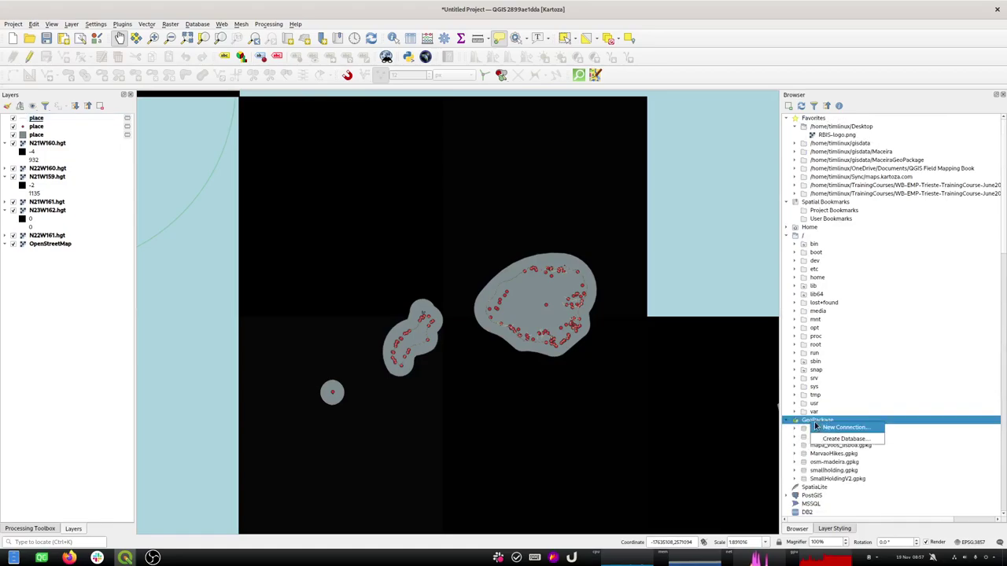
{"action": "left_click", "coordinate": [840, 439]}
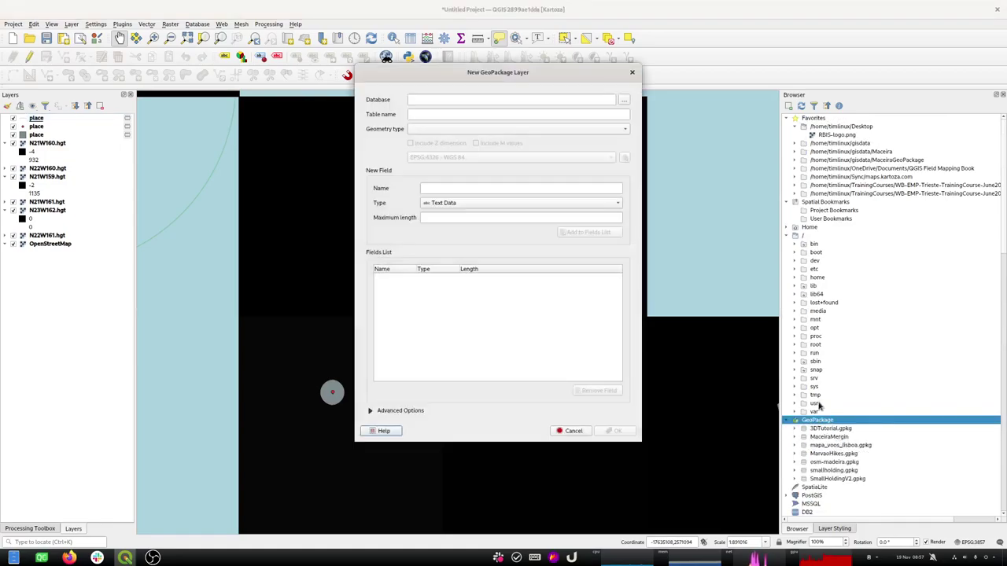
Step: Set the new GeoPackage's database file to kauai in the QGISProjects/Kauai folder
{"action": "left_click", "coordinate": [624, 99]}
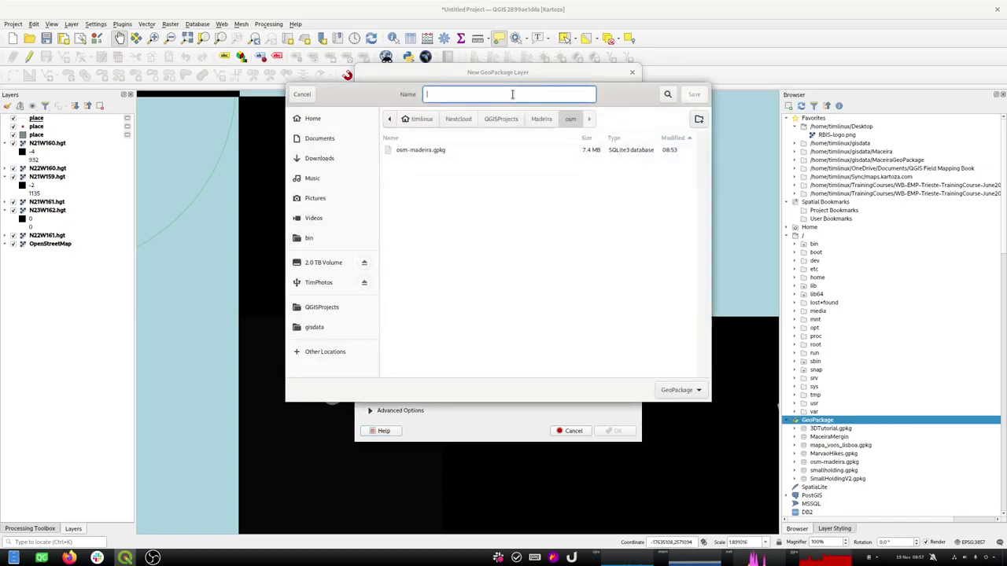
{"action": "left_click", "coordinate": [541, 119]}
{"action": "left_click", "coordinate": [508, 119]}
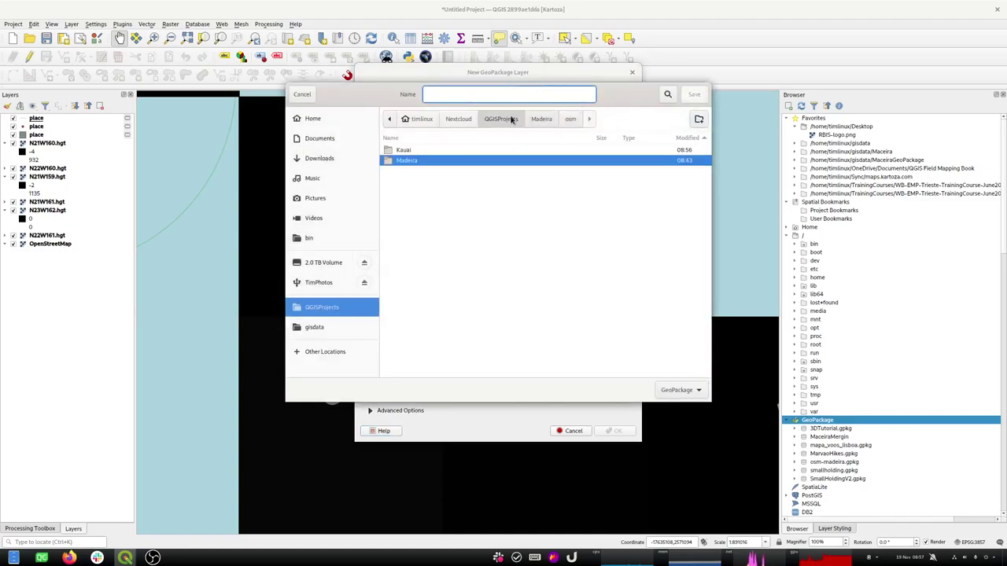
{"action": "double_click", "coordinate": [404, 150]}
{"action": "left_click", "coordinate": [467, 96]}
{"action": "type", "text": "k"}
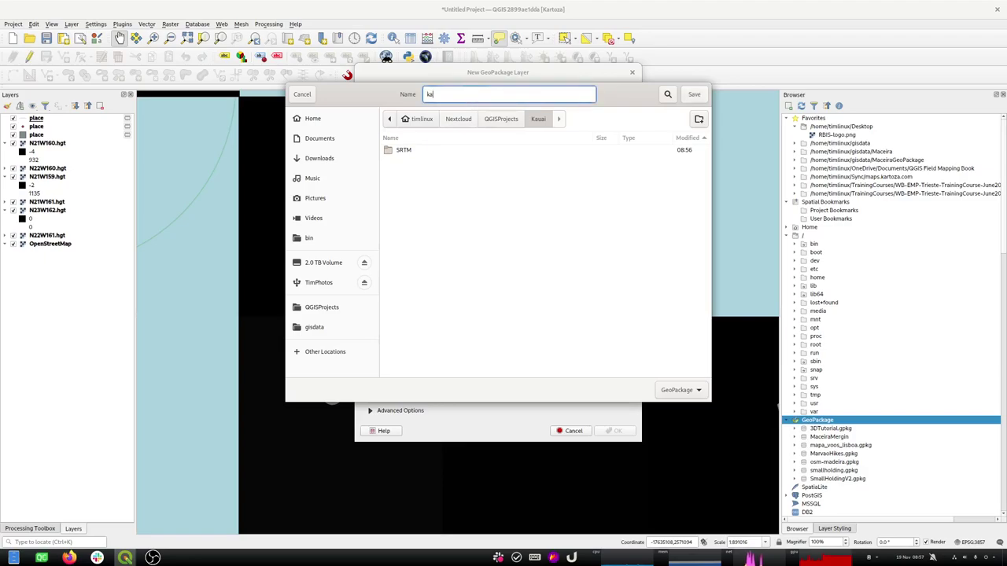
{"action": "type", "text": "auai"}
{"action": "left_click", "coordinate": [694, 95]}
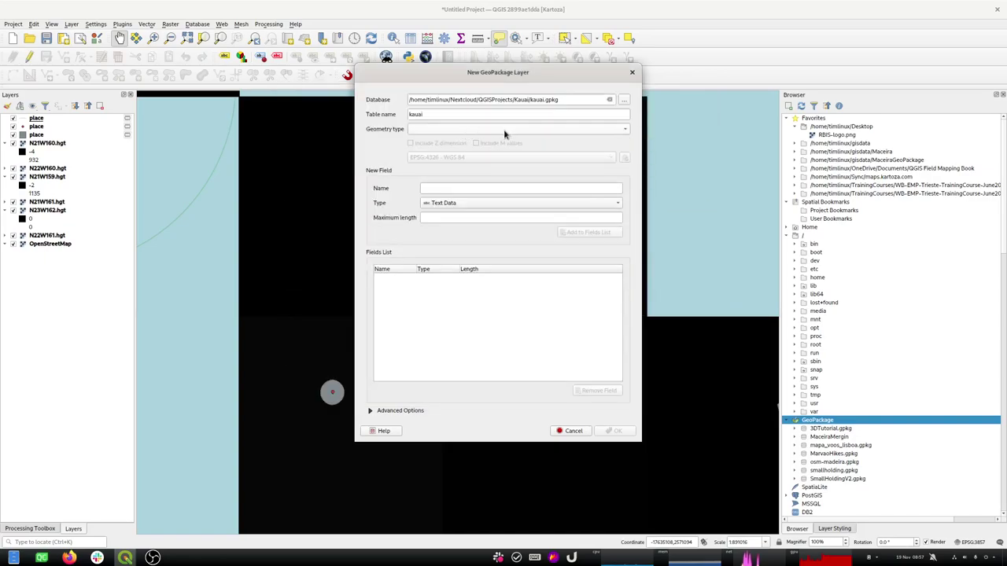
Step: Set the new layer's geometry type to Polygon and open the coordinate reference system selector
{"action": "left_click", "coordinate": [497, 132]}
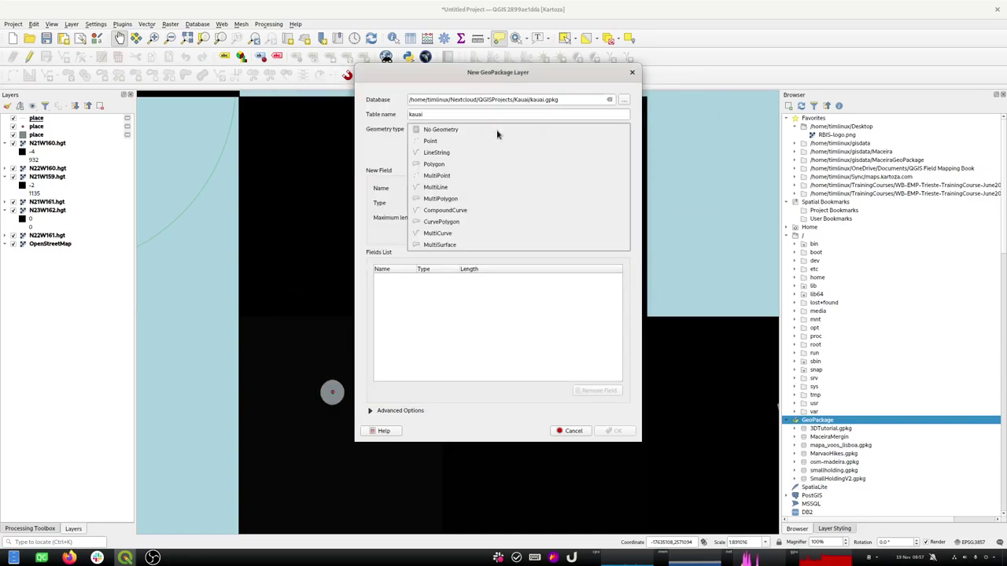
{"action": "left_click", "coordinate": [438, 165]}
{"action": "left_click", "coordinate": [449, 159]}
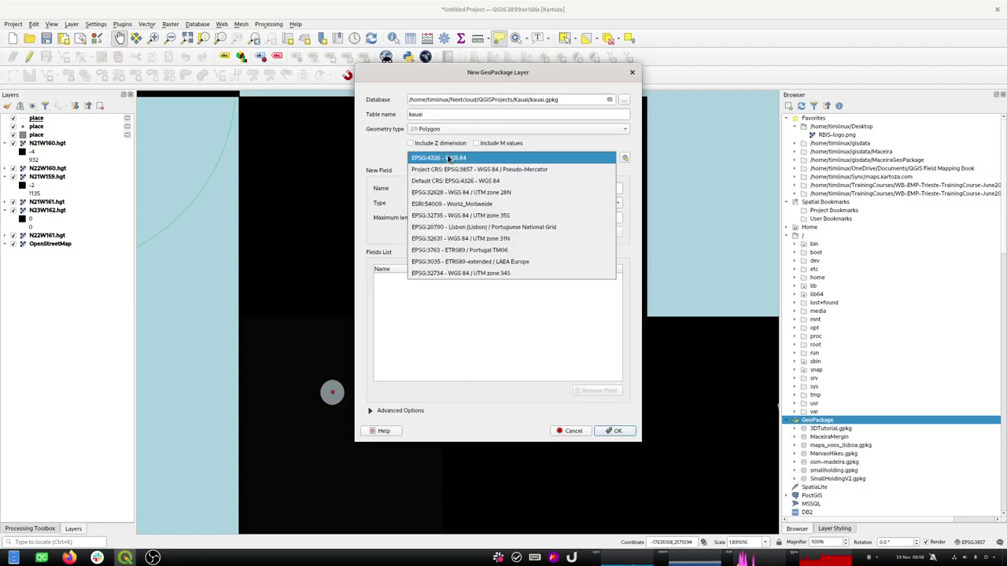
{"action": "left_click", "coordinate": [625, 159]}
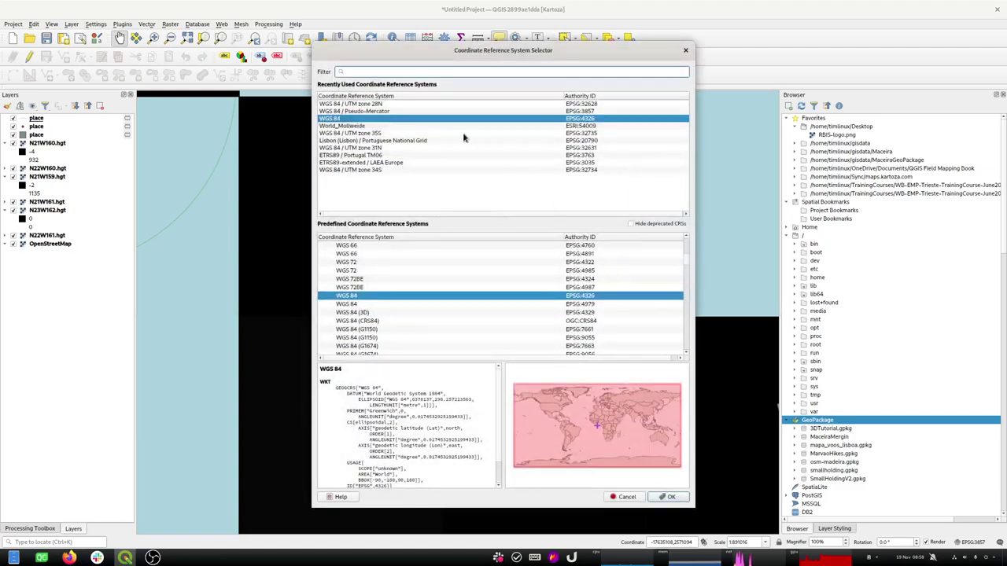
Step: Filter the coordinate reference systems for UTM 14 and select WGS 84 / UTM zone 14N to check its coverage
{"action": "type", "text": "UTM3"}
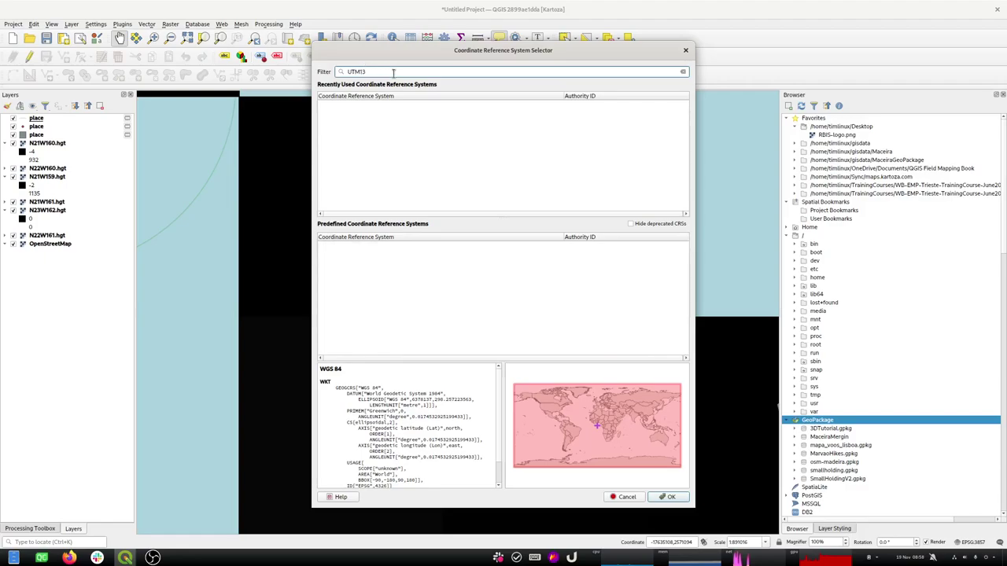
{"action": "key", "text": "BackSpace"}
{"action": "key", "text": "BackSpace"}
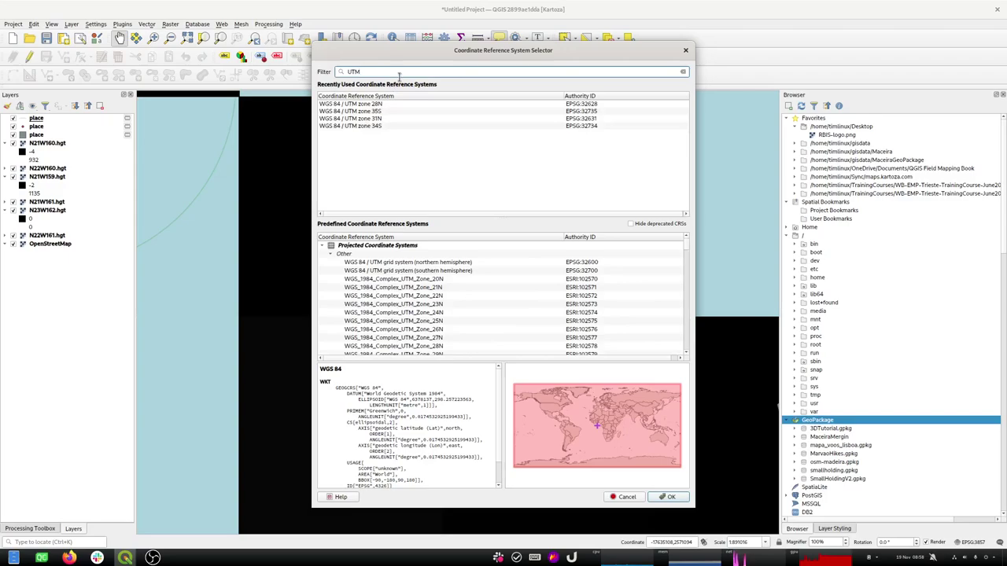
{"action": "type", "text": "14"}
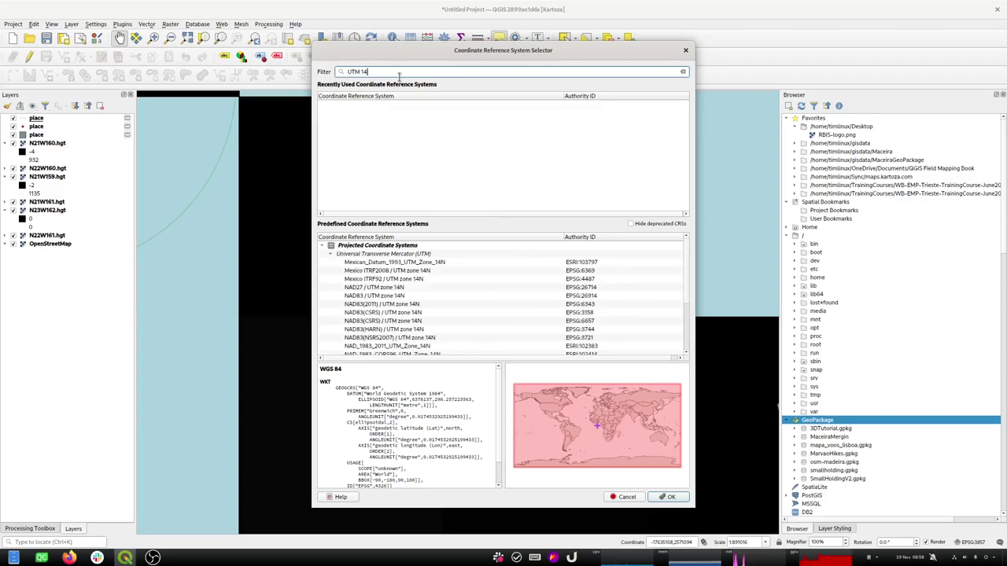
{"action": "key", "text": "BackSpace"}
{"action": "key", "text": "BackSpace"}
{"action": "key", "text": "BackSpace"}
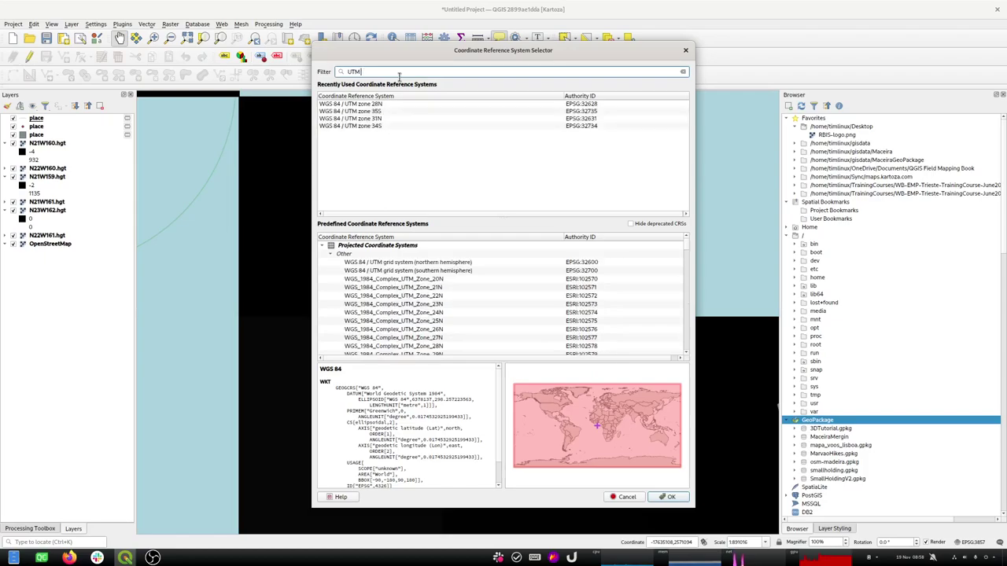
{"action": "type", "text": "14"}
{"action": "key", "text": "BackSpace"}
{"action": "key", "text": "BackSpace"}
{"action": "type", "text": "14"}
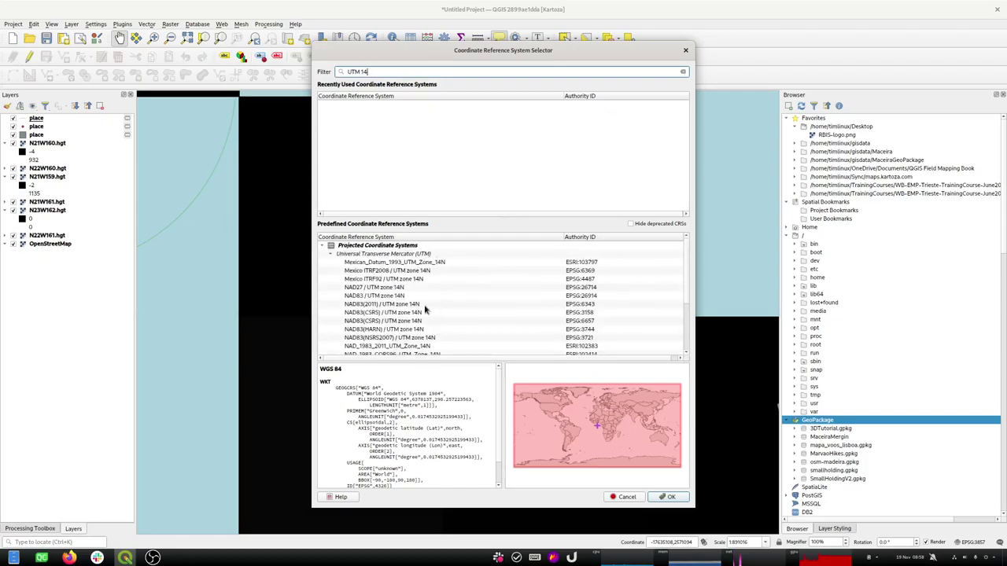
{"action": "scroll", "coordinate": [450, 324], "scroll_direction": "down", "scroll_amount": 3}
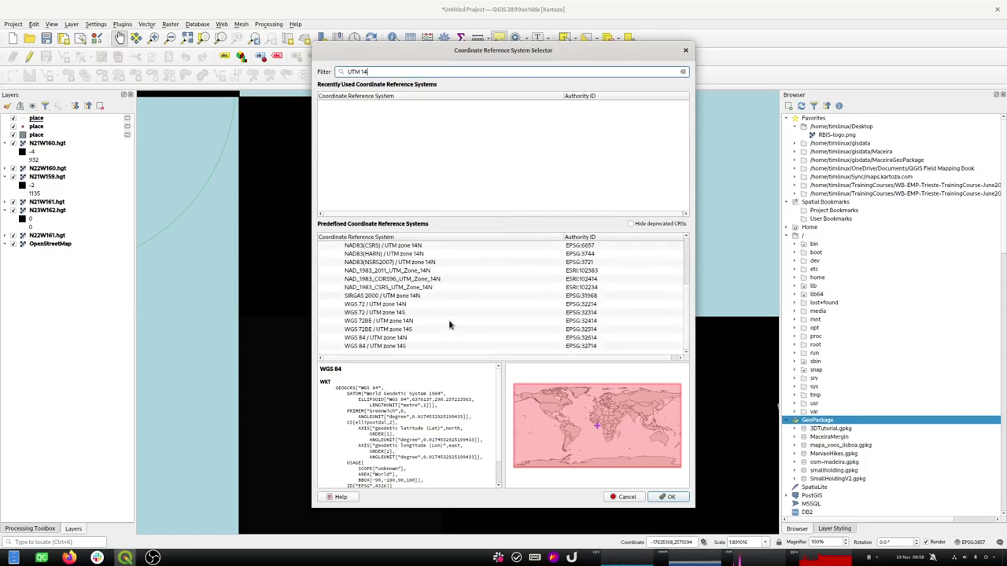
{"action": "left_click", "coordinate": [403, 338]}
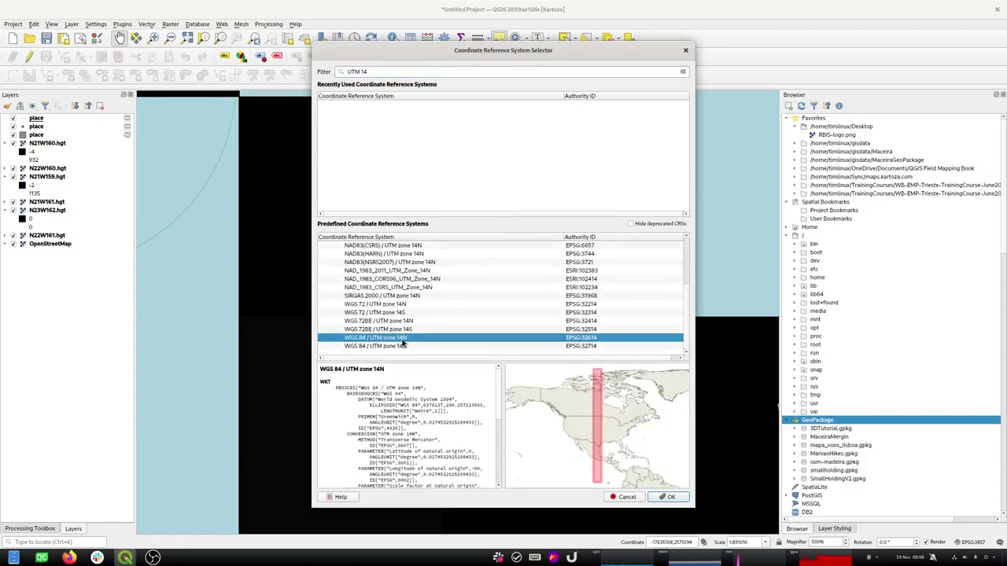
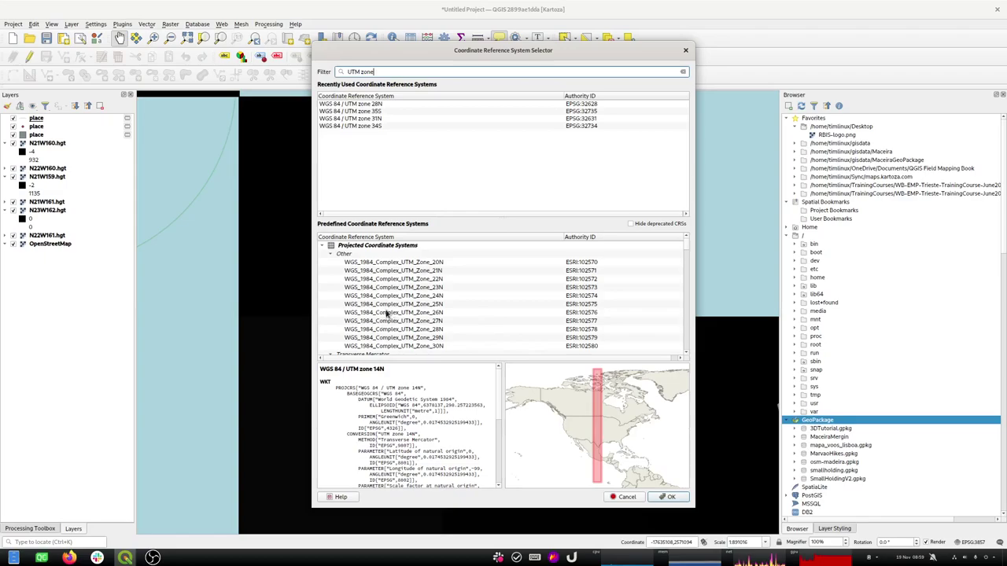
Step: Browse the UTM zone coordinate reference systems and select WGS 72 / UTM zone 2S to check its coverage
{"action": "scroll", "coordinate": [387, 313], "scroll_direction": "down", "scroll_amount": 3}
{"action": "scroll", "coordinate": [388, 313], "scroll_direction": "down", "scroll_amount": 20}
{"action": "scroll", "coordinate": [388, 313], "scroll_direction": "down", "scroll_amount": 15}
{"action": "scroll", "coordinate": [388, 313], "scroll_direction": "down", "scroll_amount": 10}
{"action": "scroll", "coordinate": [388, 313], "scroll_direction": "down", "scroll_amount": 15}
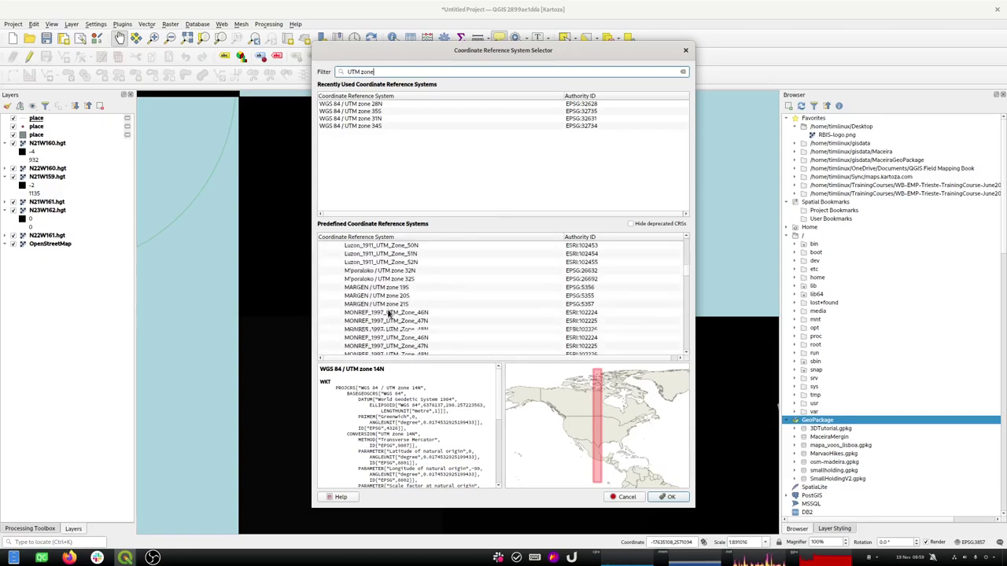
{"action": "scroll", "coordinate": [388, 313], "scroll_direction": "down", "scroll_amount": 15}
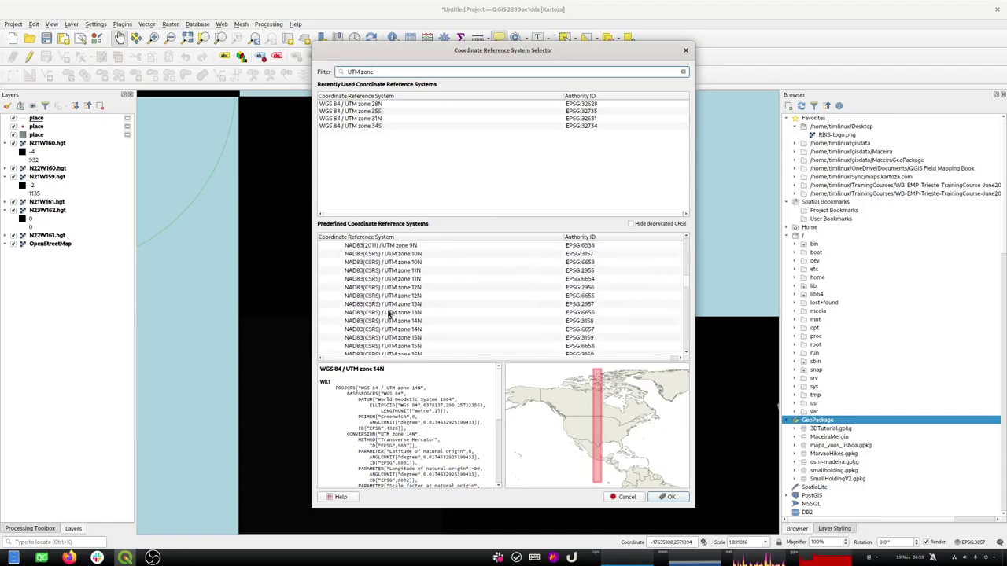
{"action": "scroll", "coordinate": [387, 314], "scroll_direction": "down", "scroll_amount": 15}
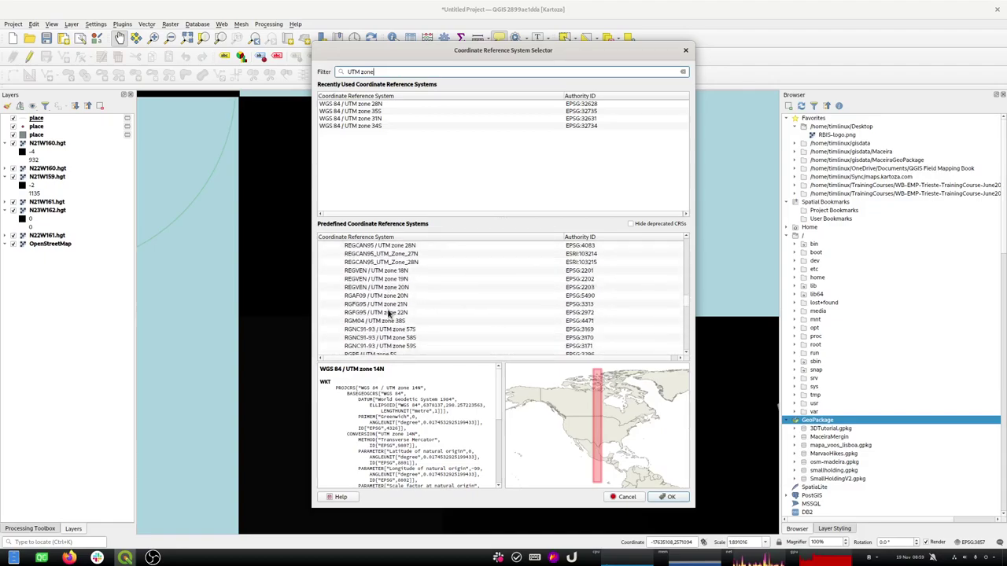
{"action": "scroll", "coordinate": [388, 313], "scroll_direction": "down", "scroll_amount": 15}
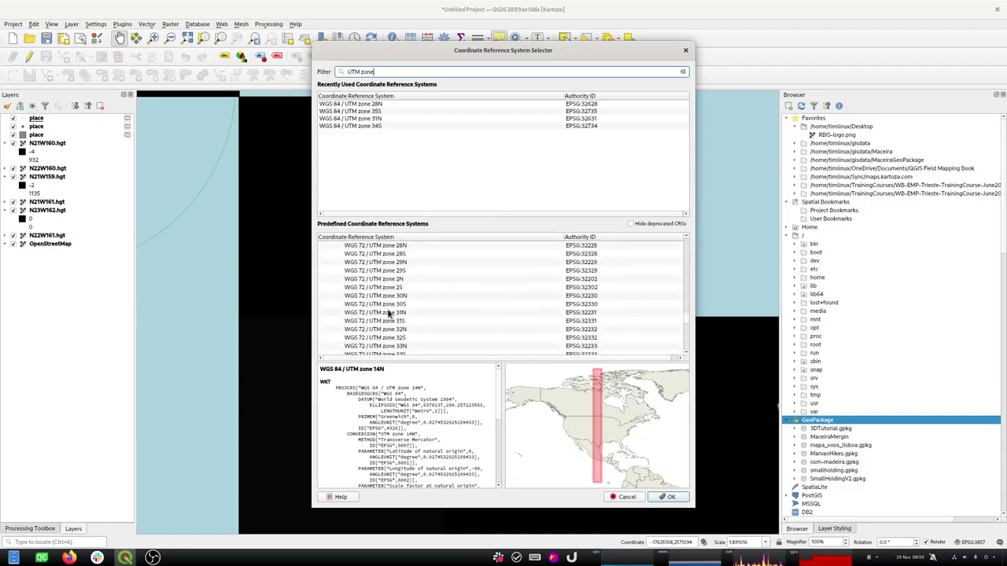
{"action": "scroll", "coordinate": [388, 313], "scroll_direction": "up", "scroll_amount": 2}
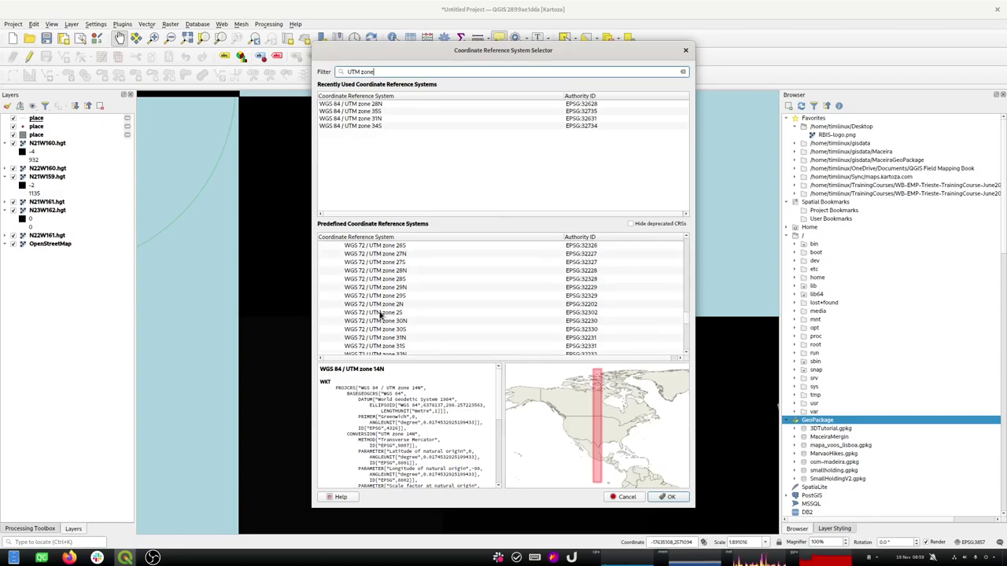
{"action": "left_click", "coordinate": [381, 313]}
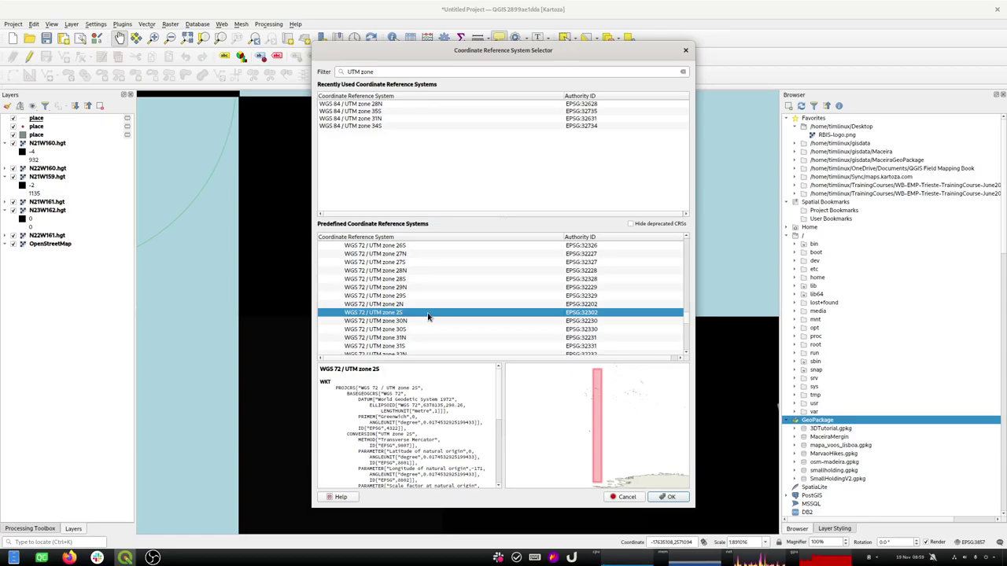
Step: Set the new layer's coordinate reference system to WGS 72 / UTM zone 1N and create the kauai GeoPackage layer
{"action": "scroll", "coordinate": [428, 317], "scroll_direction": "up", "scroll_amount": 8}
{"action": "scroll", "coordinate": [428, 317], "scroll_direction": "down", "scroll_amount": 2}
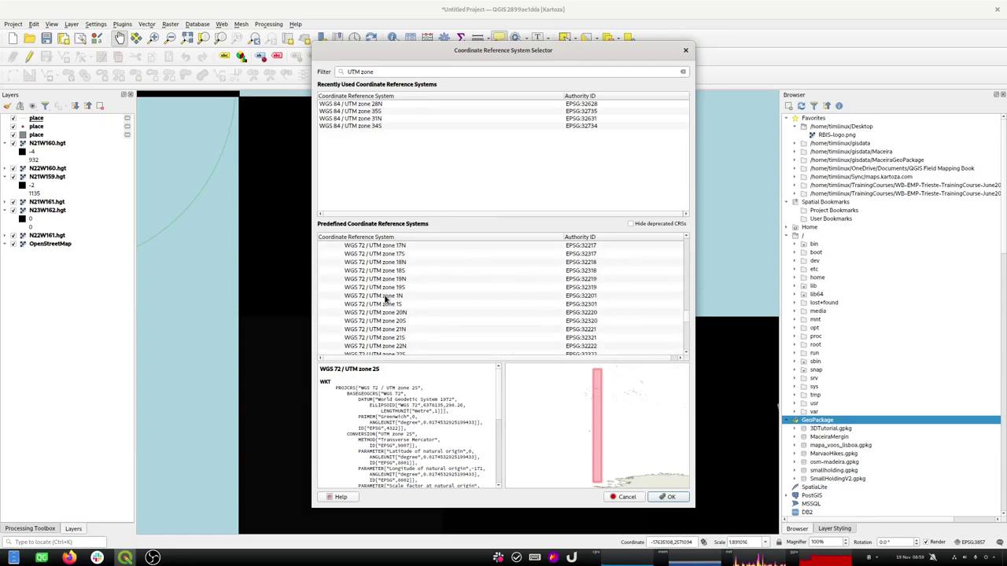
{"action": "left_click", "coordinate": [385, 296]}
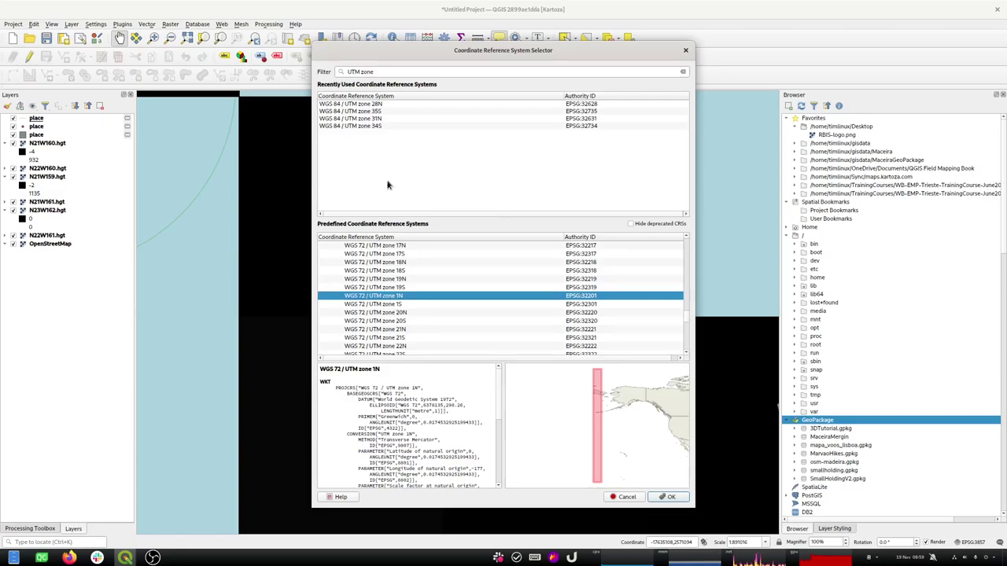
{"action": "mouse_move", "coordinate": [390, 49]}
{"action": "left_mouse_down"}
{"action": "mouse_move", "coordinate": [592, 44]}
{"action": "mouse_move", "coordinate": [398, 53]}
{"action": "left_mouse_up"}
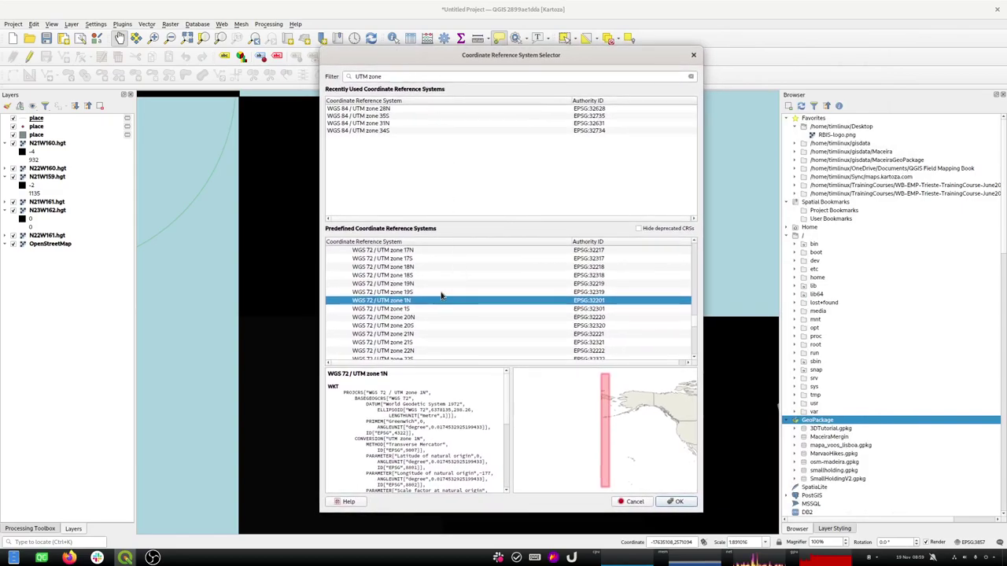
{"action": "scroll", "coordinate": [417, 309], "scroll_direction": "up", "scroll_amount": 1}
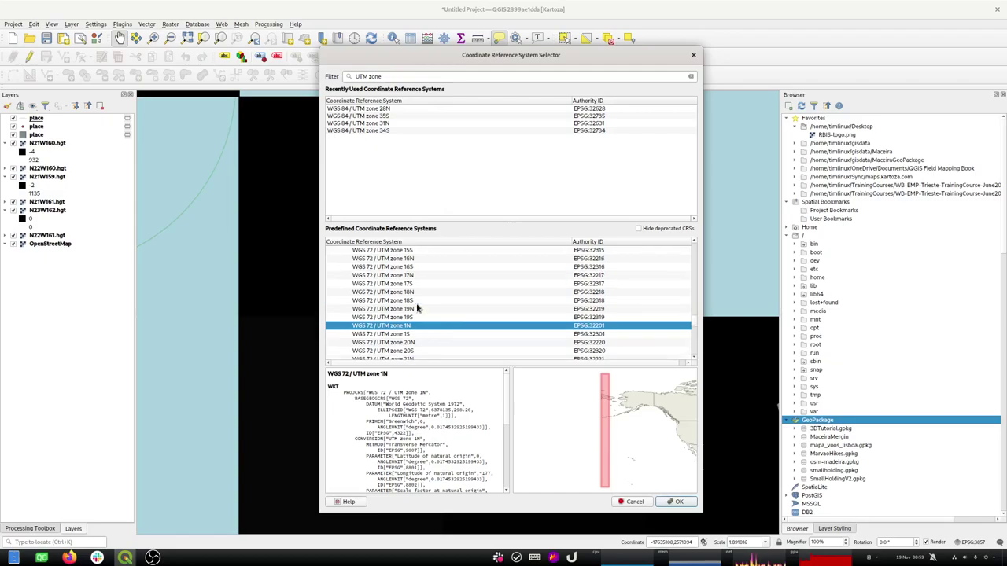
{"action": "scroll", "coordinate": [417, 308], "scroll_direction": "up", "scroll_amount": 1}
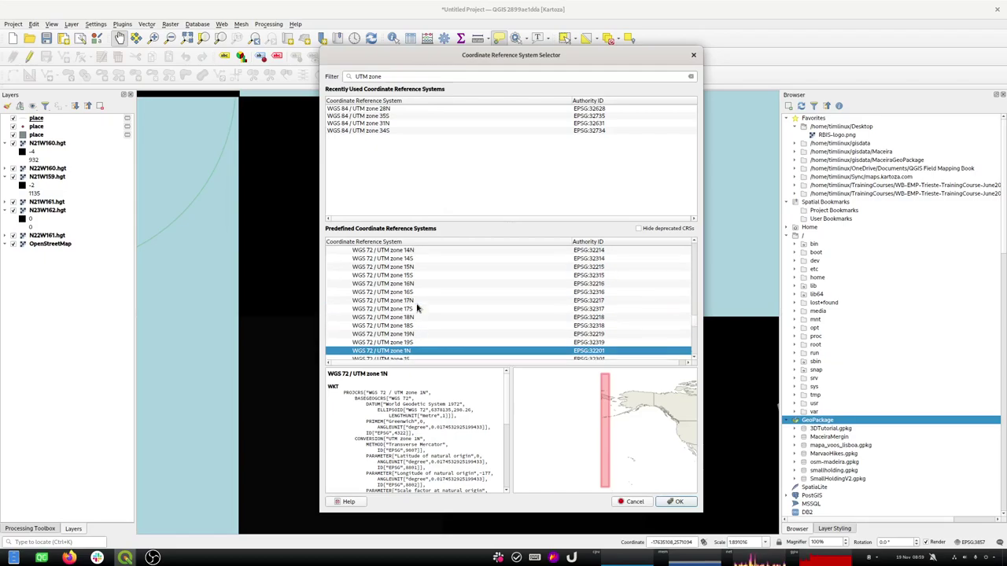
{"action": "scroll", "coordinate": [417, 308], "scroll_direction": "up", "scroll_amount": 1}
{"action": "scroll", "coordinate": [417, 308], "scroll_direction": "down", "scroll_amount": 2}
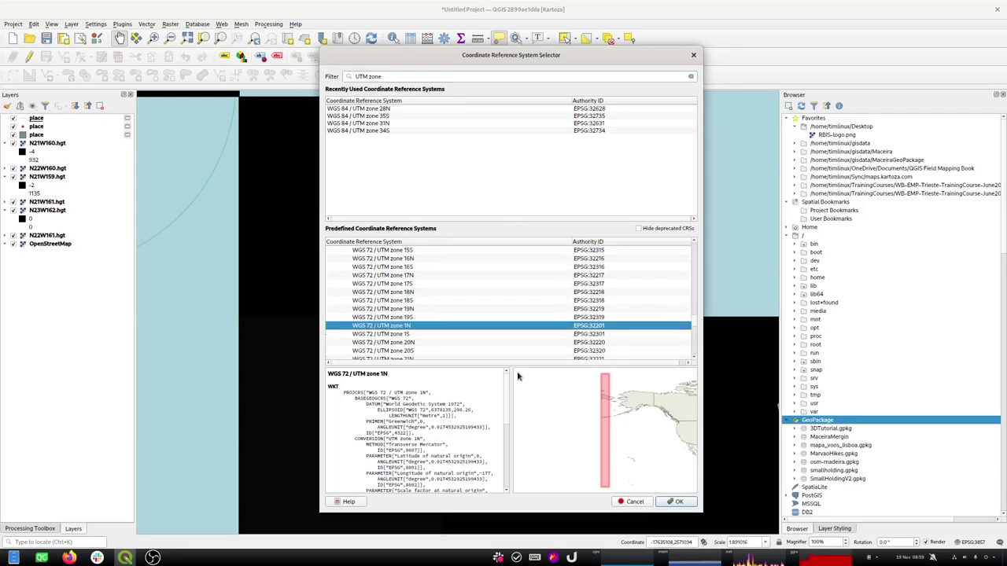
{"action": "left_click", "coordinate": [679, 502]}
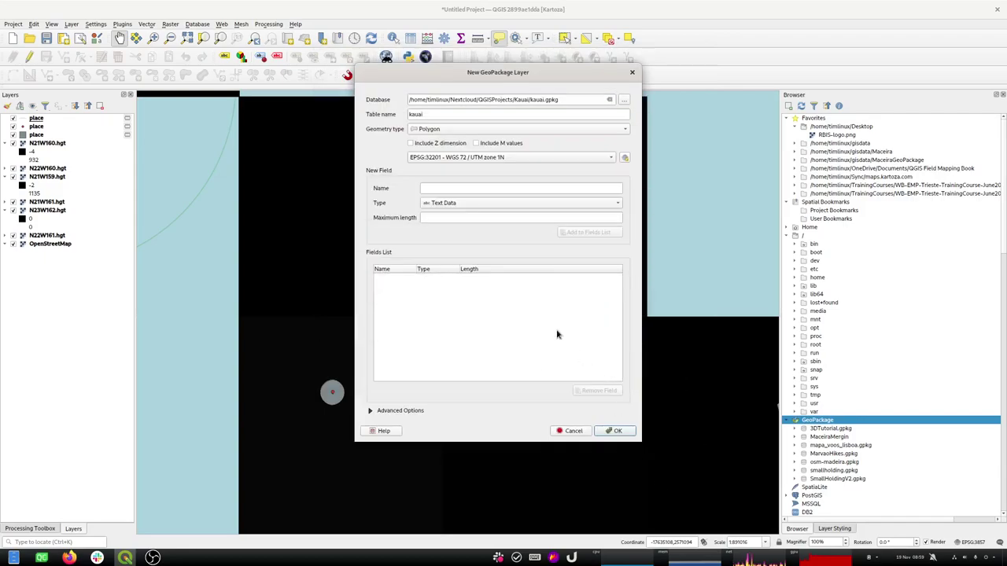
{"action": "left_click", "coordinate": [618, 432]}
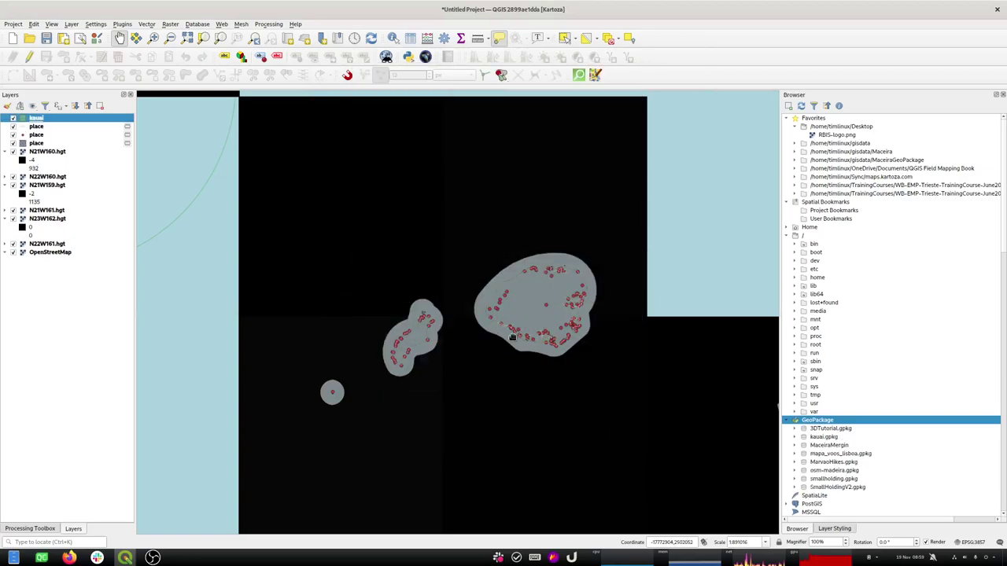
{"action": "scroll", "coordinate": [512, 336], "scroll_direction": "down", "scroll_amount": 5}
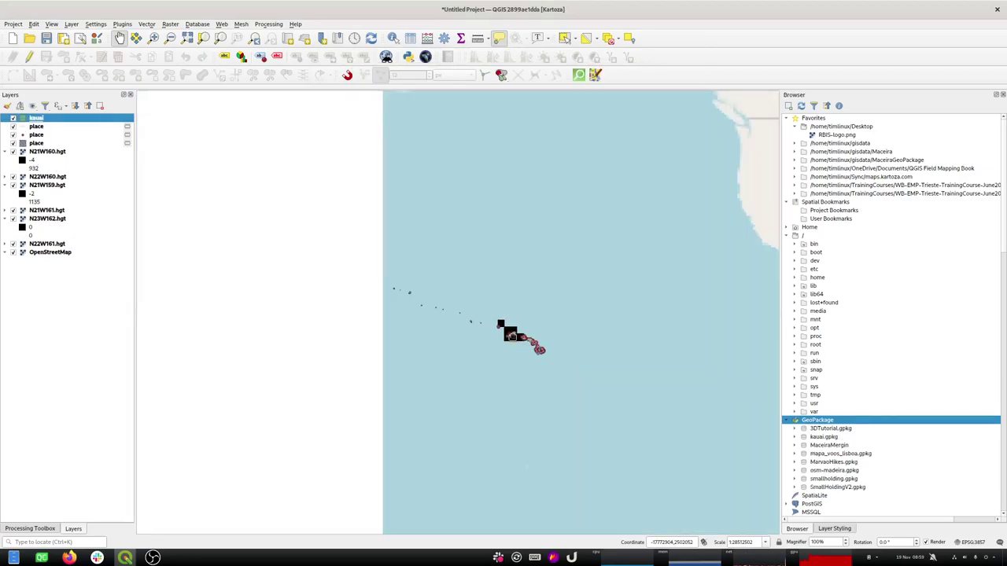
{"action": "scroll", "coordinate": [512, 336], "scroll_direction": "down", "scroll_amount": 2}
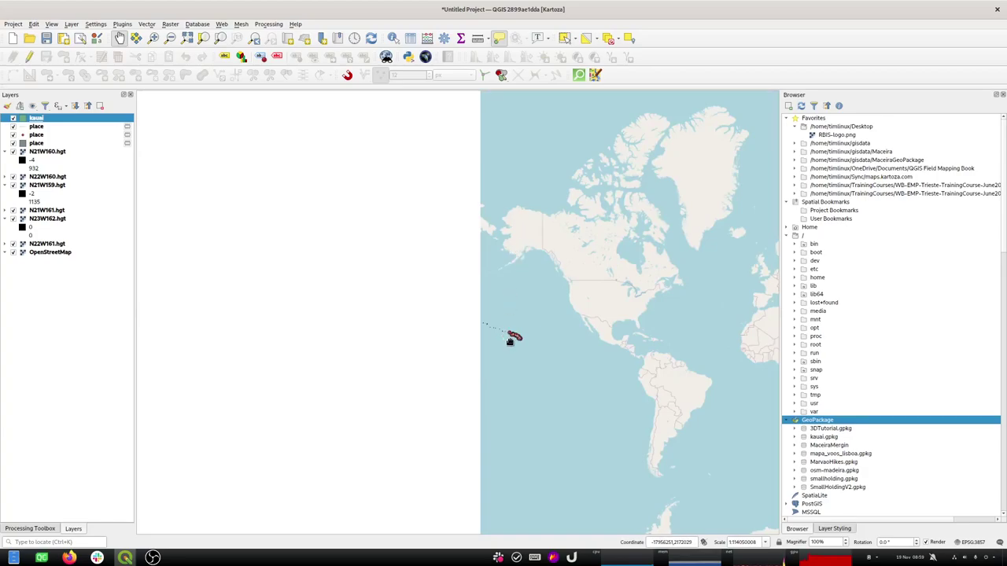
{"action": "left_click", "coordinate": [971, 545]}
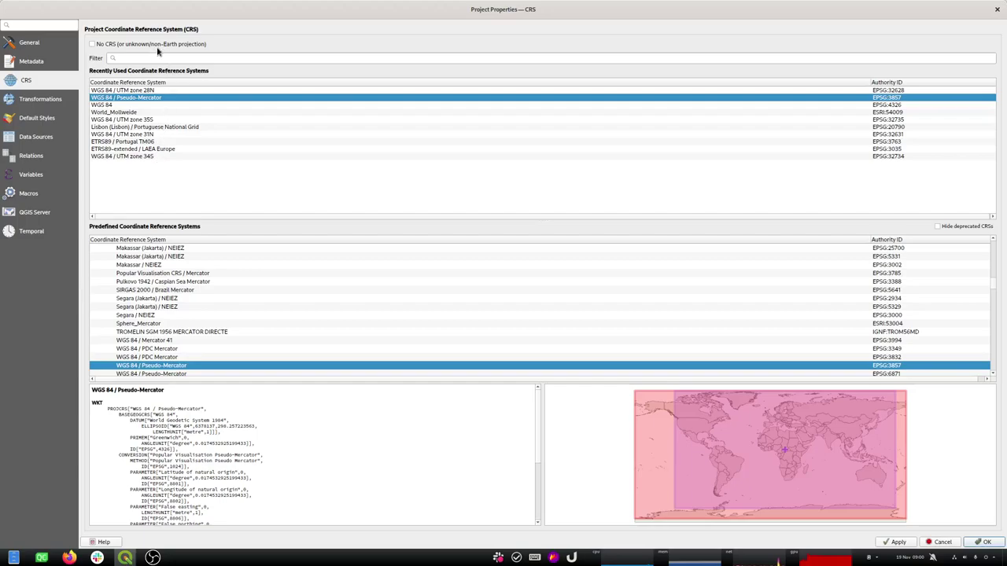
{"action": "key", "text": "Return"}
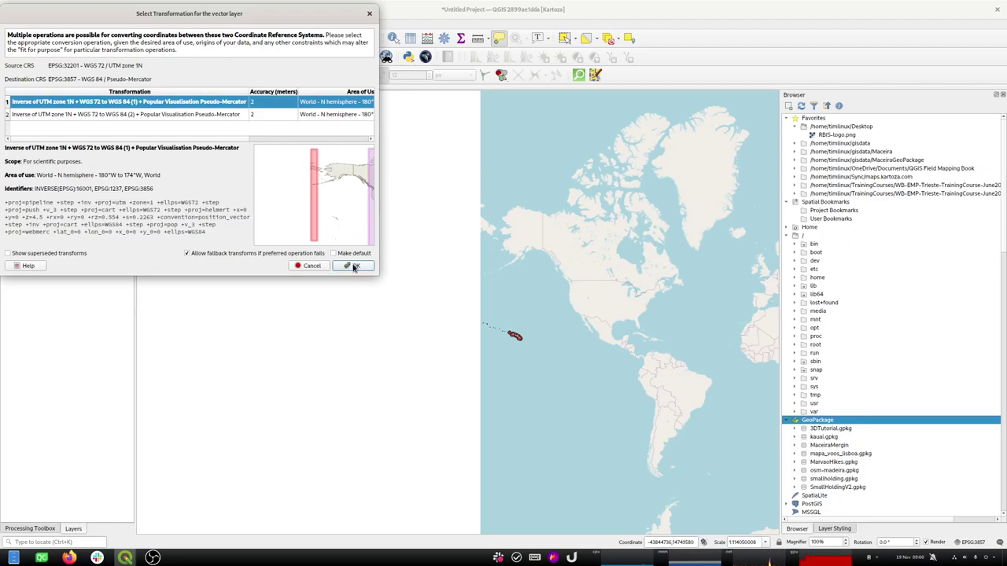
{"action": "left_click", "coordinate": [316, 266]}
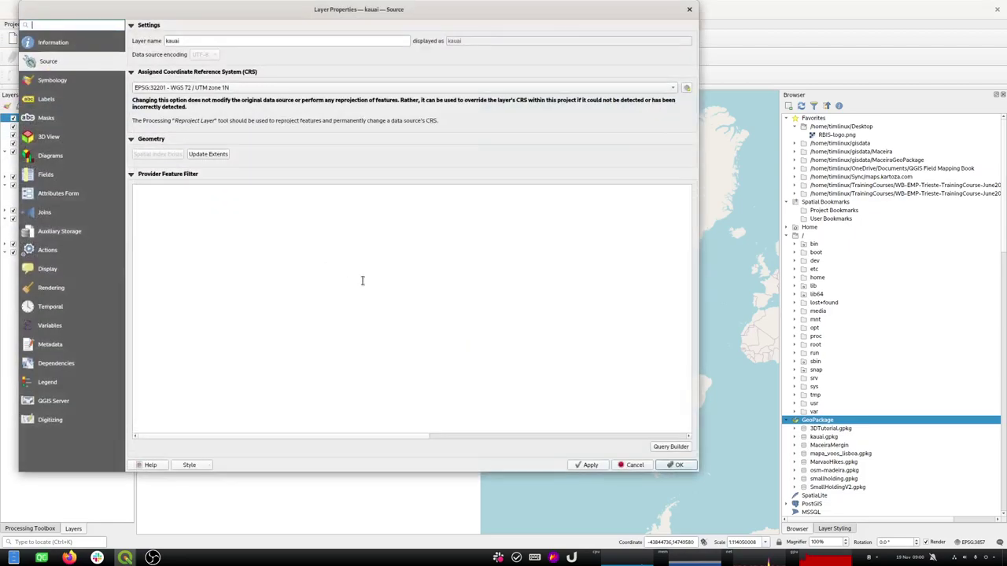
{"action": "left_click", "coordinate": [638, 465]}
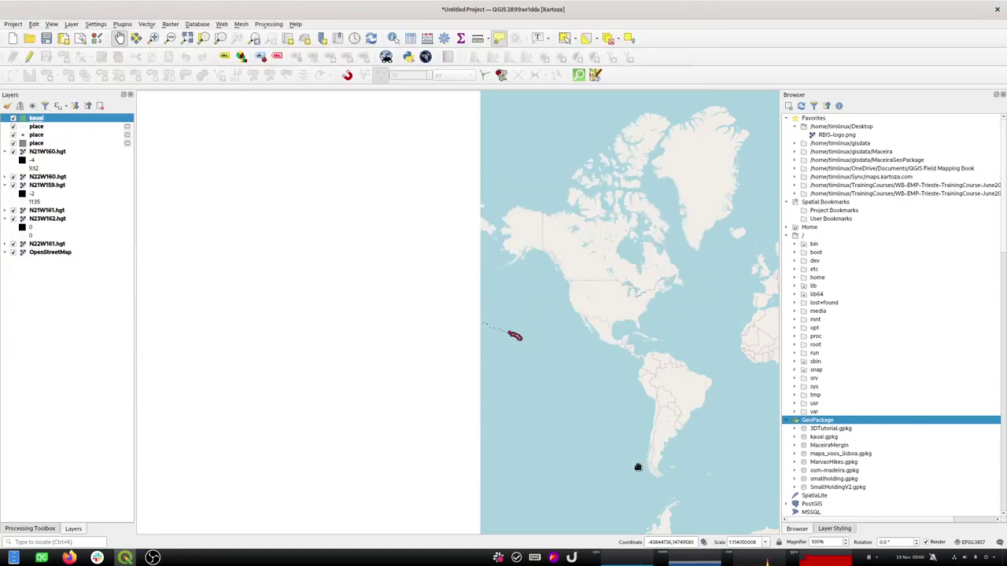
Step: Open the project's coordinate reference system settings and filter the available systems for utm
{"action": "left_click", "coordinate": [971, 542]}
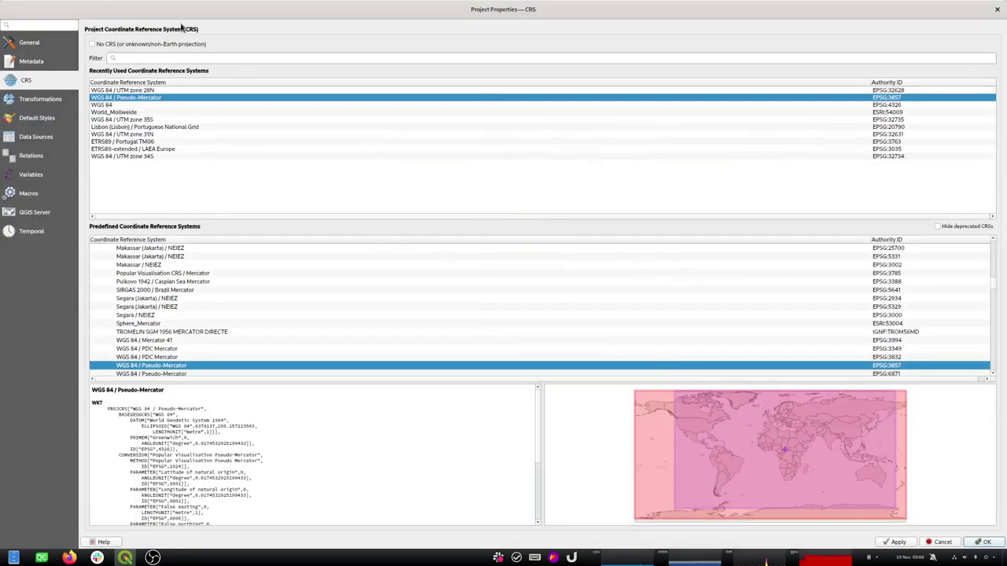
{"action": "left_click", "coordinate": [140, 57]}
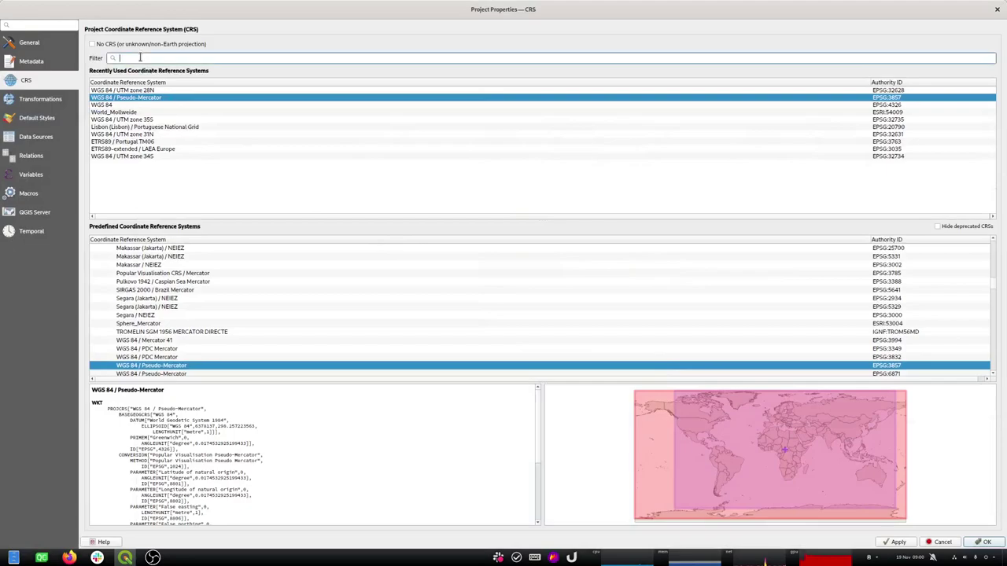
{"action": "type", "text": "utm"}
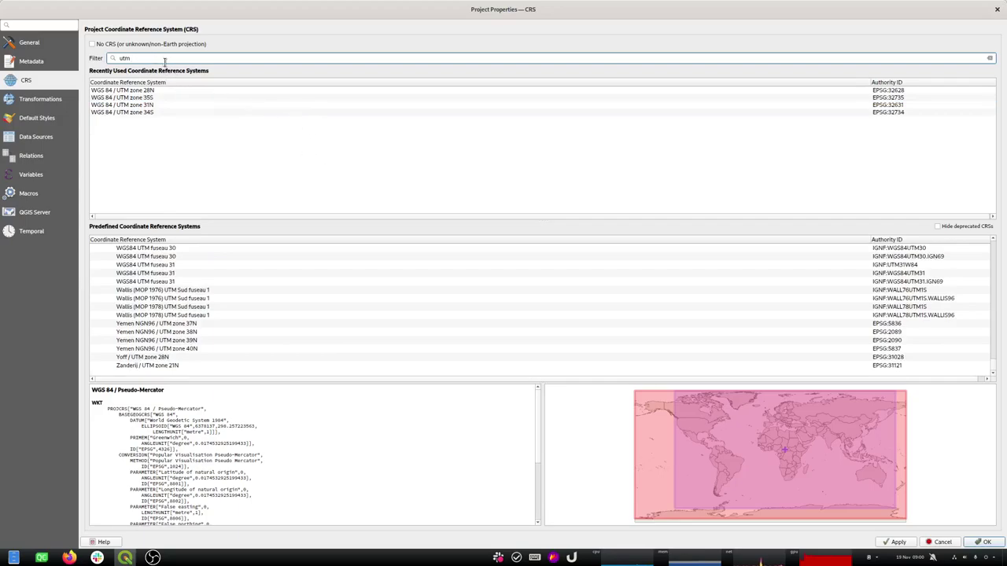
Step: Switch to Firefox and search the web for utm zone map in a new tab
{"action": "key", "text": "alt+Tab"}
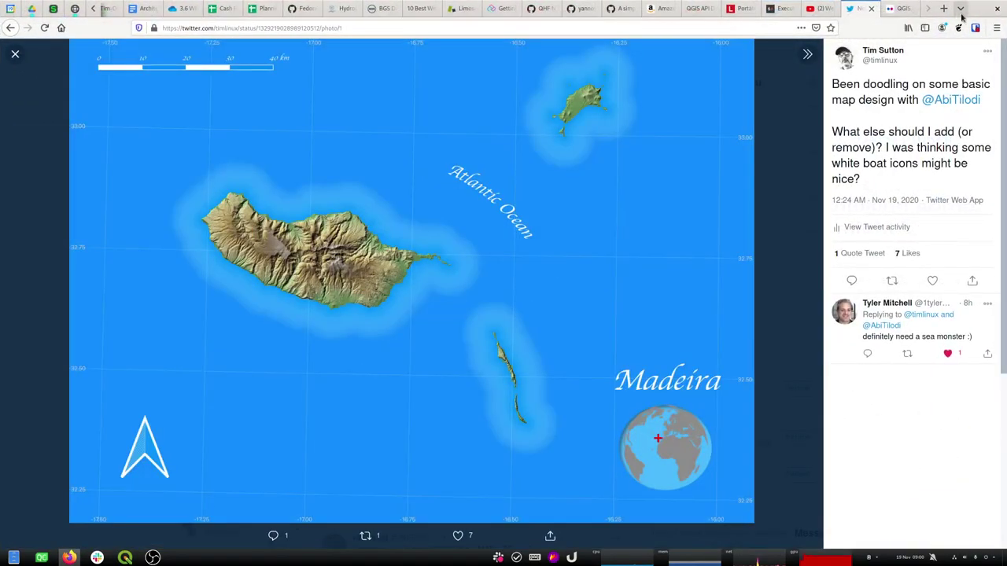
{"action": "left_click", "coordinate": [943, 8]}
{"action": "left_click", "coordinate": [706, 25]}
{"action": "type", "text": "u"}
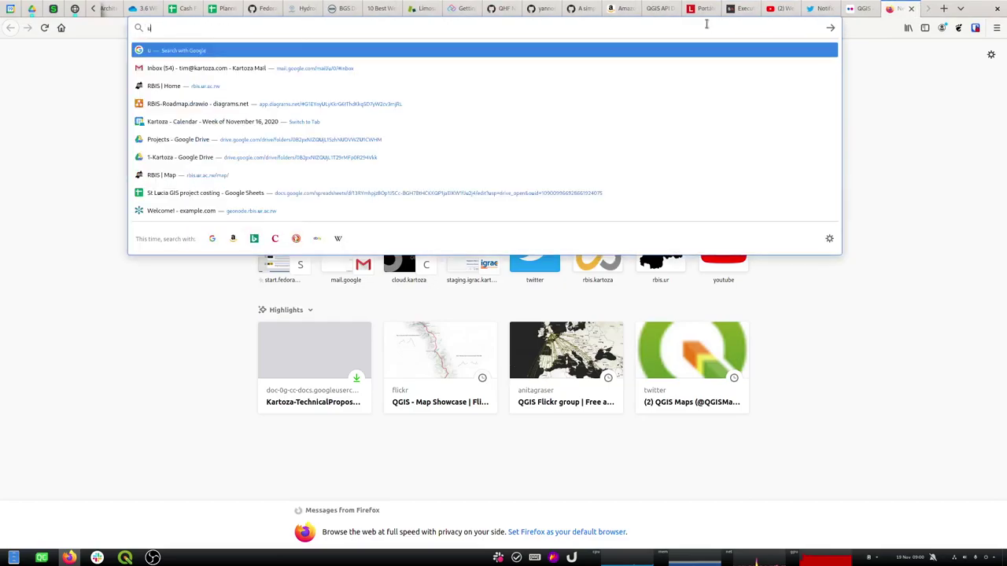
{"action": "type", "text": "tm zone map"}
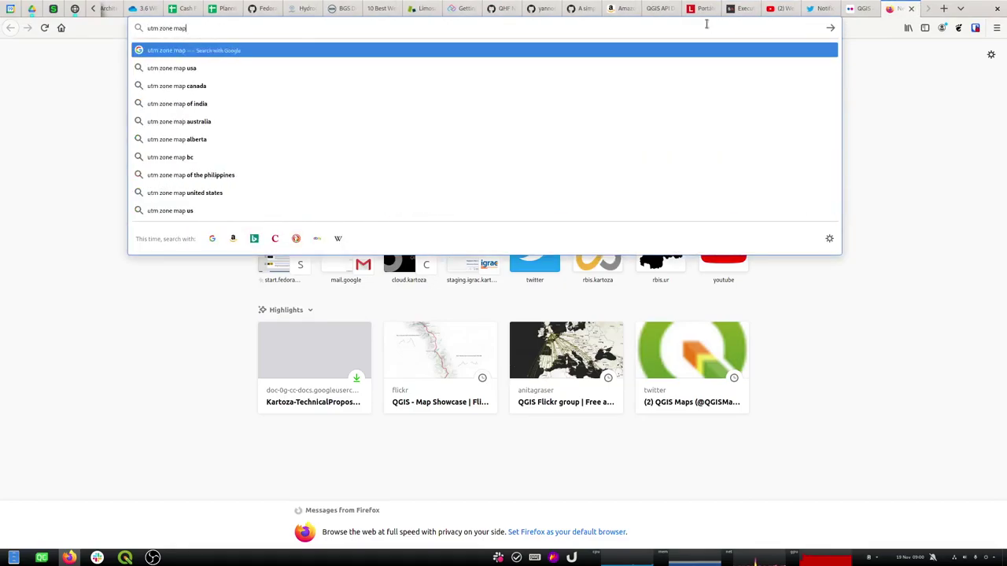
{"action": "key", "text": "Return"}
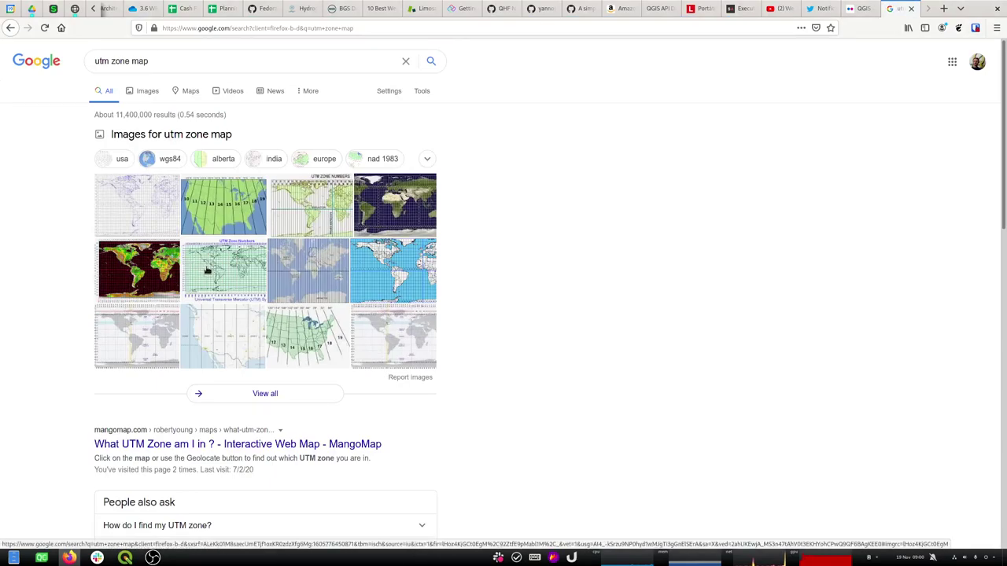
Step: Open the Geokov page behind the satellite-style UTM grid image and examine its world map of UTM zones
{"action": "left_click", "coordinate": [397, 206]}
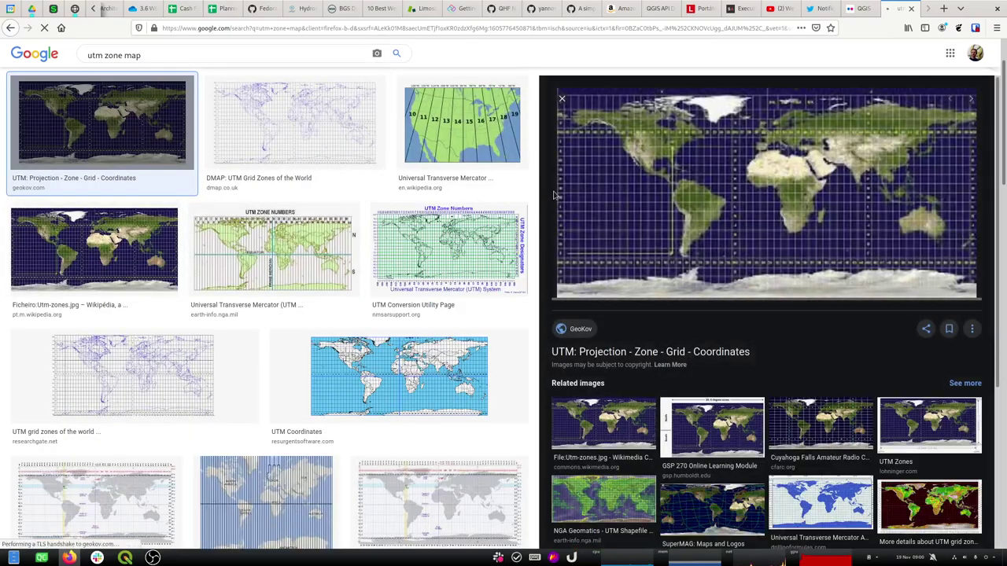
{"action": "left_click", "coordinate": [643, 190]}
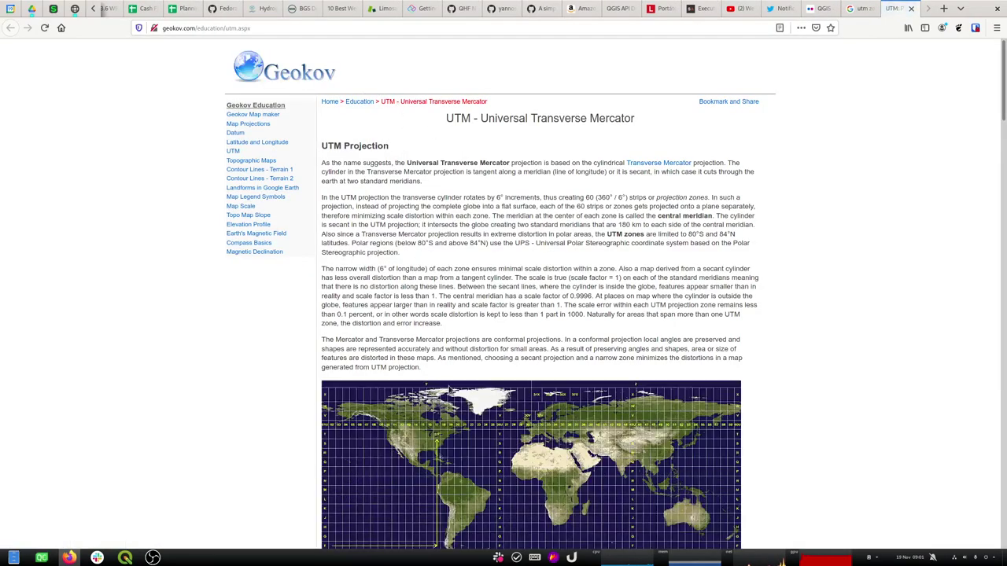
{"action": "scroll", "coordinate": [441, 457], "scroll_direction": "down", "scroll_amount": 3}
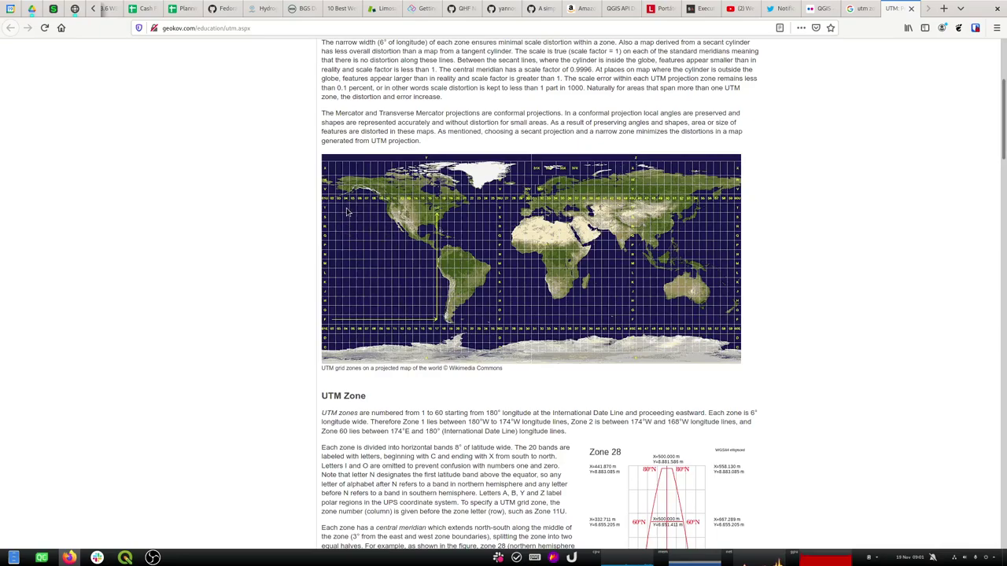
Step: Switch back to QGIS and filter the project's coordinate reference systems for 4n
{"action": "key", "text": "alt+Tab"}
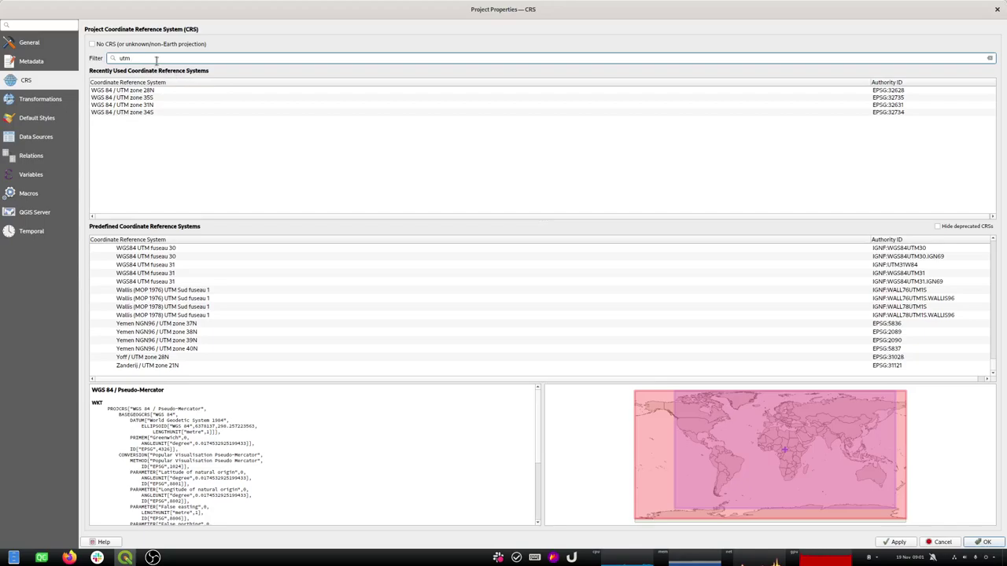
{"action": "type", "text": "4n"}
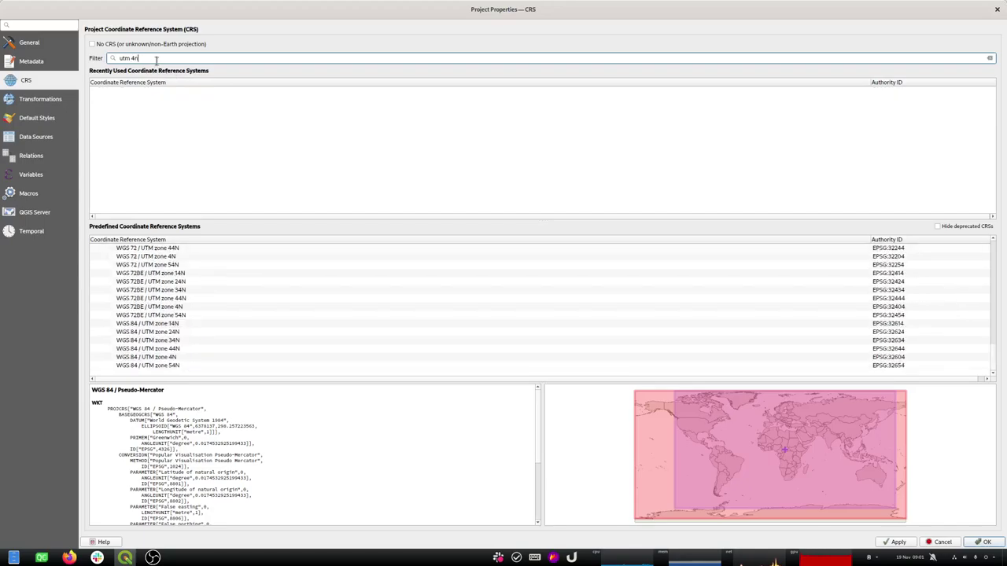
{"action": "key", "text": "BackSpace"}
{"action": "key", "text": "BackSpace"}
{"action": "key", "text": "BackSpace"}
{"action": "key", "text": "BackSpace"}
{"action": "key", "text": "BackSpace"}
{"action": "key", "text": "BackSpace"}
{"action": "type", "text": "4n"}
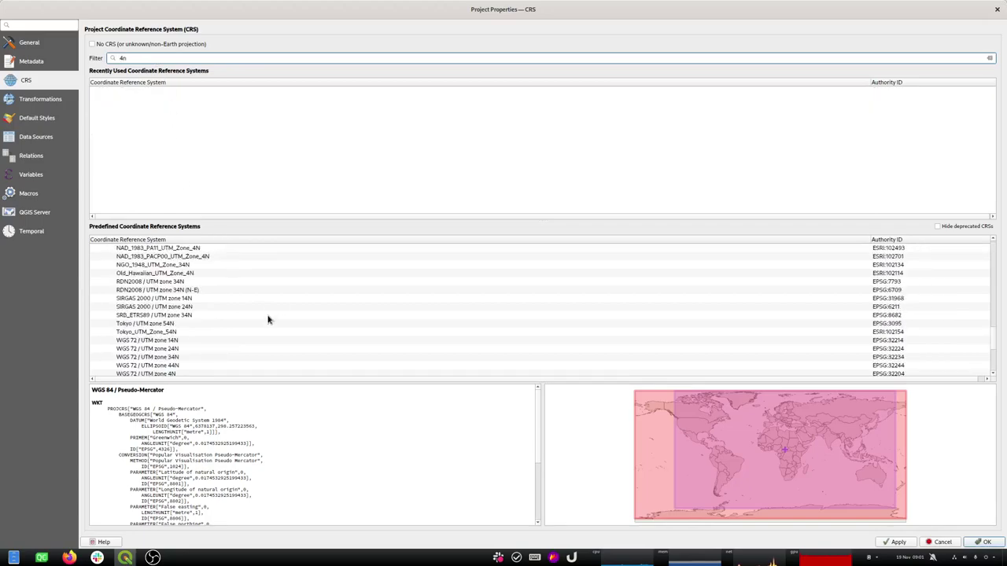
Step: Set the project's coordinate reference system to WGS 72BE / UTM zone 4N (EPSG:32404)
{"action": "scroll", "coordinate": [287, 311], "scroll_direction": "down", "scroll_amount": 2}
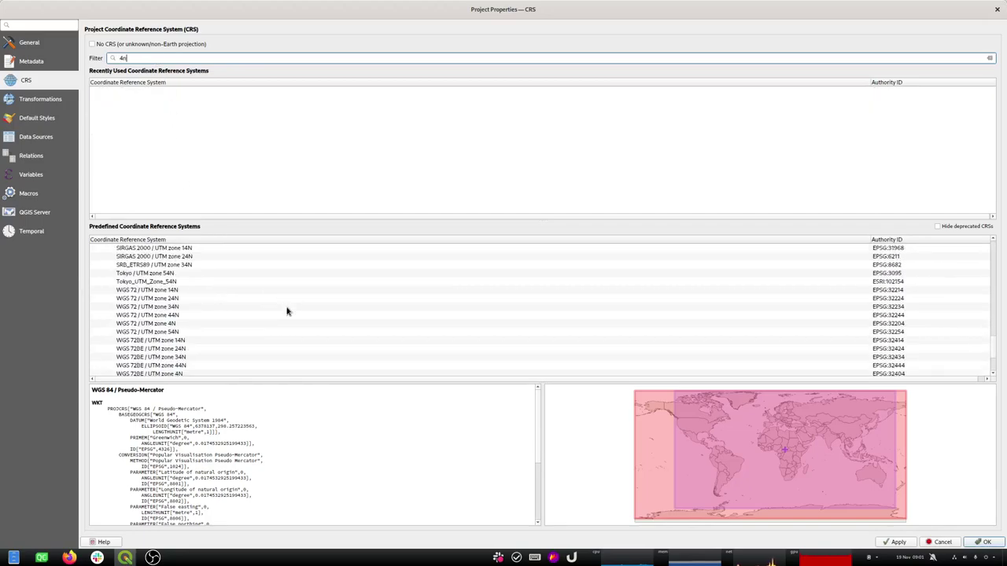
{"action": "left_click", "coordinate": [163, 342]}
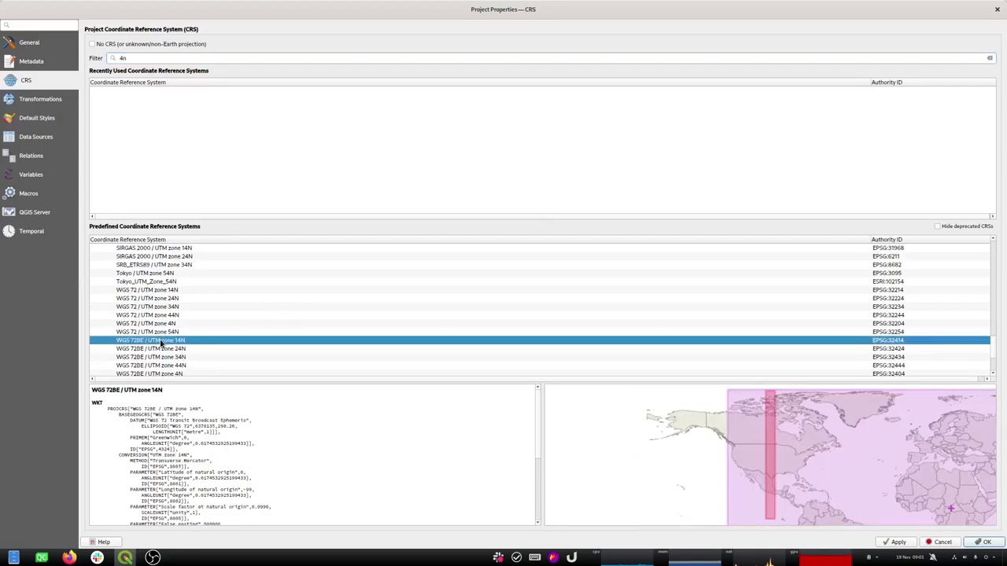
{"action": "left_click", "coordinate": [168, 375]}
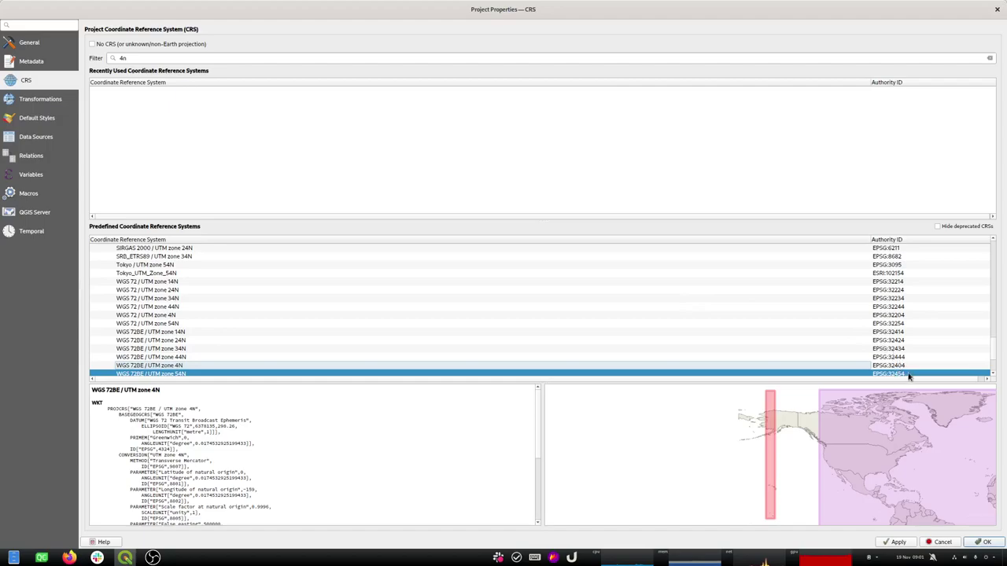
{"action": "left_click", "coordinate": [985, 542]}
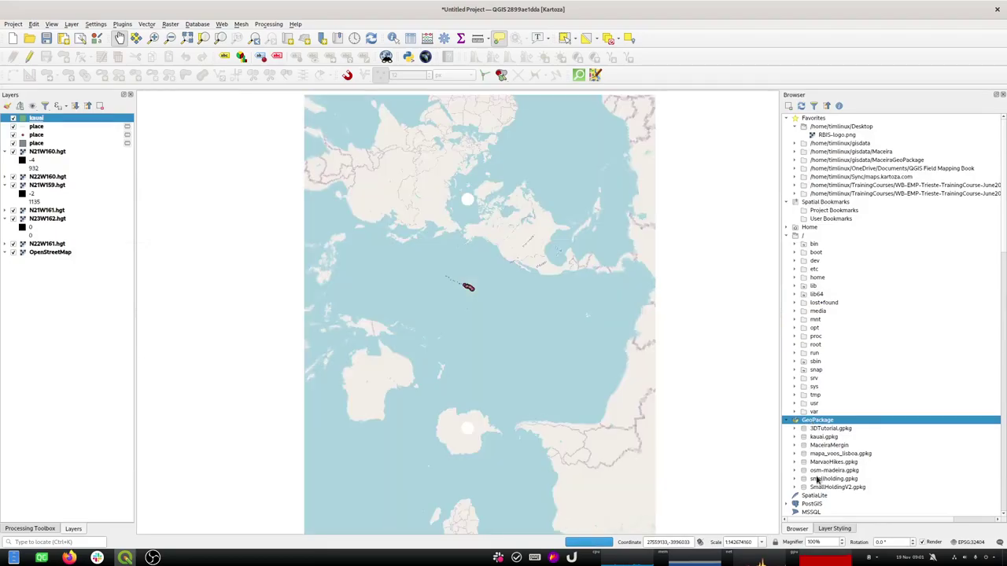
Step: Start a new table named sea in kauai.gpkg with Polygon geometry and the project CRS EPSG:32404
{"action": "left_click", "coordinate": [808, 439]}
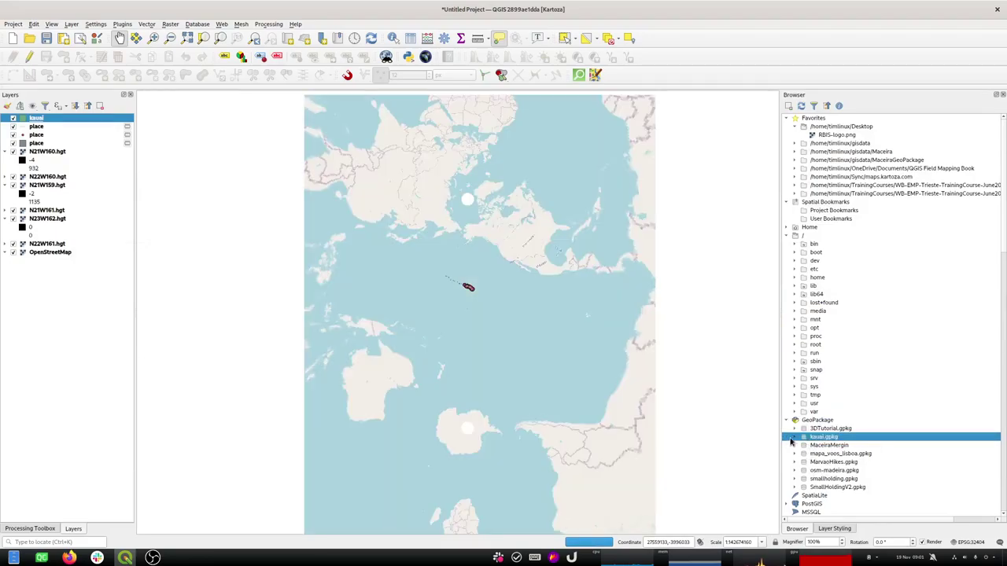
{"action": "left_click", "coordinate": [794, 437]}
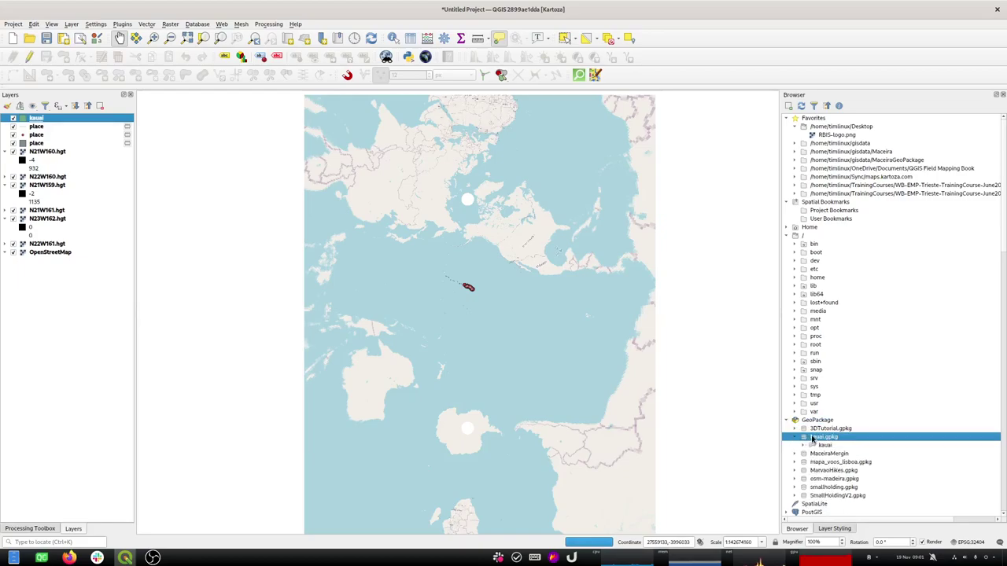
{"action": "right_click", "coordinate": [813, 439]}
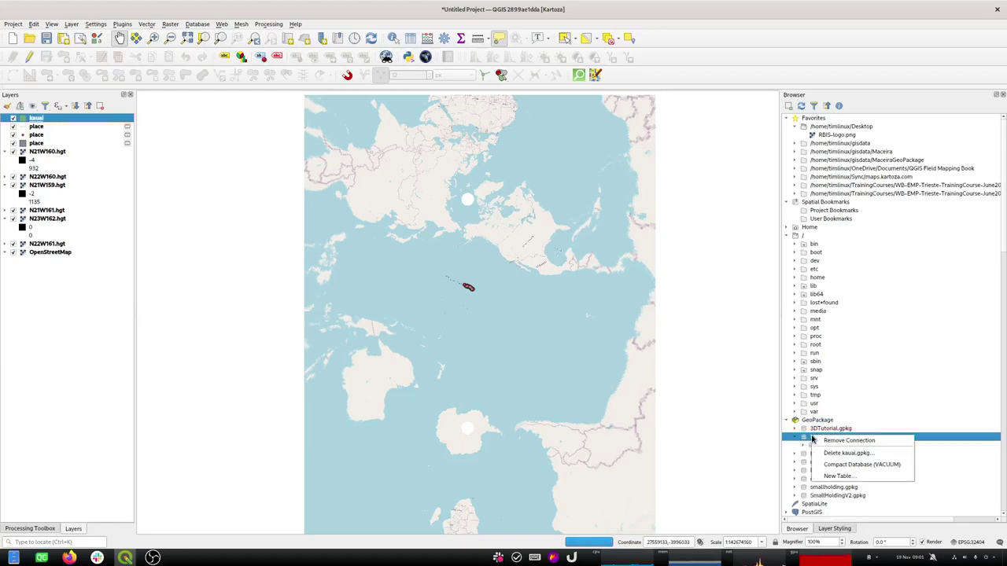
{"action": "left_click", "coordinate": [849, 477]}
{"action": "type", "text": "sea"}
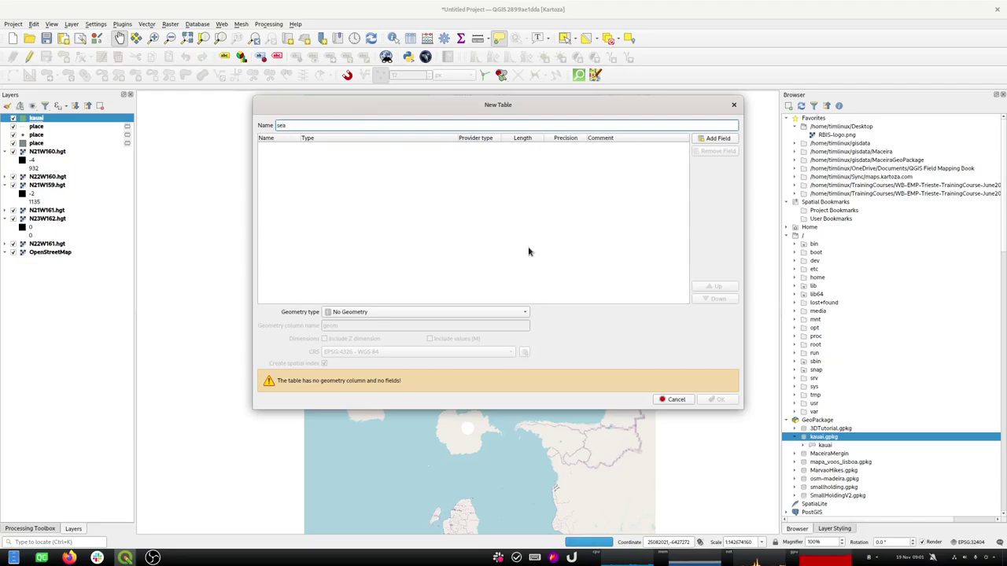
{"action": "left_click", "coordinate": [404, 312]}
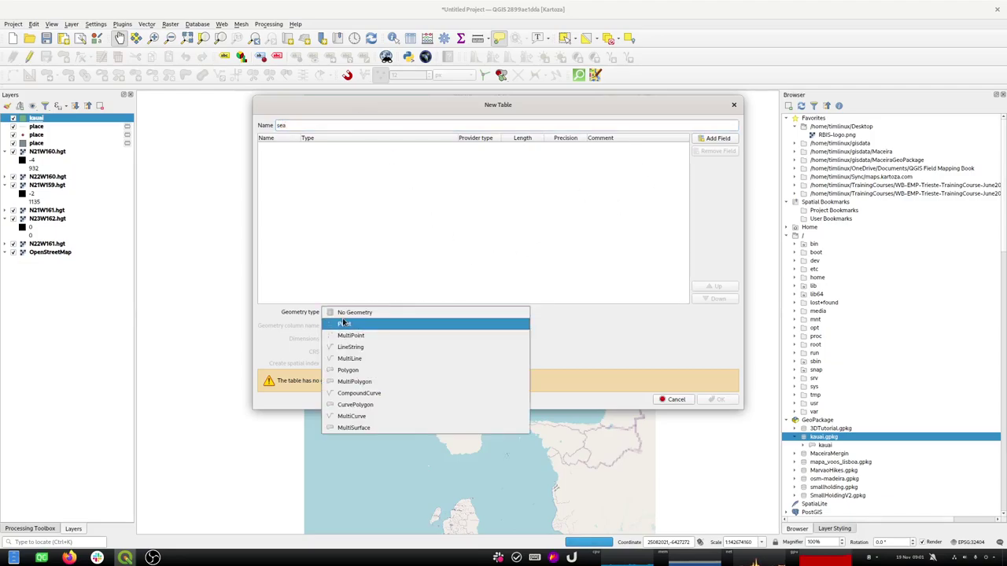
{"action": "left_click", "coordinate": [364, 370]}
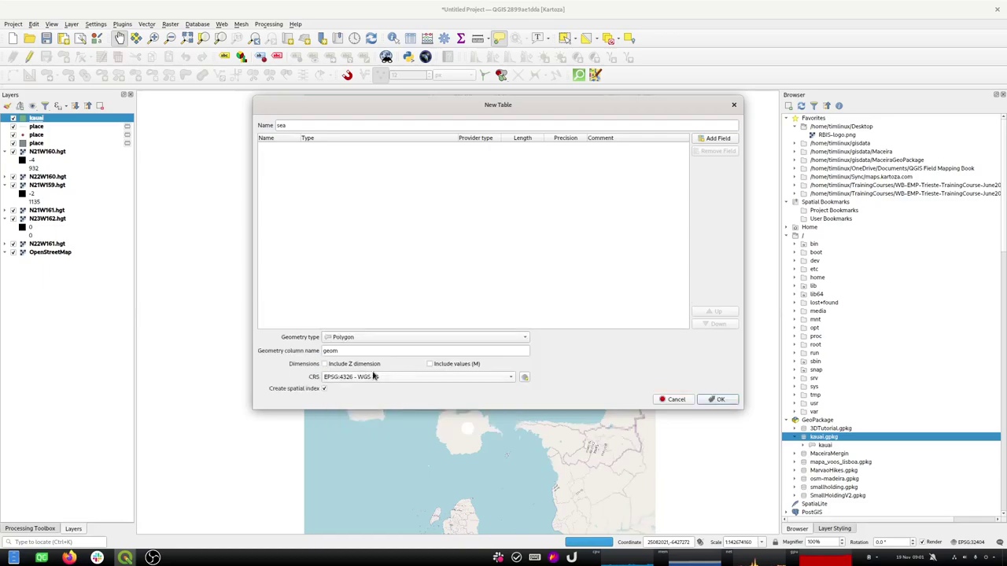
{"action": "left_click", "coordinate": [374, 377]}
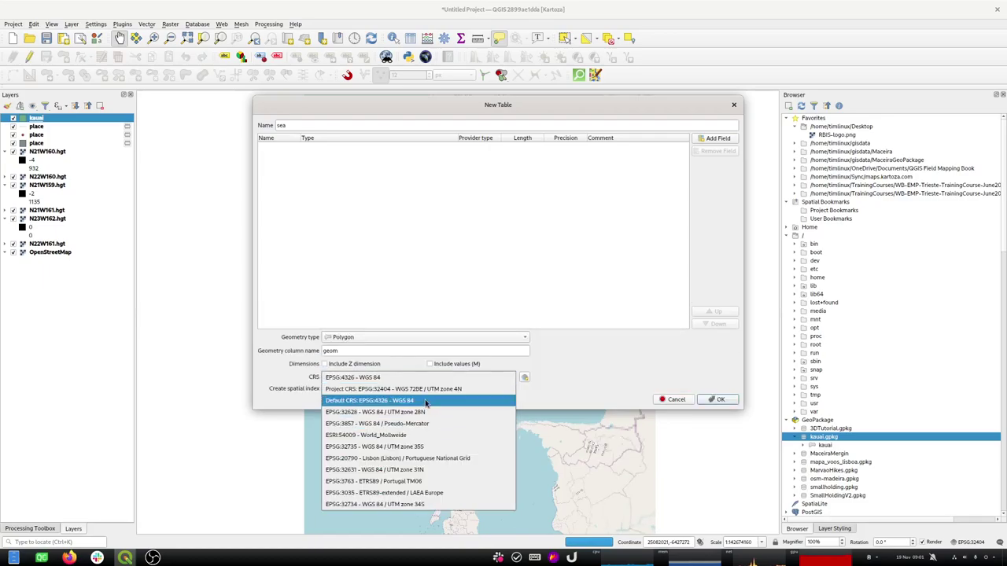
{"action": "left_click", "coordinate": [396, 389]}
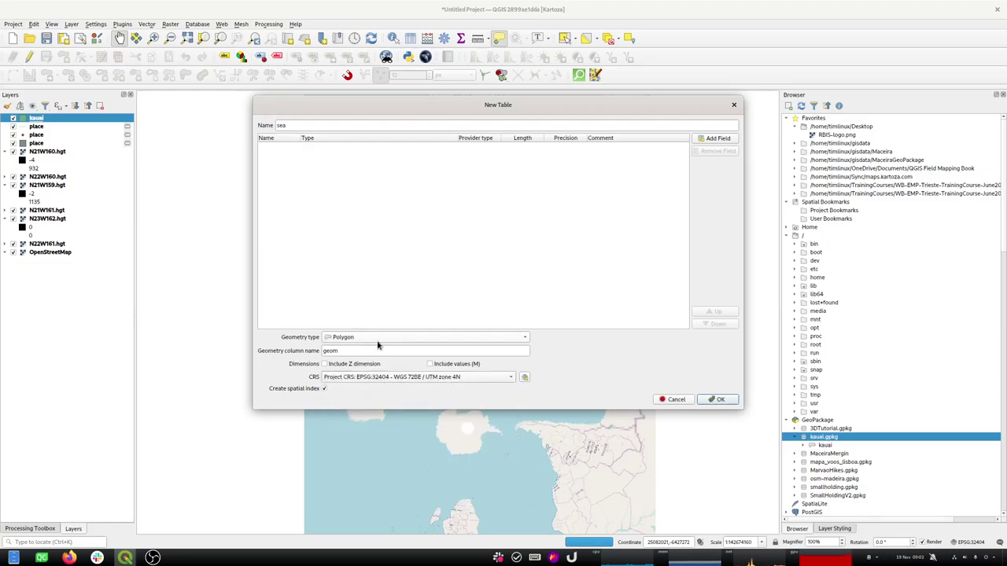
Step: Add a Text (string) field called name to the sea table and create the table
{"action": "left_click", "coordinate": [697, 141]}
{"action": "type", "text": "n"}
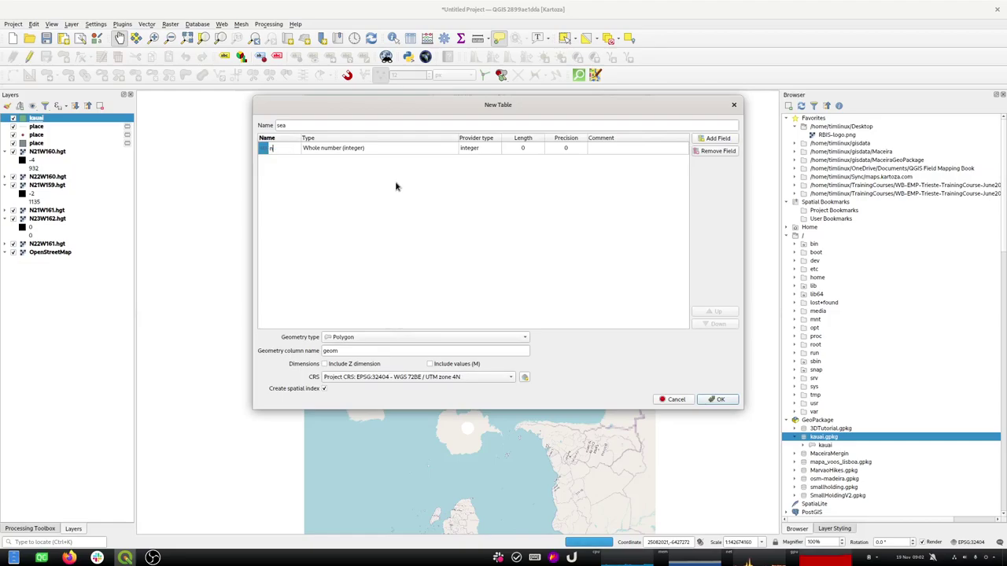
{"action": "left_click", "coordinate": [366, 149]}
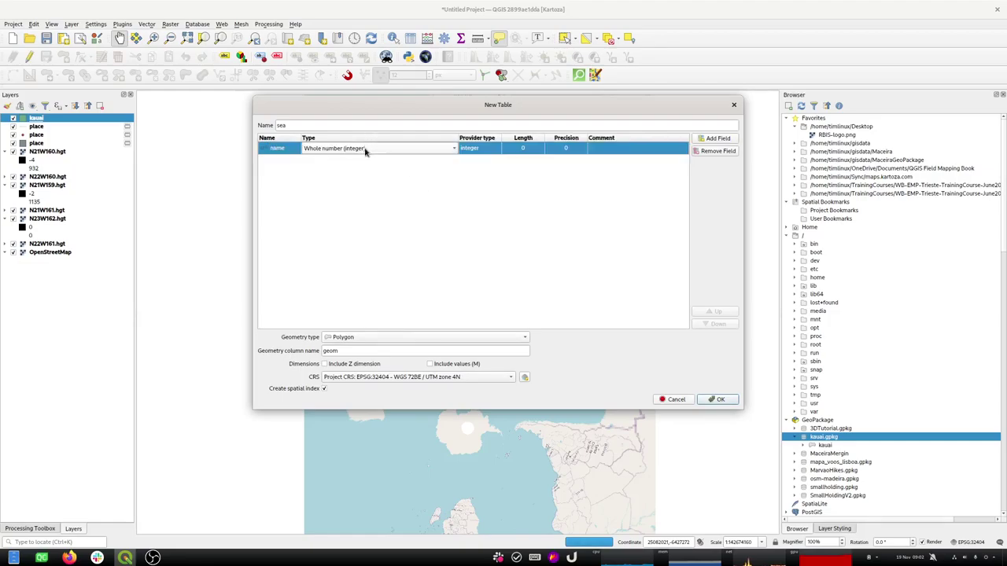
{"action": "left_click", "coordinate": [366, 149]}
{"action": "left_click", "coordinate": [349, 186]}
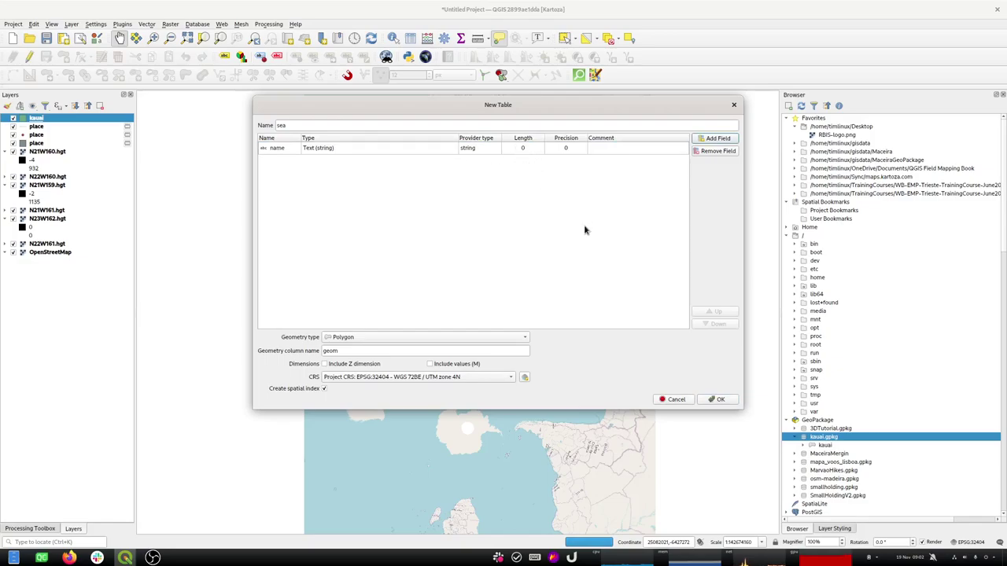
{"action": "double_click", "coordinate": [521, 148]}
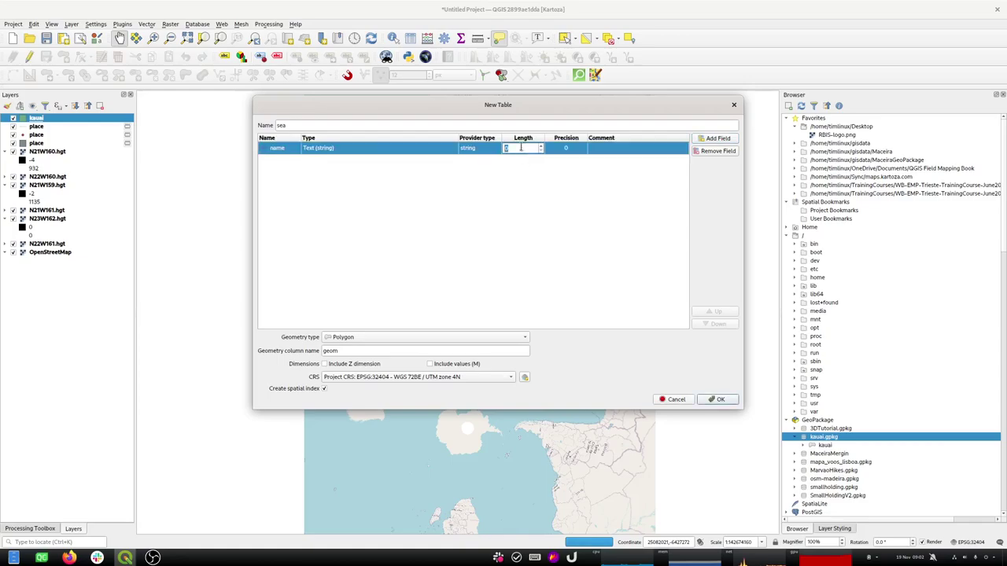
{"action": "left_click", "coordinate": [598, 192]}
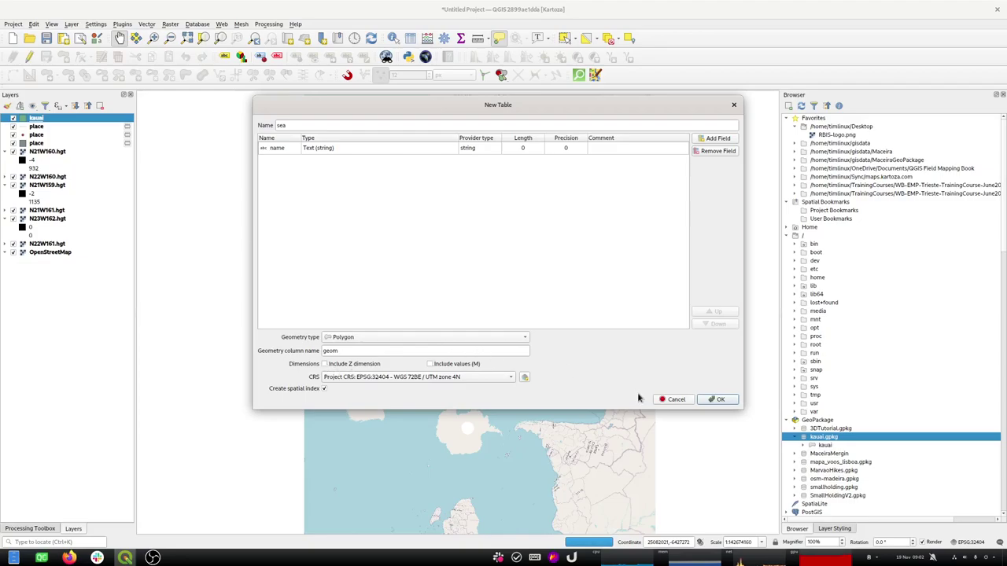
{"action": "left_click", "coordinate": [720, 400]}
Step: Delete the kauai layer from kauai.gpkg and compact the database
{"action": "right_click", "coordinate": [824, 447]}
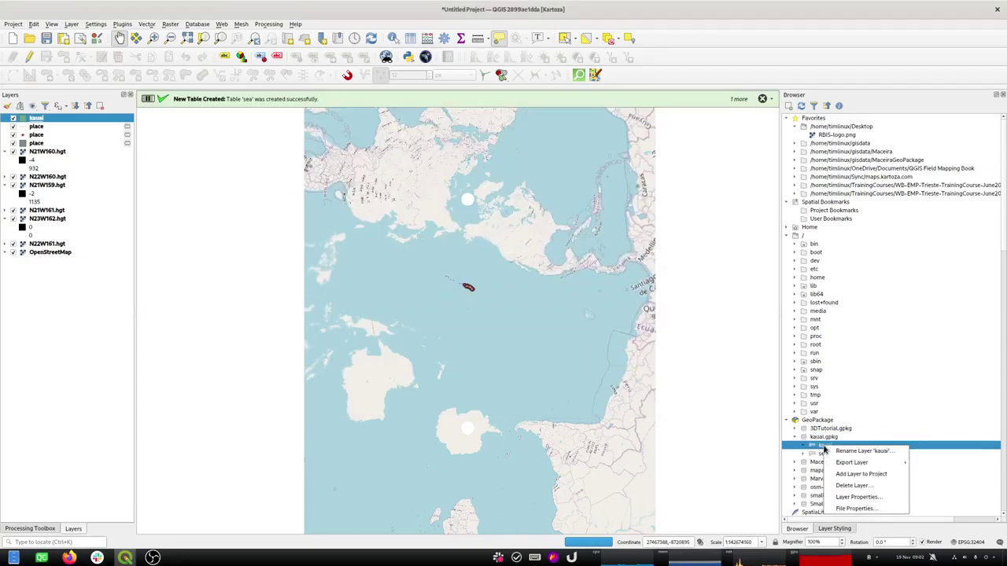
{"action": "left_click", "coordinate": [854, 485]}
{"action": "left_click", "coordinate": [596, 273]}
{"action": "left_click", "coordinate": [603, 272]}
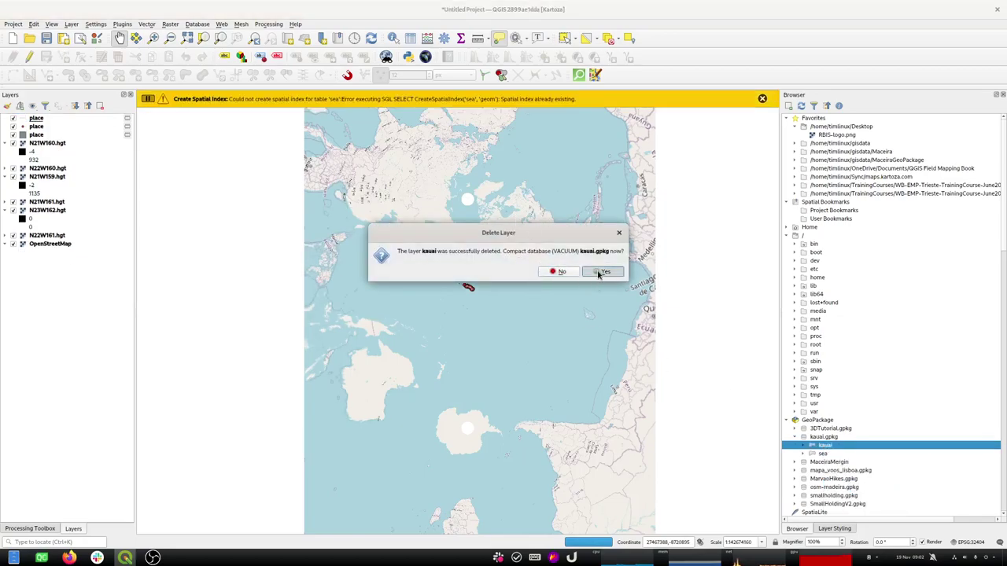
Step: Select the polygon place layer and find and open the Reproject layer algorithm for it
{"action": "left_click", "coordinate": [39, 129]}
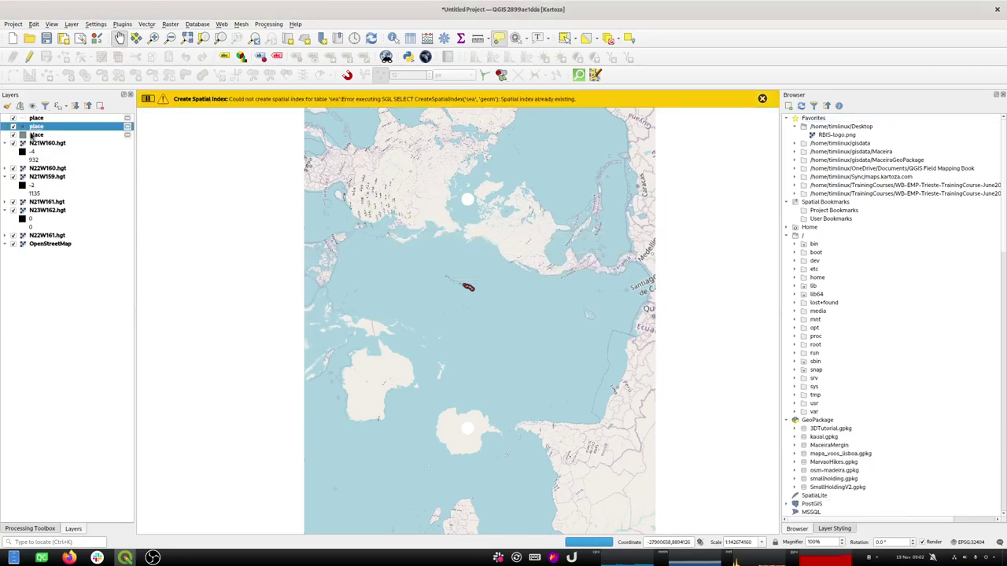
{"action": "right_click", "coordinate": [32, 134]}
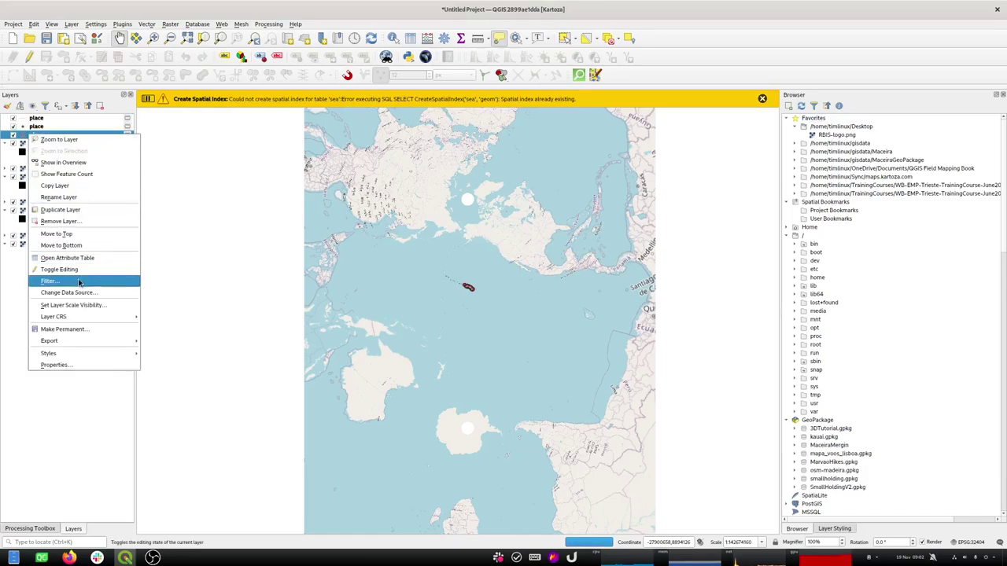
{"action": "mouse_move", "coordinate": [98, 341]}
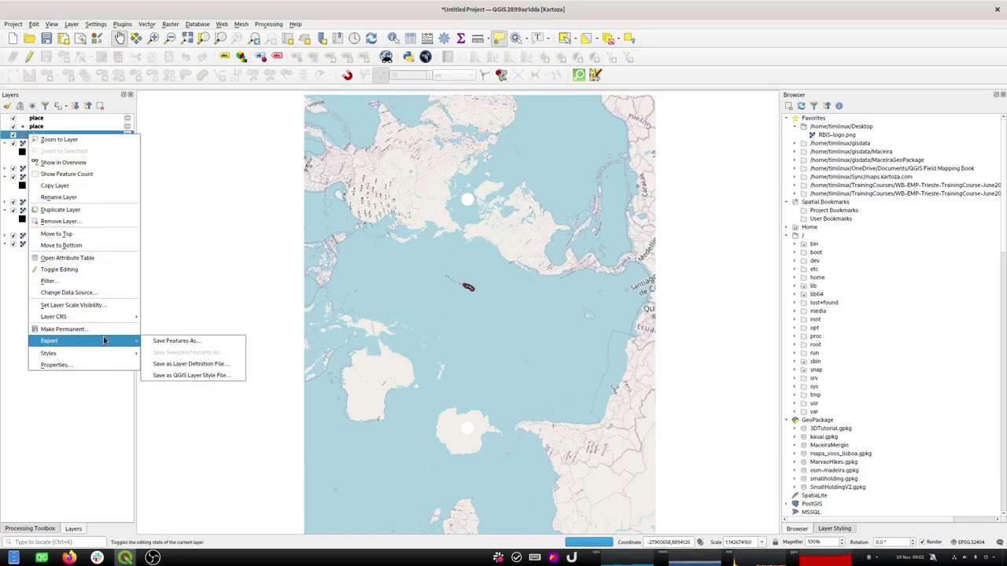
{"action": "left_click", "coordinate": [46, 542]}
{"action": "left_click", "coordinate": [38, 542]}
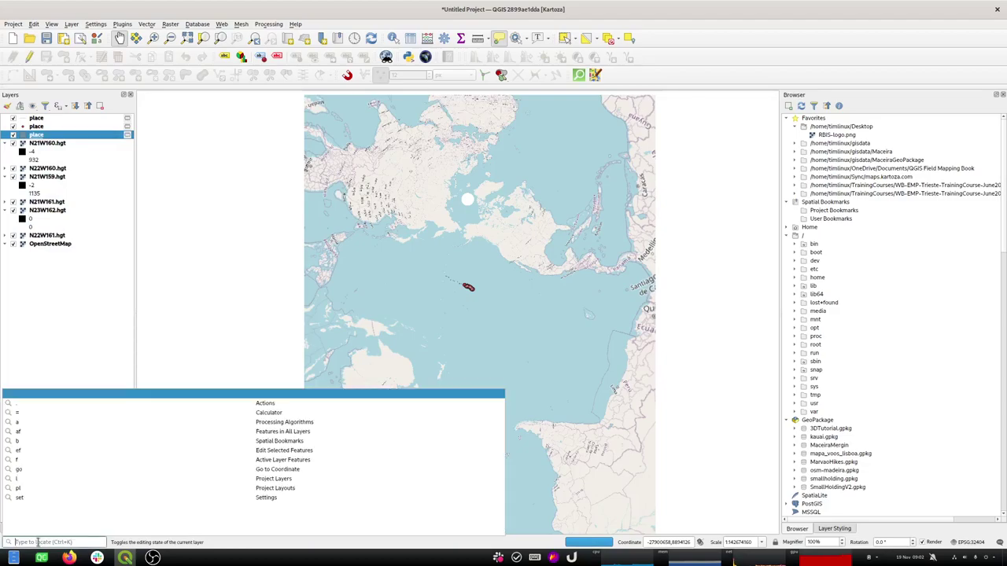
{"action": "type", "text": "repro"}
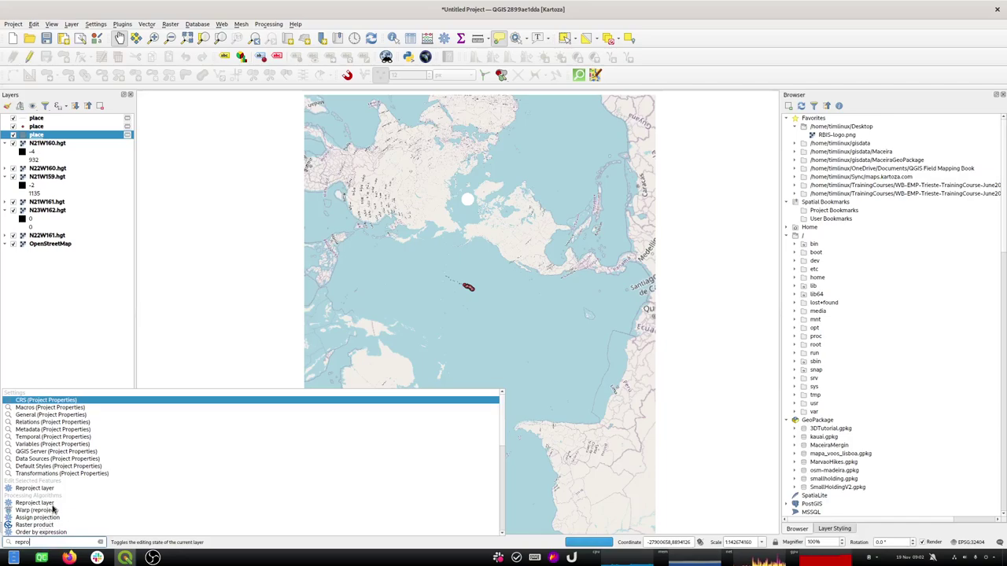
{"action": "left_click", "coordinate": [39, 503]}
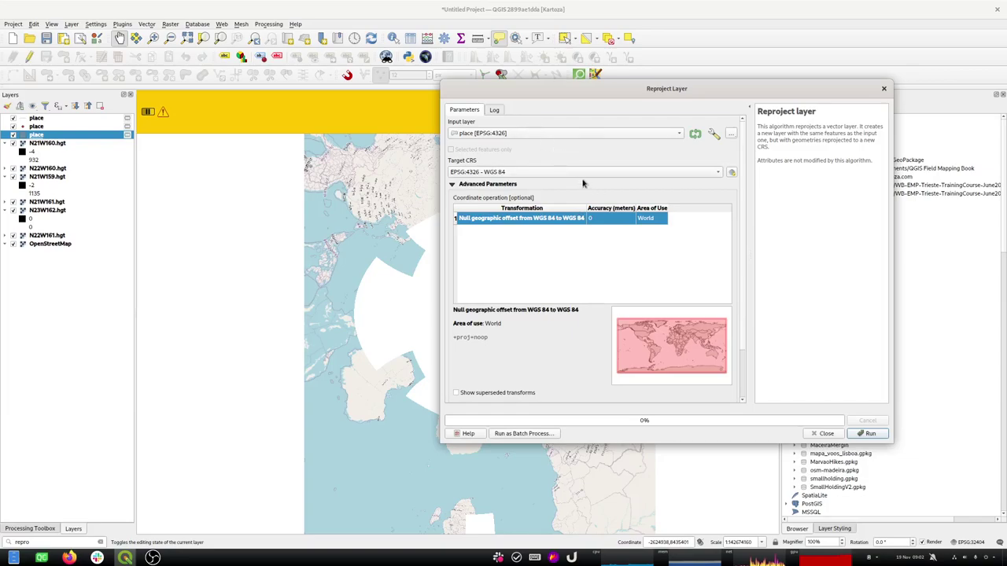
Step: Reproject the polygon place layer to the project CRS EPSG:32404 - WGS 72BE / UTM zone 4N as a temporary layer
{"action": "left_click", "coordinate": [486, 133]}
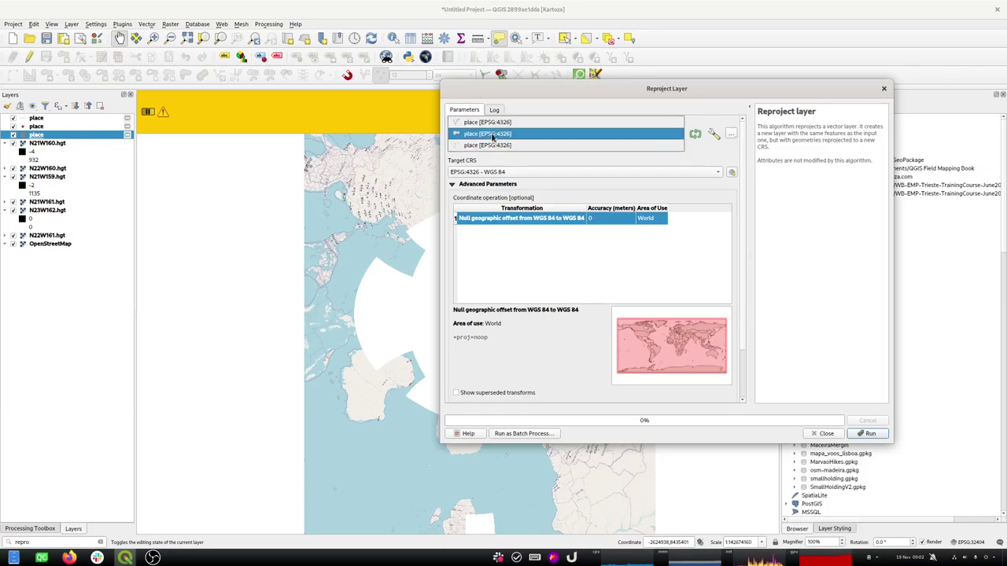
{"action": "left_click", "coordinate": [477, 134]}
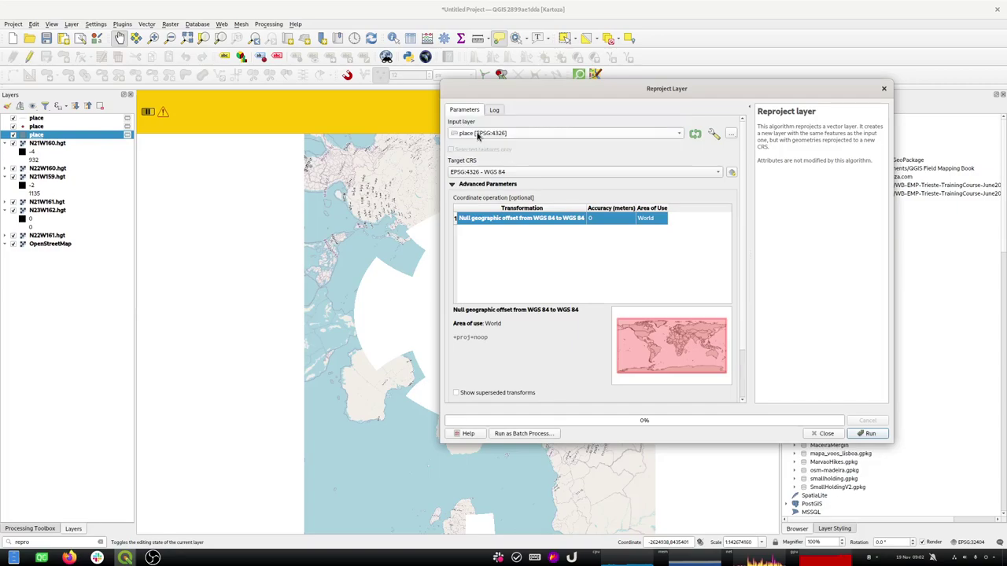
{"action": "left_click", "coordinate": [532, 172]}
{"action": "left_click", "coordinate": [518, 185]}
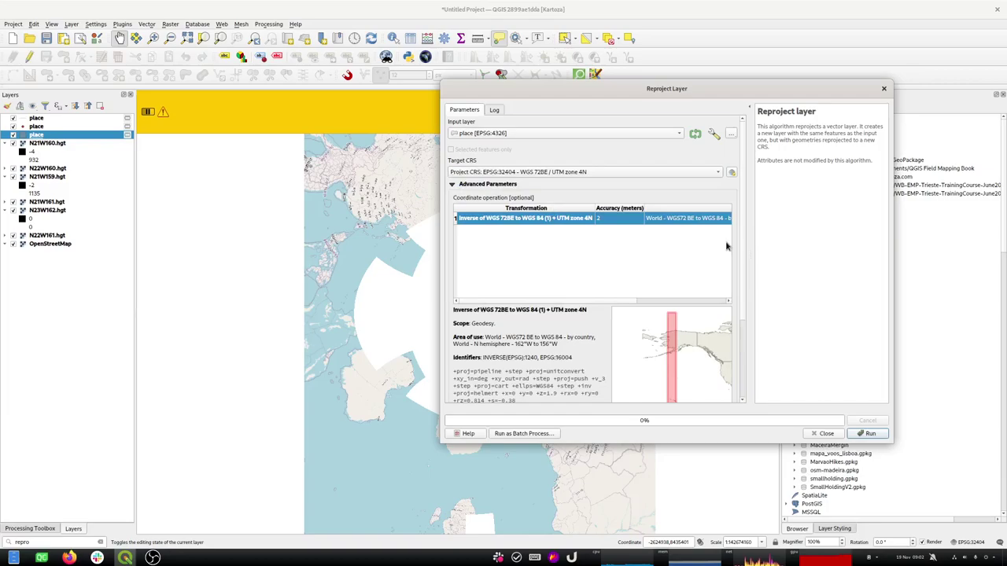
{"action": "left_click", "coordinate": [866, 434]}
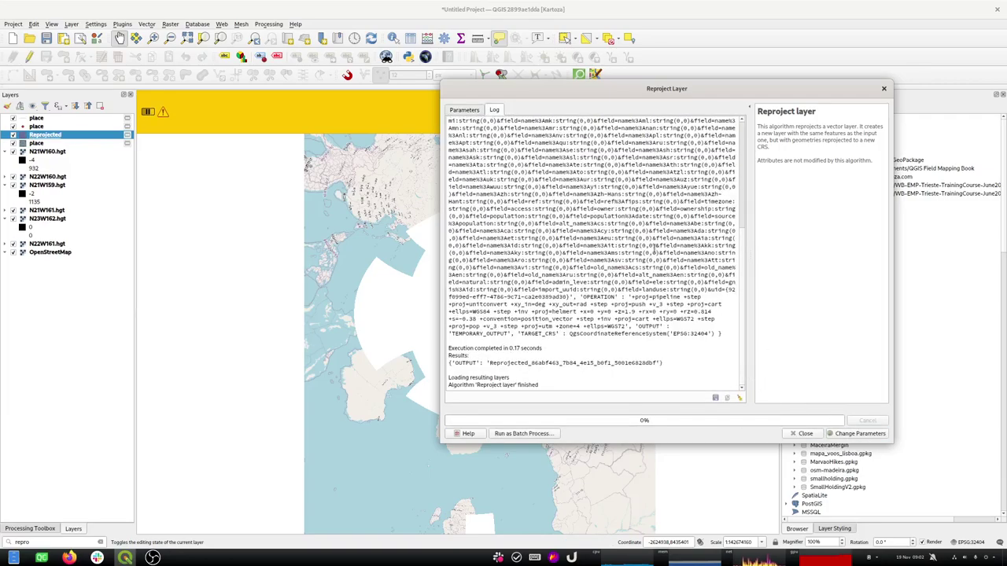
Step: Reproject the point place layer to the project CRS EPSG:32404 - WGS 72BE / UTM zone 4N as a temporary layer
{"action": "left_click", "coordinate": [463, 110]}
{"action": "left_click", "coordinate": [492, 135]}
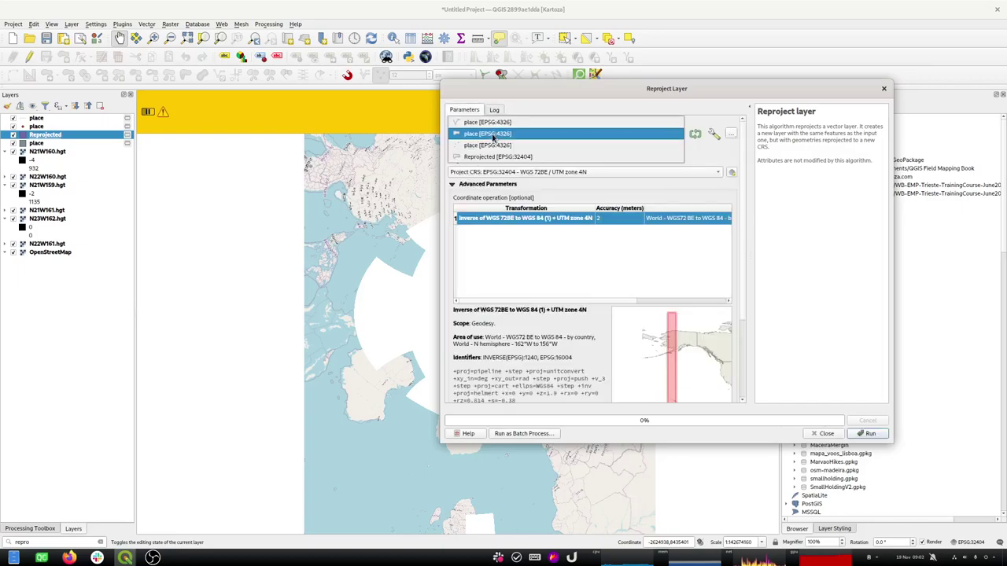
{"action": "left_click", "coordinate": [502, 147]}
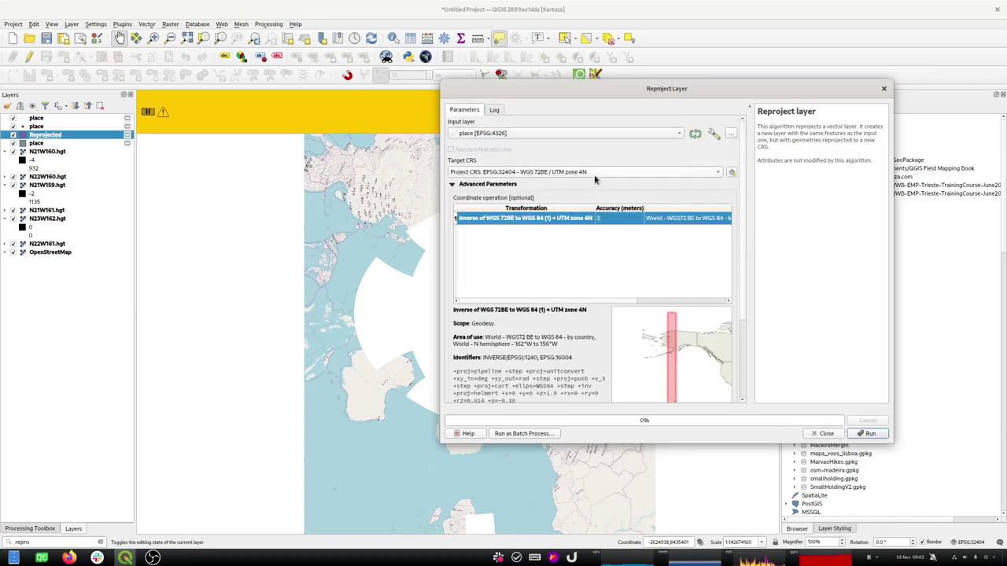
{"action": "left_click", "coordinate": [869, 434]}
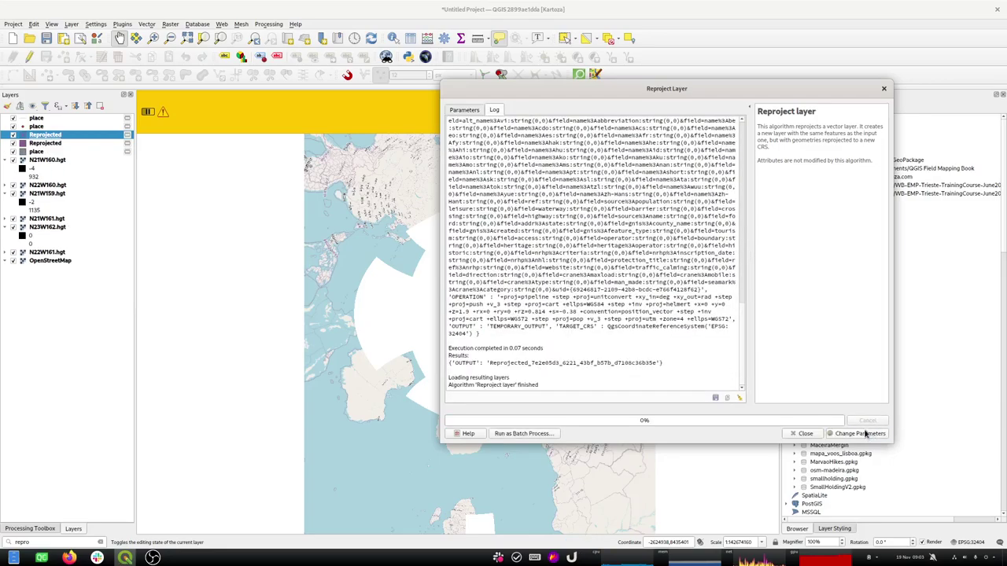
{"action": "left_click", "coordinate": [884, 89]}
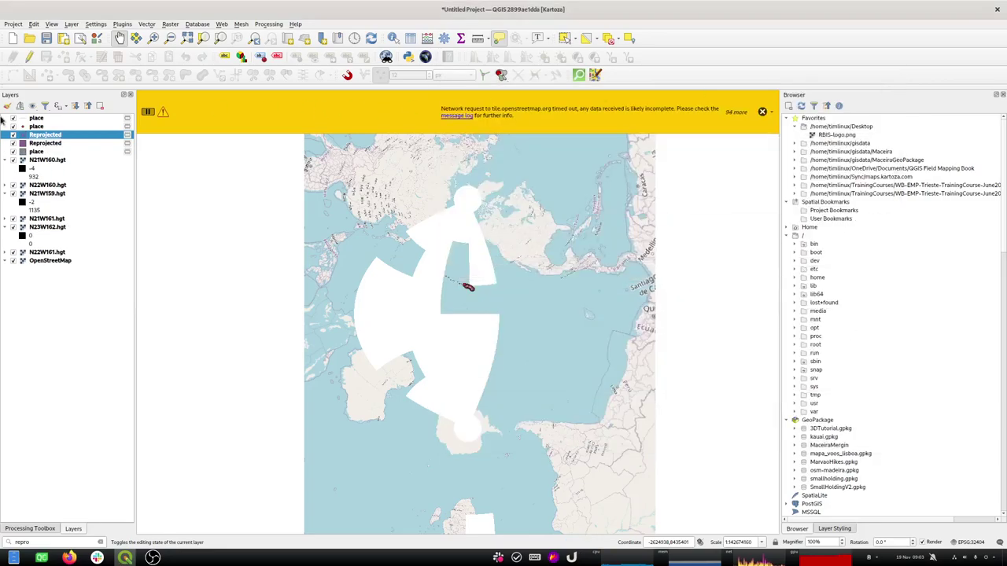
Step: Import the reprojected polygon layer into the kauai.gpkg GeoPackage
{"action": "left_click", "coordinate": [44, 143]}
{"action": "left_click_drag", "start_coordinate": [36, 146], "coordinate": [823, 438]}
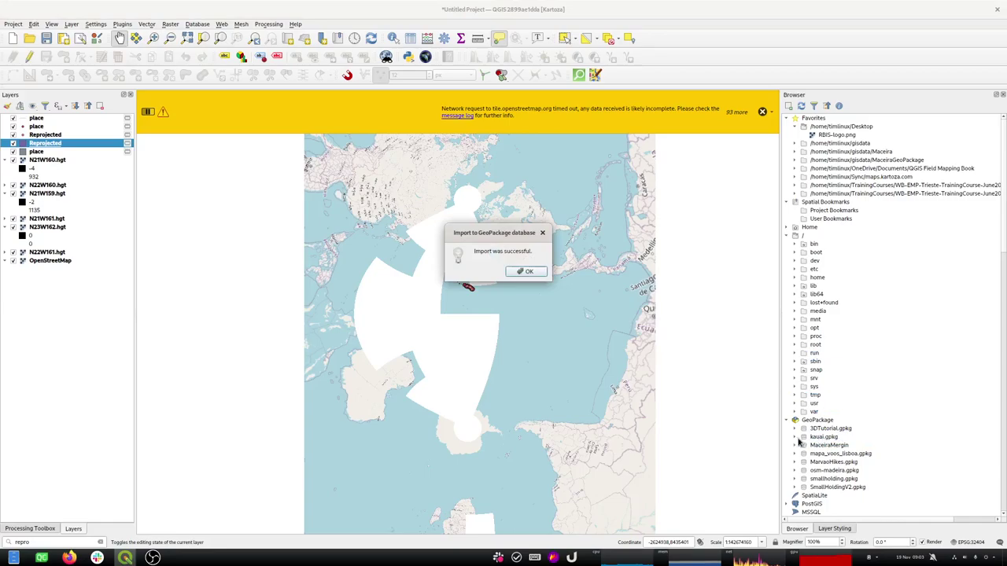
{"action": "left_click", "coordinate": [526, 272]}
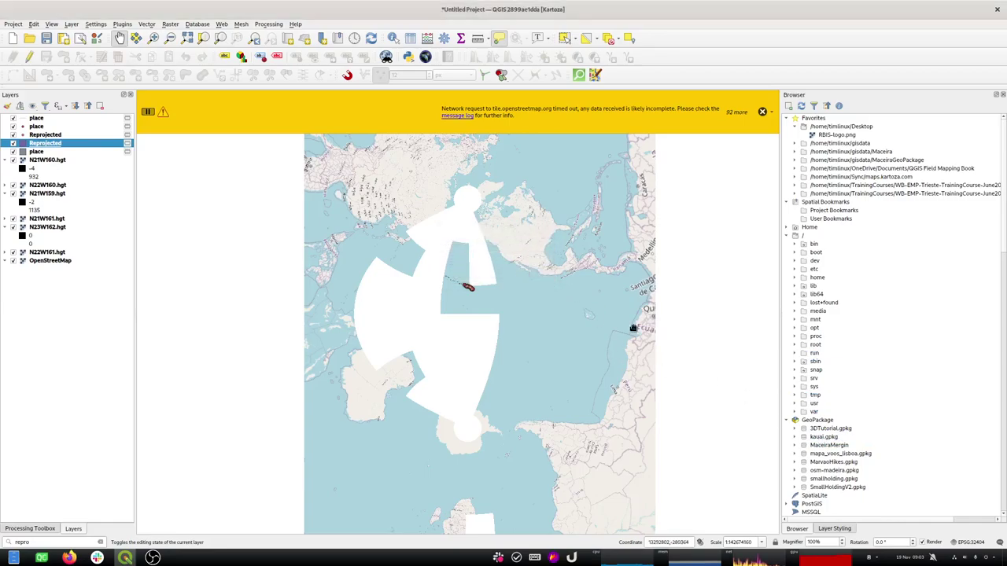
Step: Rename the imported Reprojected polygon layer in kauai.gpkg as place_area
{"action": "left_click", "coordinate": [794, 438]}
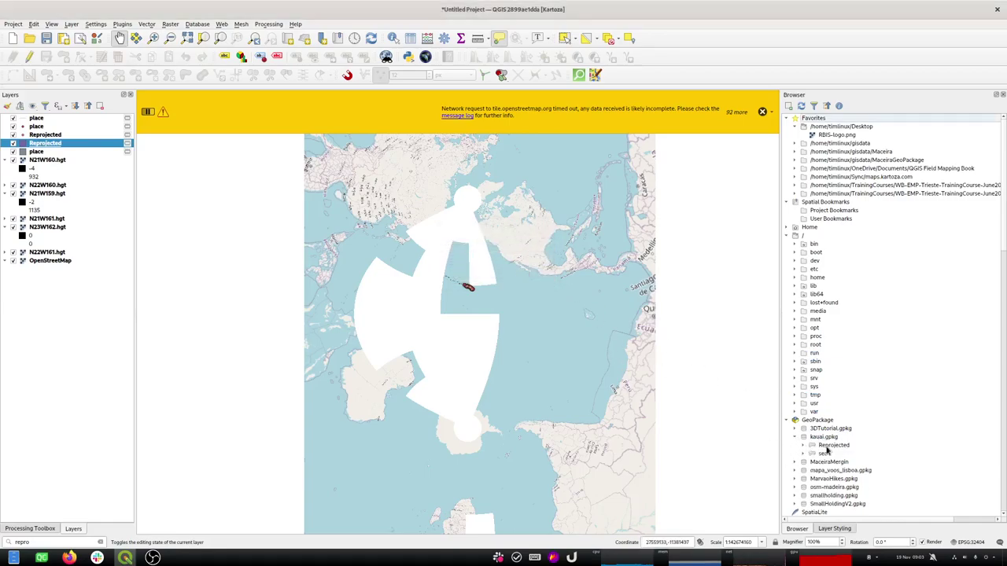
{"action": "right_click", "coordinate": [828, 446]}
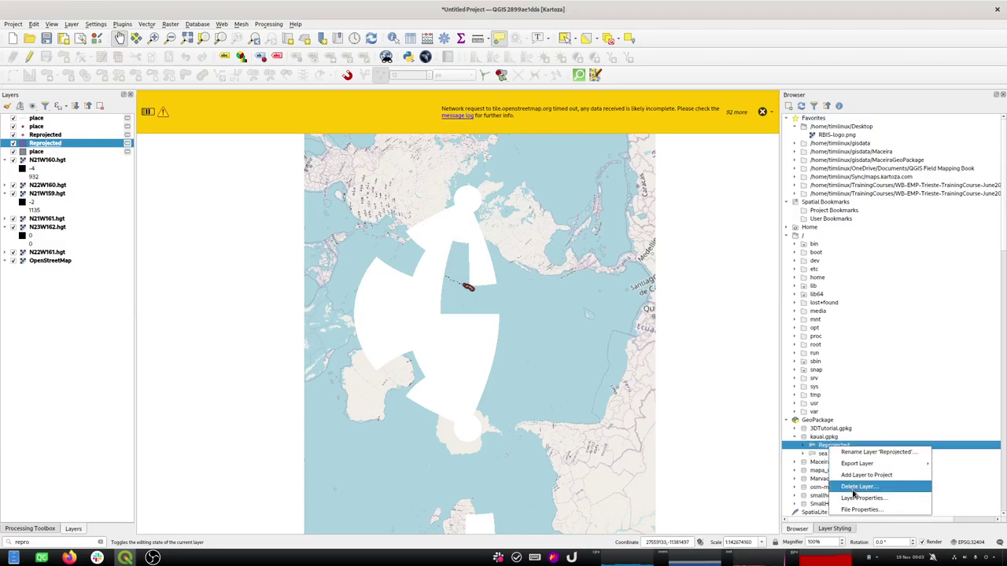
{"action": "left_click", "coordinate": [842, 451]}
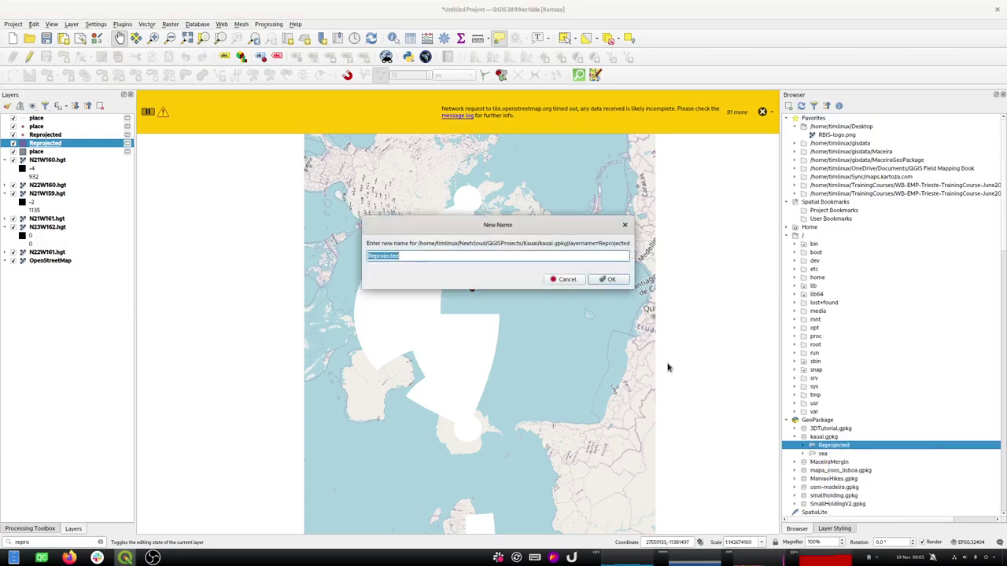
{"action": "type", "text": "oka"}
{"action": "key", "text": "BackSpace"}
{"action": "key", "text": "BackSpace"}
{"action": "key", "text": "BackSpace"}
{"action": "type", "text": "place"}
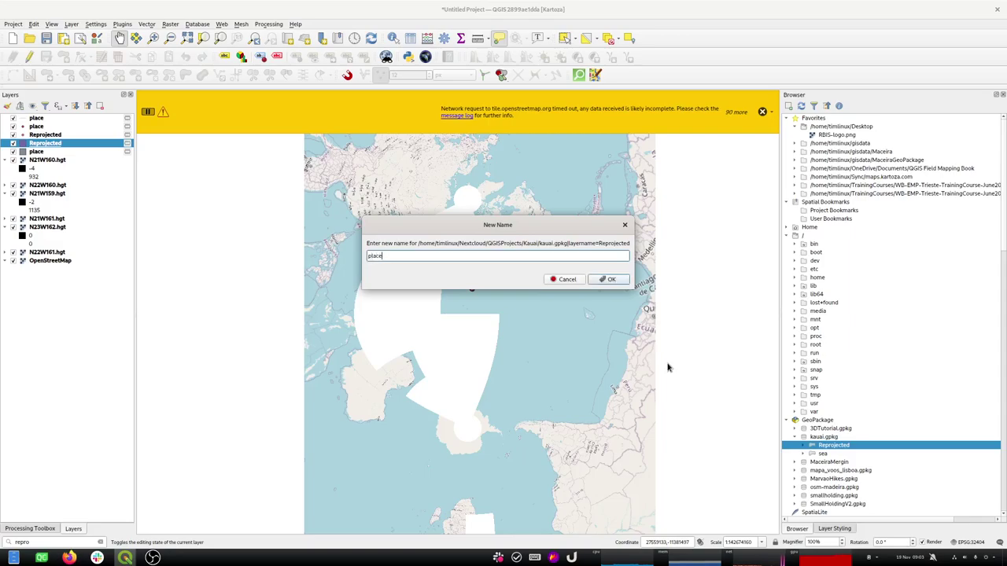
{"action": "type", "text": "_area"}
{"action": "left_click", "coordinate": [610, 280]}
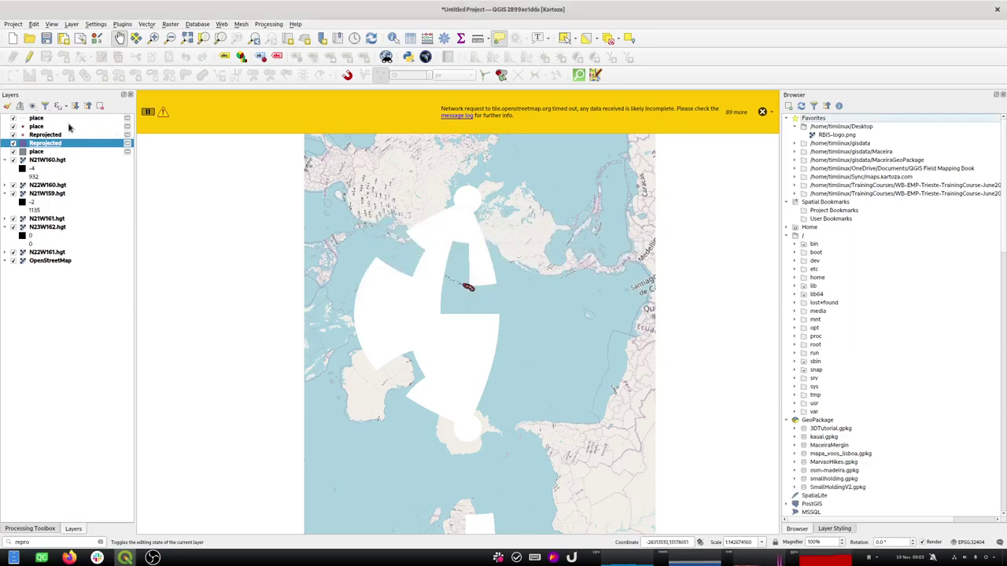
Step: Import the reprojected point layer into the MaceiraMergin GeoPackage and list that database's layers
{"action": "left_click_drag", "start_coordinate": [45, 136], "coordinate": [823, 448]}
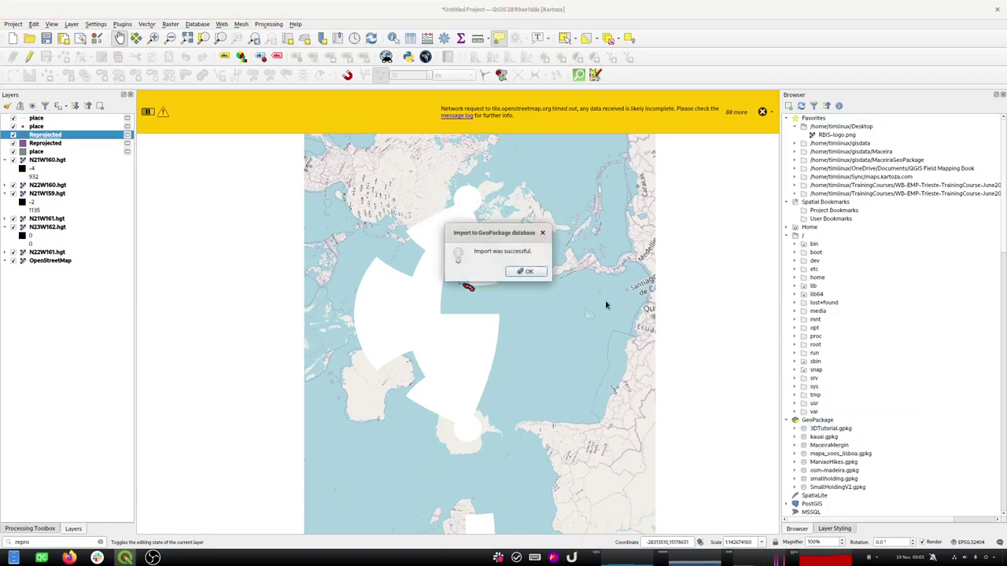
{"action": "left_click", "coordinate": [525, 271]}
{"action": "left_click", "coordinate": [795, 437]}
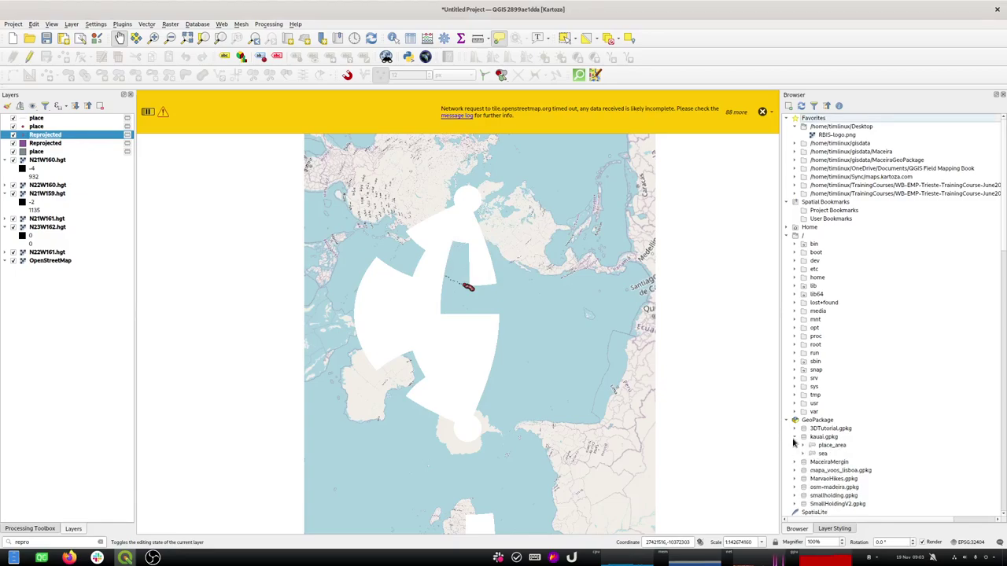
{"action": "left_click", "coordinate": [802, 462]}
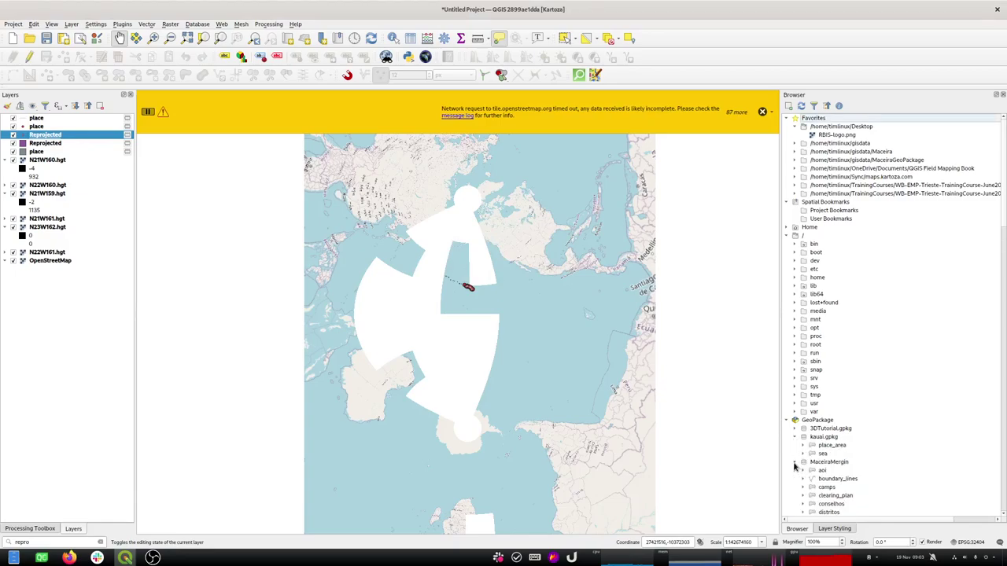
{"action": "scroll", "coordinate": [844, 486], "scroll_direction": "down", "scroll_amount": 5}
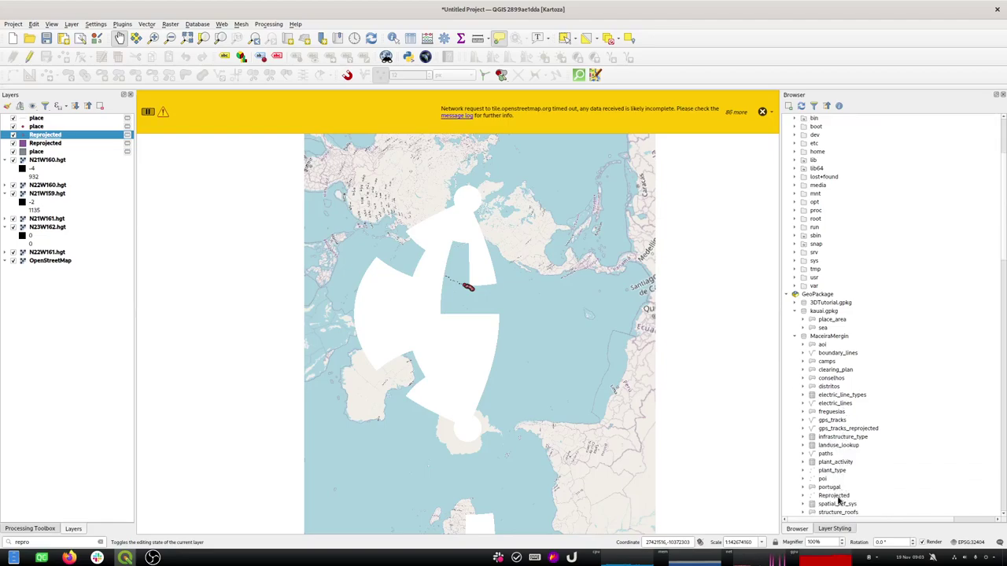
Step: Delete the Reprojected layer from the MaceiraMergin GeoPackage and compact the database
{"action": "right_click", "coordinate": [839, 497]}
{"action": "left_click", "coordinate": [852, 472]}
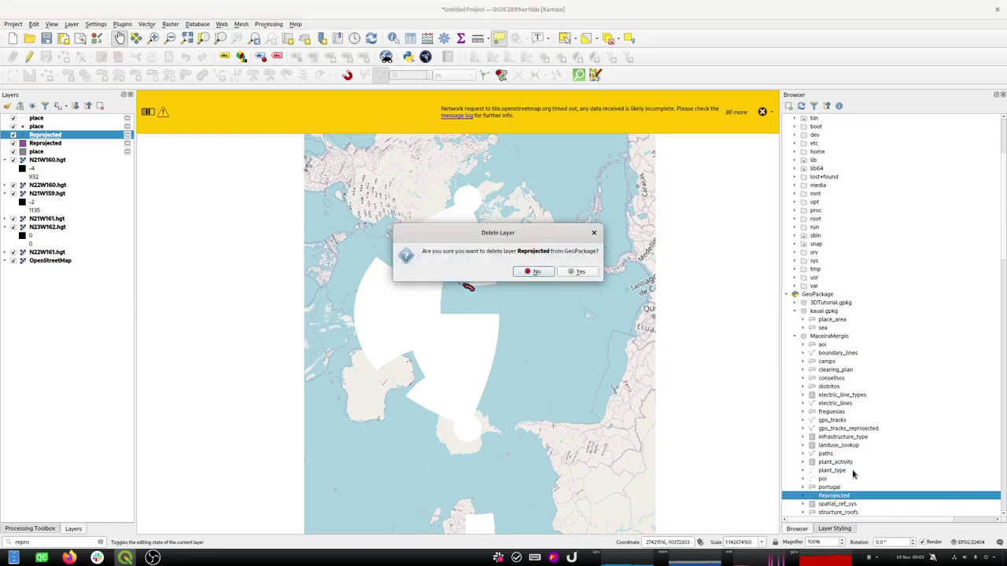
{"action": "left_click", "coordinate": [576, 271]}
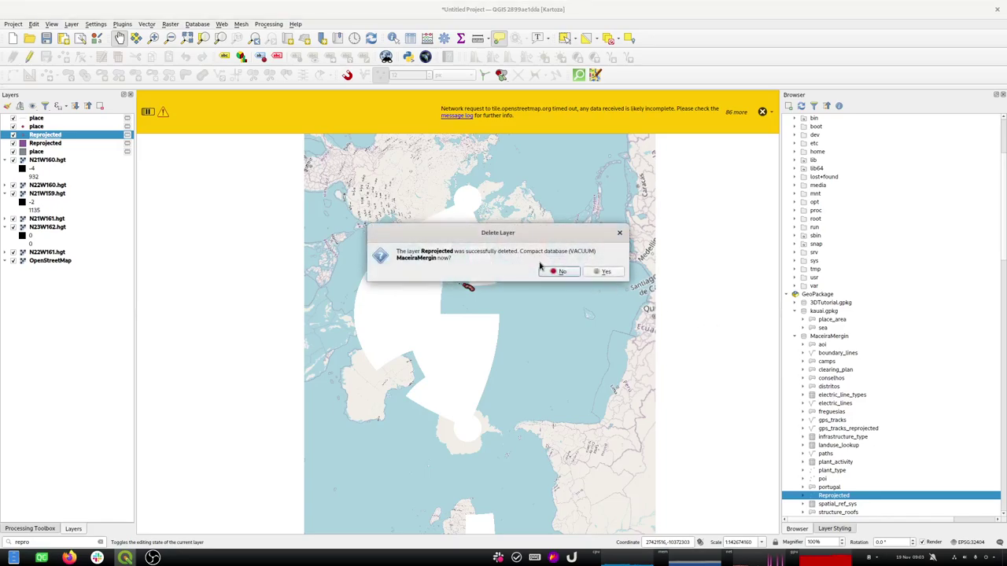
{"action": "left_click", "coordinate": [603, 275]}
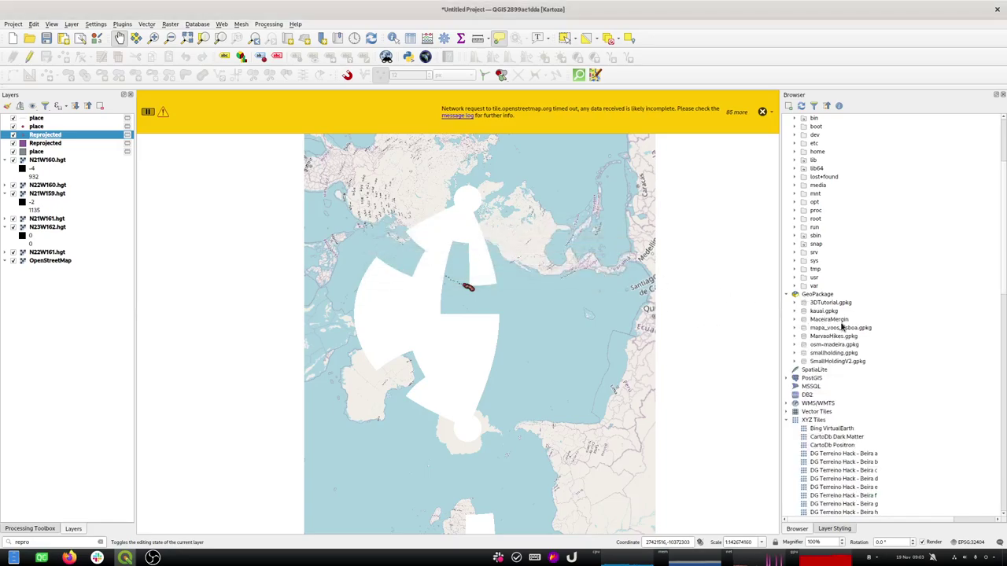
Step: Import the reprojected point layer into the kauai.gpkg GeoPackage
{"action": "left_click", "coordinate": [795, 312]}
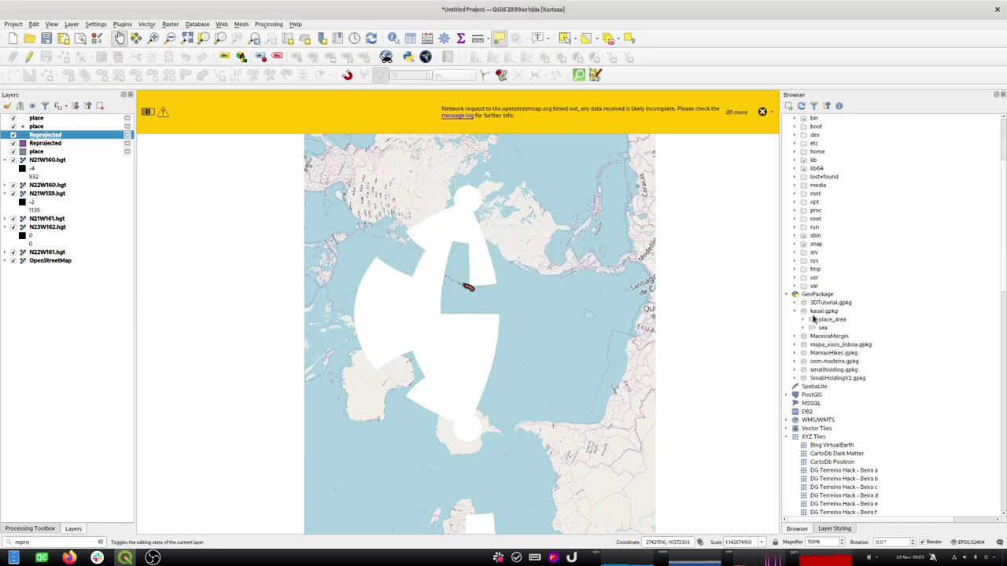
{"action": "left_click", "coordinate": [821, 312]}
{"action": "left_click_drag", "start_coordinate": [41, 137], "coordinate": [826, 312]}
{"action": "left_click", "coordinate": [524, 271]}
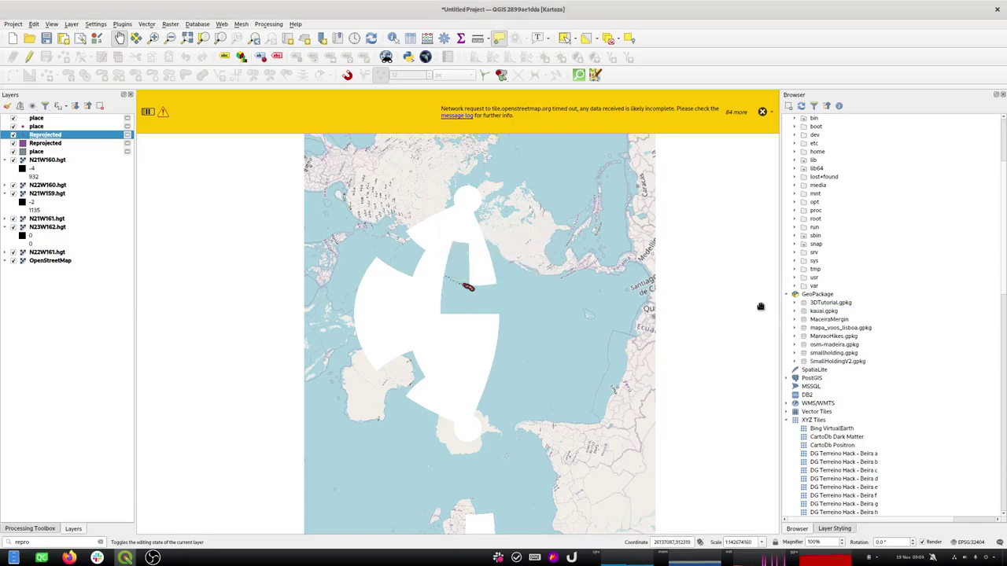
Step: Rename the imported Reprojected point layer in kauai.gpkg as place
{"action": "left_click", "coordinate": [796, 312]}
{"action": "left_click", "coordinate": [796, 311]}
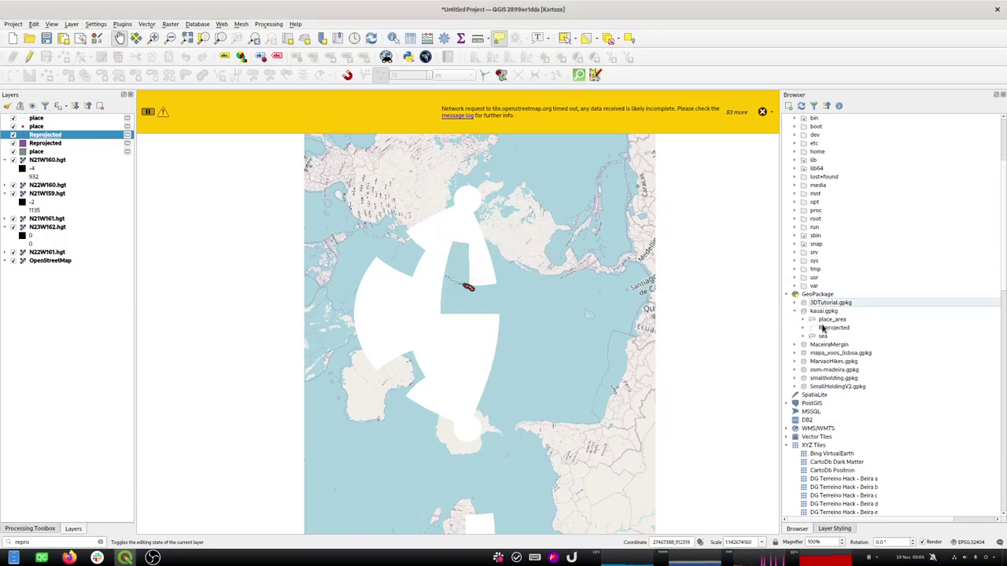
{"action": "right_click", "coordinate": [830, 329]}
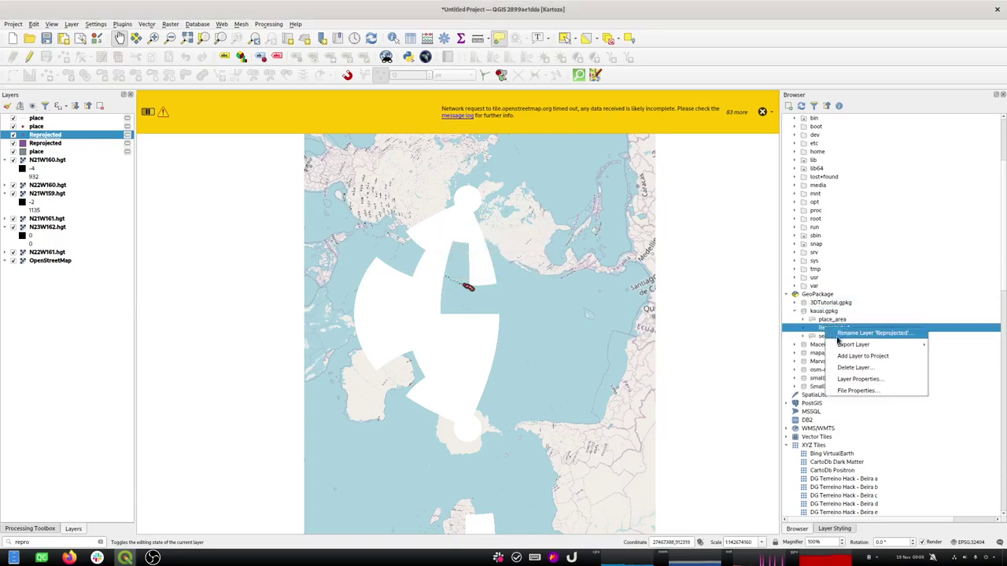
{"action": "left_click", "coordinate": [857, 333]}
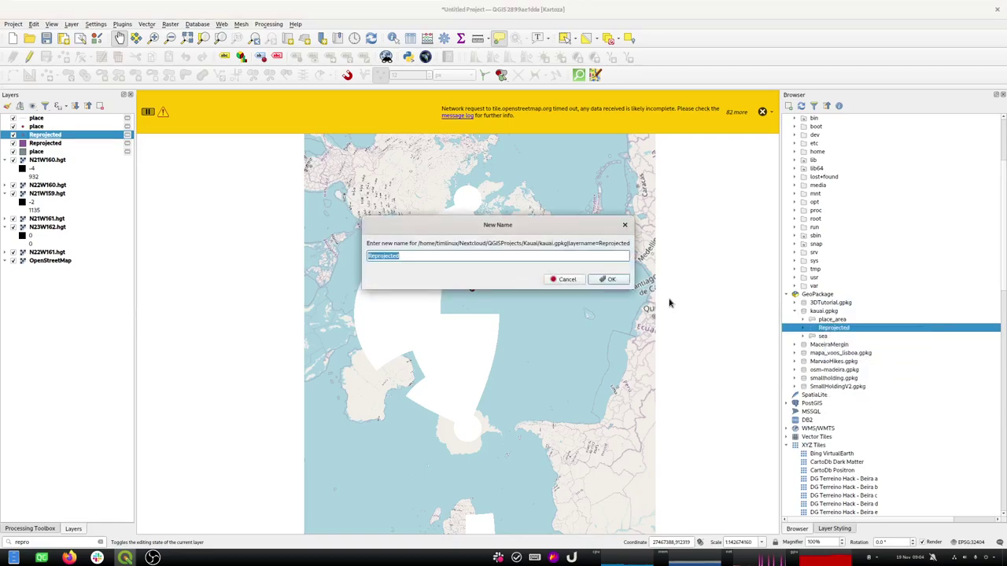
{"action": "type", "text": "place"}
{"action": "key", "text": "Return"}
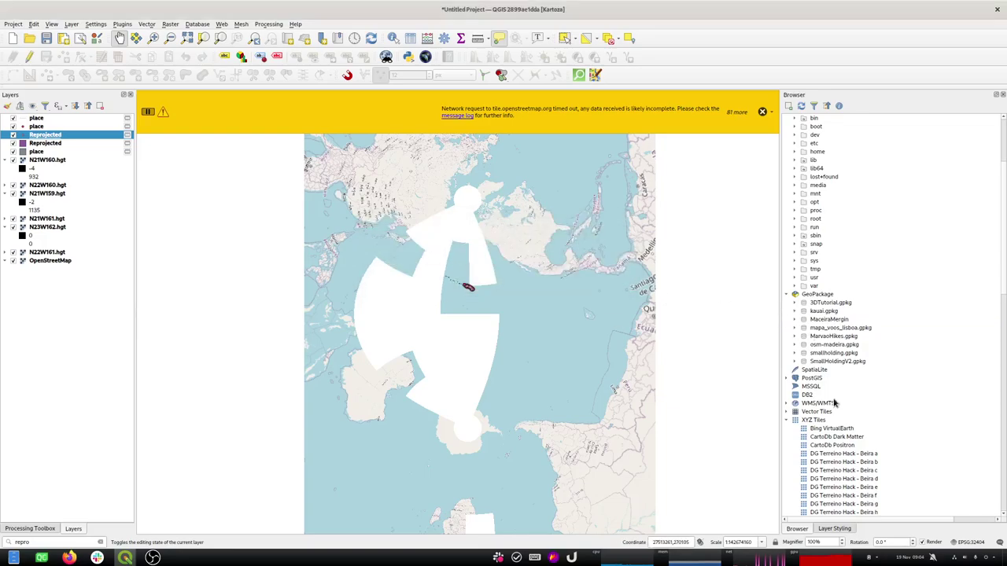
Step: Remove all the place and Reprojected vector layers from the project
{"action": "left_click", "coordinate": [36, 118]}
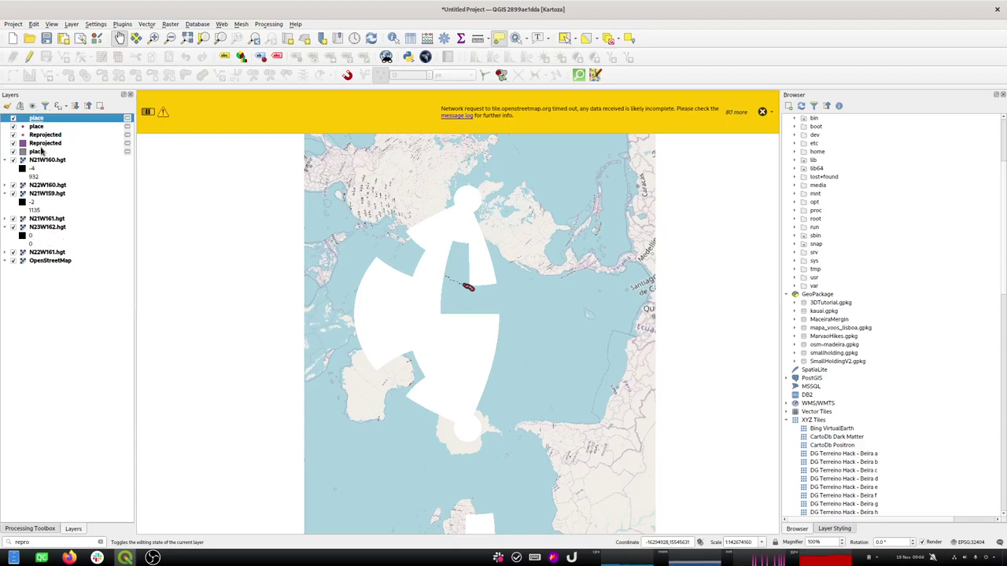
{"action": "left_click", "coordinate": [41, 152], "text": "shift"}
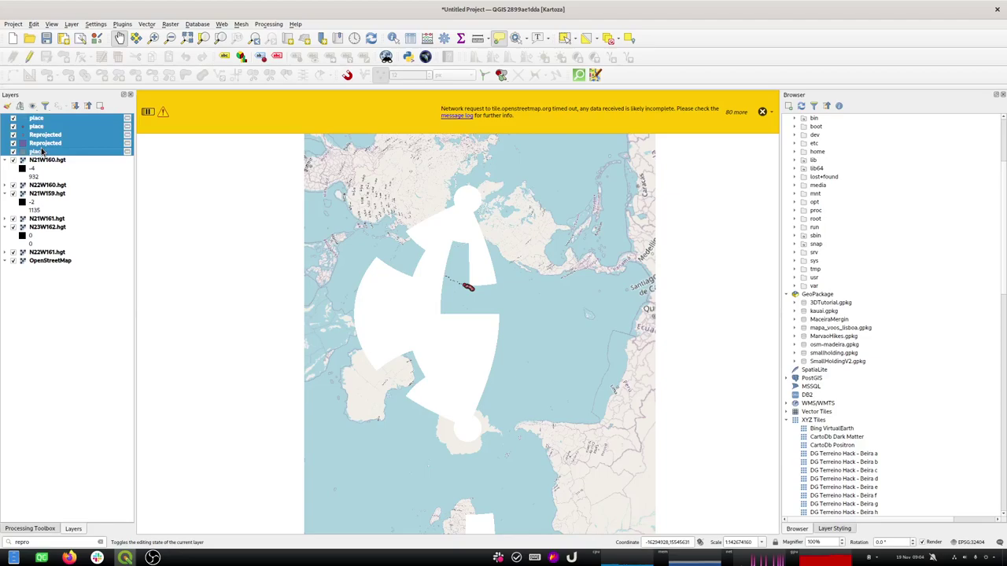
{"action": "key", "text": "ctrl+d"}
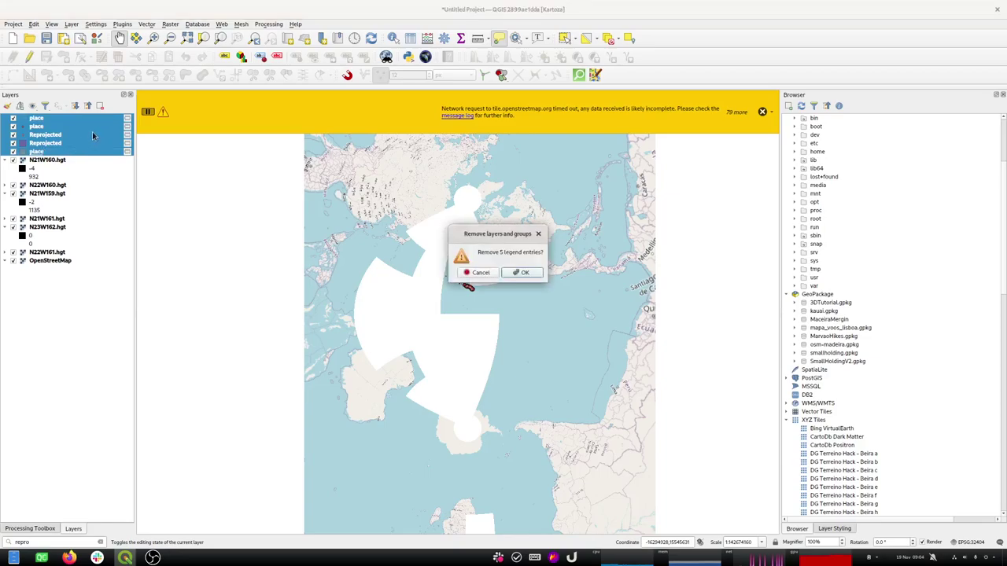
{"action": "key", "text": "Return"}
Step: Choose the six .hgt elevation tiles, leaving out OpenStreetMap, as the input layers for Build Virtual Raster
{"action": "left_click", "coordinate": [52, 119]}
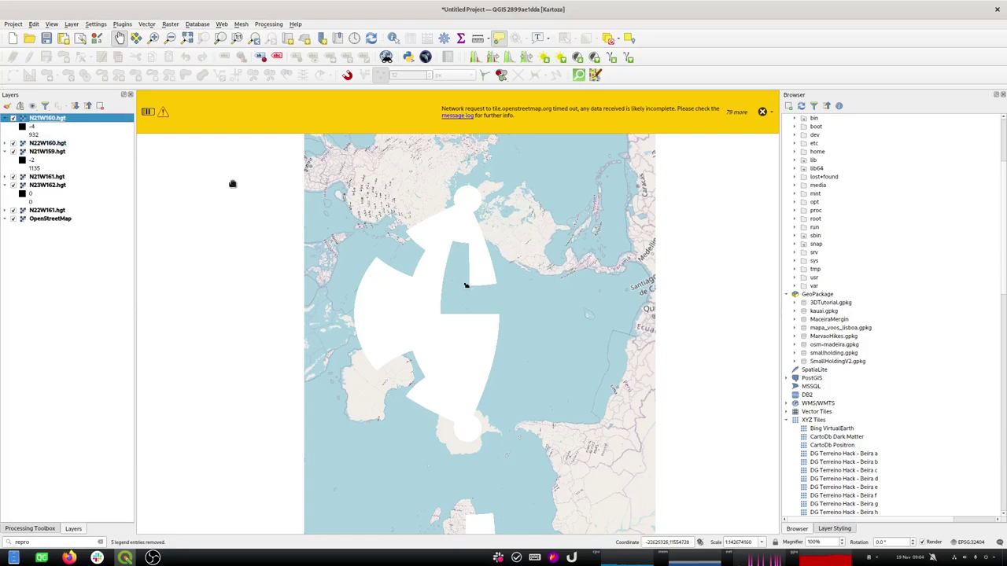
{"action": "right_click", "coordinate": [64, 116]}
{"action": "left_click", "coordinate": [93, 121]}
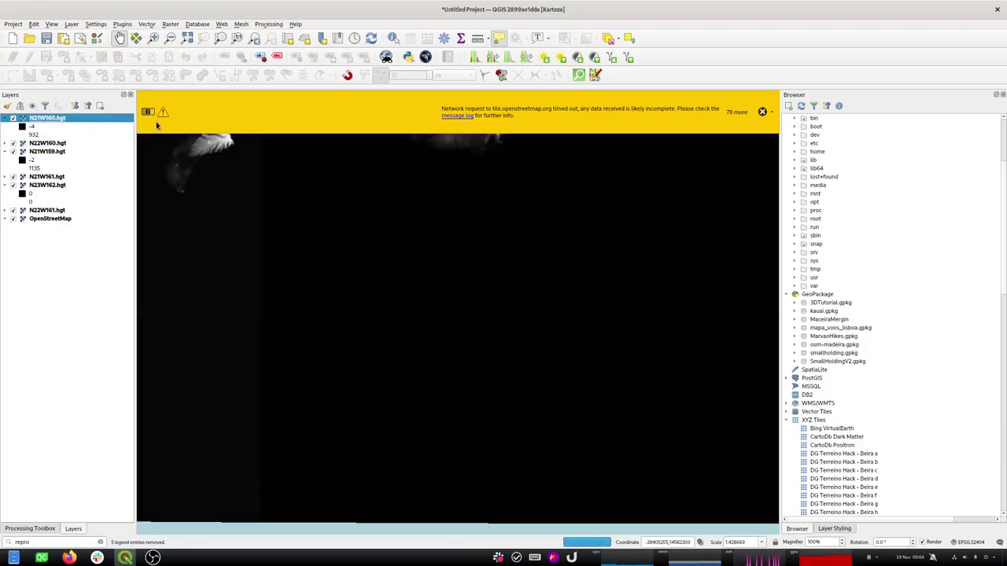
{"action": "left_click_drag", "start_coordinate": [411, 196], "coordinate": [435, 410]}
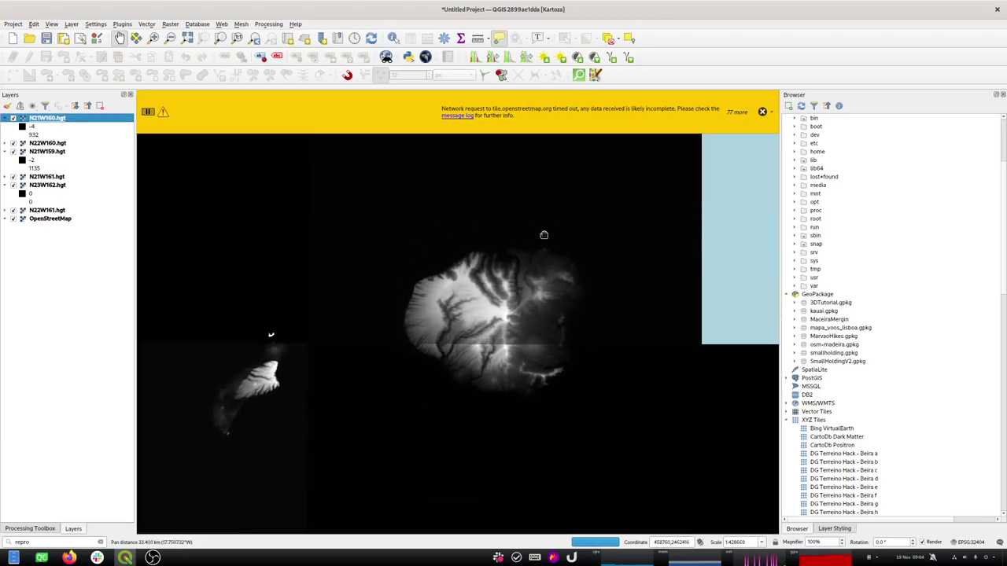
{"action": "left_click", "coordinate": [762, 113]}
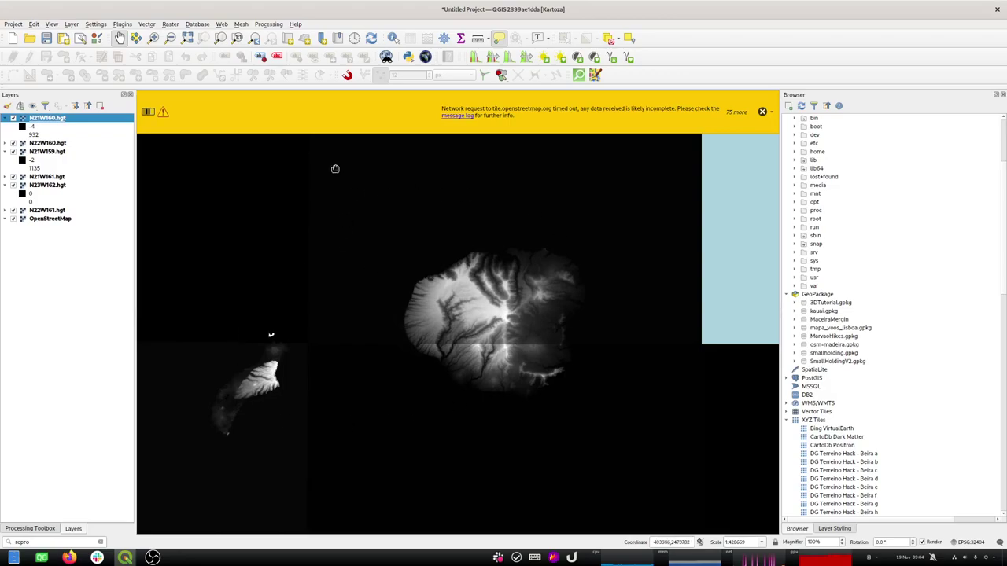
{"action": "left_click", "coordinate": [169, 25]}
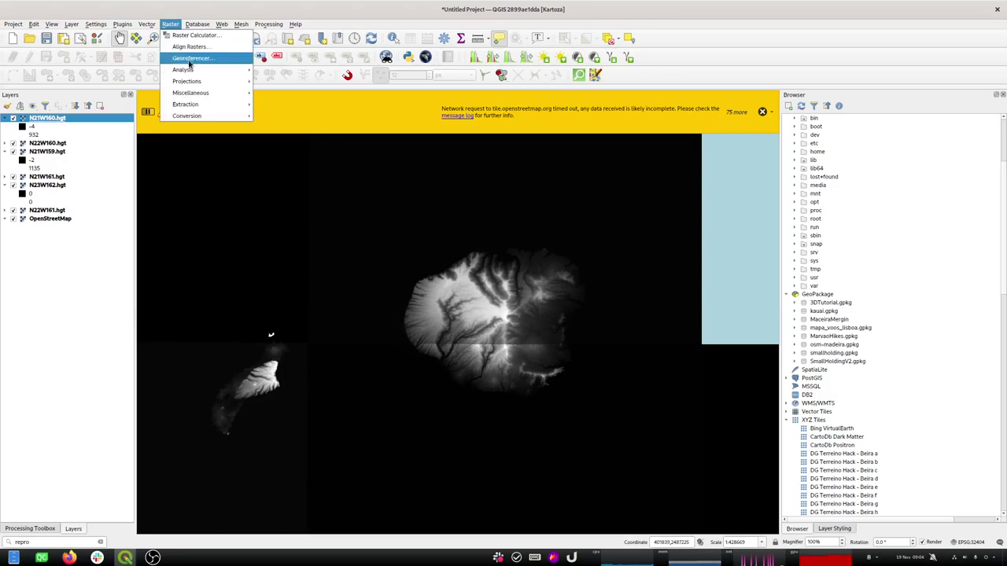
{"action": "mouse_move", "coordinate": [211, 93]}
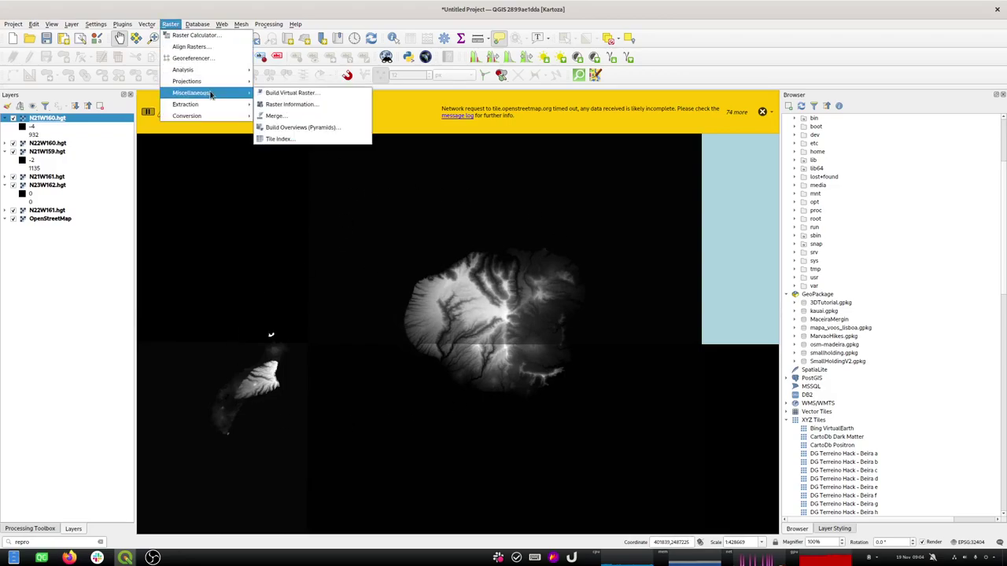
{"action": "left_click", "coordinate": [302, 93]}
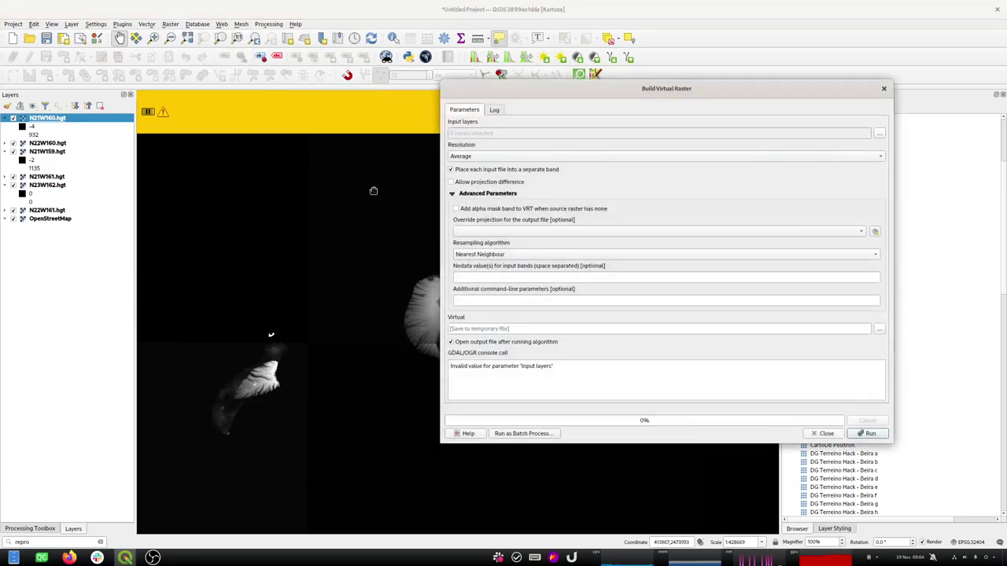
{"action": "left_click", "coordinate": [880, 135]}
{"action": "left_click", "coordinate": [856, 151]}
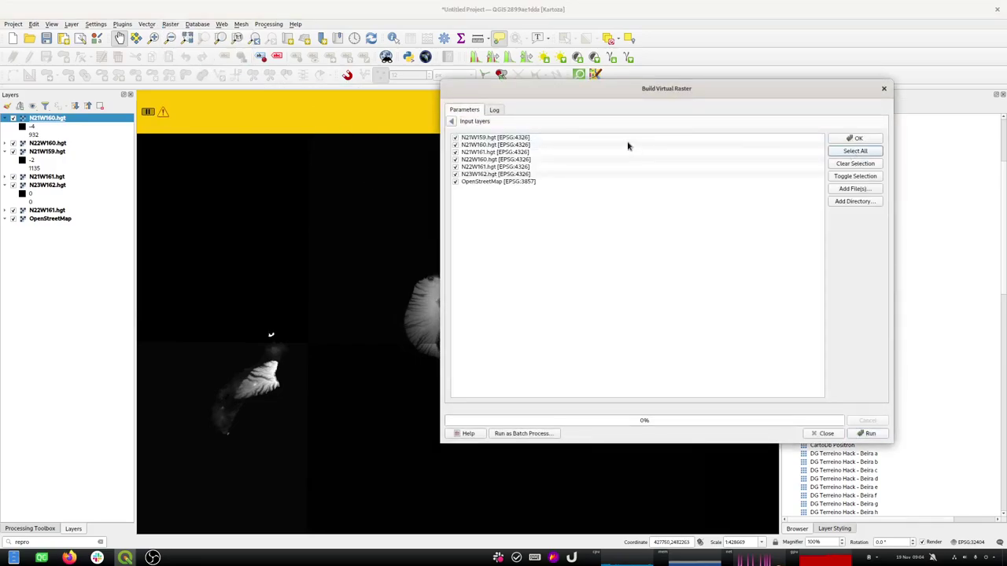
{"action": "left_click", "coordinate": [454, 182]}
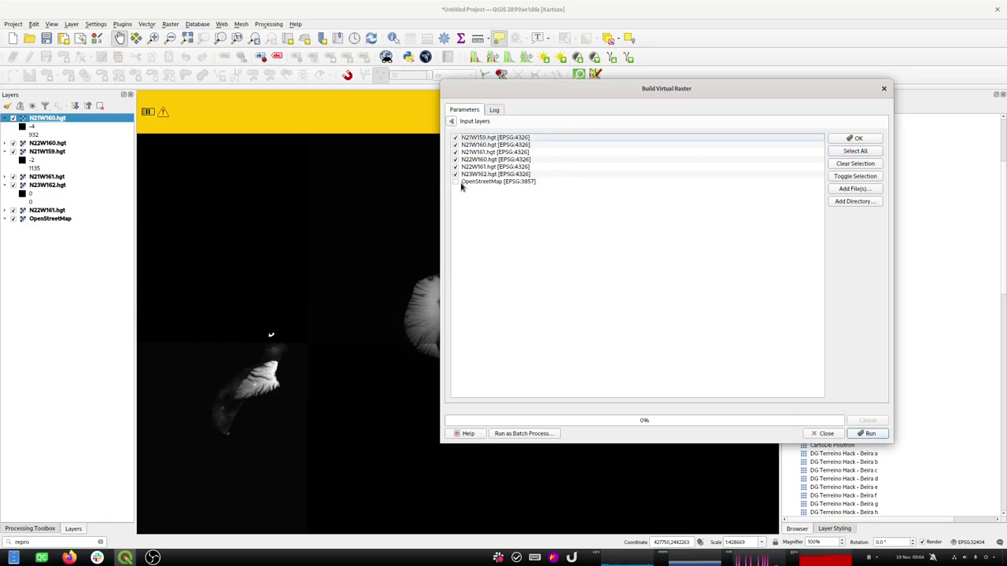
{"action": "left_click", "coordinate": [451, 122]}
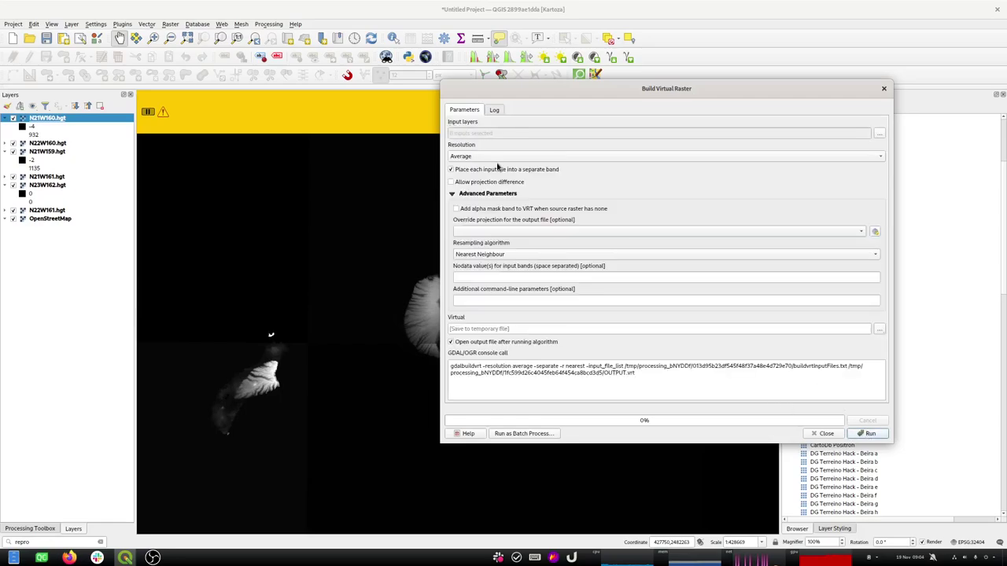
Step: Build the virtual raster as a temporary file without placing each input file into a separate band
{"action": "left_click", "coordinate": [457, 170]}
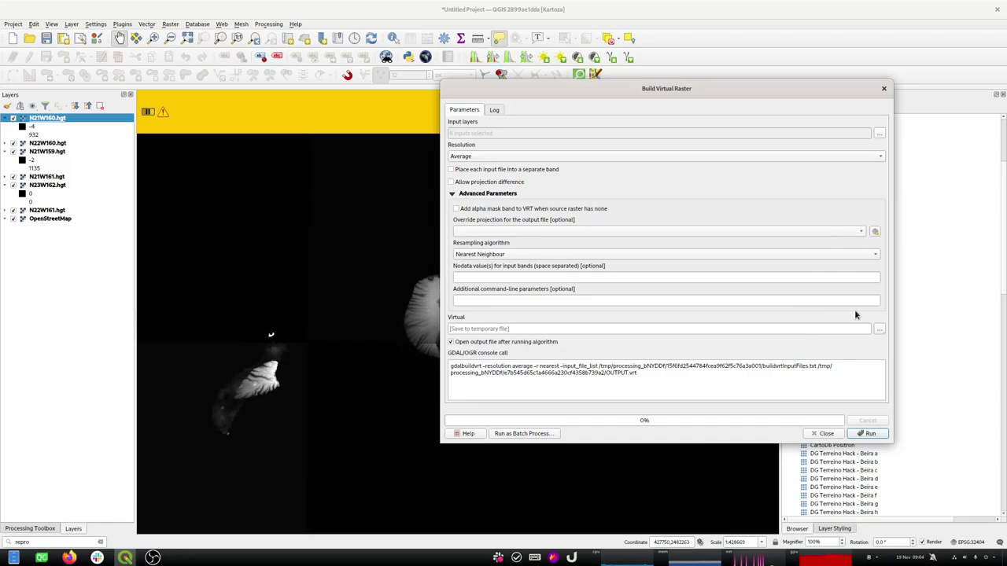
{"action": "left_click", "coordinate": [866, 433]}
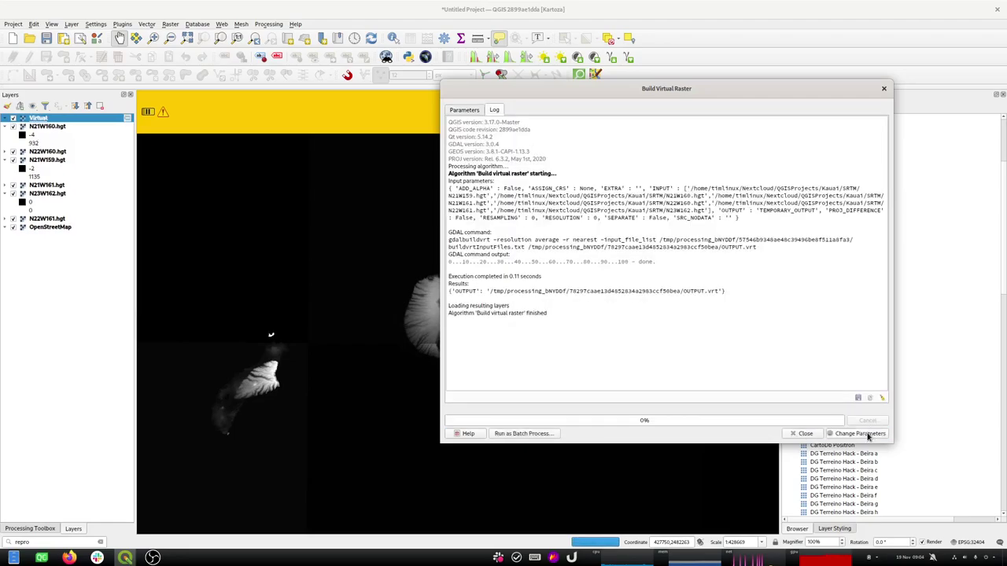
{"action": "left_click", "coordinate": [804, 433]}
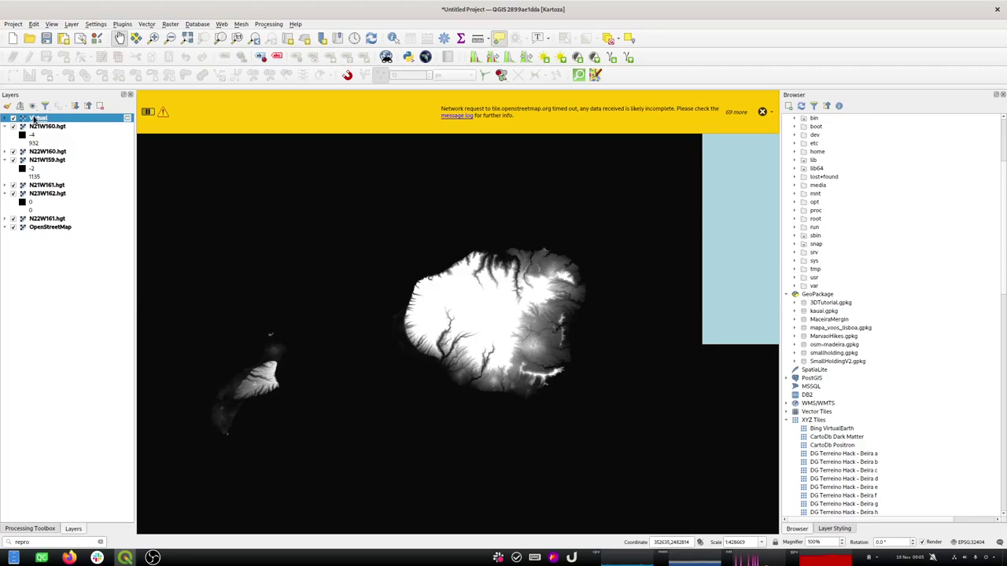
Step: Set up a raw data GeoTIFF export of the Virtual layer to srtm.tif in the QGISProjects/Kauai folder
{"action": "right_click", "coordinate": [35, 118]}
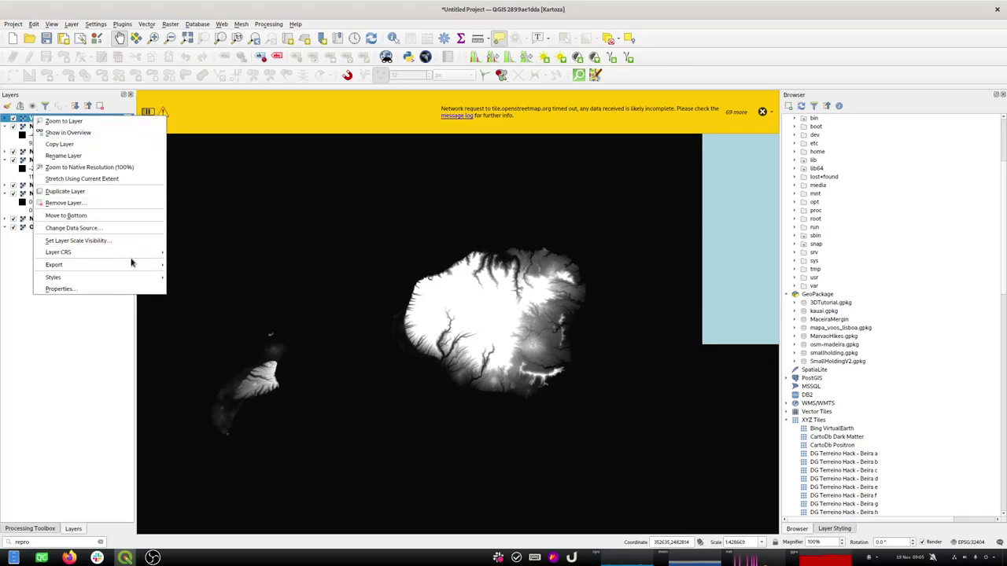
{"action": "mouse_move", "coordinate": [135, 266]}
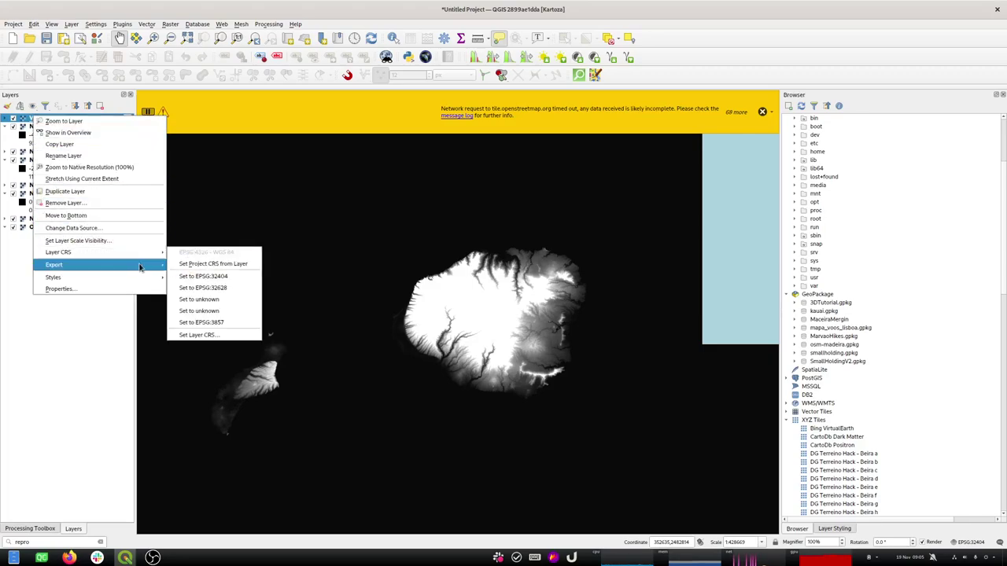
{"action": "left_click", "coordinate": [184, 264]}
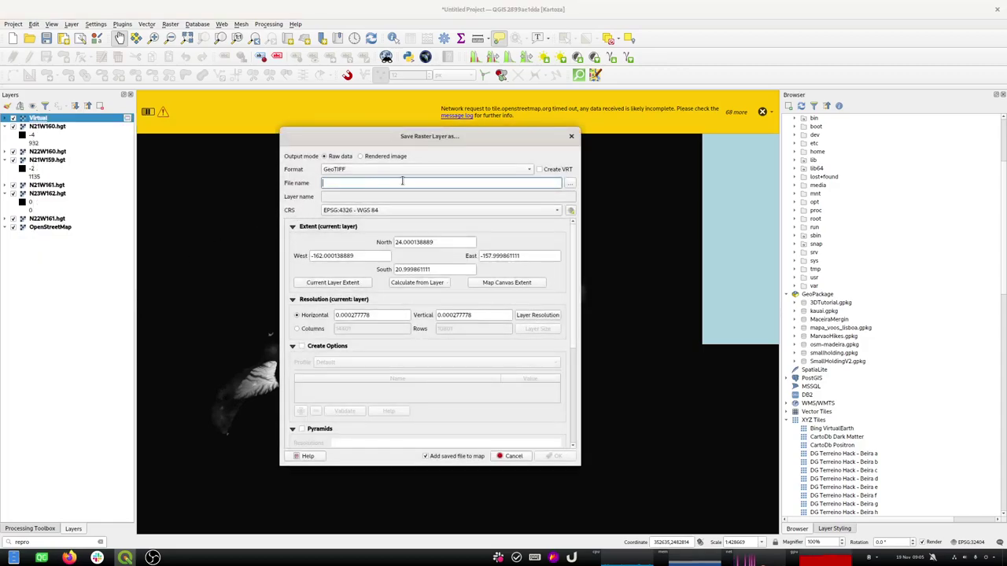
{"action": "left_click", "coordinate": [570, 182]}
{"action": "left_click", "coordinate": [443, 172]}
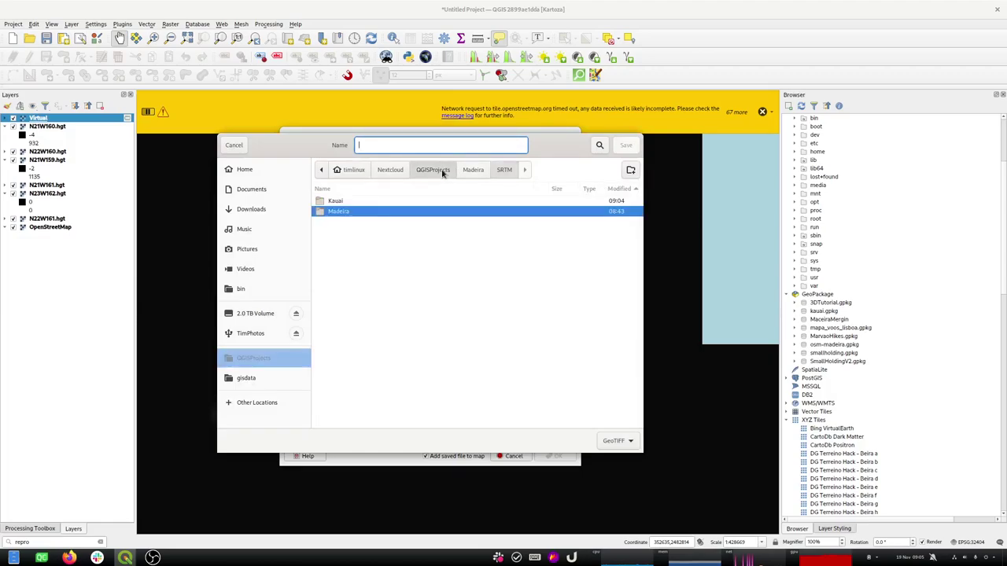
{"action": "double_click", "coordinate": [336, 202]}
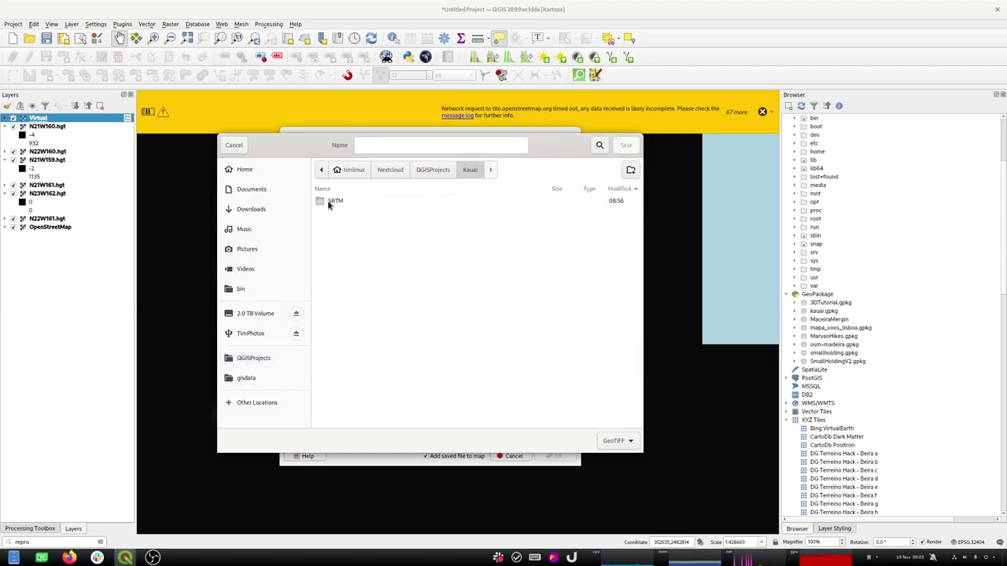
{"action": "left_click", "coordinate": [429, 144]}
{"action": "type", "text": "srtm"}
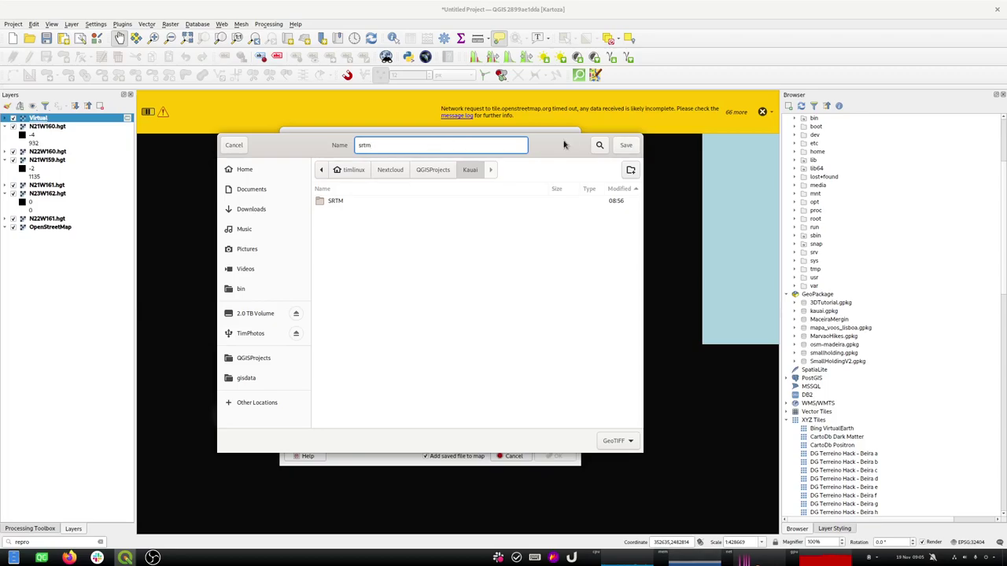
{"action": "type", "text": ".tif"}
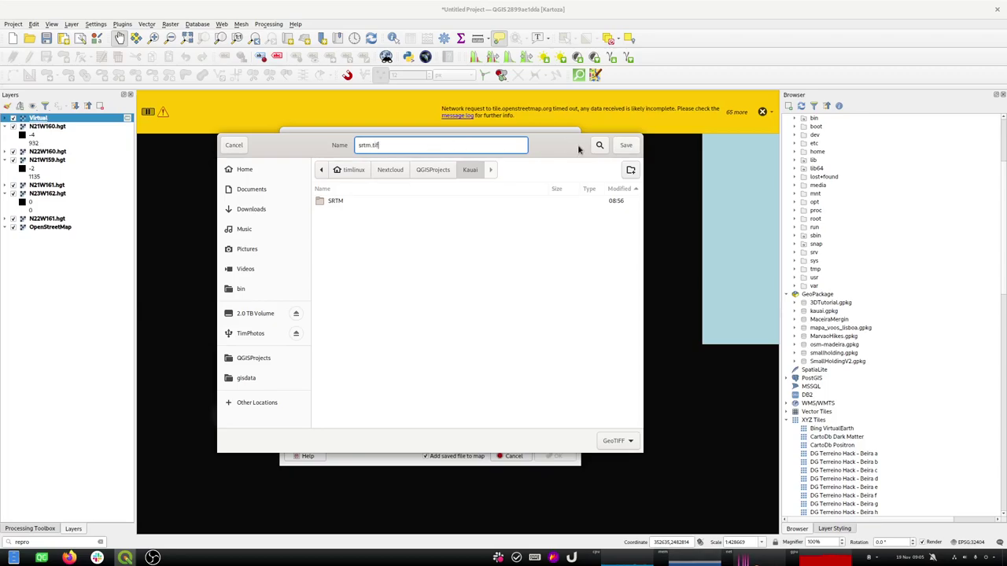
{"action": "left_click", "coordinate": [623, 145]}
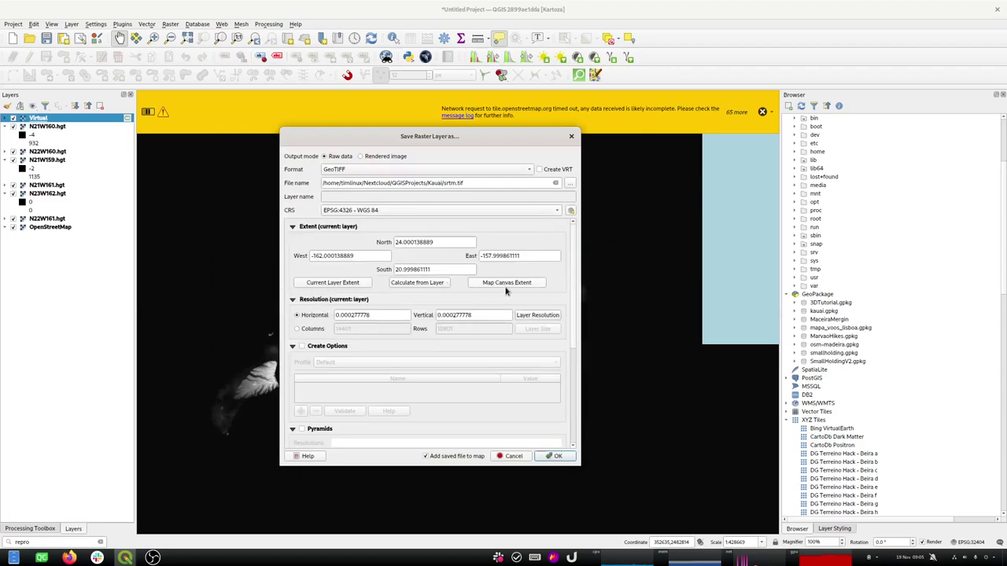
{"action": "left_click", "coordinate": [518, 559]}
{"action": "mouse_move", "coordinate": [610, 450]}
{"action": "left_click", "coordinate": [642, 450]}
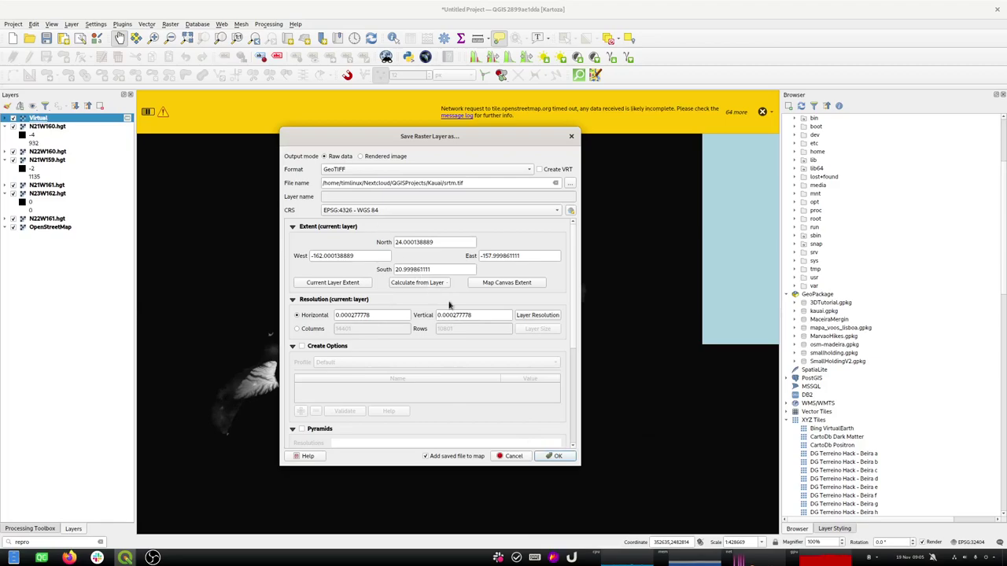
Step: Export the raster in the project CRS EPSG:32404 - WGS 72BE / UTM zone 4N with a no data range from 0 to 0
{"action": "left_click", "coordinate": [553, 212]}
{"action": "left_click", "coordinate": [407, 223]}
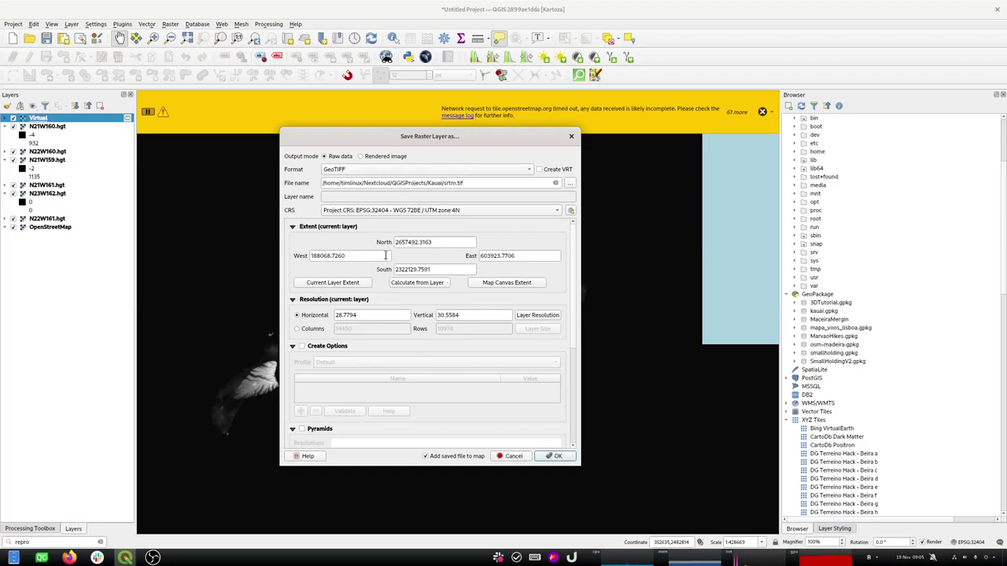
{"action": "left_click_drag", "start_coordinate": [574, 314], "coordinate": [572, 417]}
{"action": "left_click", "coordinate": [301, 388]}
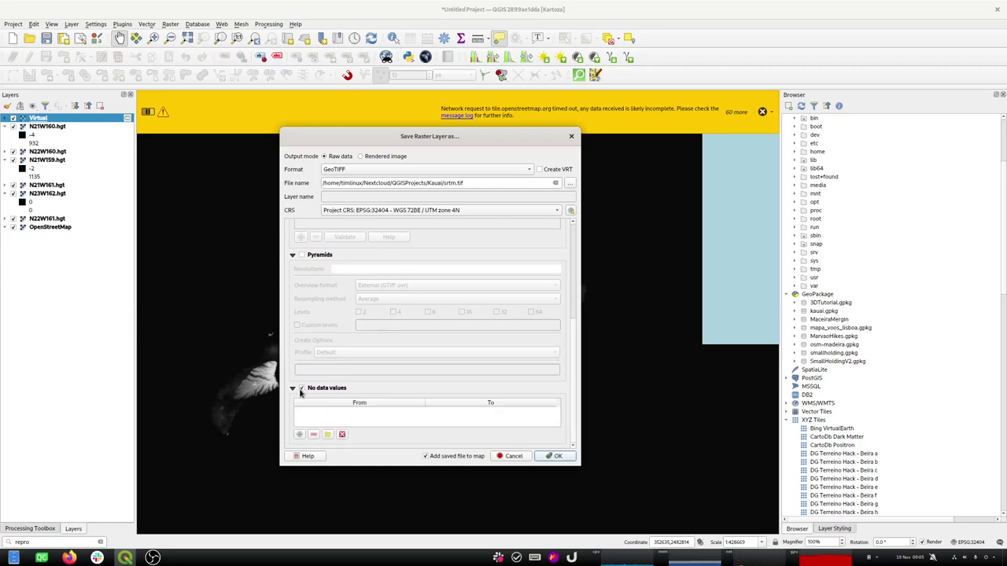
{"action": "left_click", "coordinate": [300, 434]}
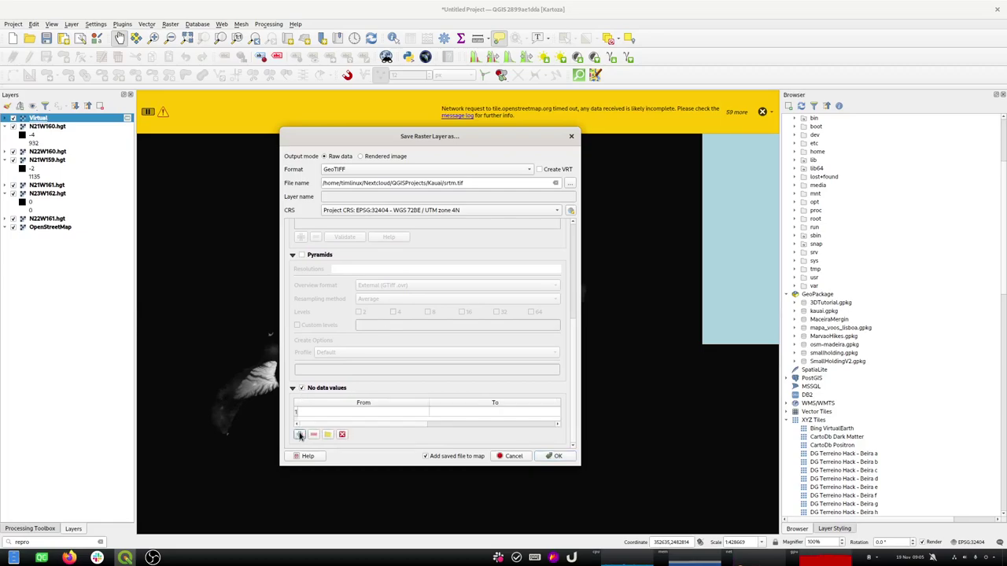
{"action": "double_click", "coordinate": [320, 413]}
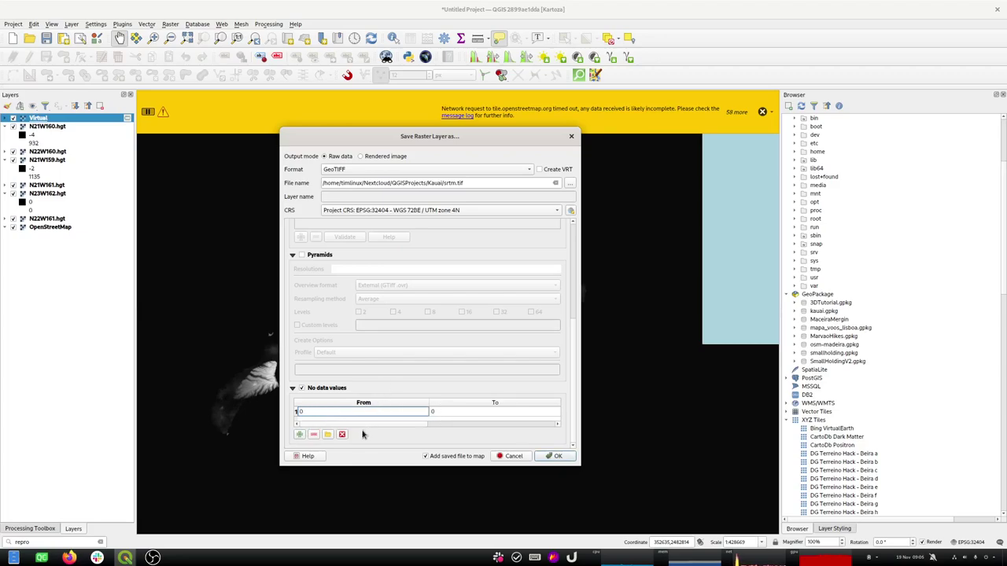
{"action": "left_click", "coordinate": [557, 457]}
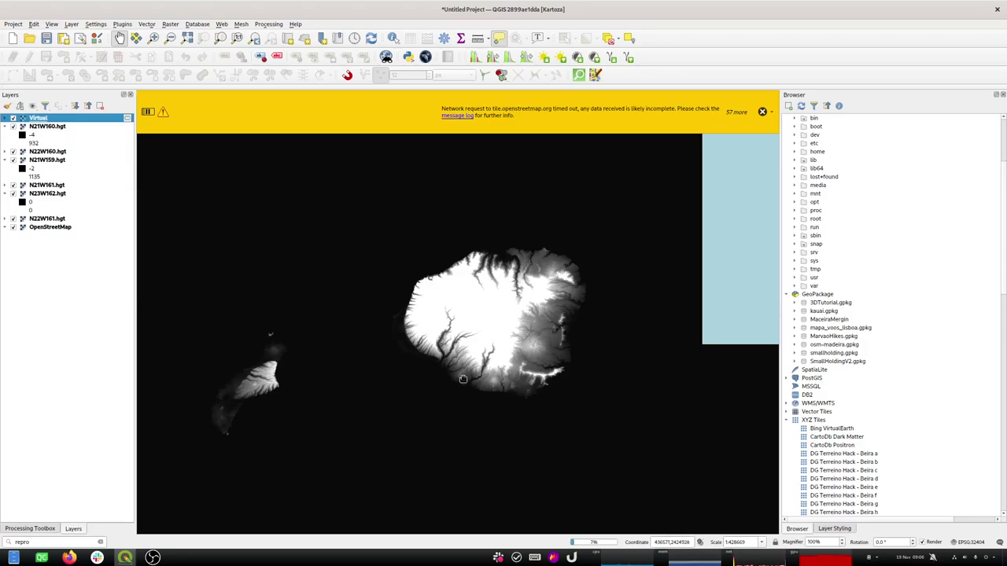
Step: Clear all the network timeout messages and remove the OpenStreetMap layer from the project
{"action": "mouse_move", "coordinate": [599, 545]}
{"action": "left_click", "coordinate": [770, 113]}
{"action": "left_click", "coordinate": [773, 125]}
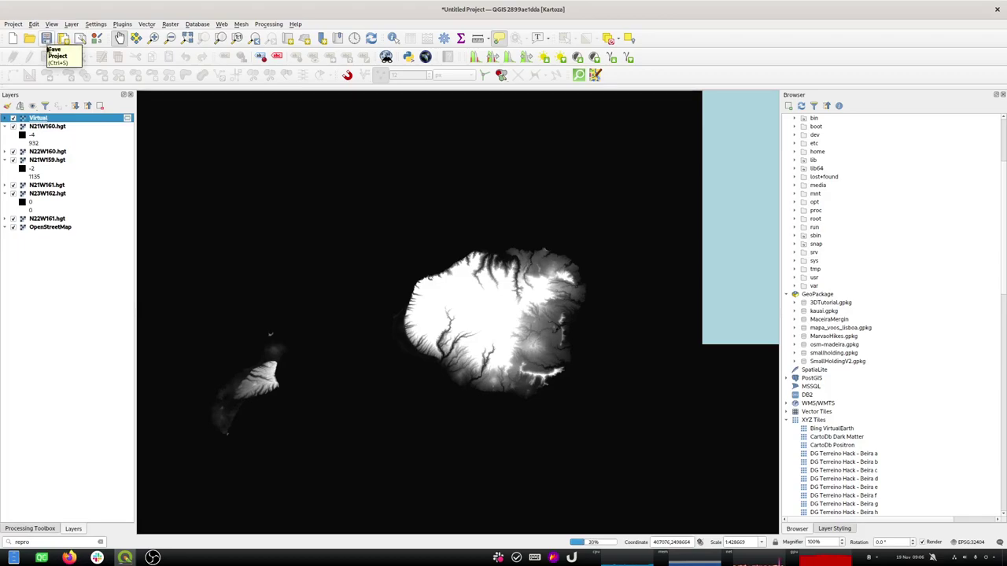
{"action": "left_click", "coordinate": [13, 227]}
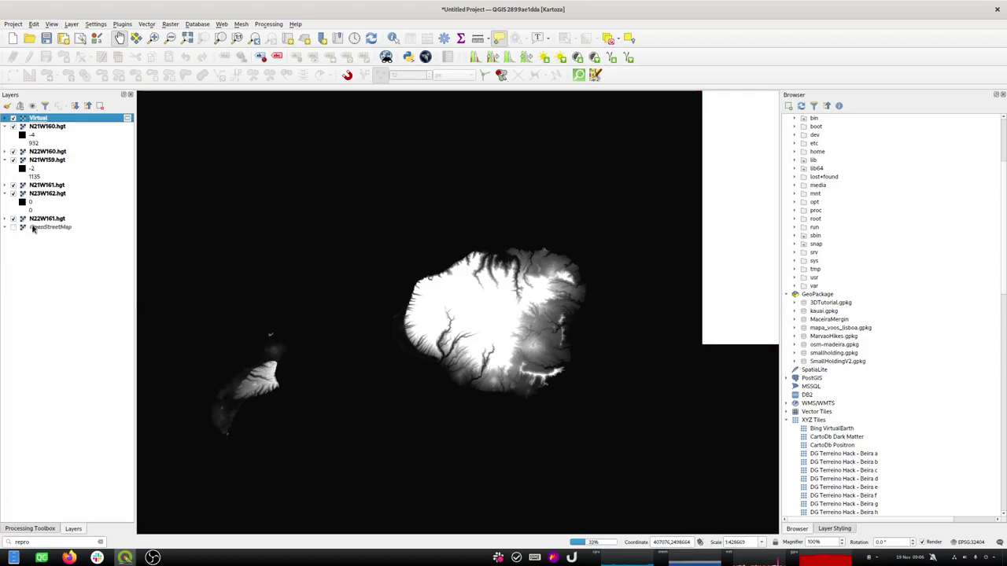
{"action": "left_click", "coordinate": [35, 227]}
{"action": "key", "text": "ctrl+d"}
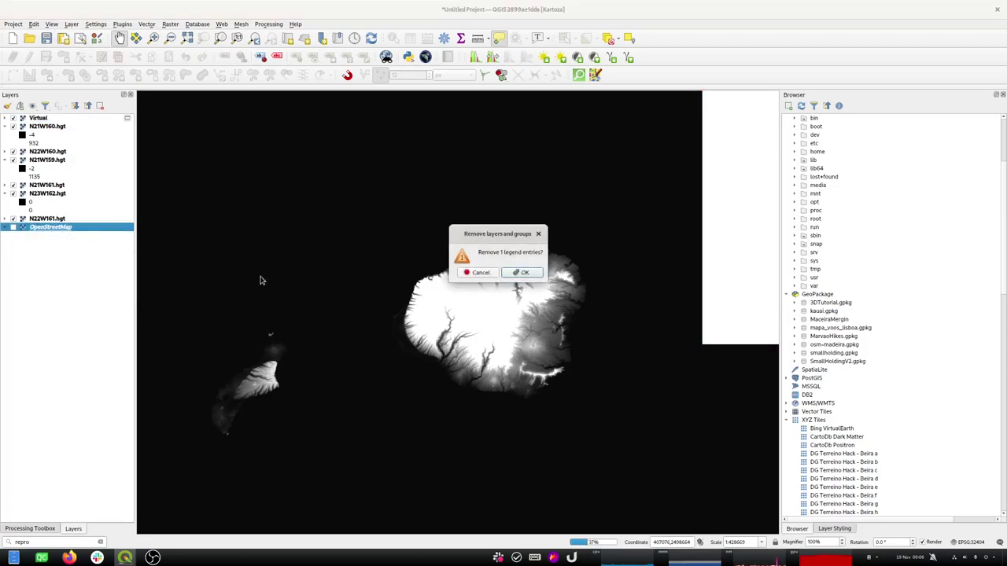
{"action": "left_click", "coordinate": [527, 272]}
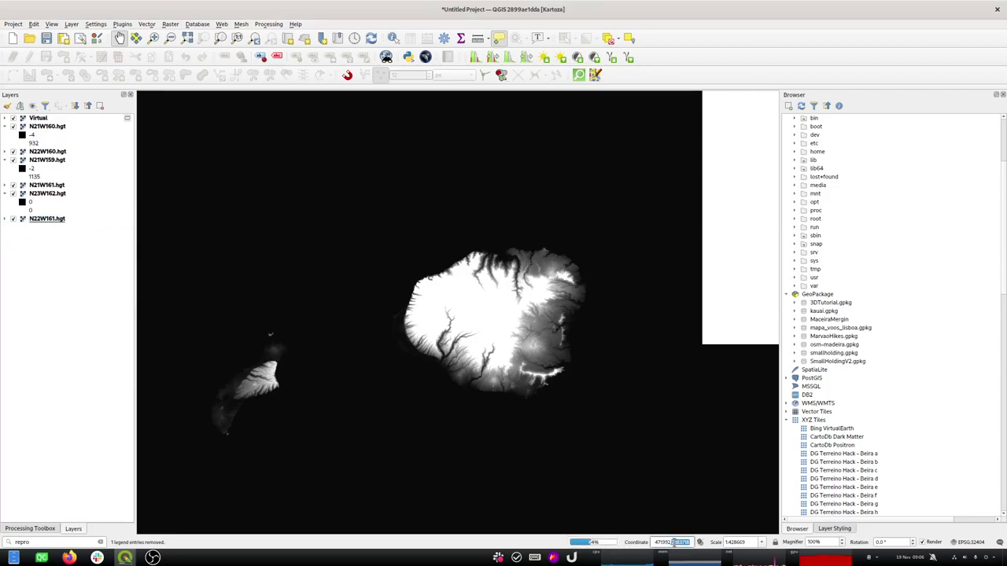
Step: Add the built-in World Map layer using the coordinate keyword world and place it below all the other layers
{"action": "type", "text": "world"}
{"action": "key", "text": "Return"}
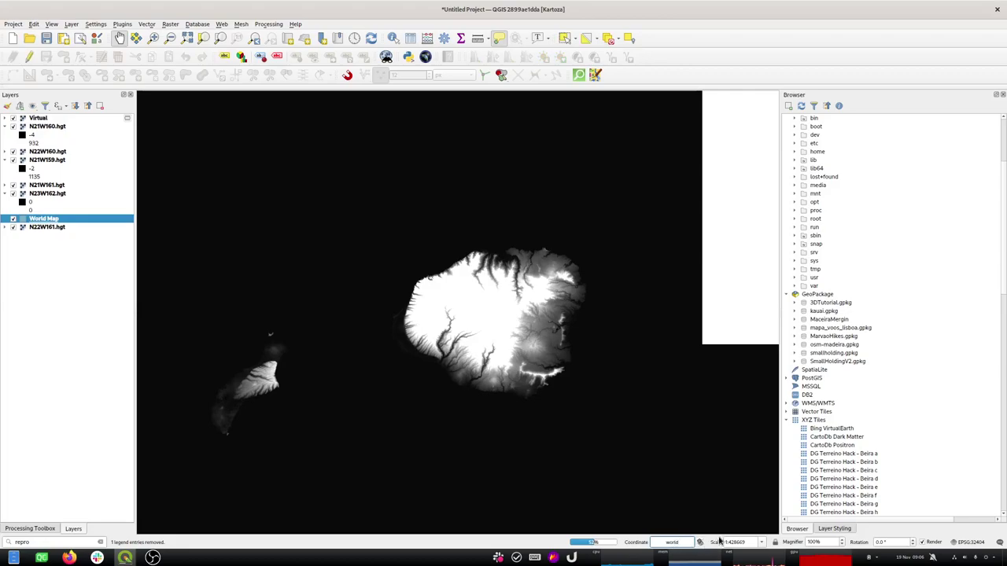
{"action": "left_click_drag", "start_coordinate": [54, 221], "coordinate": [53, 248]}
{"action": "left_click", "coordinate": [41, 228]}
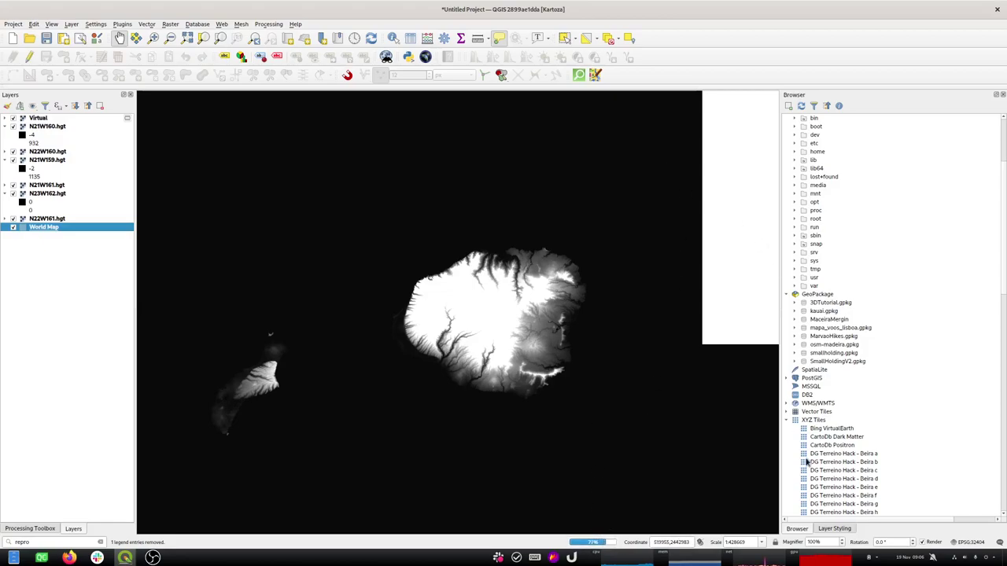
Step: Collapse the XYZ Tiles list and expand kauai.gpkg in the browser to list its layers
{"action": "left_click", "coordinate": [786, 421]}
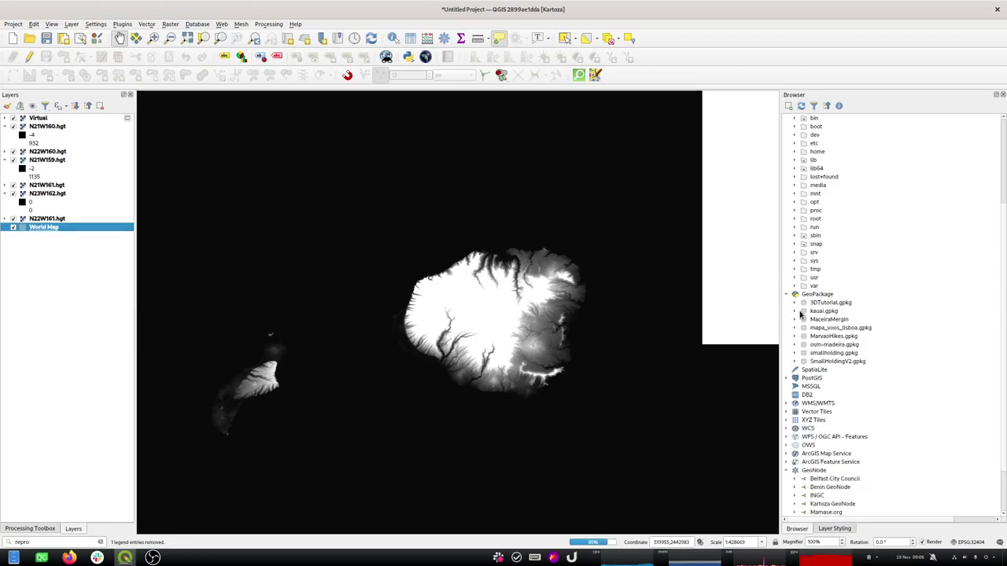
{"action": "left_click", "coordinate": [794, 311]}
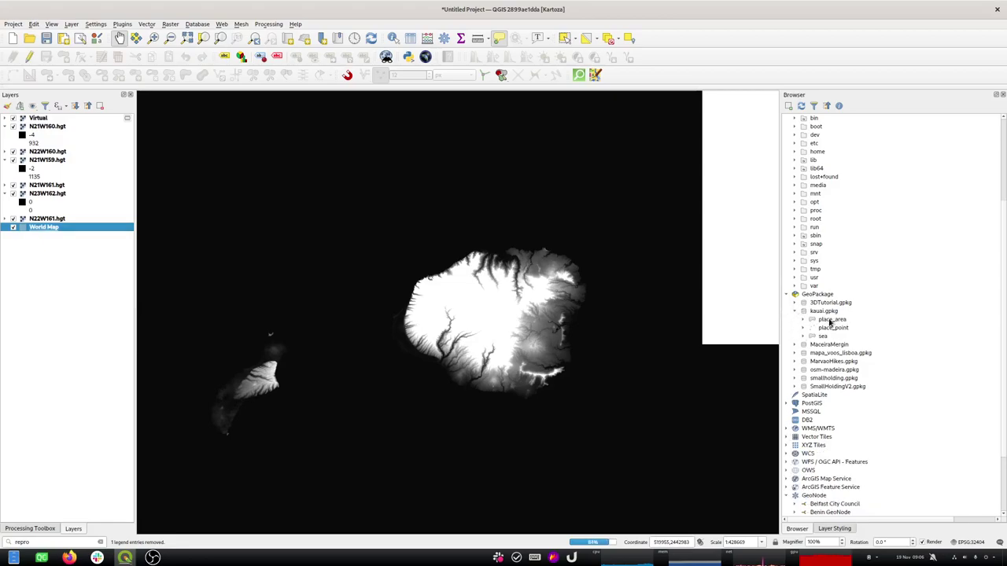
{"action": "left_click", "coordinate": [824, 314]}
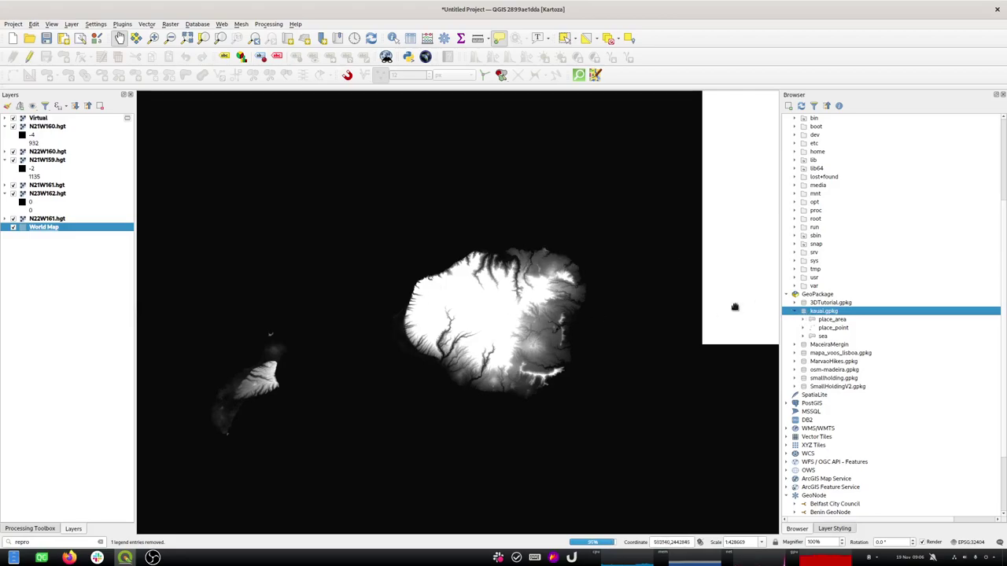
{"action": "right_click", "coordinate": [817, 313]}
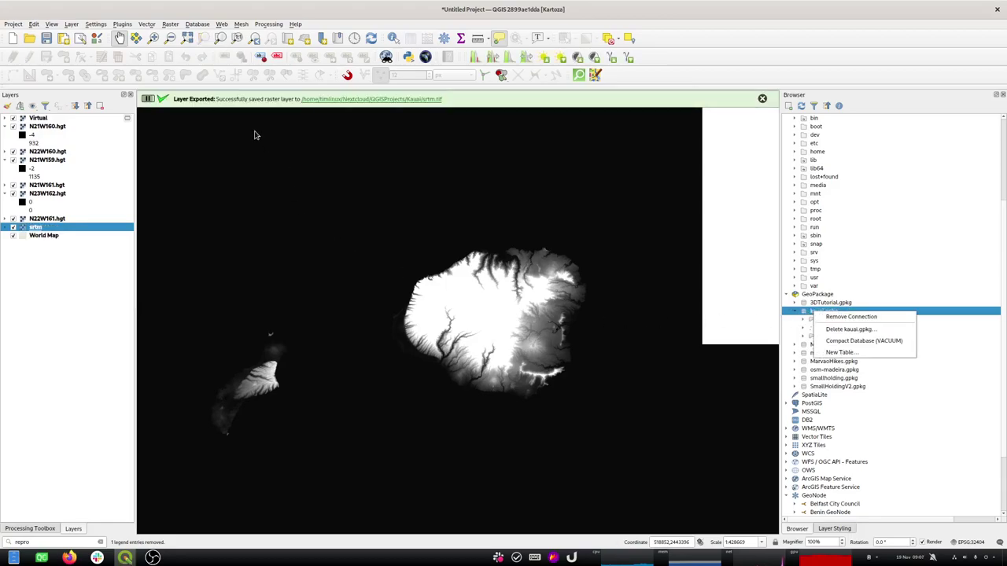
{"action": "left_click", "coordinate": [49, 317]}
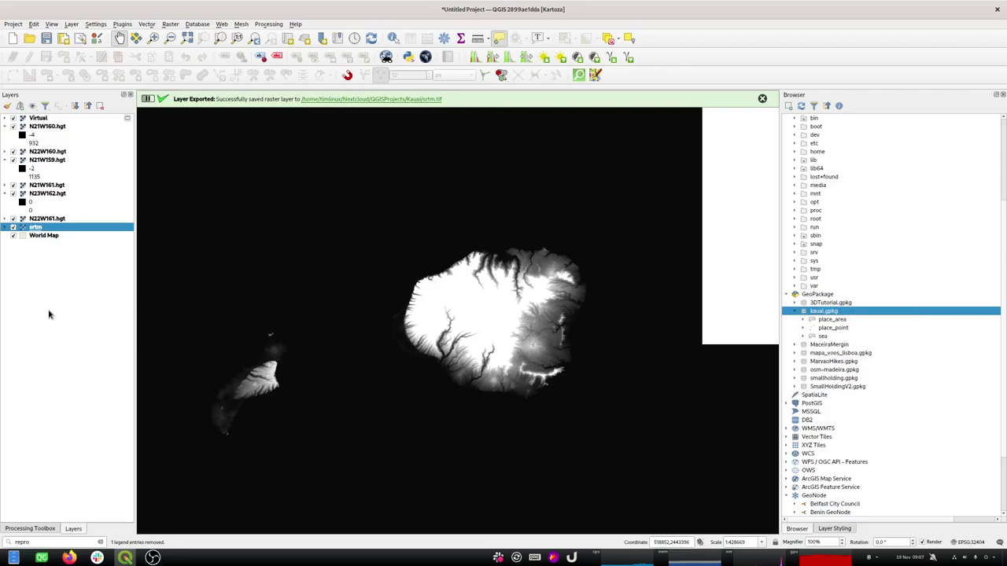
Step: Remove the Virtual layer and the six .hgt tile layers from the project, keeping srtm and World Map
{"action": "left_click", "coordinate": [38, 219]}
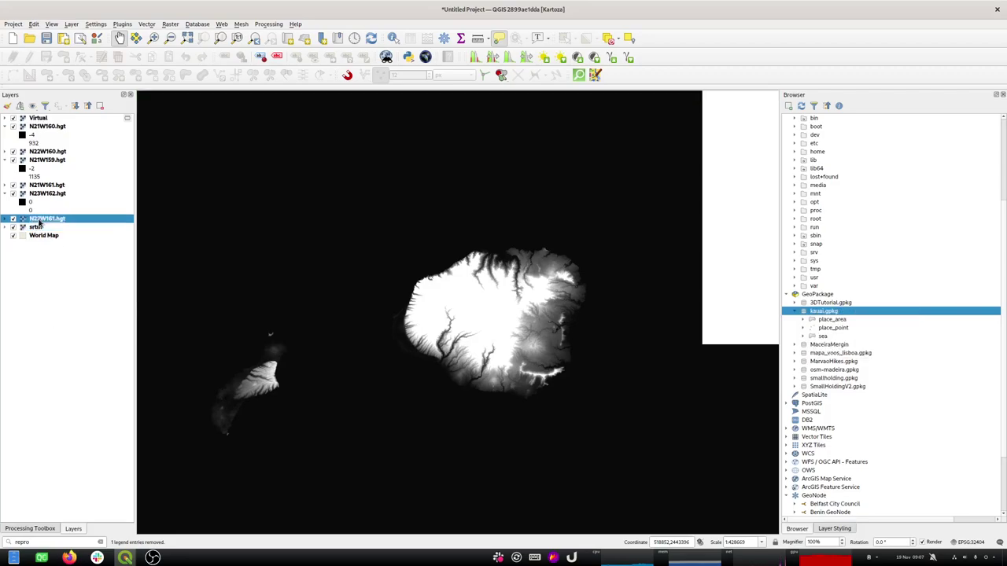
{"action": "left_click", "coordinate": [38, 118], "text": "shift"}
{"action": "key", "text": "ctrl+d"}
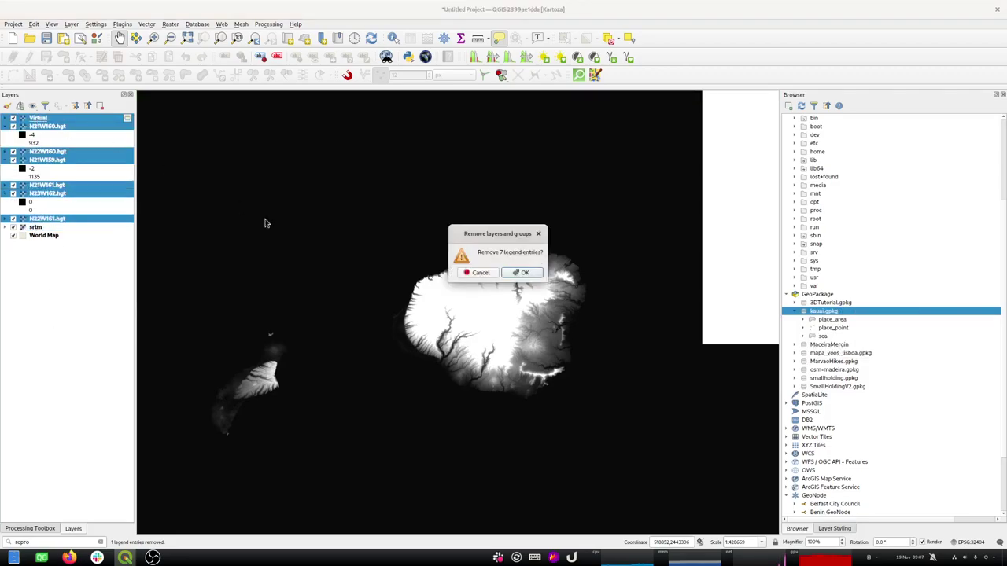
{"action": "left_click", "coordinate": [527, 273]}
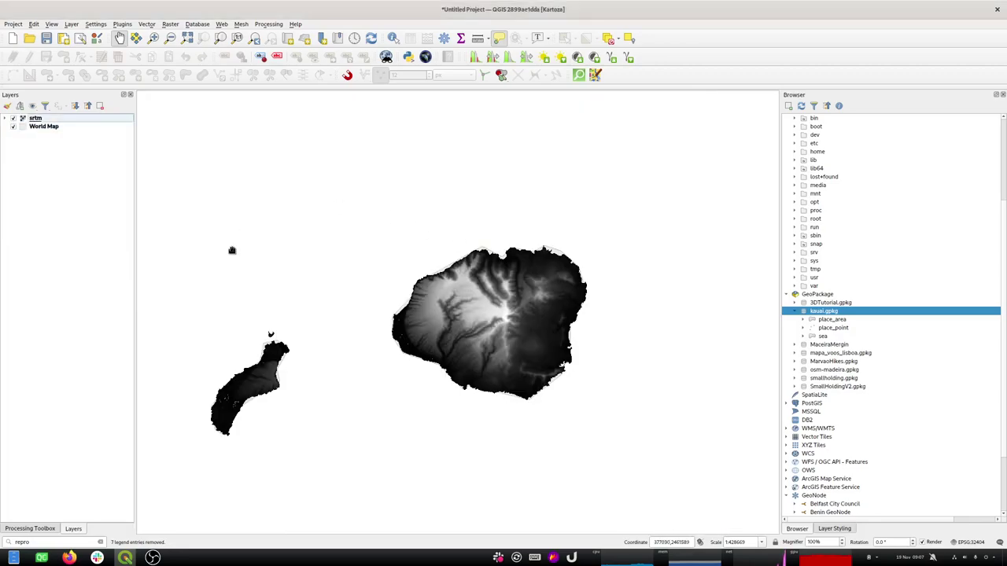
Step: Switch to the file manager, move the SRTM folder in QGISProjects/Kauai to the wastebasket, and return to QGIS
{"action": "key", "text": "alt+Tab"}
{"action": "key", "text": "alt+Tab"}
{"action": "key", "text": "alt+Tab"}
{"action": "key", "text": "alt+Tab"}
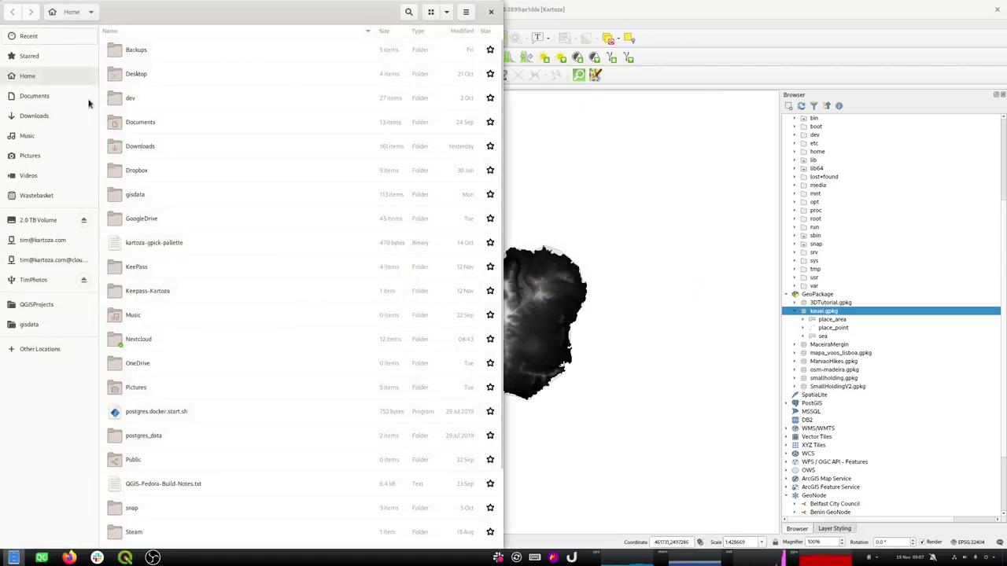
{"action": "left_click", "coordinate": [33, 304]}
{"action": "double_click", "coordinate": [139, 58]}
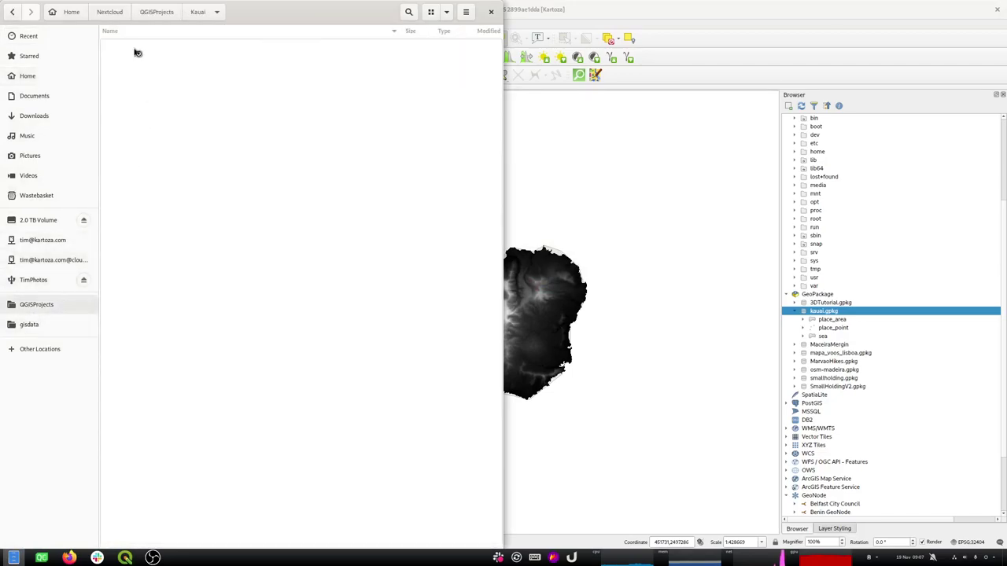
{"action": "left_click", "coordinate": [123, 103]}
{"action": "right_click", "coordinate": [123, 102]}
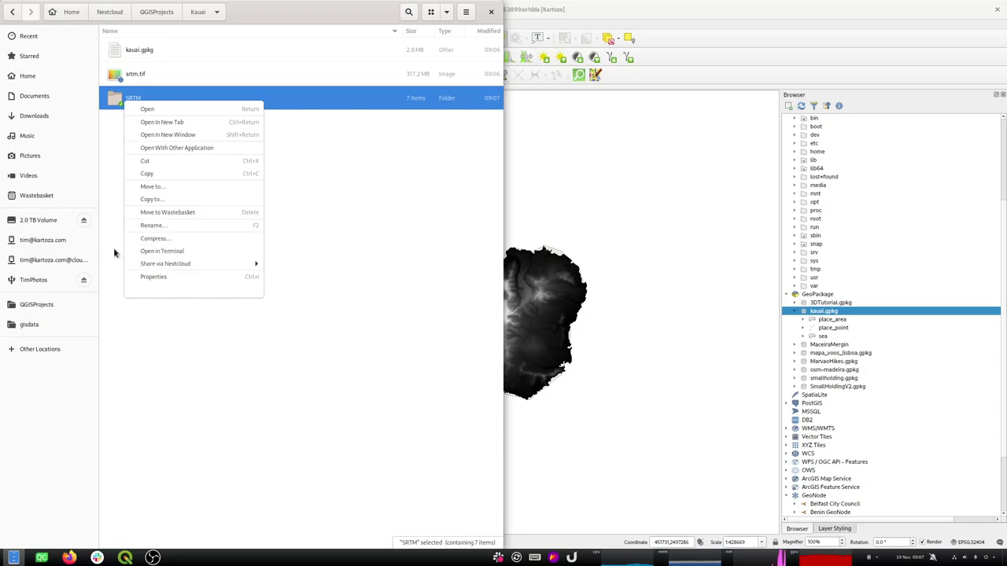
{"action": "left_click", "coordinate": [142, 212]}
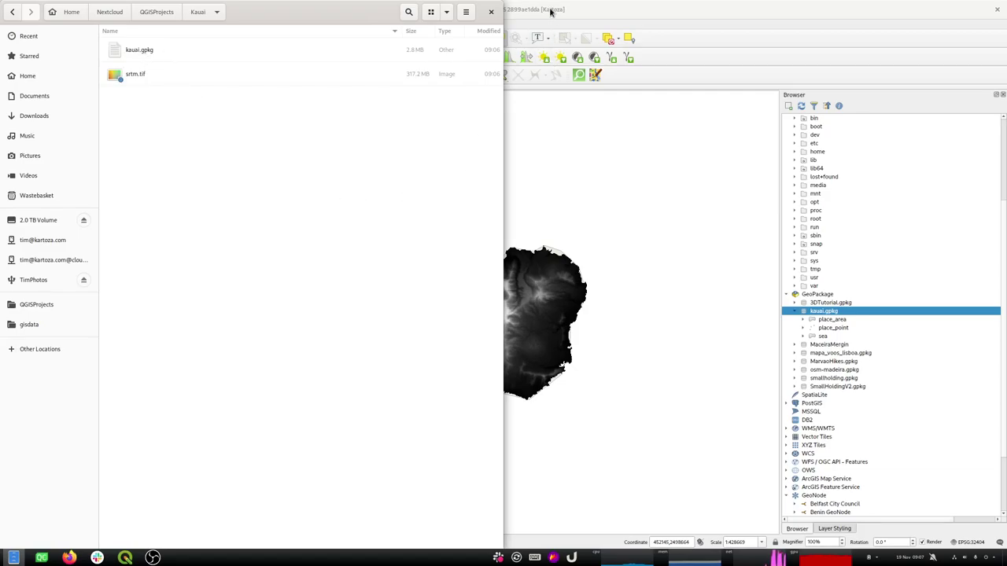
{"action": "left_click", "coordinate": [574, 12]}
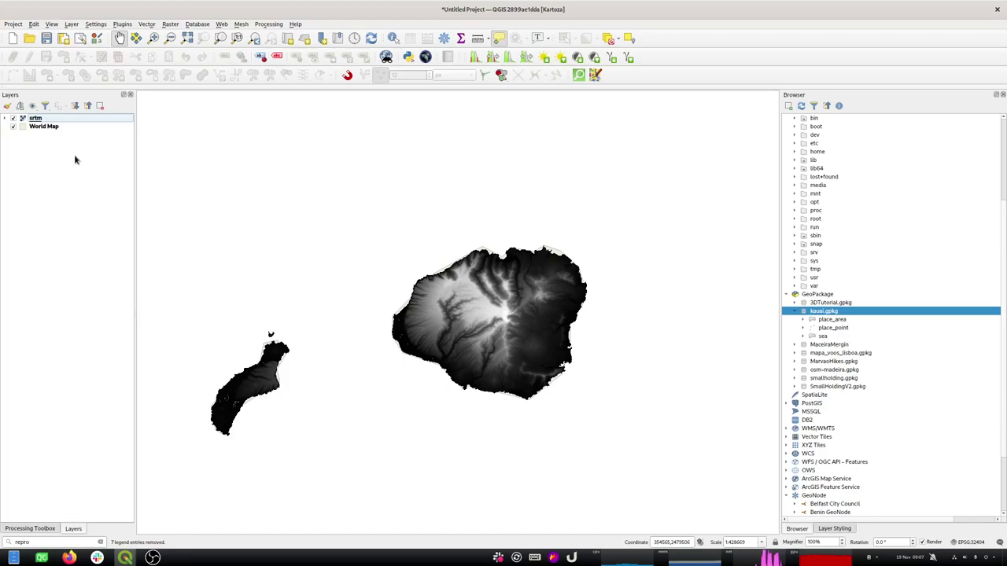
Step: Add place_area, place_point and sea from kauai.gpkg, ordering place_point and place_area above srtm and sea beneath it
{"action": "left_click", "coordinate": [44, 127]}
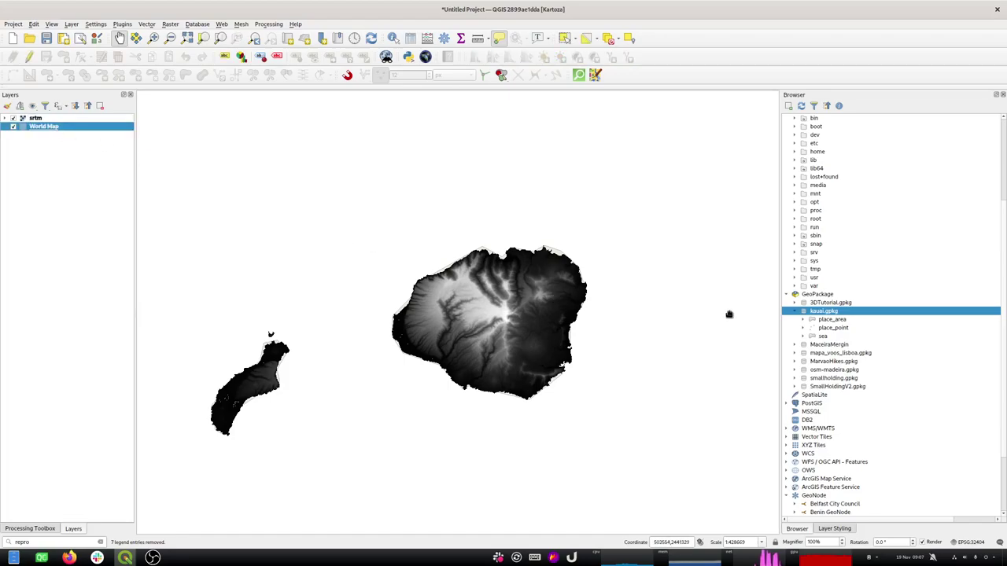
{"action": "left_click", "coordinate": [837, 320]}
{"action": "left_click", "coordinate": [826, 337], "text": "shift"}
{"action": "left_click_drag", "start_coordinate": [827, 337], "coordinate": [454, 246]}
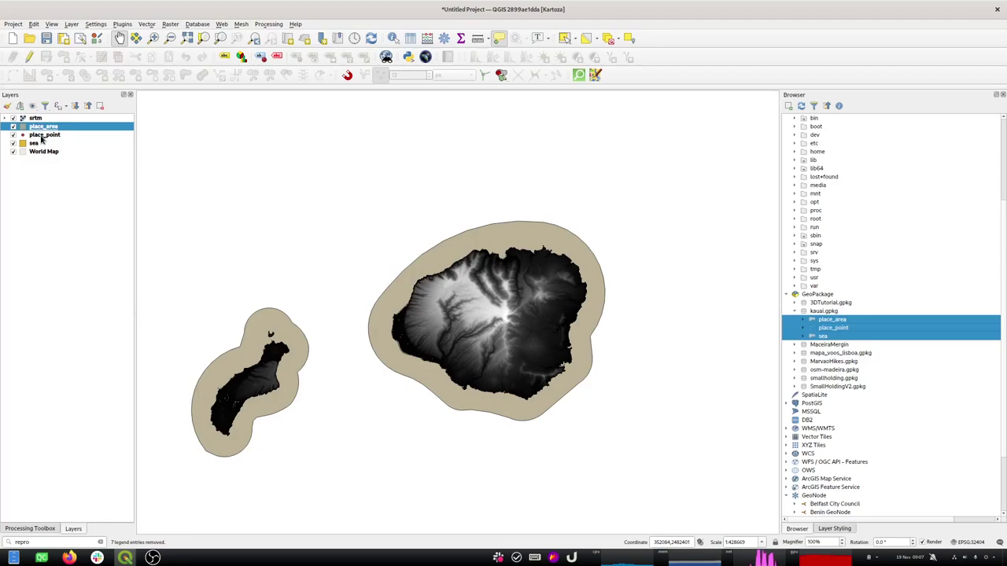
{"action": "mouse_move", "coordinate": [33, 139]}
{"action": "left_mouse_down"}
{"action": "mouse_move", "coordinate": [34, 121]}
{"action": "mouse_move", "coordinate": [44, 140]}
{"action": "left_mouse_up"}
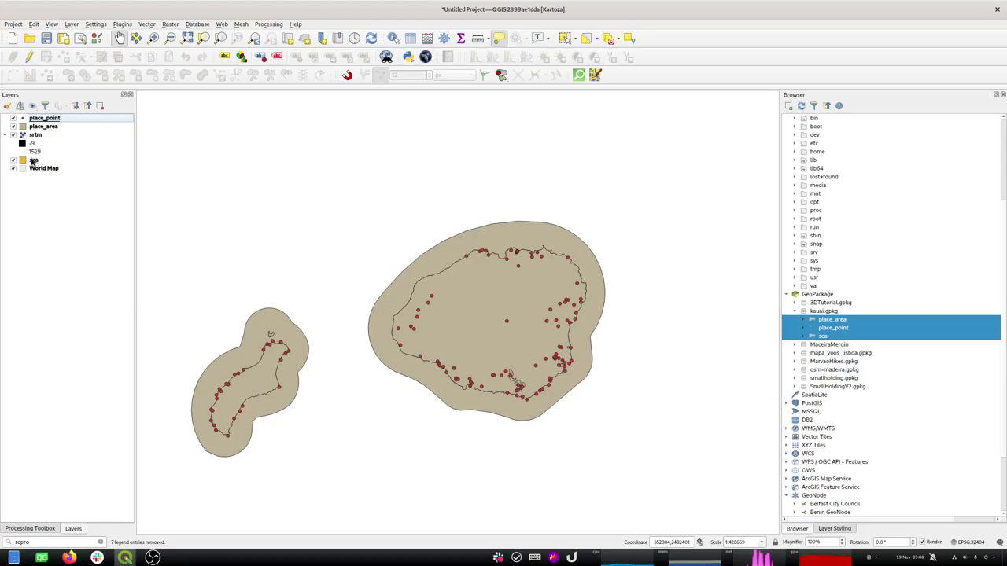
{"action": "left_click", "coordinate": [33, 160]}
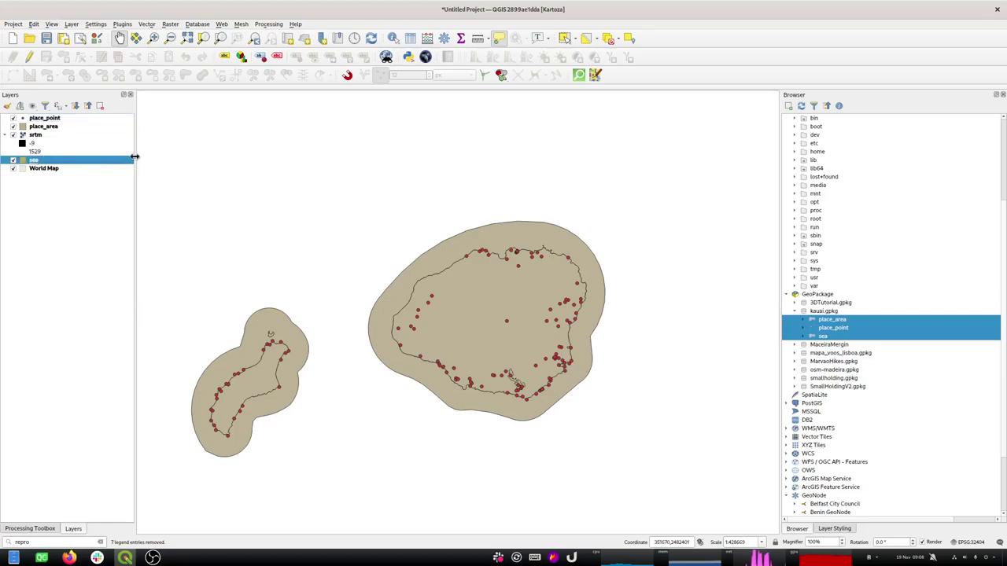
Step: Save the project into the kauai.gpkg GeoPackage under the project name kauai
{"action": "left_click", "coordinate": [16, 24]}
{"action": "mouse_move", "coordinate": [68, 131]}
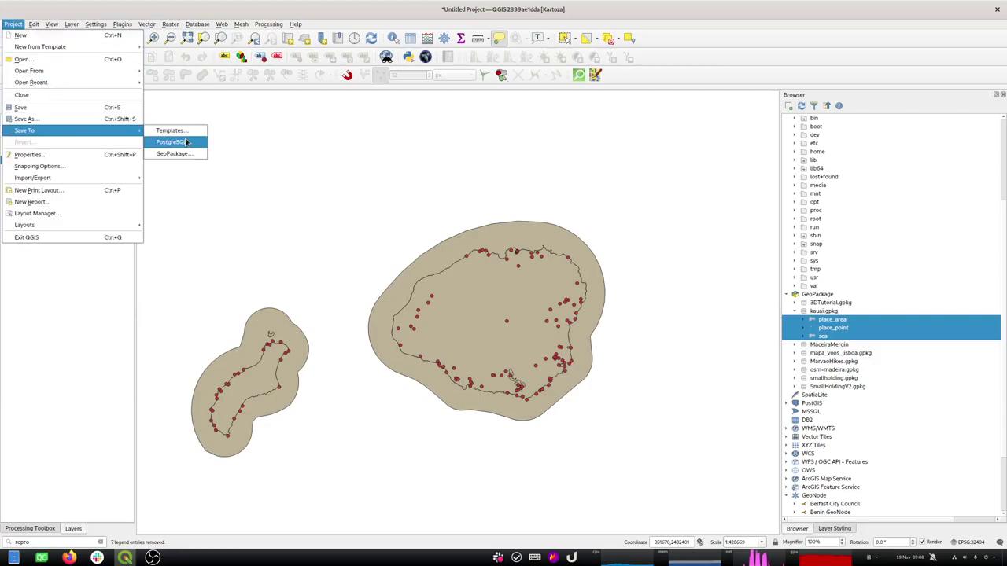
{"action": "left_click", "coordinate": [184, 155]}
{"action": "left_click", "coordinate": [524, 240]}
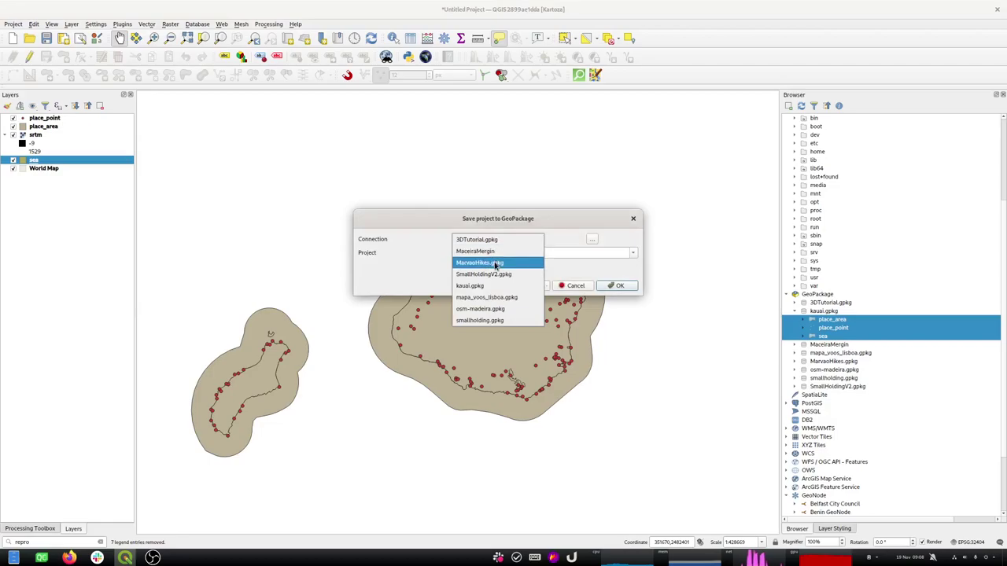
{"action": "left_click", "coordinate": [483, 286]}
{"action": "left_click", "coordinate": [590, 253]}
{"action": "type", "text": "kauai"}
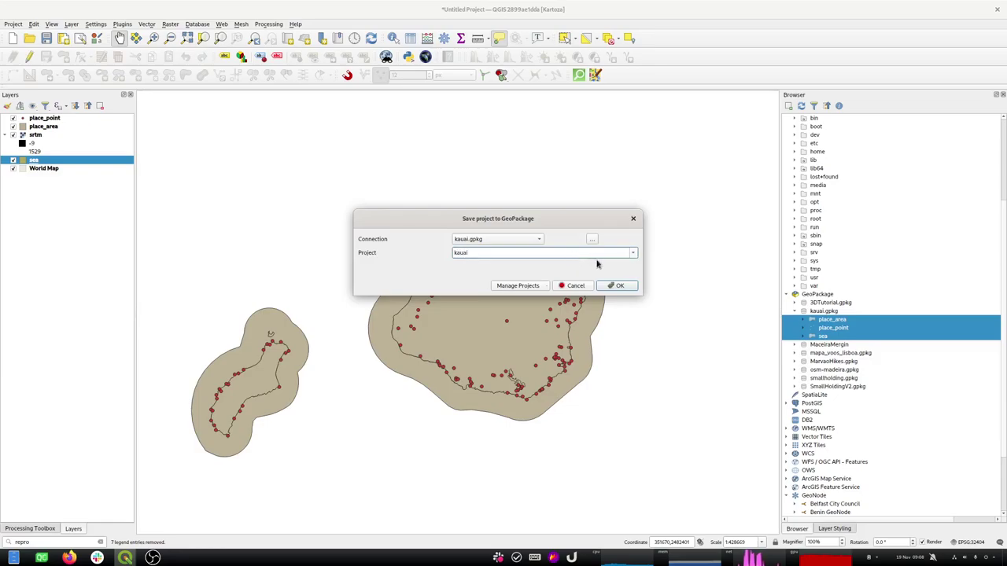
{"action": "left_click", "coordinate": [620, 286]}
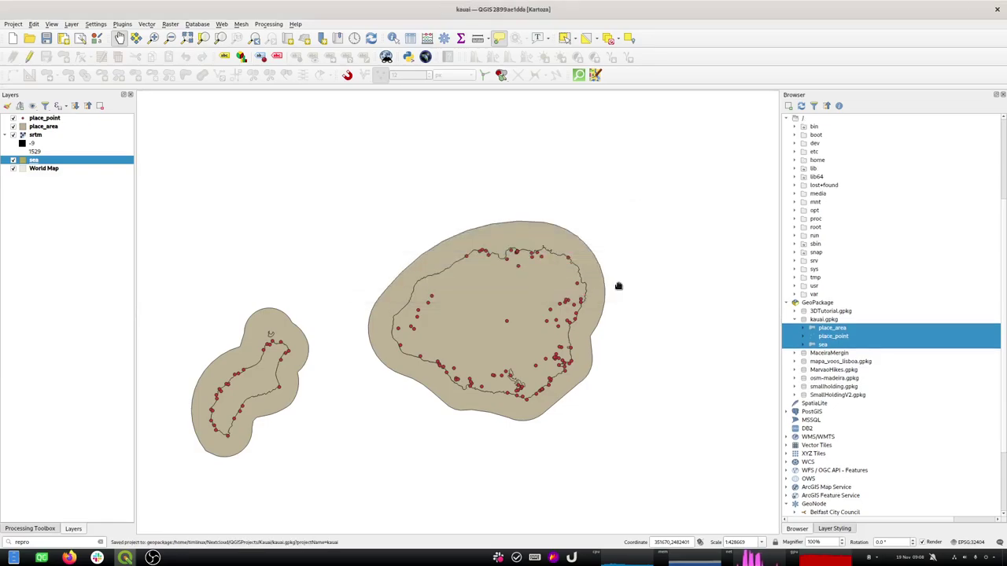
Step: Refresh the browser and expand kauai.gpkg to check for the saved project
{"action": "left_click", "coordinate": [814, 305]}
{"action": "left_click", "coordinate": [801, 105]}
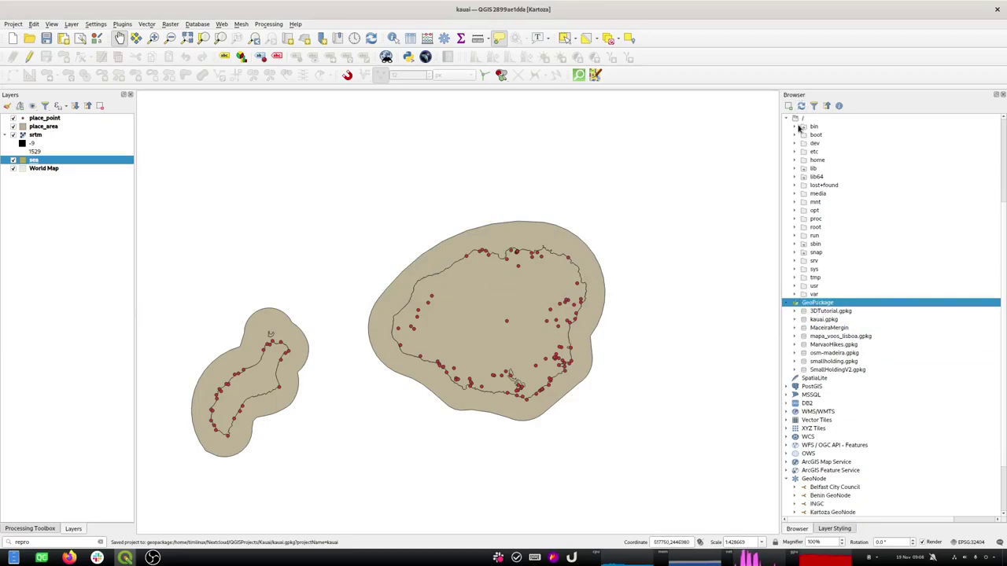
{"action": "left_click", "coordinate": [794, 319]}
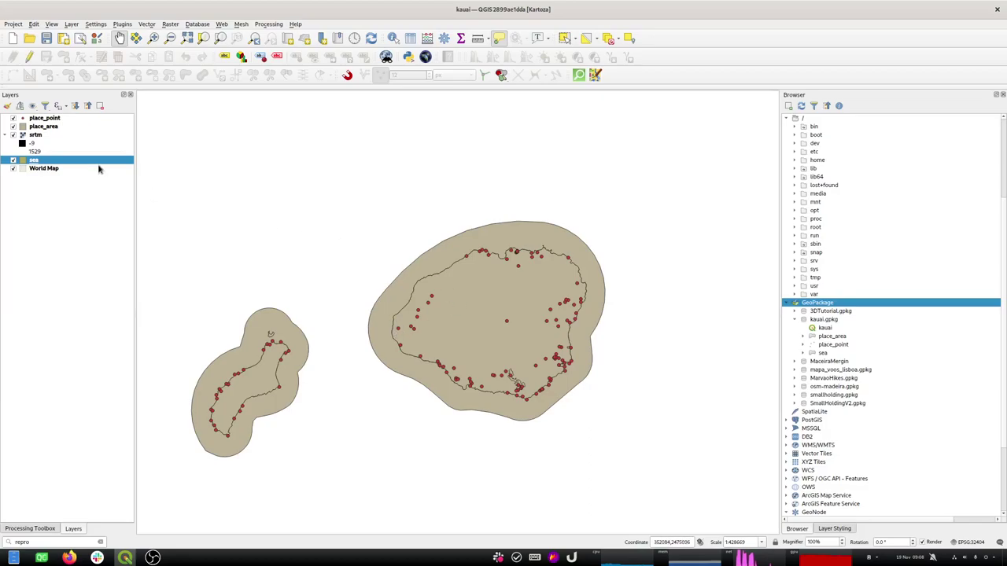
Step: Delete the coastal buffer feature surrounding the islands from place_area, save the layer edits and stop editing
{"action": "left_click", "coordinate": [41, 127]}
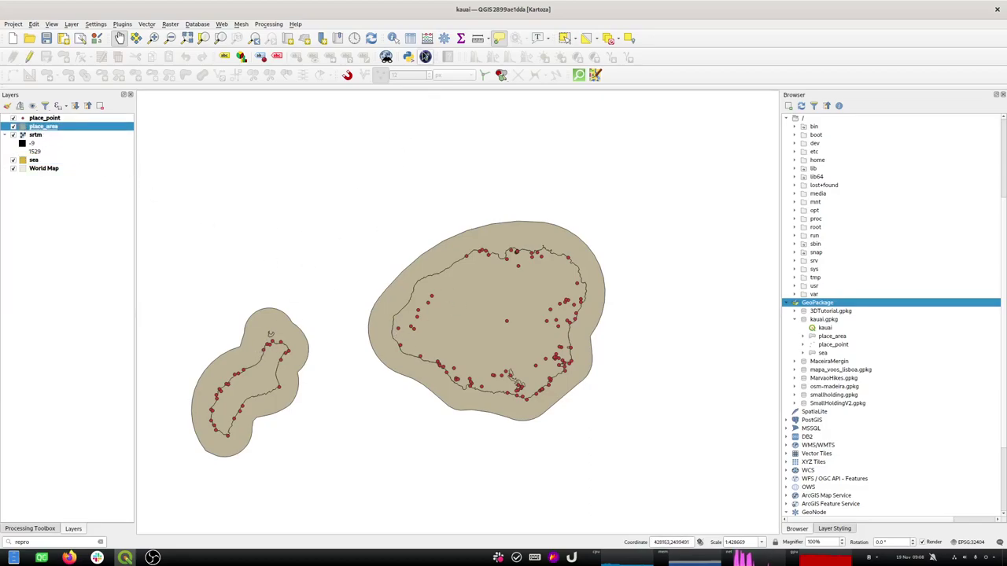
{"action": "left_click", "coordinate": [565, 38]}
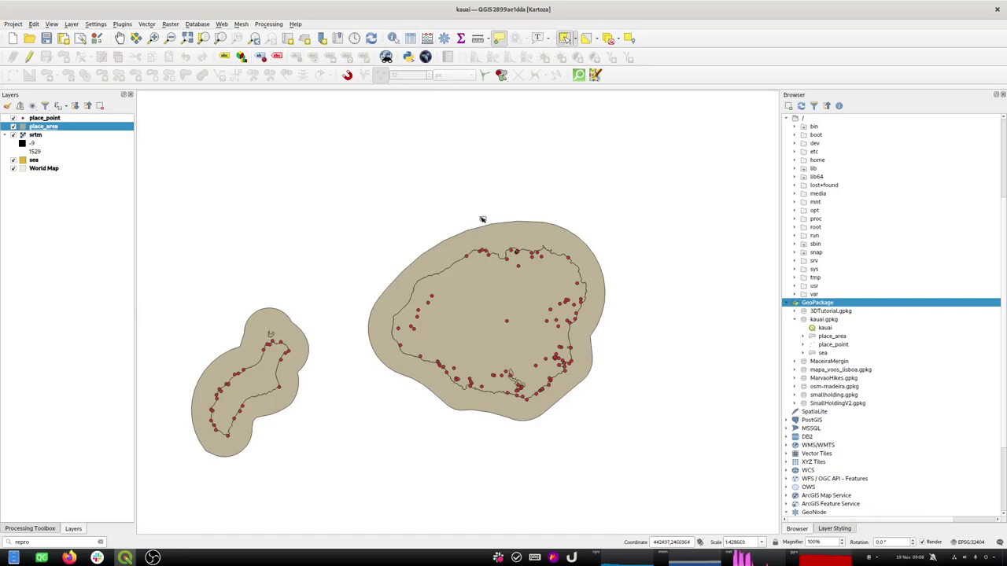
{"action": "left_click", "coordinate": [469, 290]}
{"action": "left_click", "coordinate": [272, 325]}
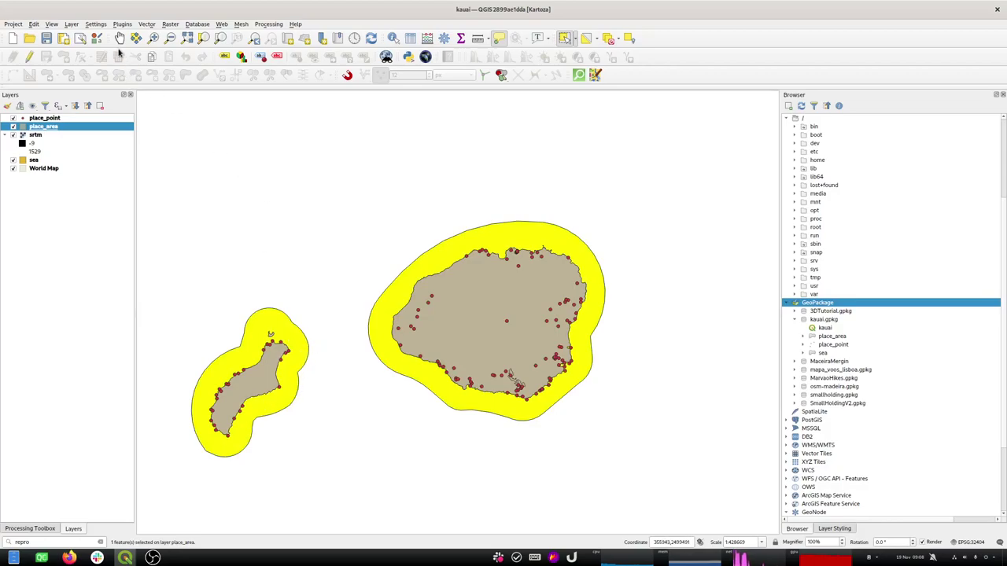
{"action": "left_click", "coordinate": [29, 57]}
{"action": "key", "text": "Delete"}
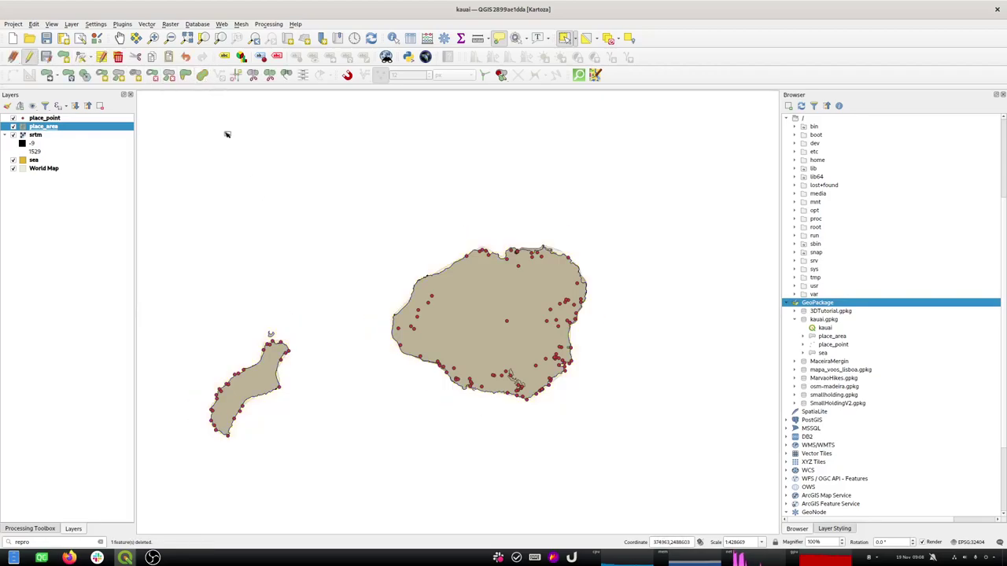
{"action": "left_click", "coordinate": [46, 56]}
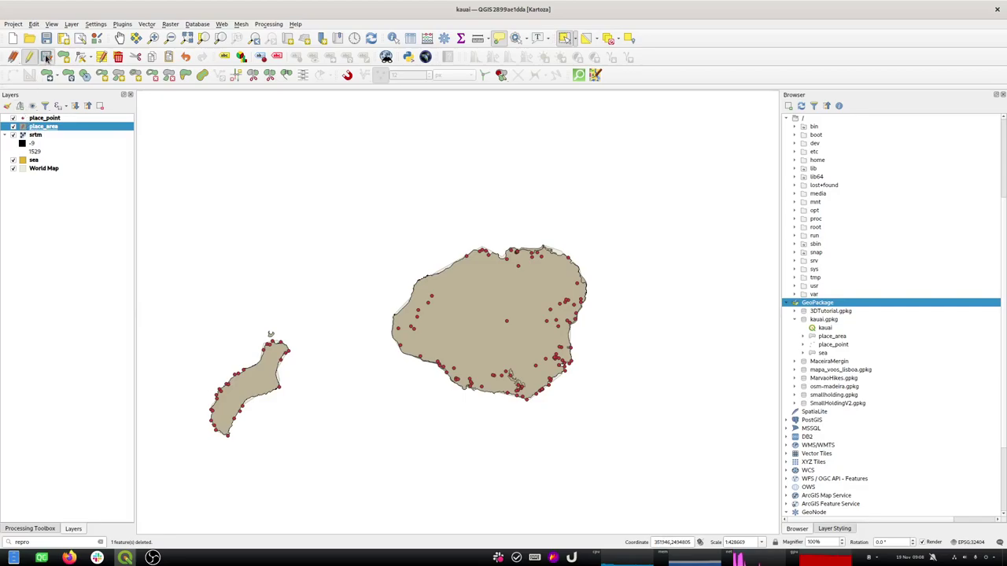
{"action": "left_click", "coordinate": [28, 57]}
Step: Zoom to the full extent of place_area and select features to examine which islands each one covers
{"action": "right_click", "coordinate": [71, 126]}
{"action": "left_click", "coordinate": [62, 130]}
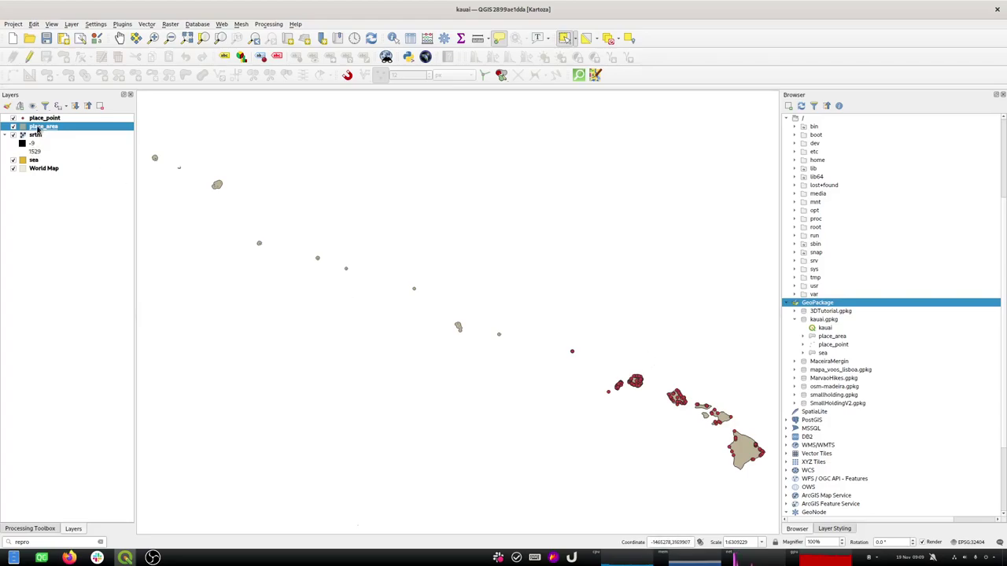
{"action": "left_click", "coordinate": [745, 451]}
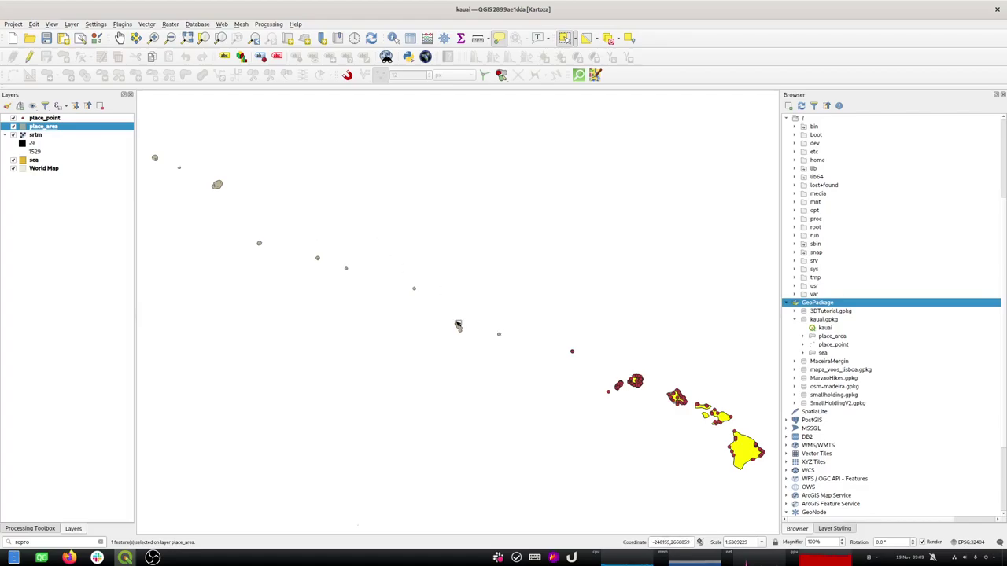
{"action": "left_click_drag", "start_coordinate": [441, 314], "coordinate": [480, 348]}
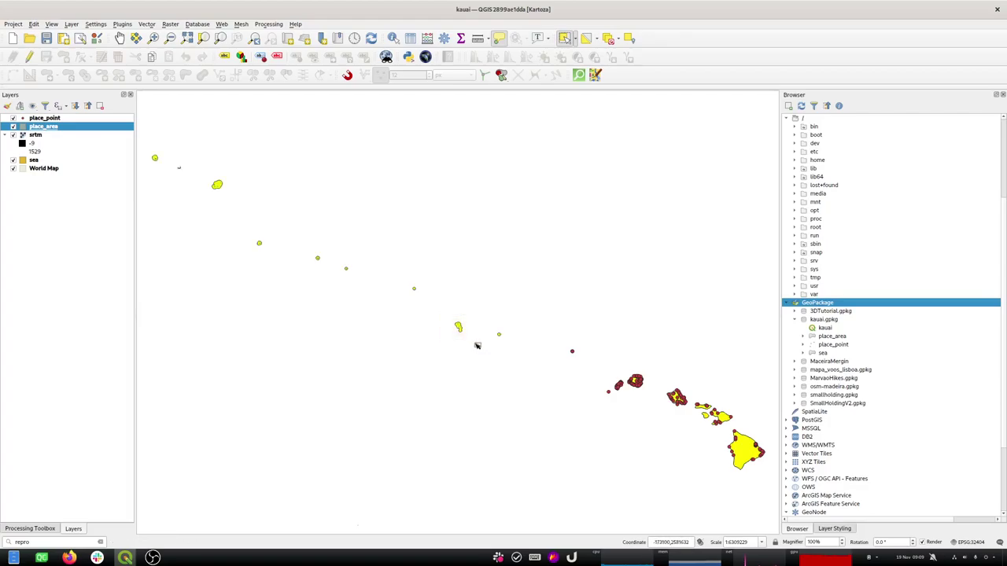
{"action": "left_click", "coordinate": [515, 210]}
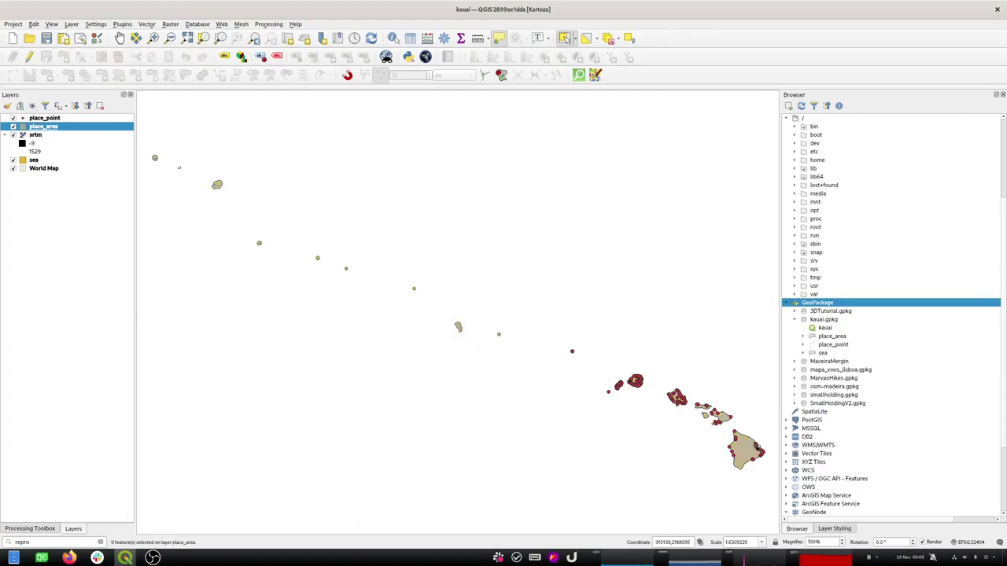
Step: Zoom in on an outlying feature northwest of the main islands and select all features of place_area
{"action": "left_click", "coordinate": [153, 38]}
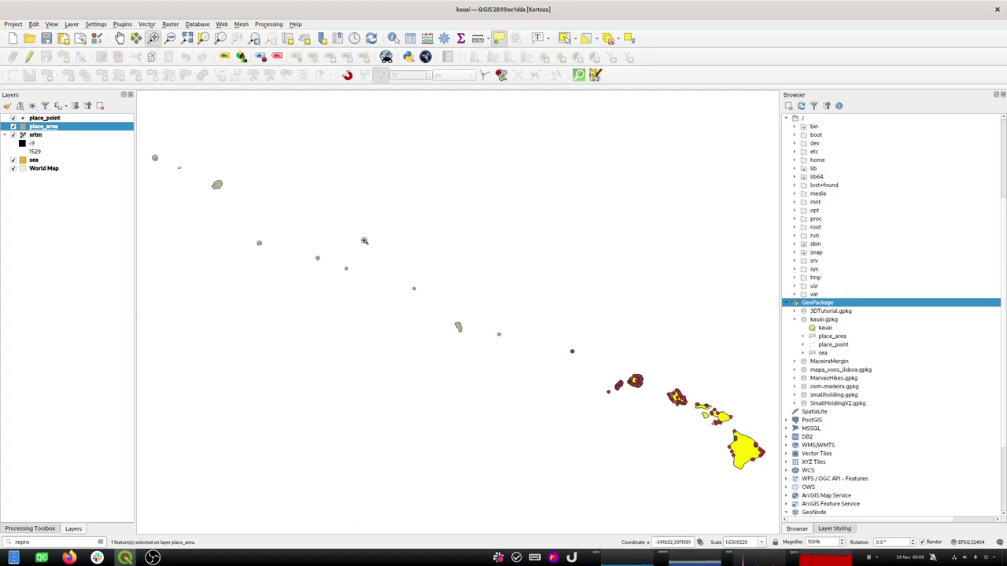
{"action": "left_click_drag", "start_coordinate": [401, 271], "coordinate": [573, 416]}
{"action": "left_click_drag", "start_coordinate": [283, 218], "coordinate": [432, 313]}
{"action": "left_click_drag", "start_coordinate": [421, 211], "coordinate": [648, 416]}
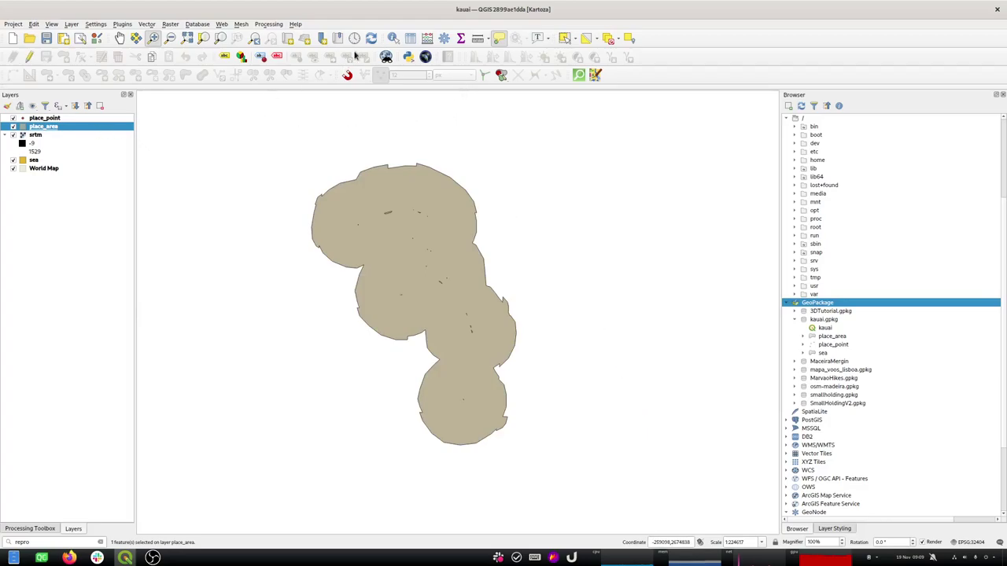
{"action": "left_click", "coordinate": [588, 41]}
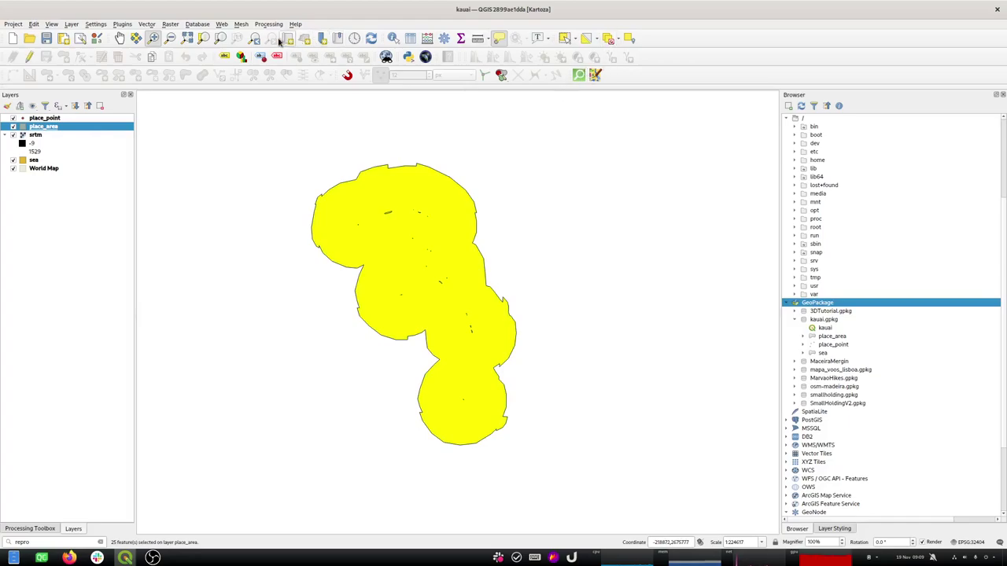
Step: Delete the selected outlying features from place_area, then save the layer edits and stop editing
{"action": "left_click", "coordinate": [136, 40]}
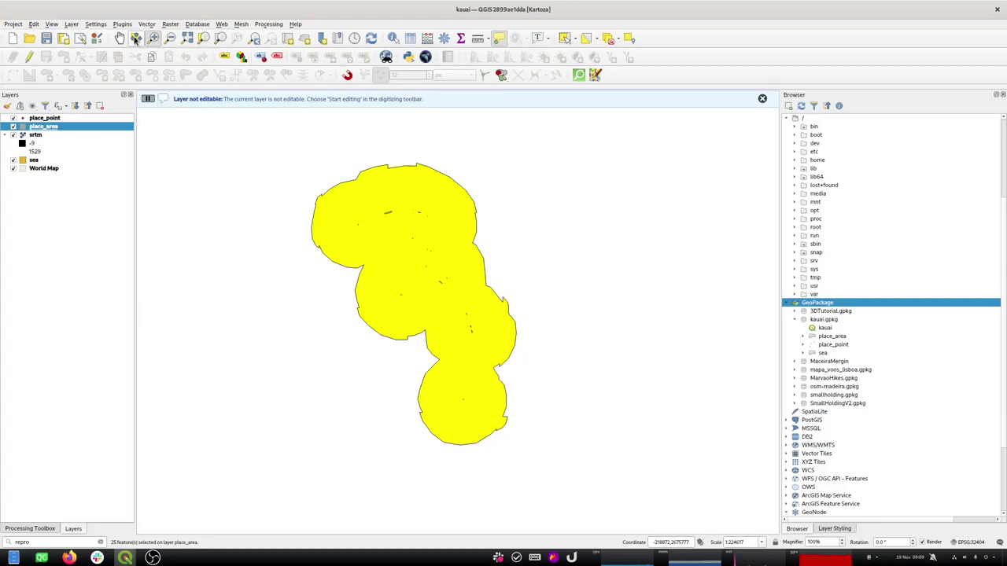
{"action": "left_click", "coordinate": [30, 58]}
{"action": "key", "text": "Delete"}
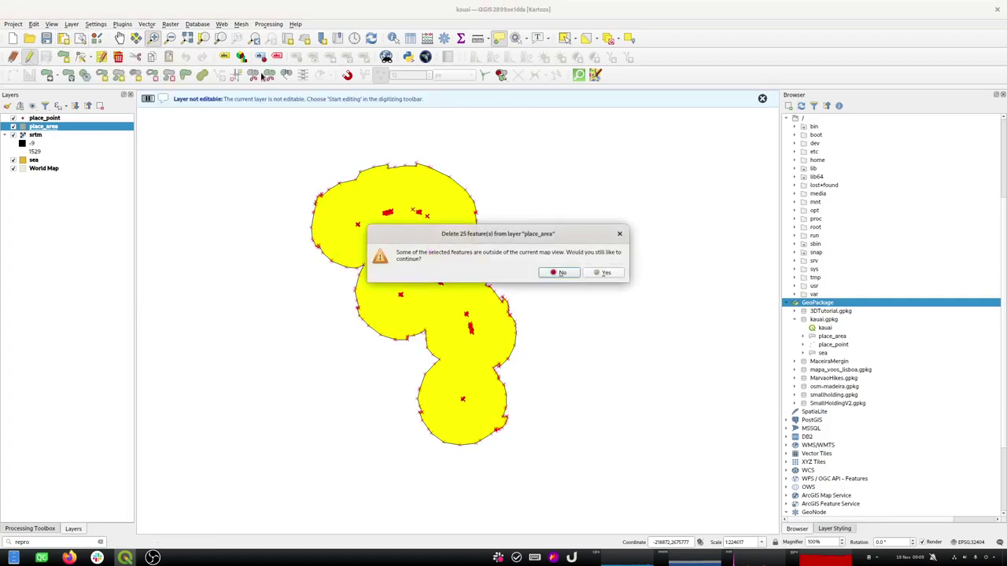
{"action": "left_click", "coordinate": [604, 272]}
{"action": "left_click", "coordinate": [29, 58]}
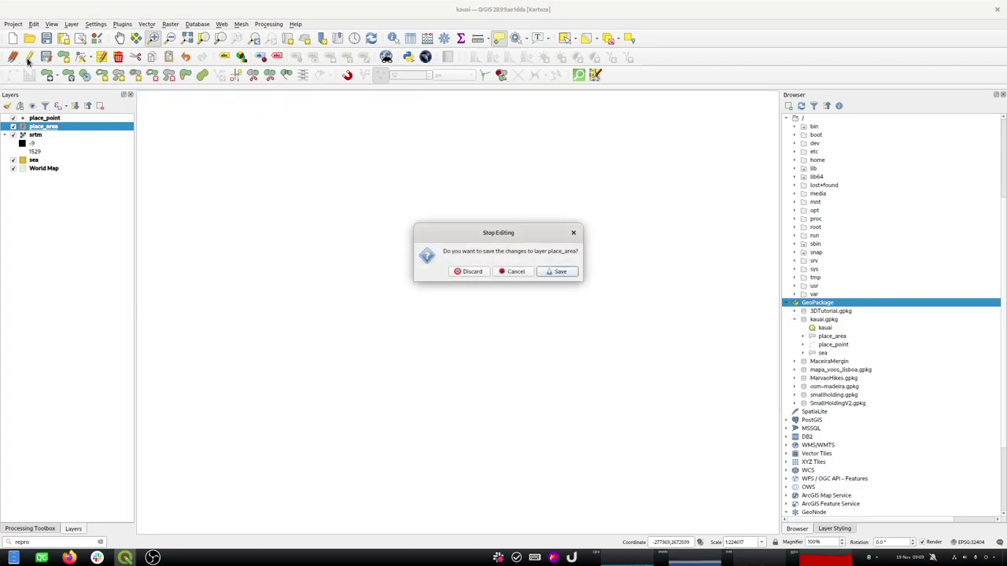
{"action": "left_click", "coordinate": [558, 271]}
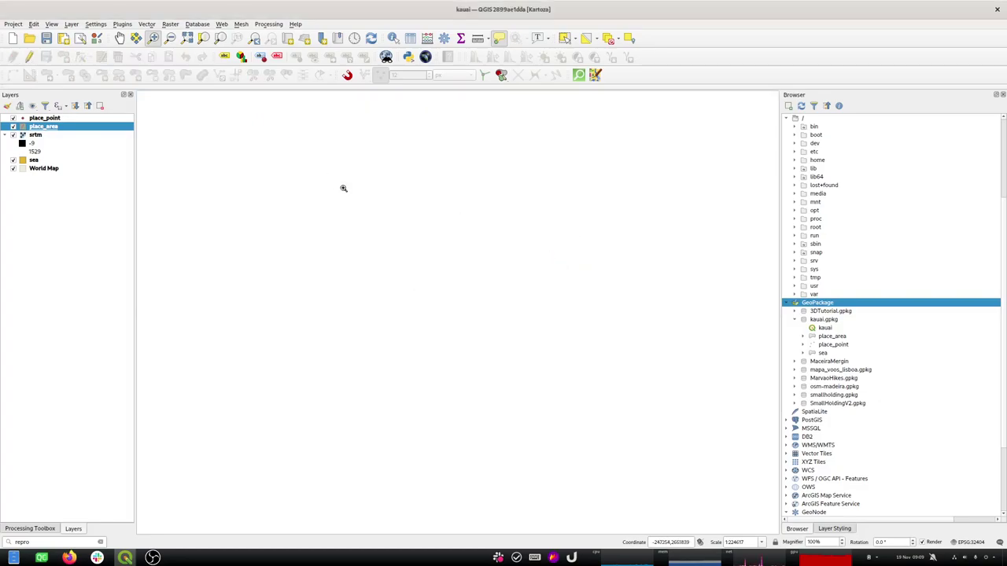
Step: Delete every place_point feature outside the main Hawaiian islands by inverting a selection over them, and save the layer edits
{"action": "right_click", "coordinate": [48, 128]}
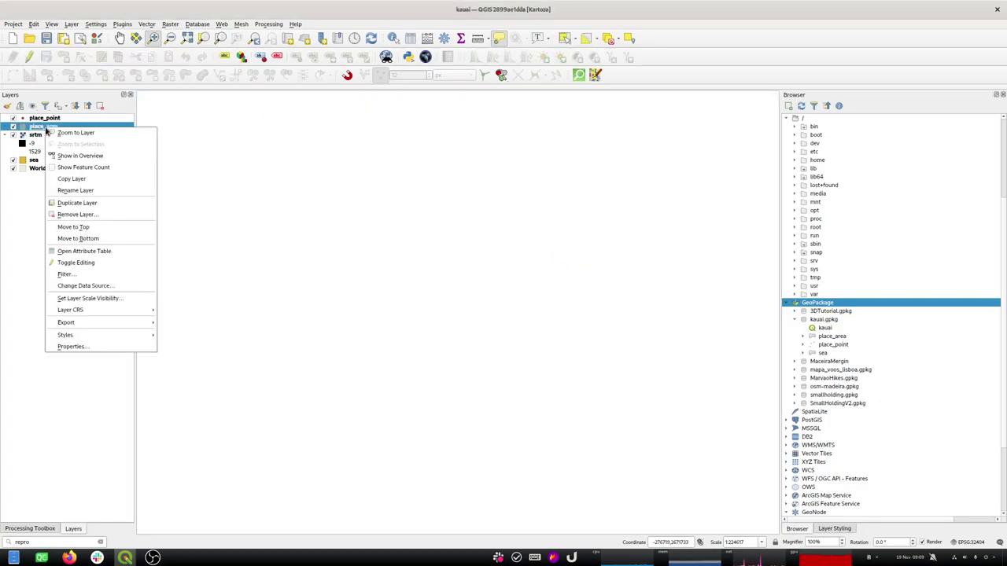
{"action": "left_click", "coordinate": [66, 133]}
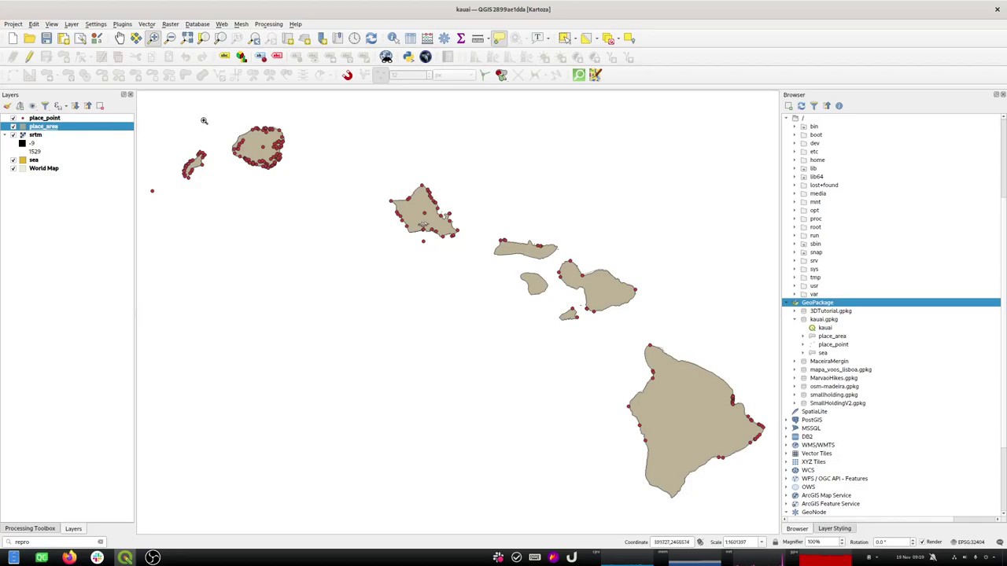
{"action": "left_click", "coordinate": [45, 119]}
{"action": "left_click", "coordinate": [564, 38]}
{"action": "left_click_drag", "start_coordinate": [147, 101], "coordinate": [776, 515]}
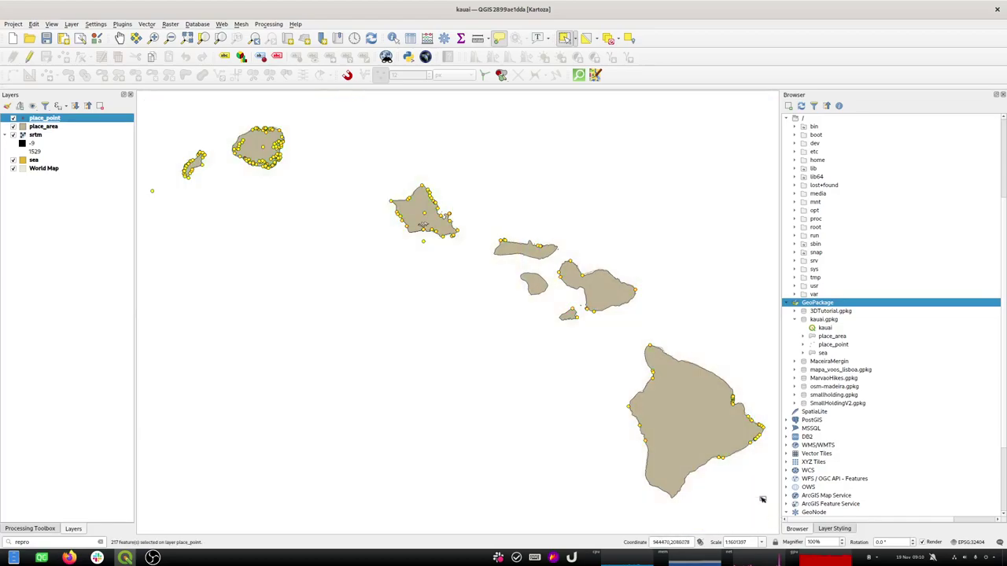
{"action": "left_click", "coordinate": [587, 37]}
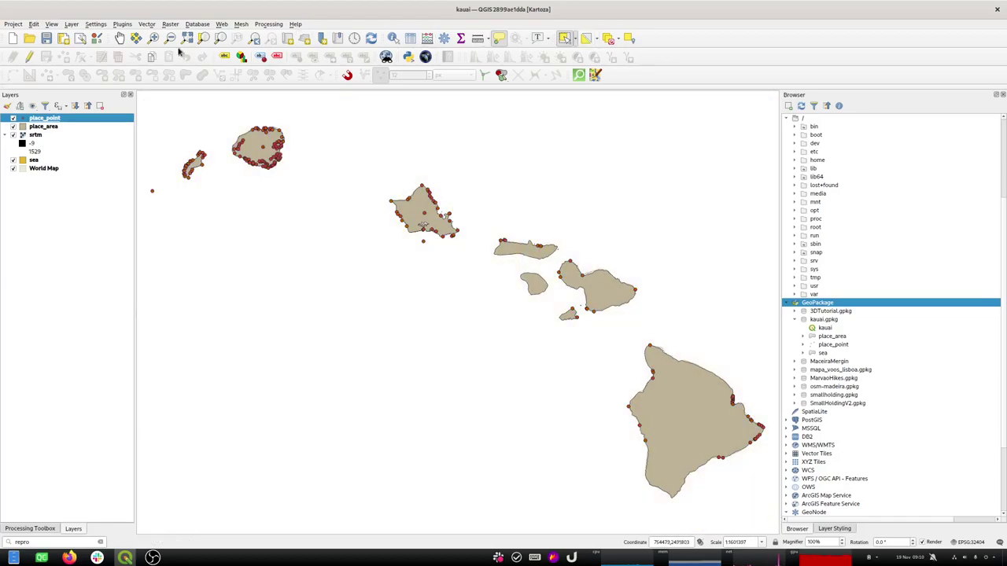
{"action": "left_click", "coordinate": [30, 56]}
{"action": "left_click", "coordinate": [118, 58]}
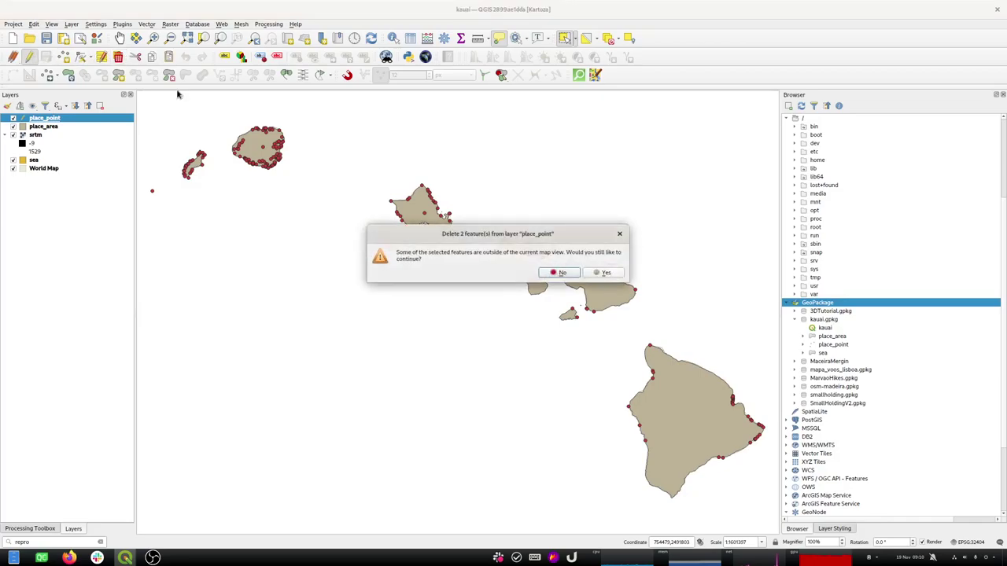
{"action": "left_click", "coordinate": [571, 274]}
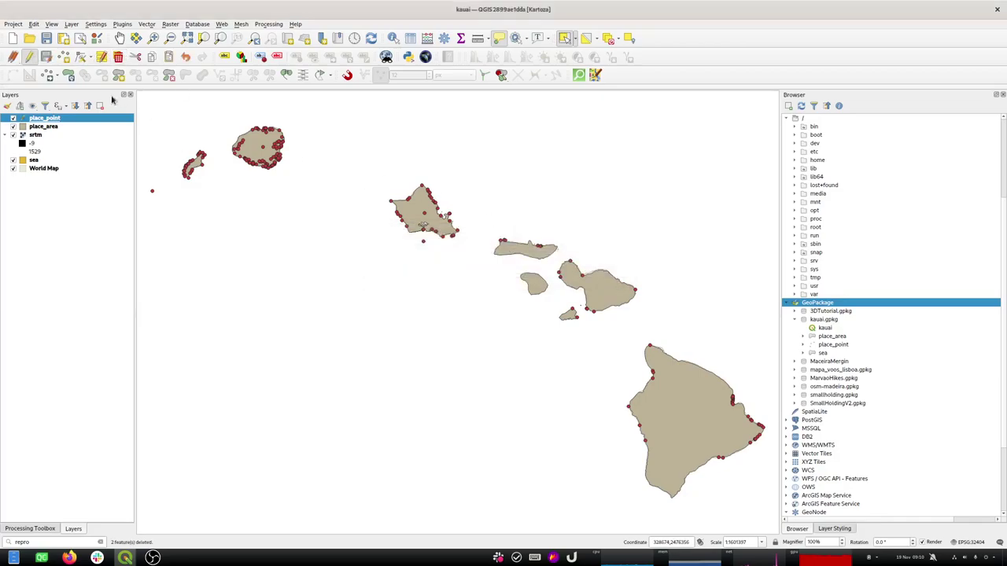
{"action": "left_click", "coordinate": [30, 58]}
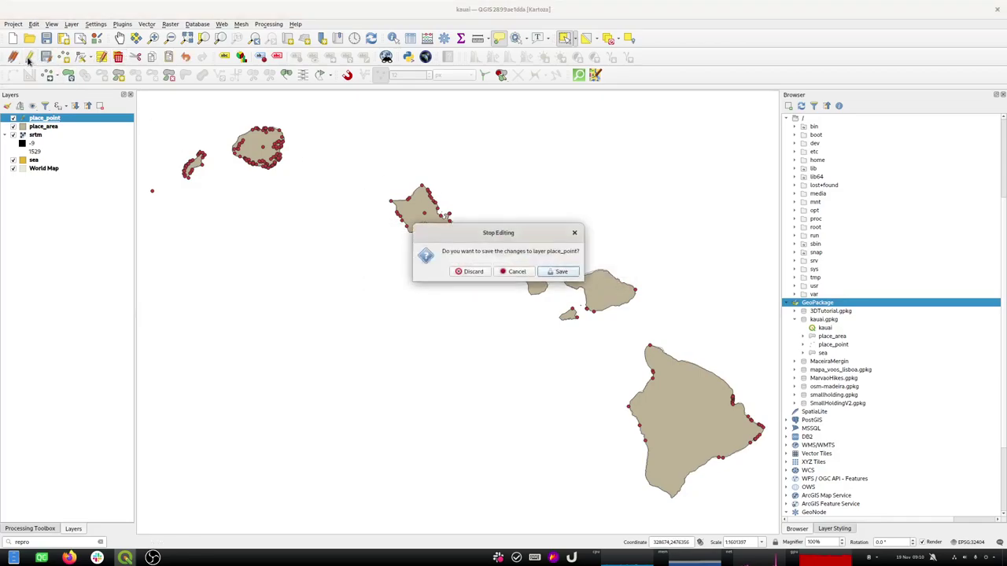
{"action": "left_click", "coordinate": [562, 272]}
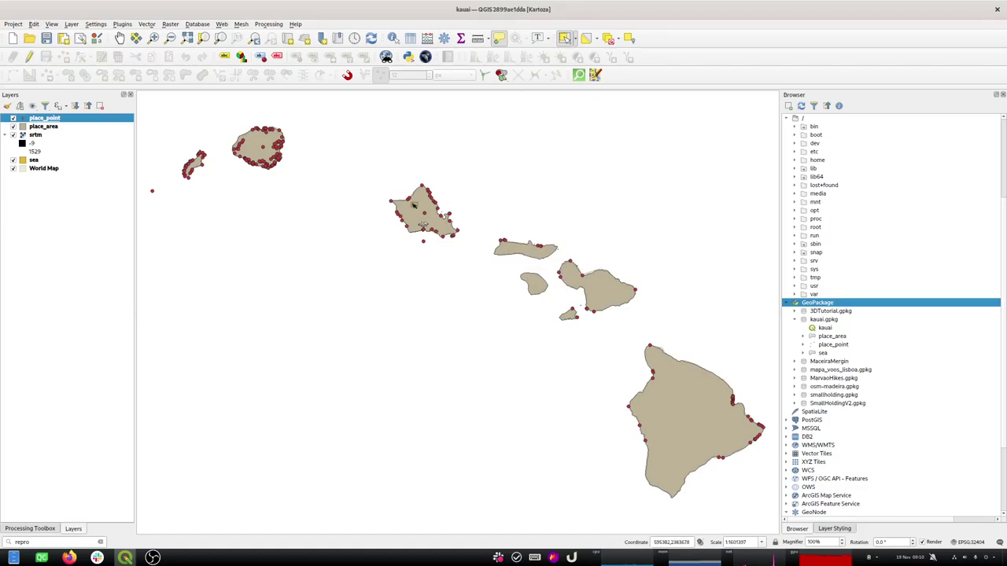
Step: Check the area surrounding the Hawaiian islands for leftover place_area and place_point features
{"action": "scroll", "coordinate": [414, 205], "scroll_direction": "down", "scroll_amount": 2}
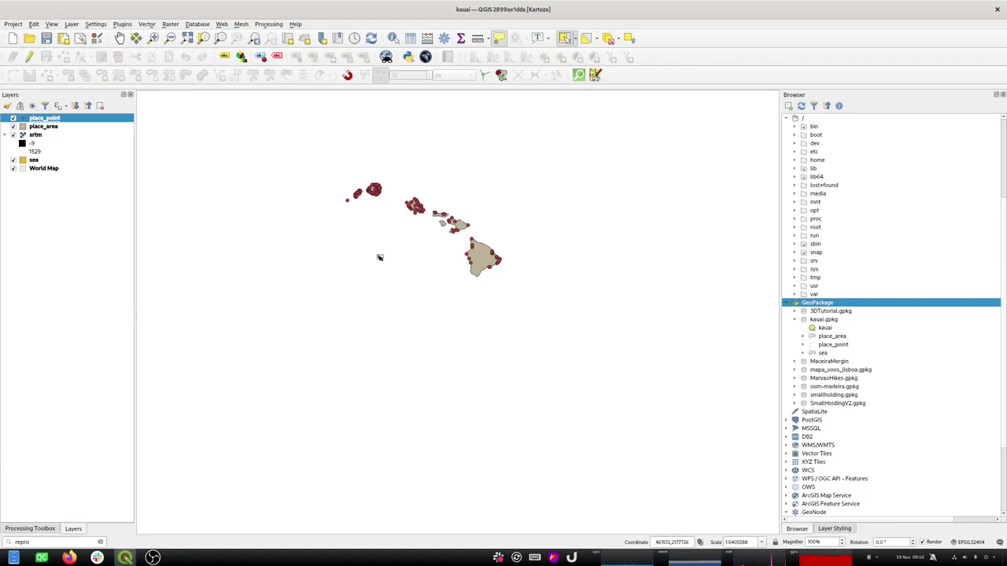
{"action": "scroll", "coordinate": [380, 257], "scroll_direction": "down", "scroll_amount": 3}
{"action": "scroll", "coordinate": [379, 257], "scroll_direction": "up", "scroll_amount": 5}
{"action": "scroll", "coordinate": [380, 257], "scroll_direction": "down", "scroll_amount": 1}
{"action": "left_click_drag", "start_coordinate": [424, 170], "coordinate": [432, 195]}
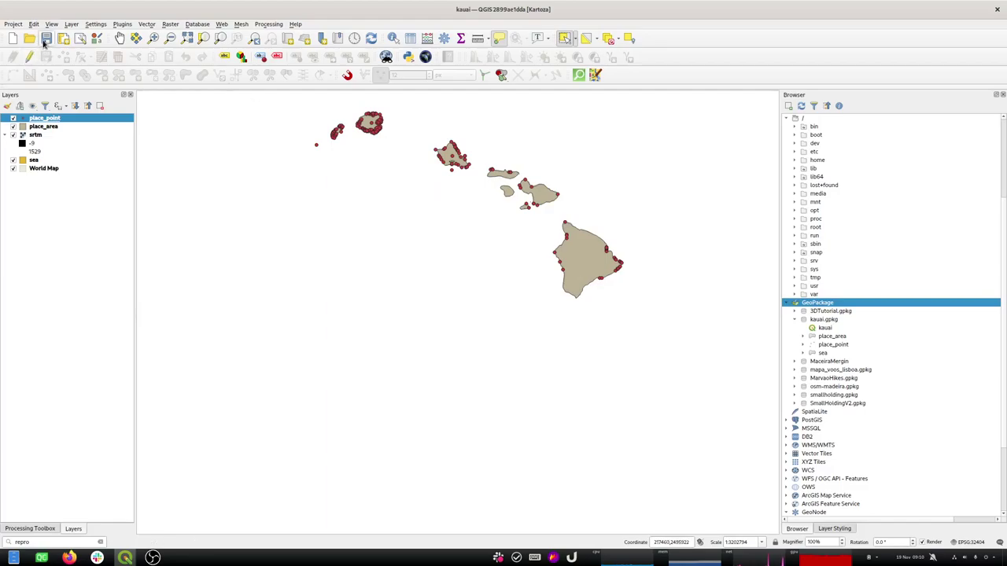
{"action": "left_click", "coordinate": [120, 38]}
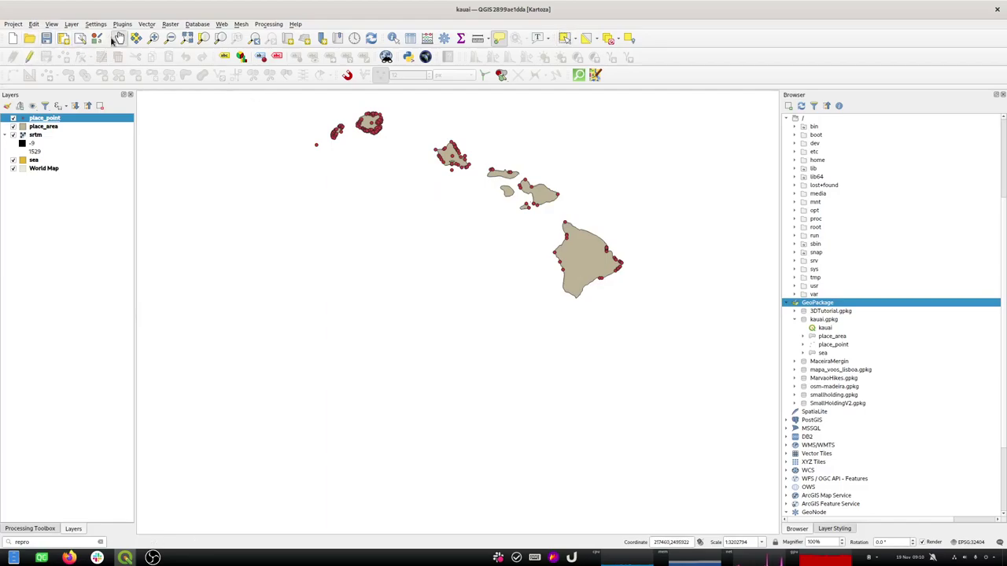
{"action": "left_click_drag", "start_coordinate": [363, 141], "coordinate": [347, 269]}
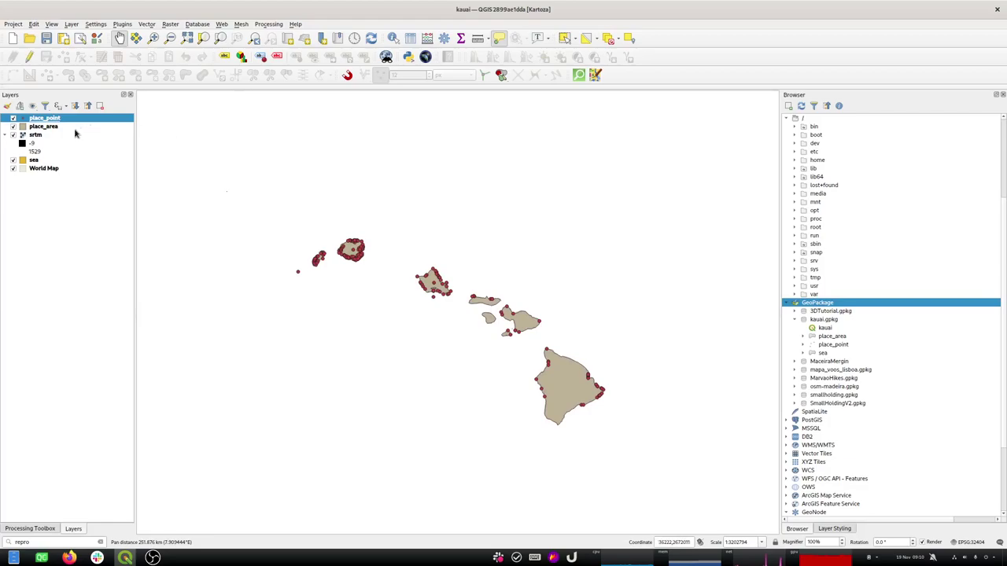
Step: Hide place_area and examine which of the Hawaiian islands the srtm elevation raster covers
{"action": "left_click", "coordinate": [31, 136]}
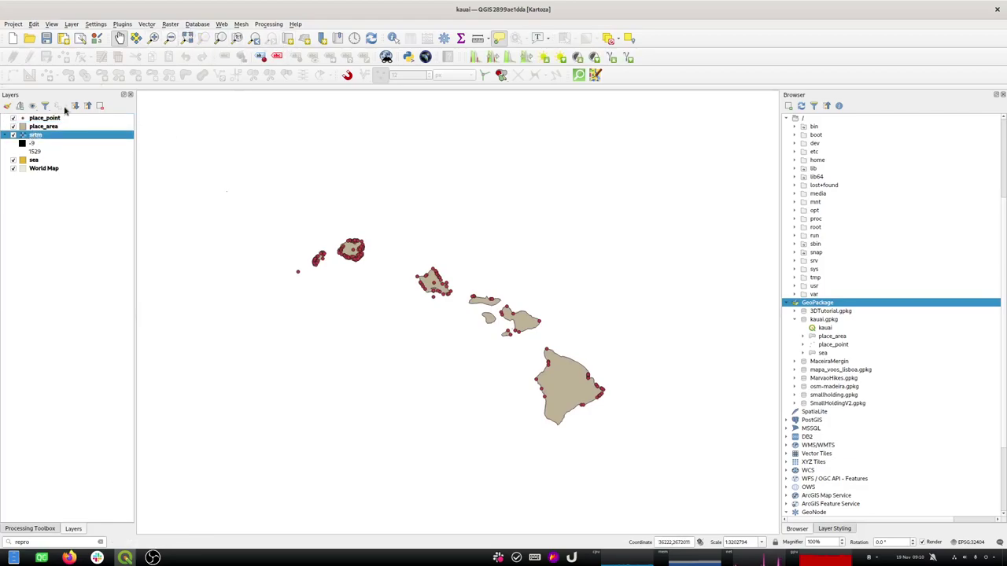
{"action": "left_click", "coordinate": [13, 126]}
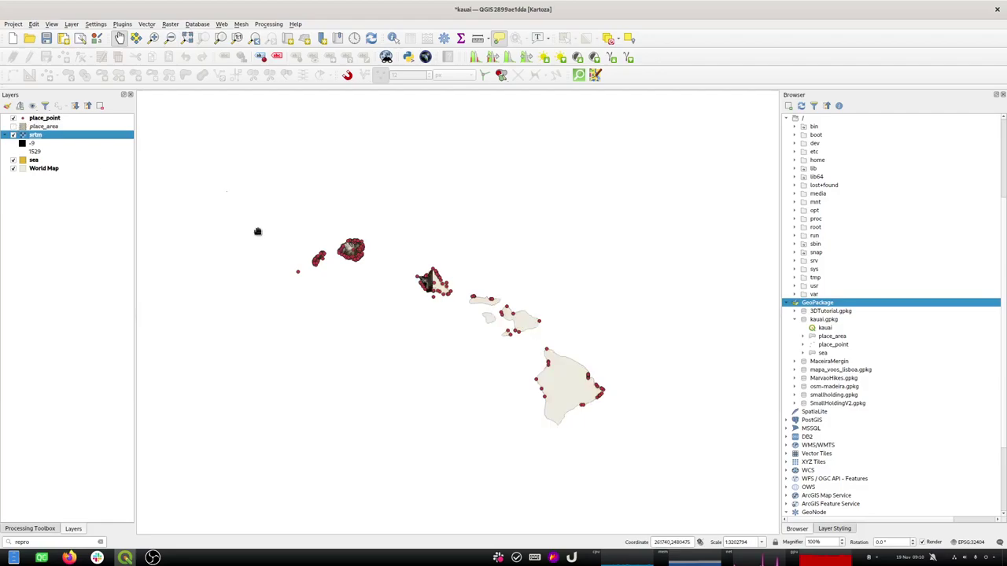
{"action": "left_click", "coordinate": [314, 335]}
{"action": "left_click", "coordinate": [314, 335]}
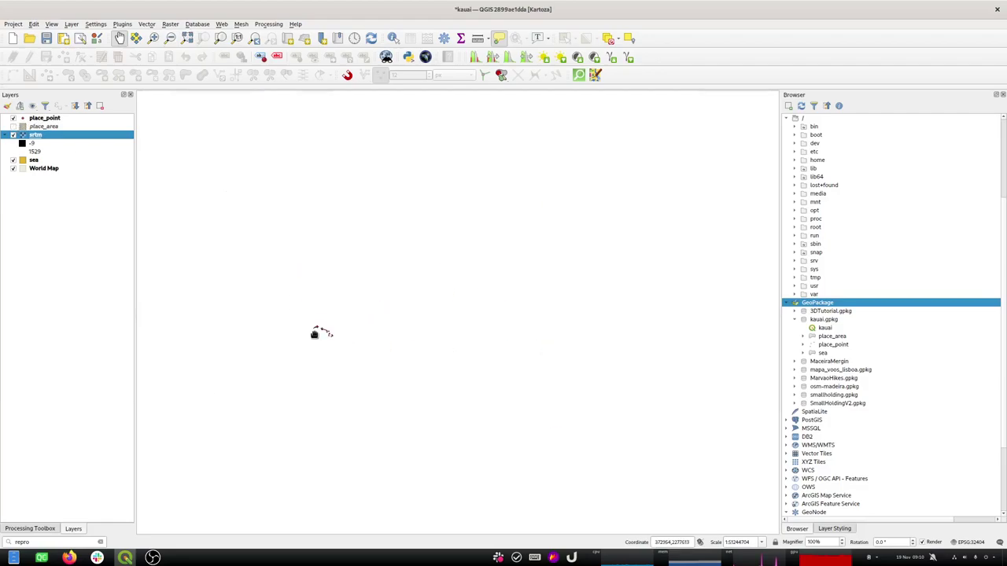
{"action": "scroll", "coordinate": [314, 336], "scroll_direction": "up", "scroll_amount": 3}
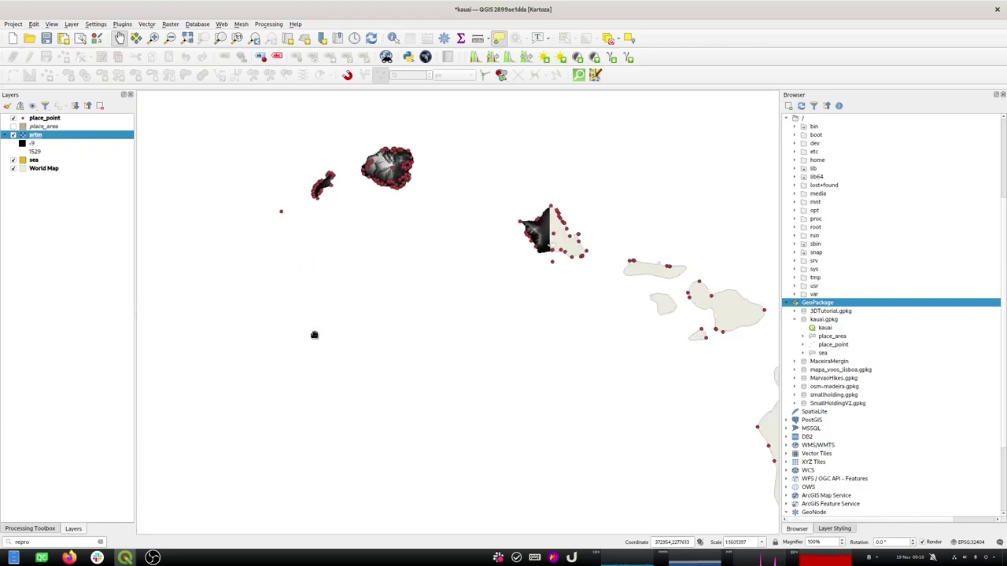
{"action": "scroll", "coordinate": [314, 335], "scroll_direction": "down", "scroll_amount": 1}
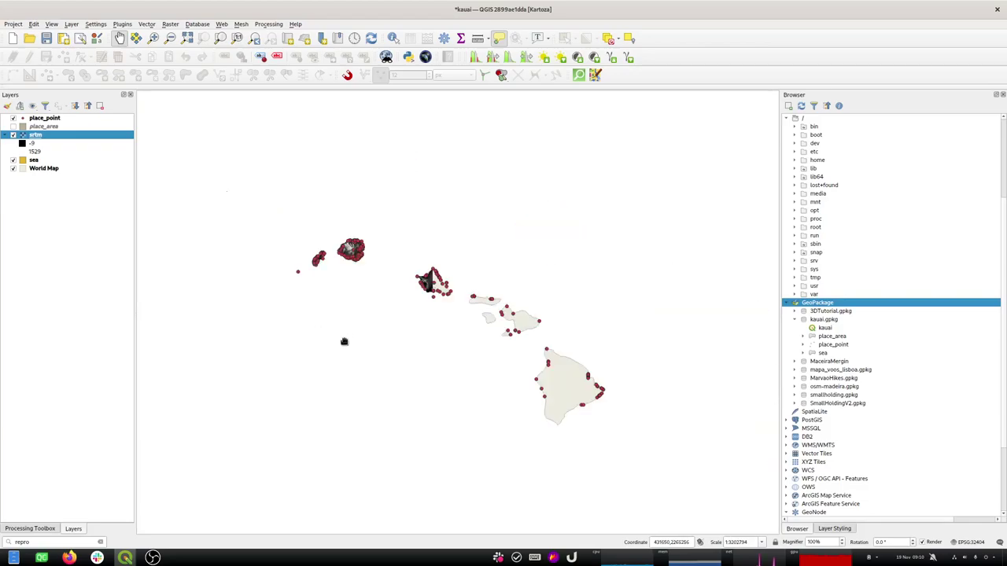
{"action": "left_click_drag", "start_coordinate": [335, 345], "coordinate": [363, 325]}
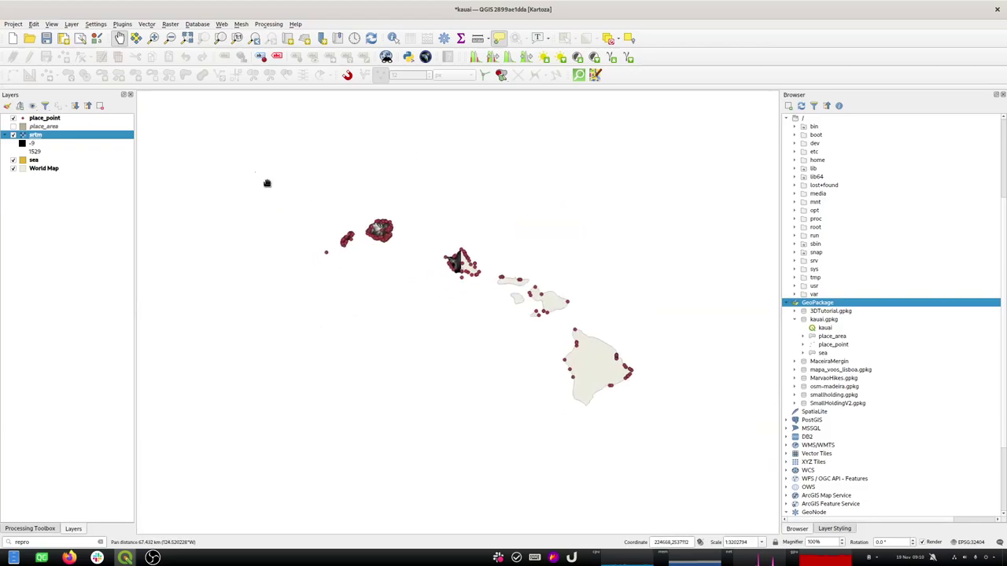
{"action": "scroll", "coordinate": [329, 248], "scroll_direction": "down", "scroll_amount": 1}
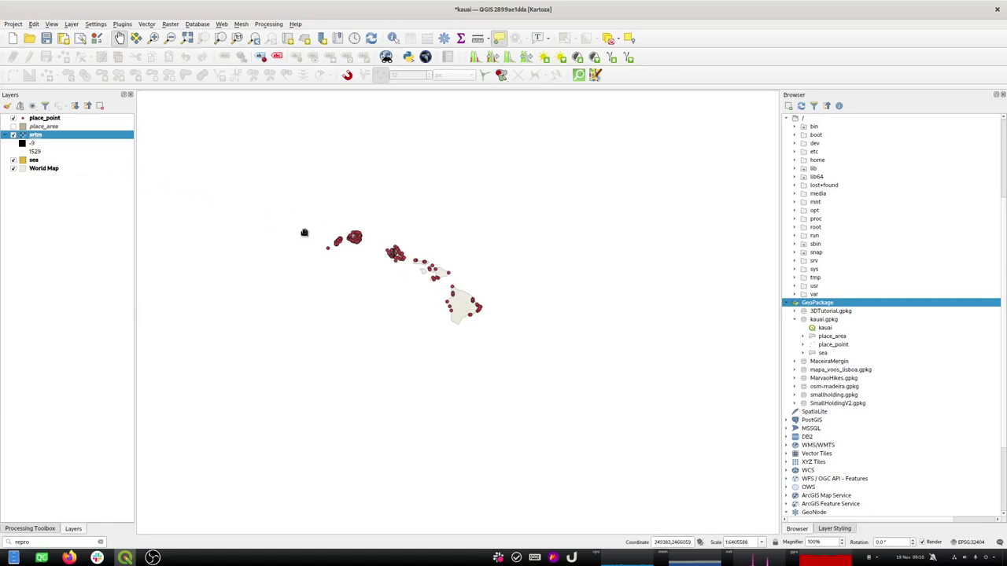
{"action": "scroll", "coordinate": [285, 223], "scroll_direction": "down", "scroll_amount": 1}
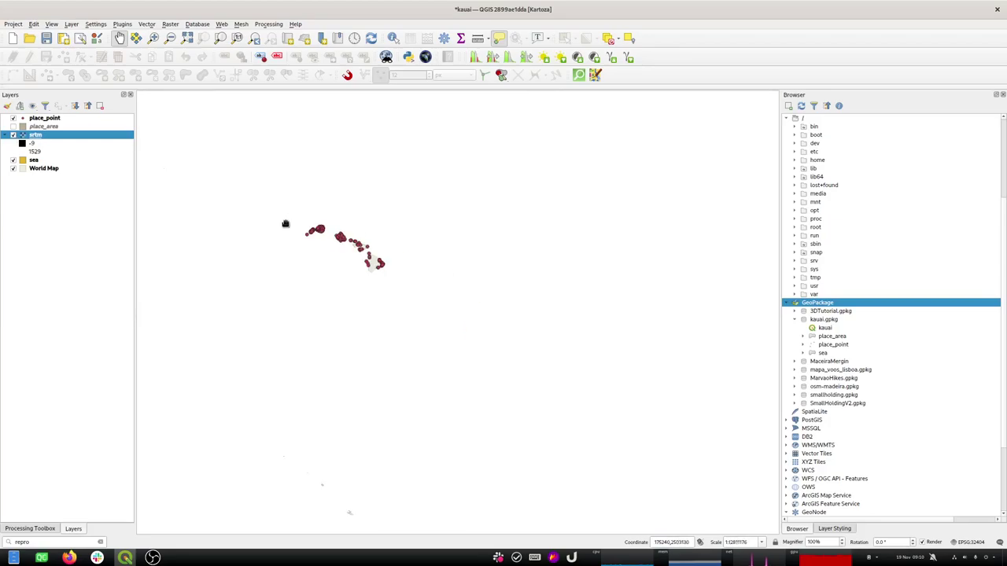
{"action": "scroll", "coordinate": [285, 224], "scroll_direction": "up", "scroll_amount": 3}
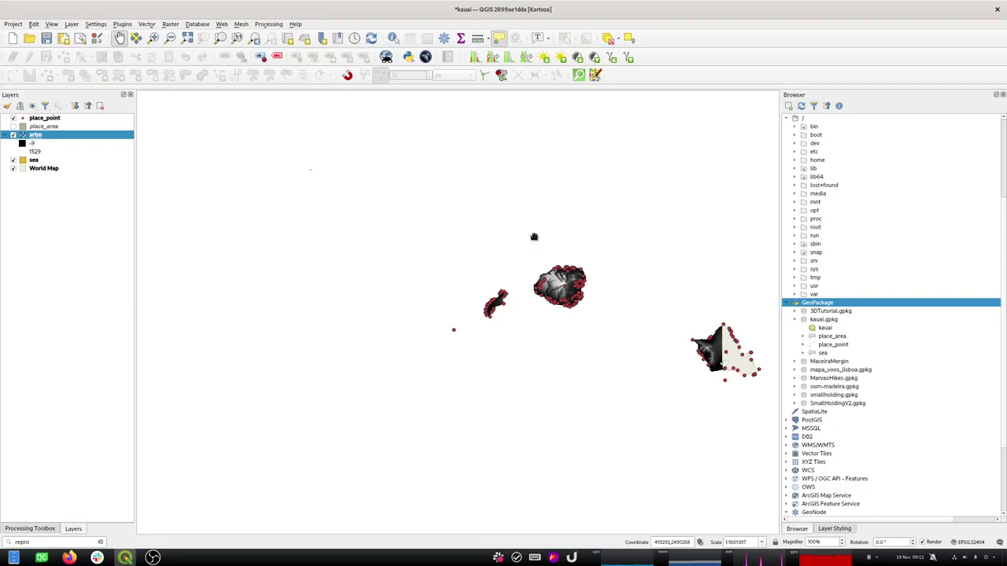
{"action": "scroll", "coordinate": [534, 237], "scroll_direction": "down", "scroll_amount": 1}
{"action": "left_click_drag", "start_coordinate": [575, 242], "coordinate": [457, 224]}
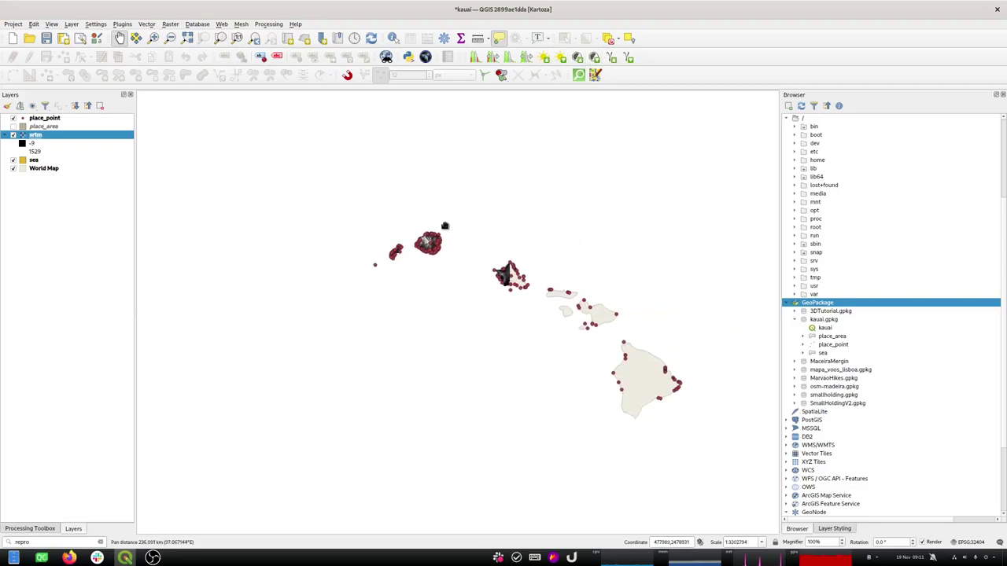
Step: Select the place_area feature overlapping the islands southeast of Kaua'i, show the layer again and delete the selection
{"action": "left_click", "coordinate": [39, 126]}
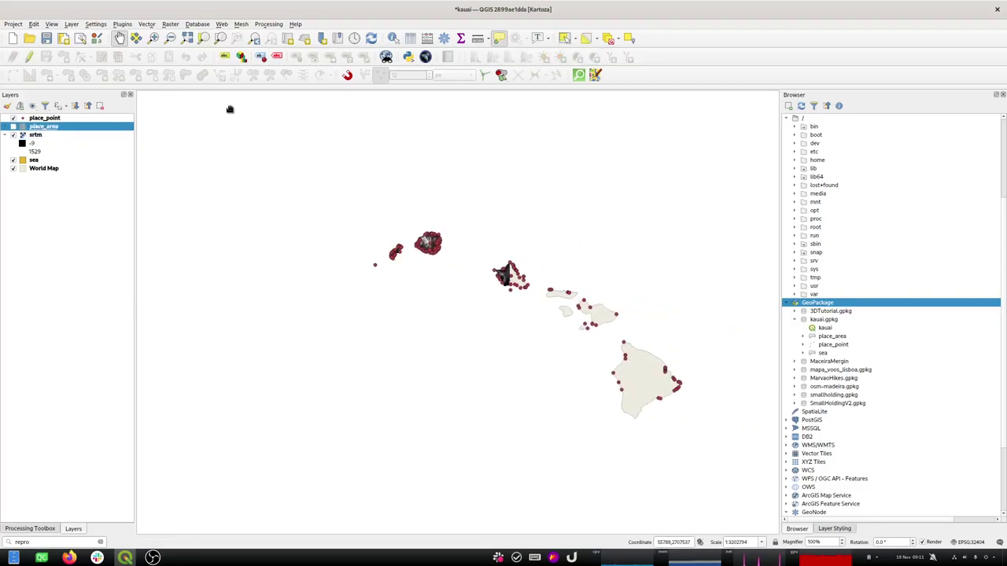
{"action": "left_click", "coordinate": [565, 40]}
{"action": "left_click_drag", "start_coordinate": [482, 218], "coordinate": [726, 458]}
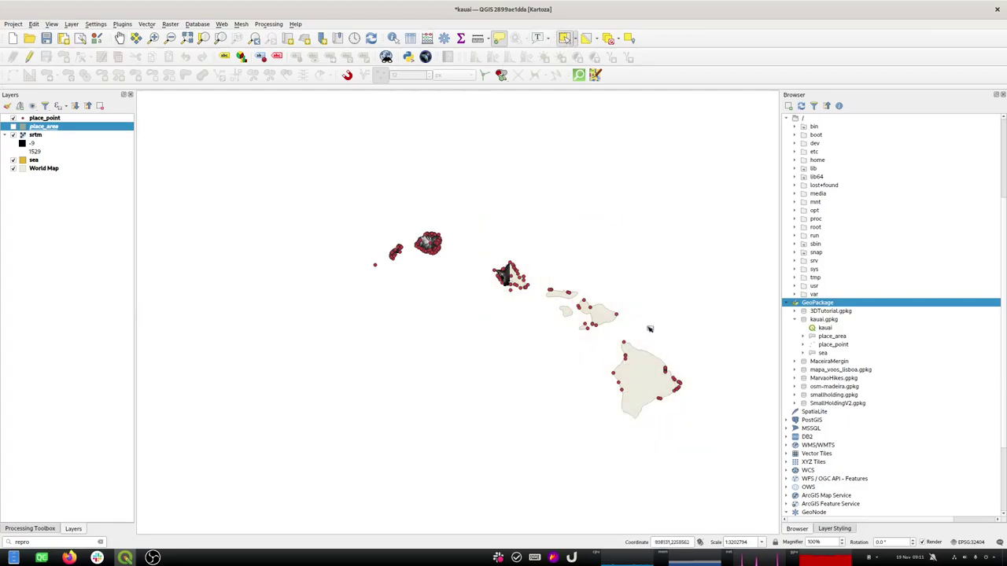
{"action": "left_click", "coordinate": [13, 127]}
{"action": "left_click", "coordinate": [28, 57]}
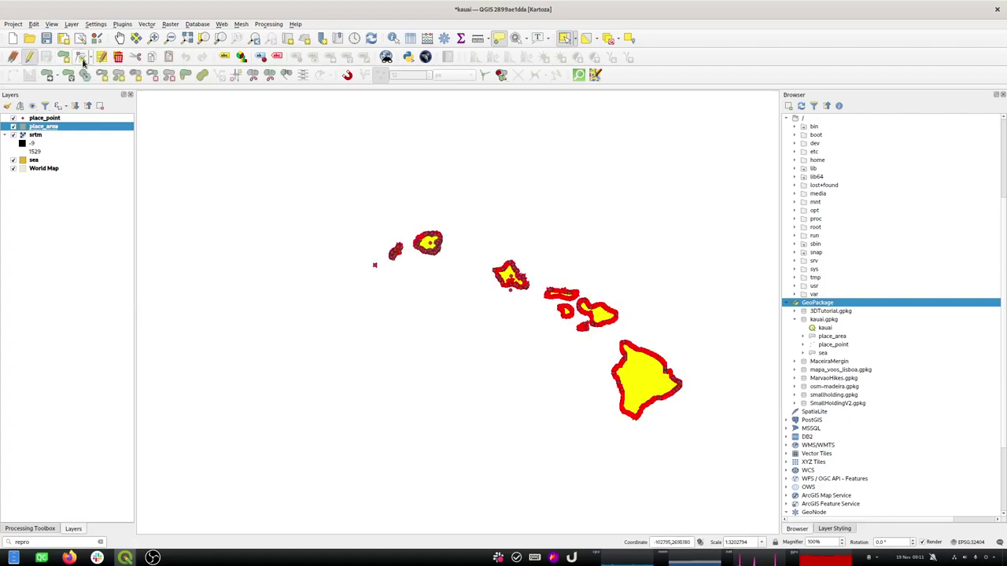
{"action": "left_click", "coordinate": [118, 58]}
Step: Delete the place_point features on the islands southeast of Kaua'i, from O'ahu to Hawai'i, and stop editing the layer
{"action": "left_click", "coordinate": [35, 118]}
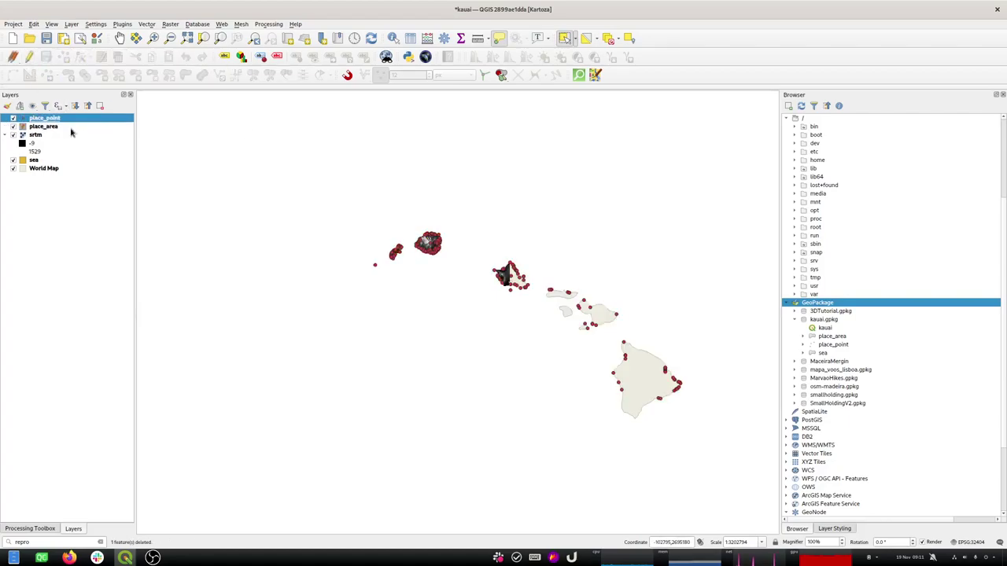
{"action": "left_click_drag", "start_coordinate": [476, 232], "coordinate": [717, 450]}
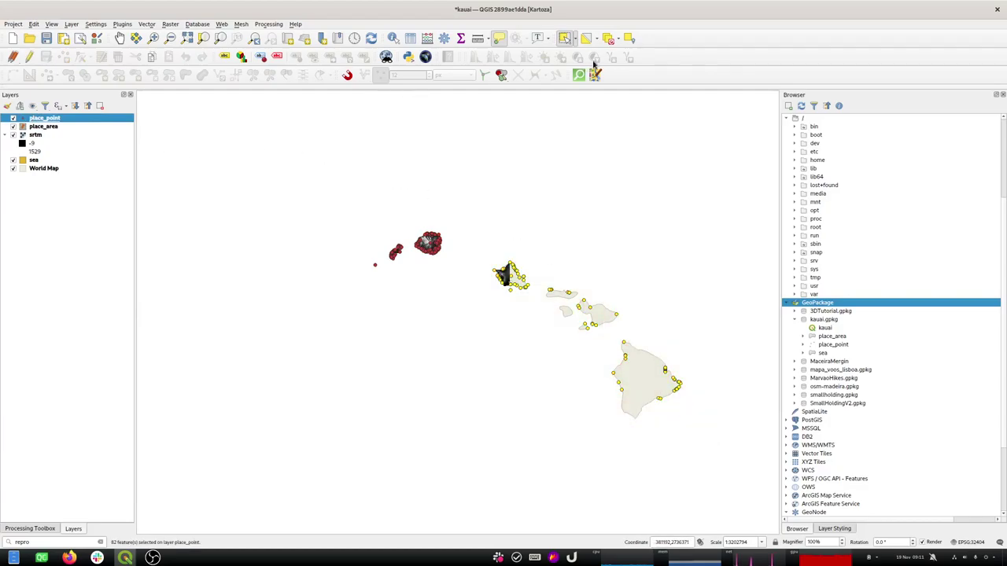
{"action": "left_click", "coordinate": [28, 57]}
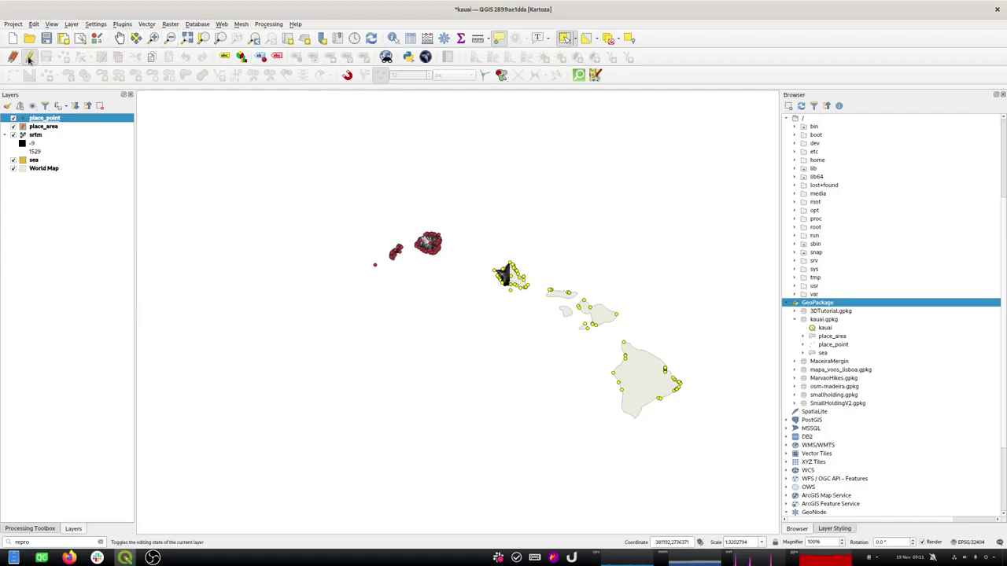
{"action": "left_click", "coordinate": [116, 57]}
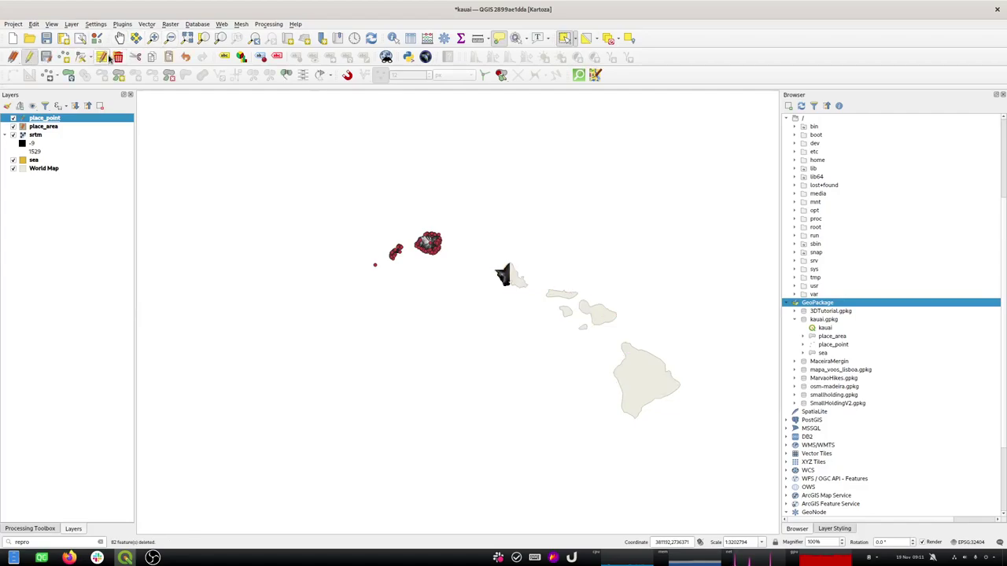
{"action": "left_click", "coordinate": [29, 56]}
Step: Stop editing the place_area layer and save its changes
{"action": "key", "text": "Down"}
{"action": "left_click", "coordinate": [29, 56]}
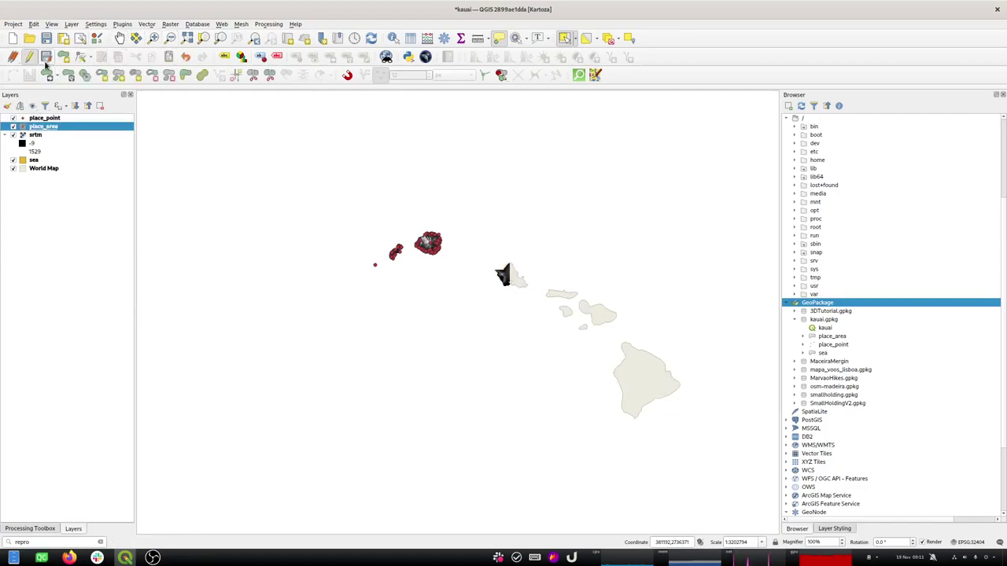
{"action": "left_click", "coordinate": [31, 59]}
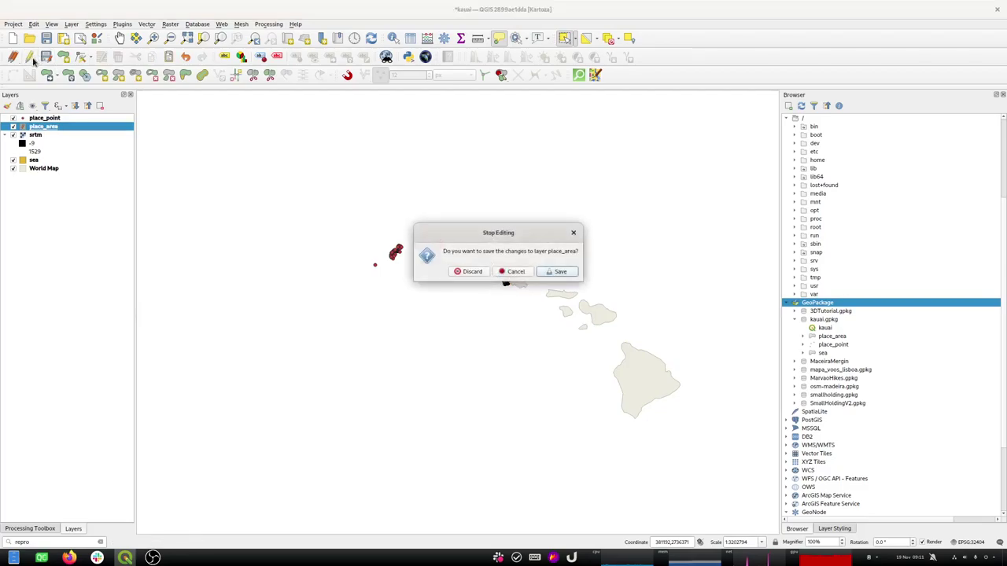
{"action": "left_click", "coordinate": [548, 271]}
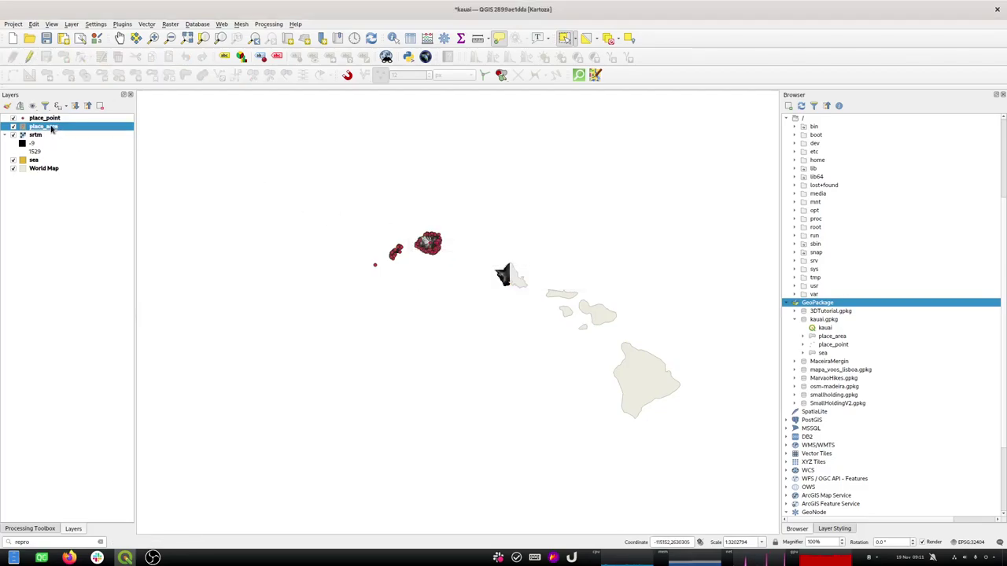
Step: Check the islands southeast of Kaua'i for leftover place_area features with an area selection in edit mode, then stop editing
{"action": "left_click", "coordinate": [29, 57]}
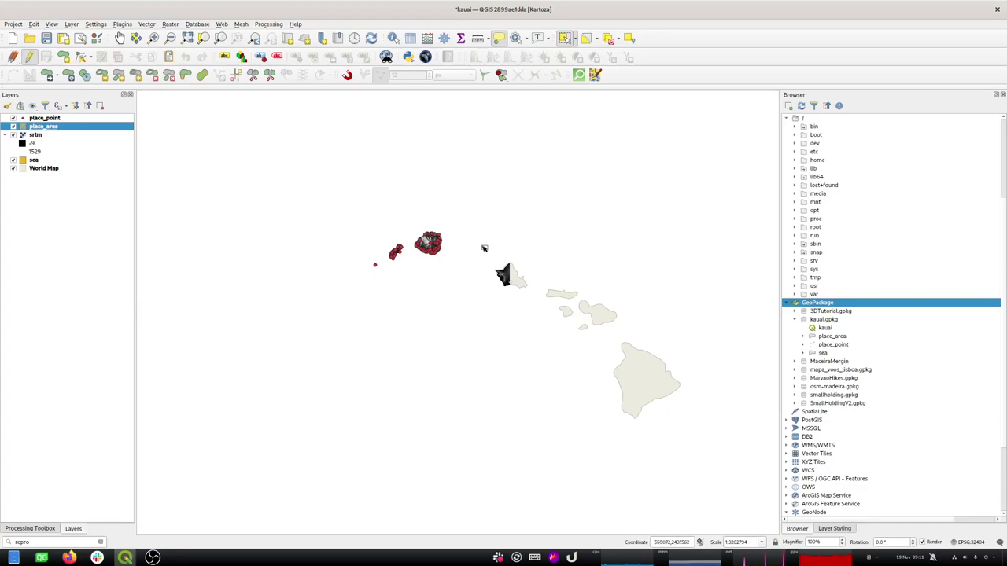
{"action": "left_click_drag", "start_coordinate": [519, 266], "coordinate": [742, 458]}
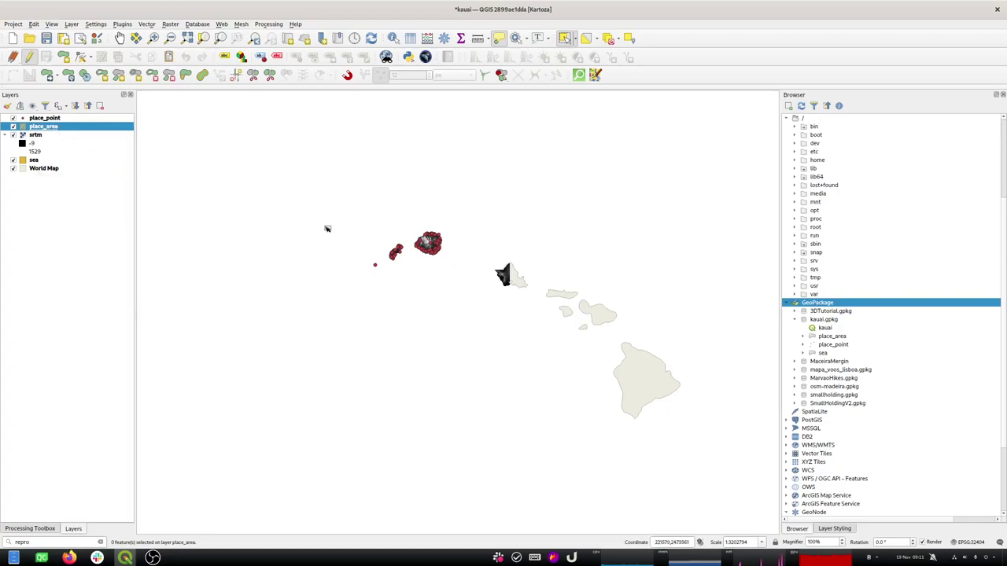
{"action": "left_click", "coordinate": [29, 57]}
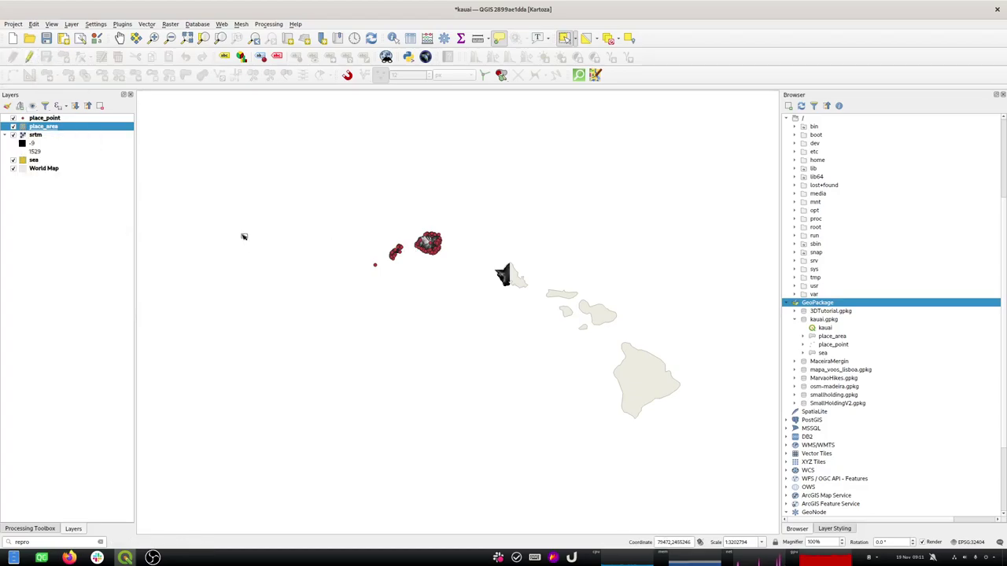
Step: Hide the World Map layer and frame the map on Kaua'i and the smaller islands to its southwest
{"action": "left_click", "coordinate": [13, 170]}
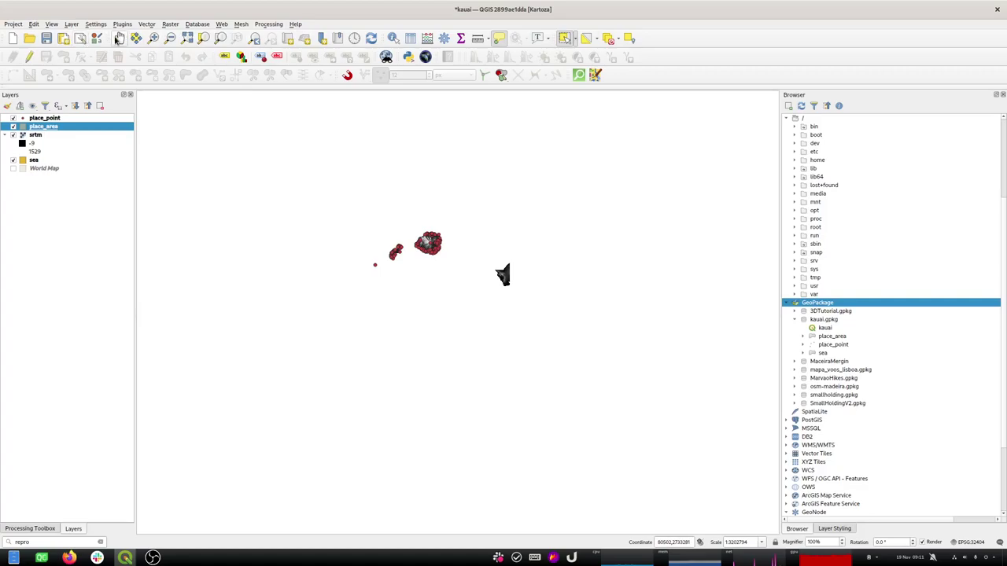
{"action": "left_click", "coordinate": [153, 38]}
{"action": "left_click_drag", "start_coordinate": [350, 211], "coordinate": [453, 280]}
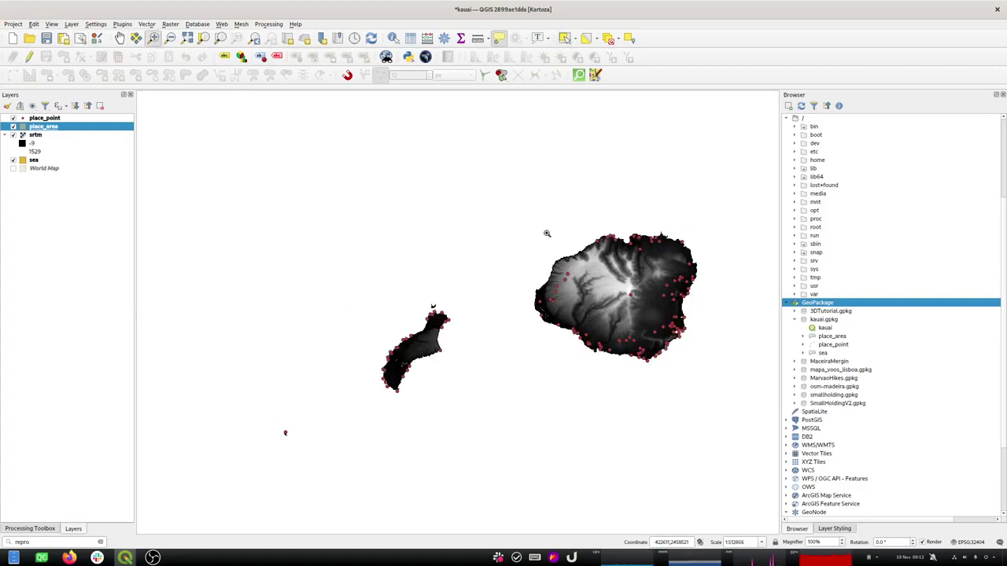
{"action": "left_click", "coordinate": [119, 38]}
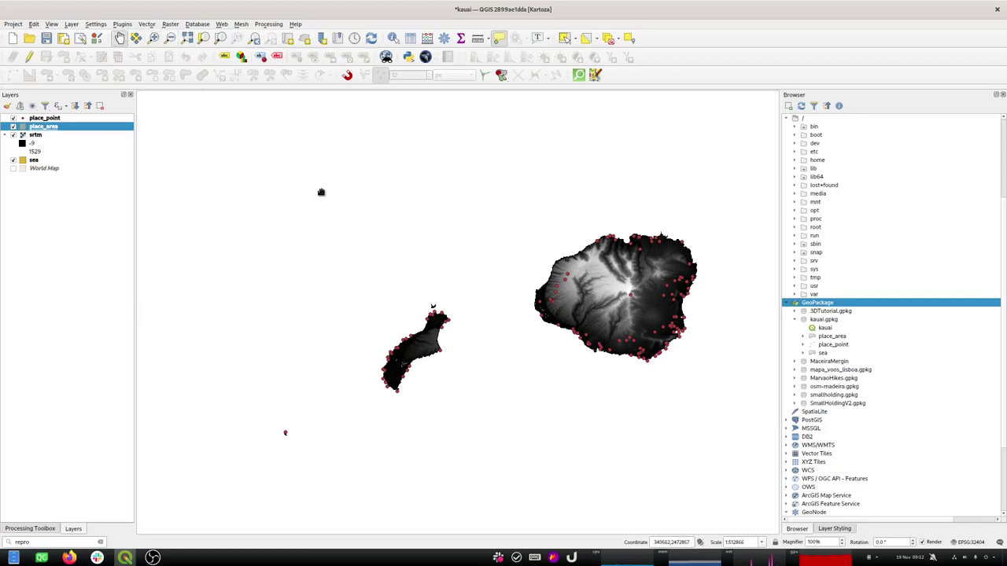
Step: Set up Clip Raster by Extent for the srtm layer, using the current map canvas extent as the clipping extent
{"action": "left_click_drag", "start_coordinate": [374, 197], "coordinate": [330, 191]}
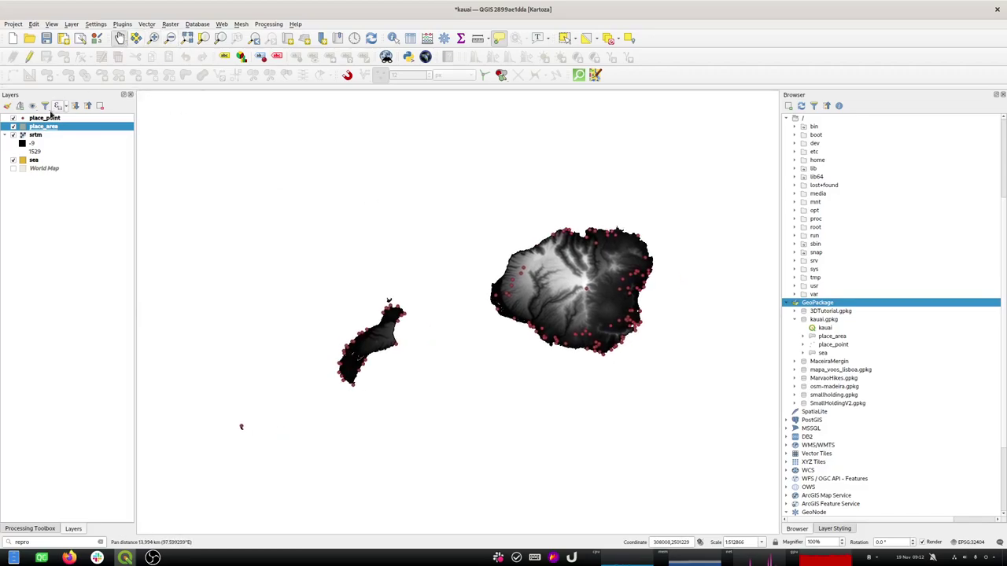
{"action": "left_click", "coordinate": [37, 136]}
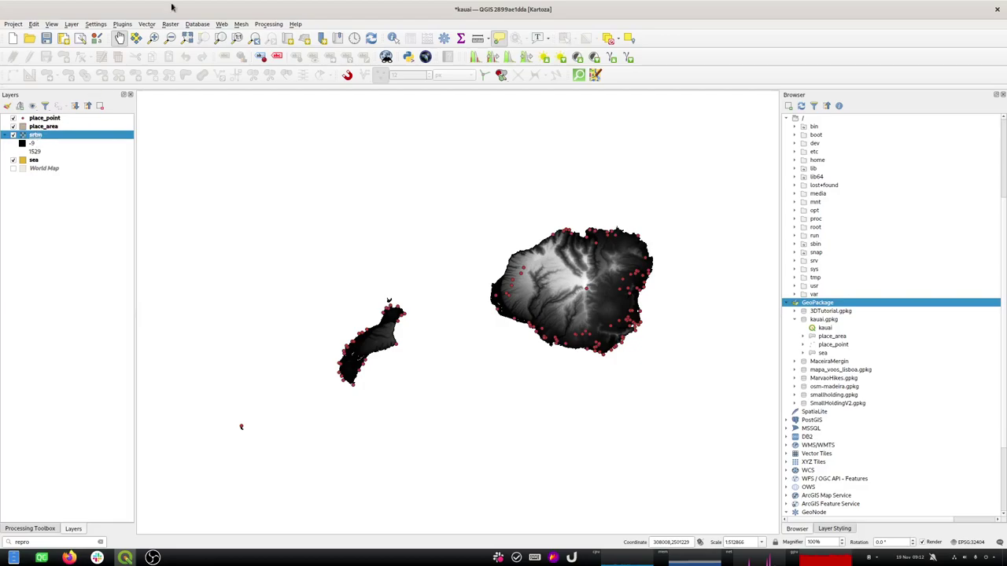
{"action": "left_click", "coordinate": [171, 25]}
{"action": "mouse_move", "coordinate": [206, 81]}
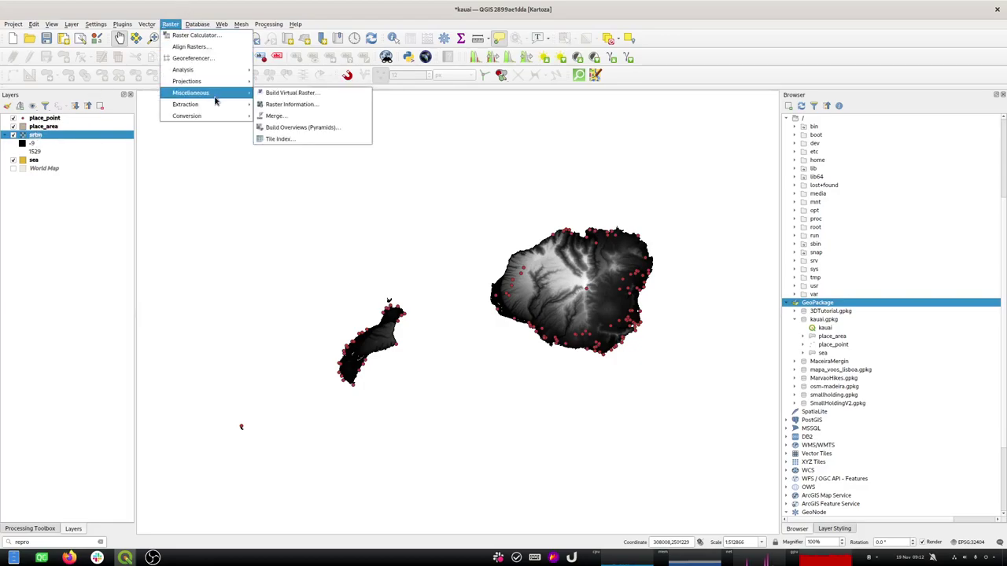
{"action": "mouse_move", "coordinate": [224, 105]}
{"action": "left_click", "coordinate": [291, 104]}
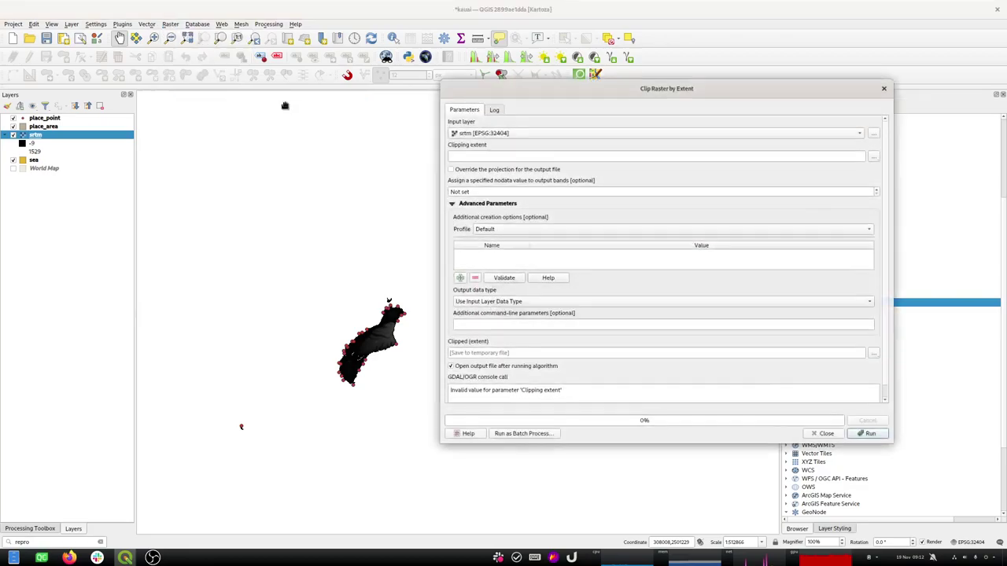
{"action": "left_click", "coordinate": [873, 157]}
{"action": "left_click", "coordinate": [893, 180]}
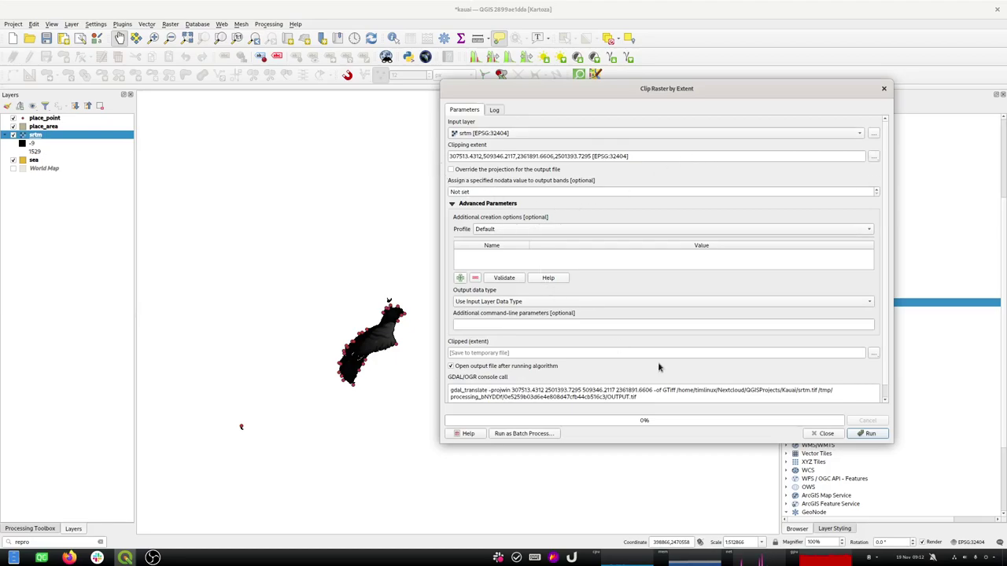
Step: Set the clipped output to a VRT file named srtm_clipped in the QGISProjects/Kauai folder and run the clip
{"action": "scroll", "coordinate": [887, 292], "scroll_direction": "down", "scroll_amount": 1}
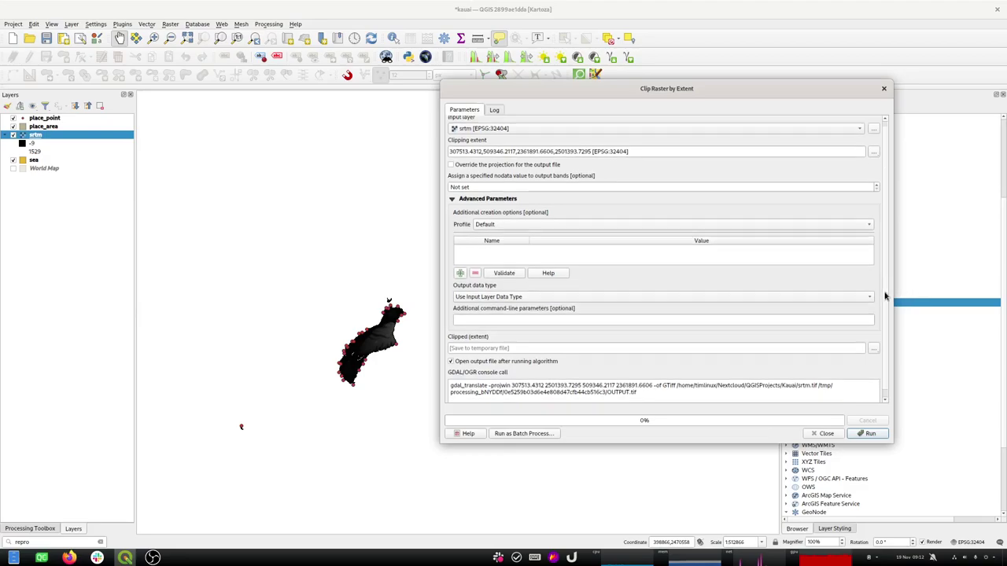
{"action": "left_click", "coordinate": [873, 341]}
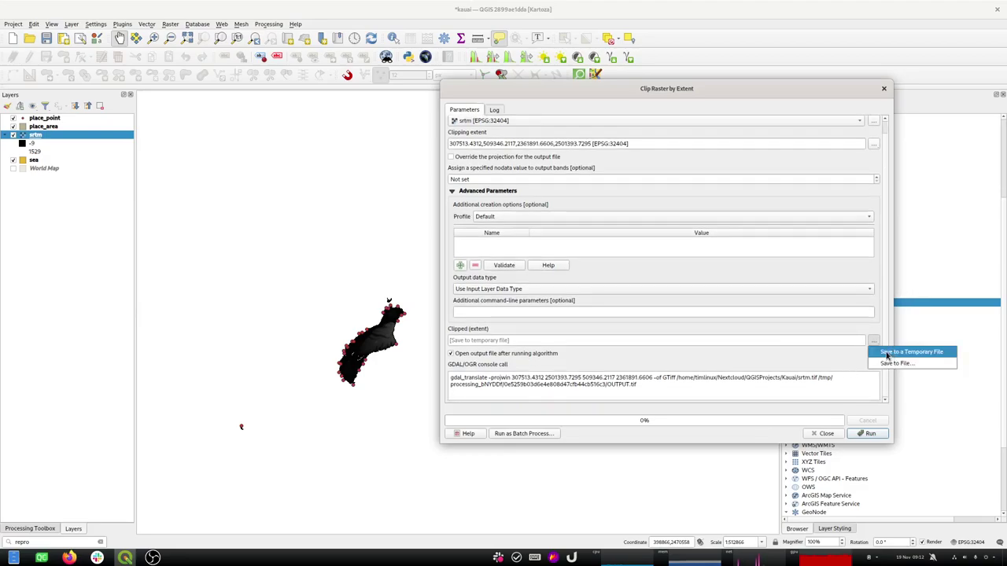
{"action": "left_click", "coordinate": [895, 363]}
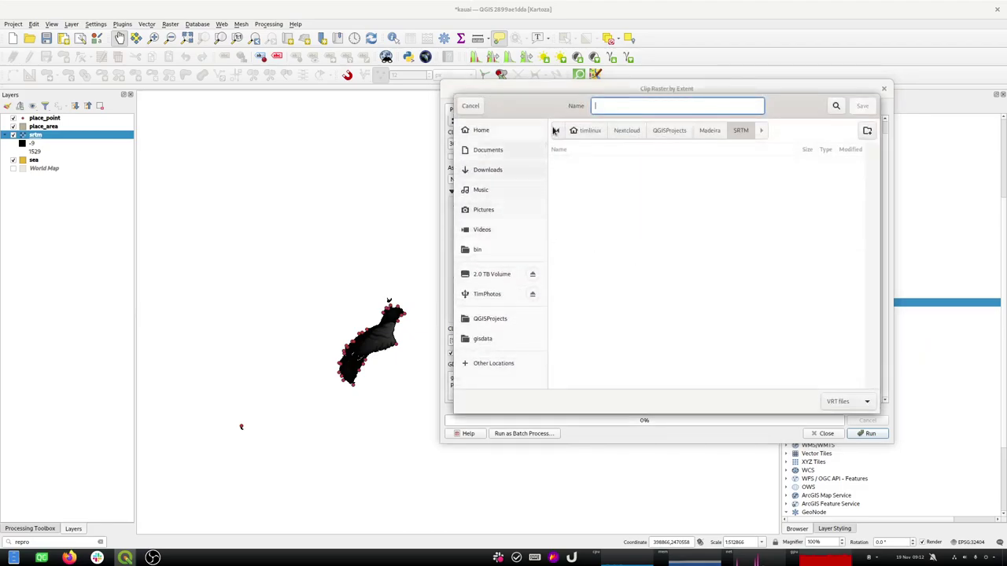
{"action": "left_click", "coordinate": [710, 130]}
{"action": "left_click", "coordinate": [669, 131]}
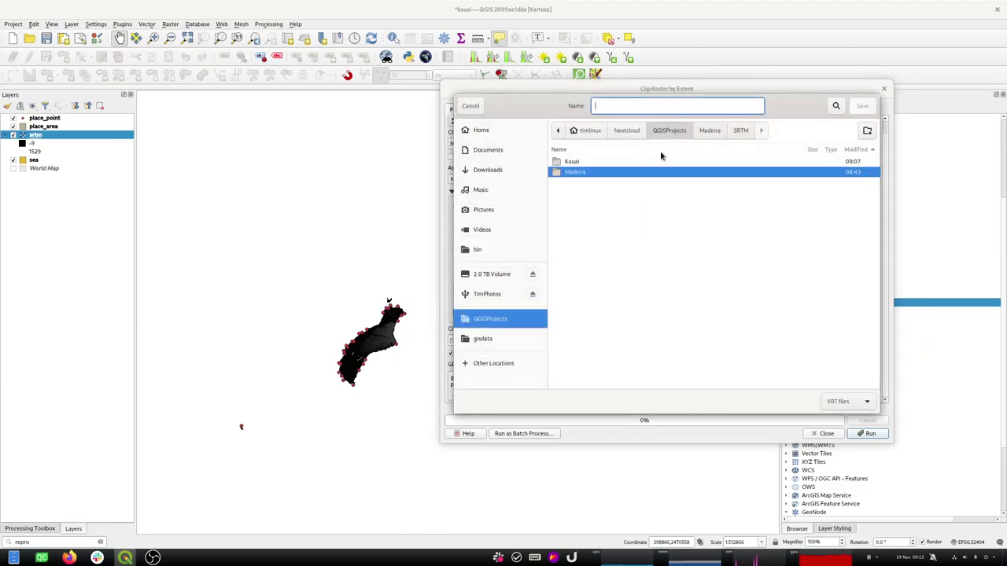
{"action": "double_click", "coordinate": [569, 162]}
{"action": "left_click", "coordinate": [663, 101]}
{"action": "type", "text": "srtm_clipped"}
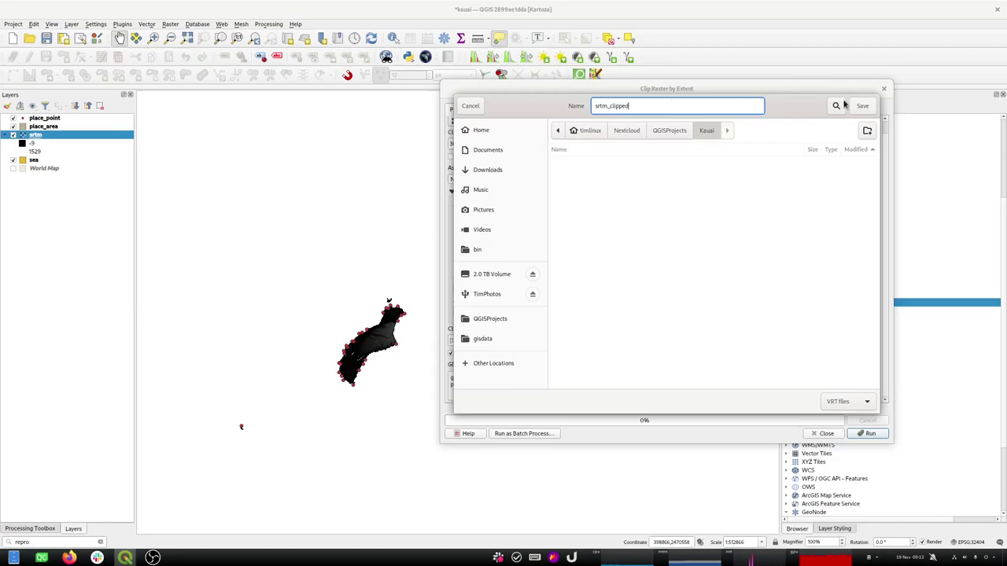
{"action": "left_click", "coordinate": [861, 106]}
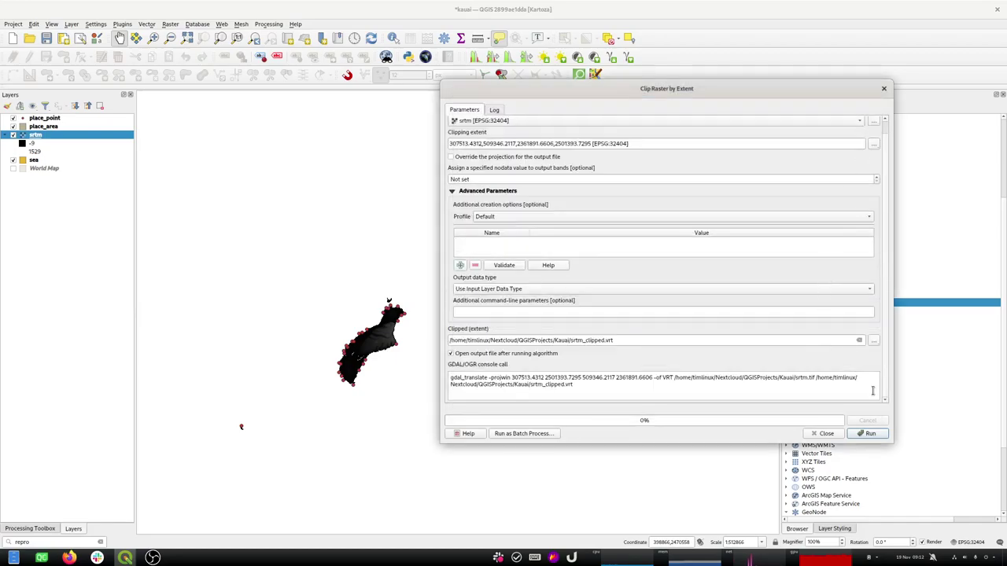
{"action": "left_click", "coordinate": [869, 433]}
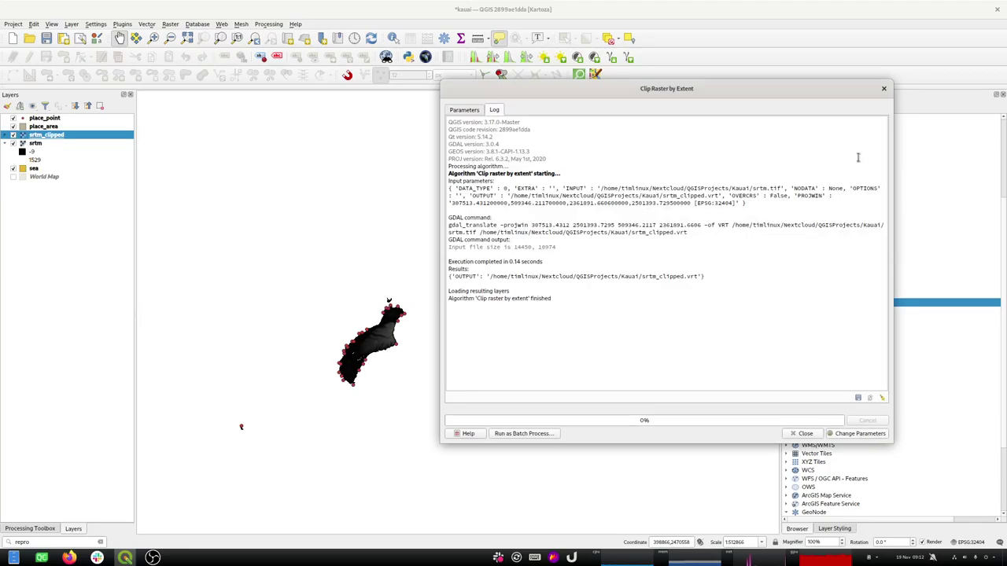
{"action": "left_click", "coordinate": [883, 89]}
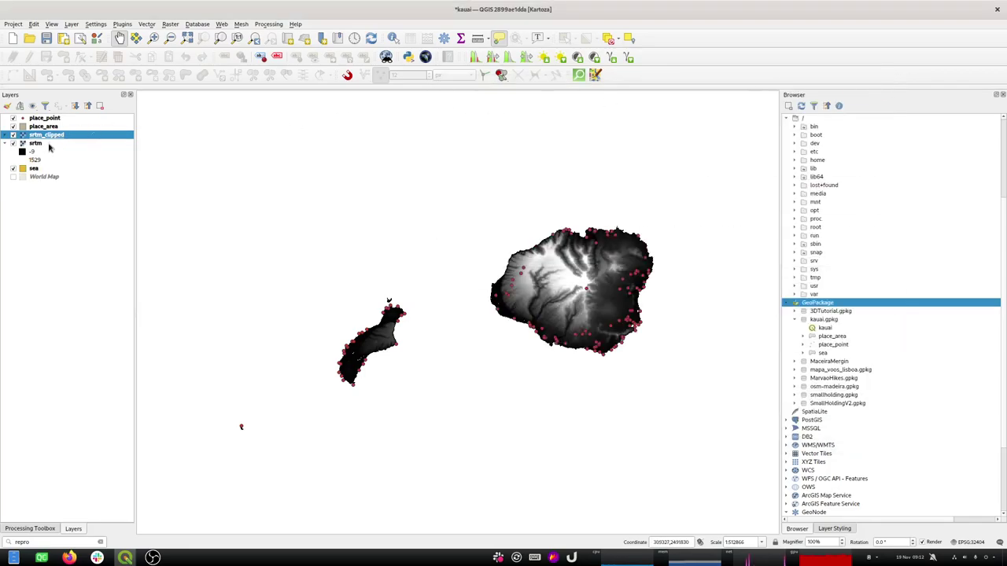
Step: Remove the original srtm layer from the project and check the output files of the Kauai folder in the file manager
{"action": "left_click", "coordinate": [35, 144]}
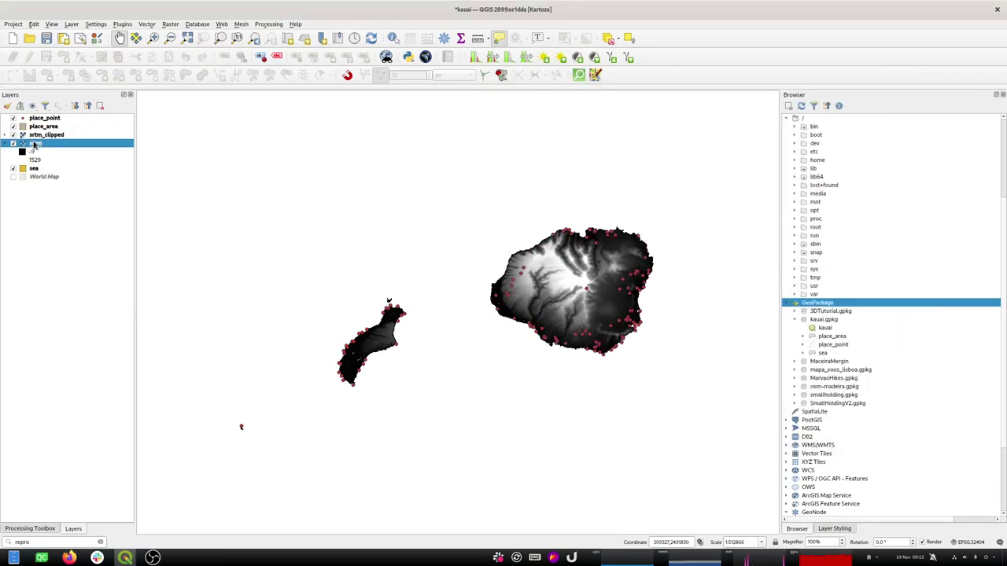
{"action": "key", "text": "ctrl+d"}
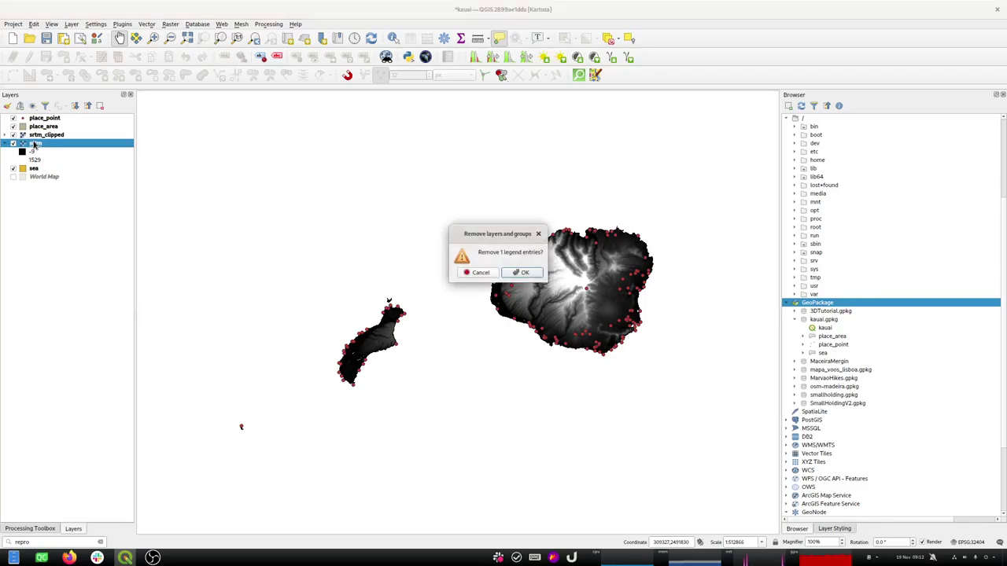
{"action": "key", "text": "Return"}
{"action": "key", "text": "alt+Tab"}
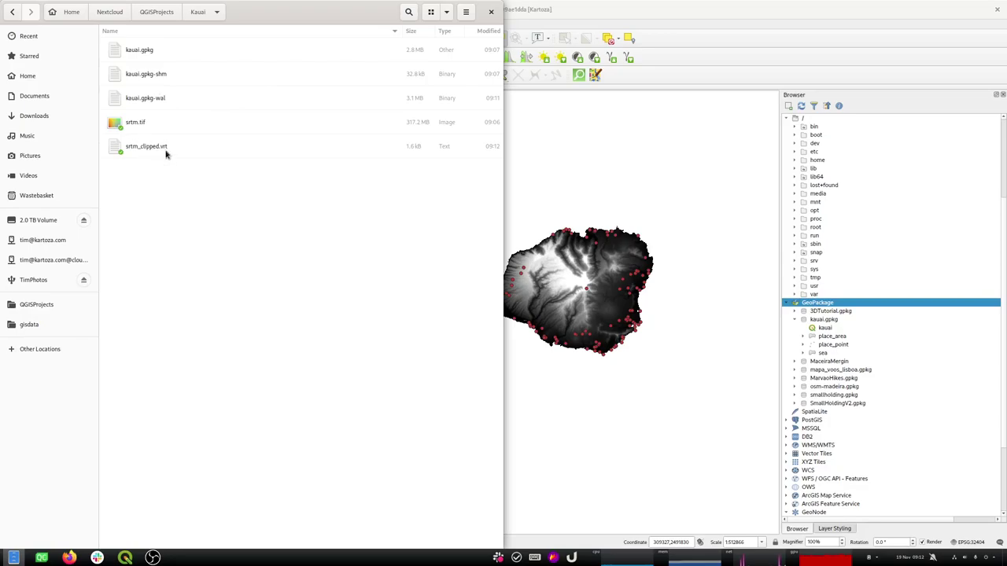
{"action": "key", "text": "alt+Tab"}
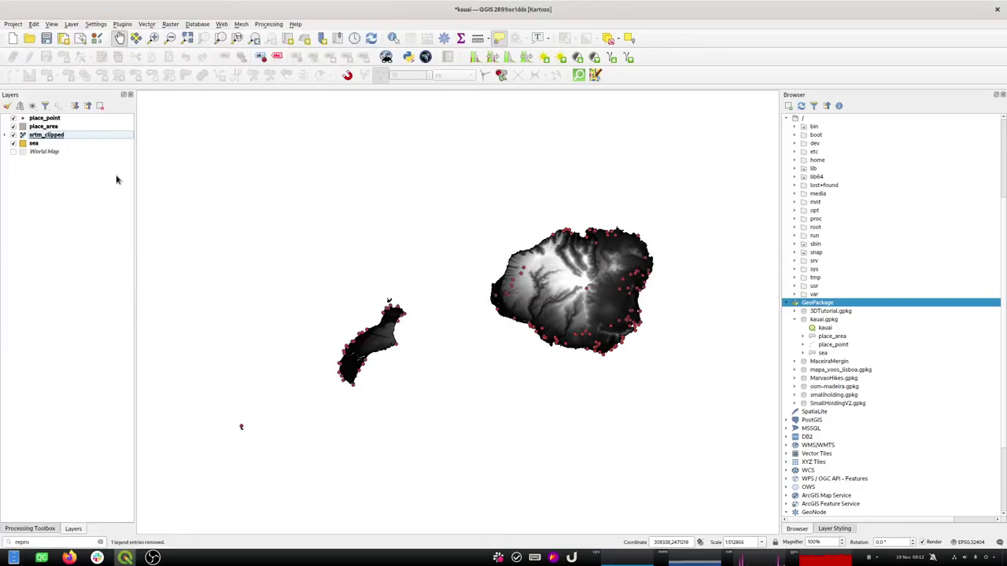
Step: Set up an export of the srtm_clipped layer as a raw-data GeoTIFF named kauai_srtm.tif in the Kauai folder
{"action": "left_click", "coordinate": [57, 138]}
{"action": "right_click", "coordinate": [53, 133]}
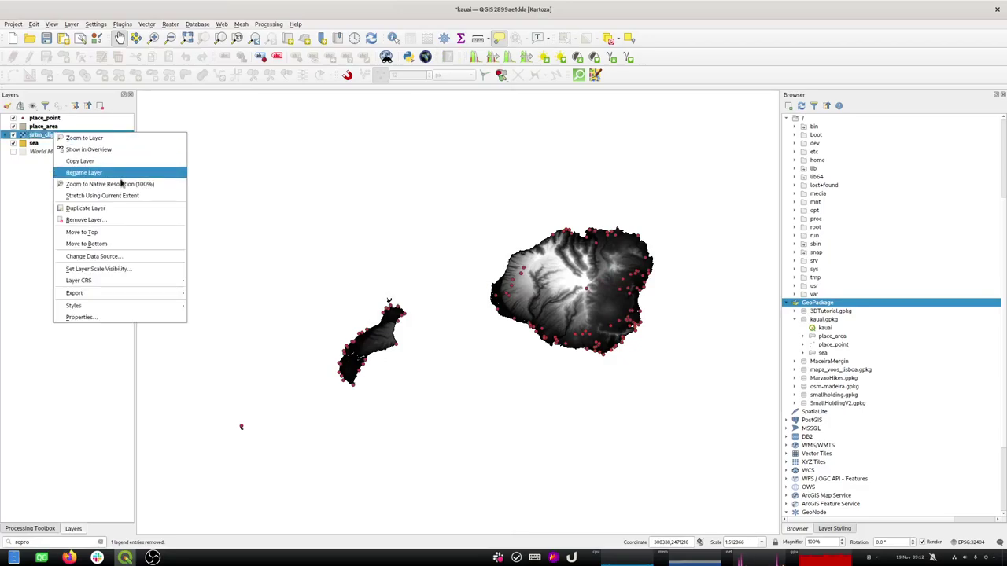
{"action": "mouse_move", "coordinate": [131, 292]}
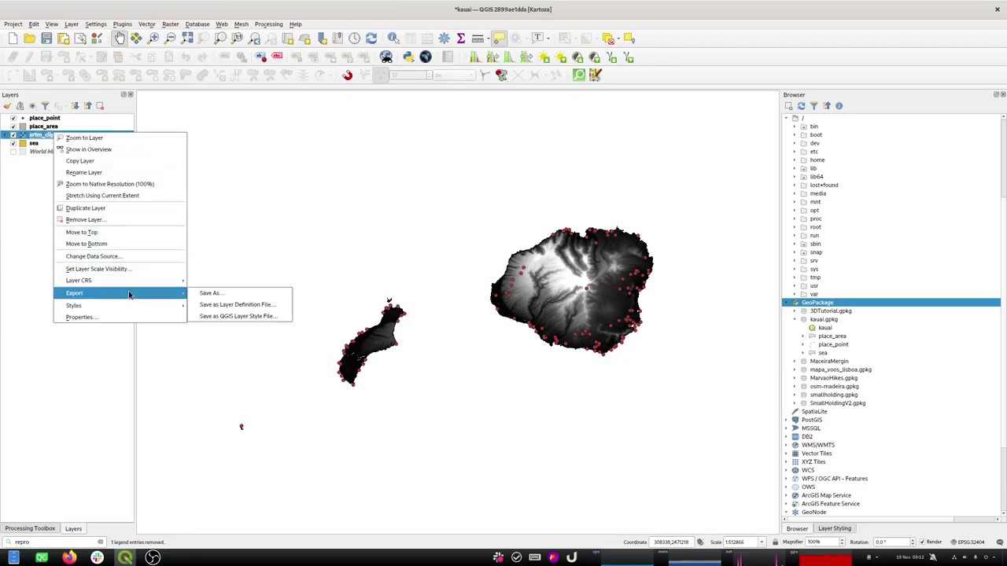
{"action": "left_click", "coordinate": [221, 295]}
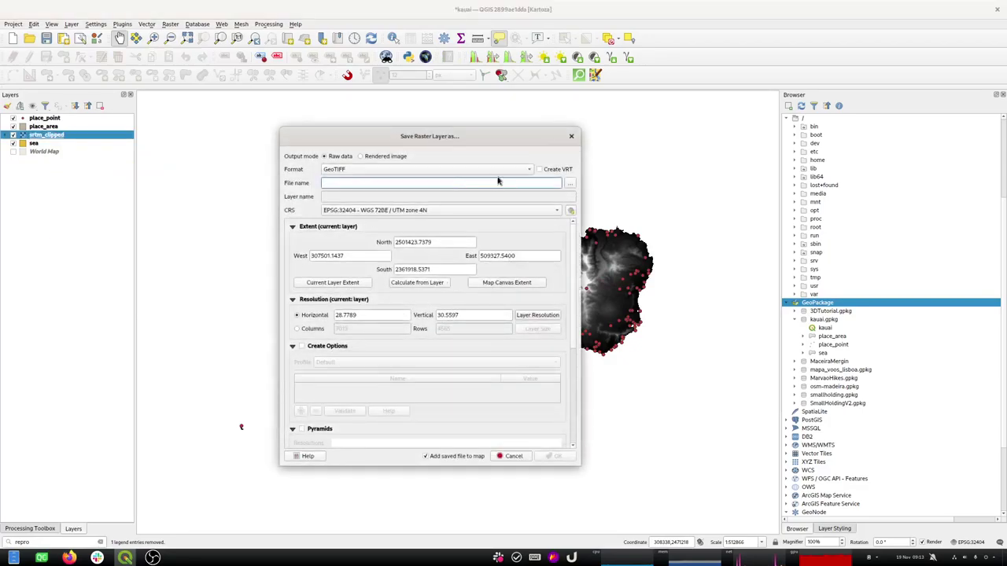
{"action": "left_click", "coordinate": [570, 184]}
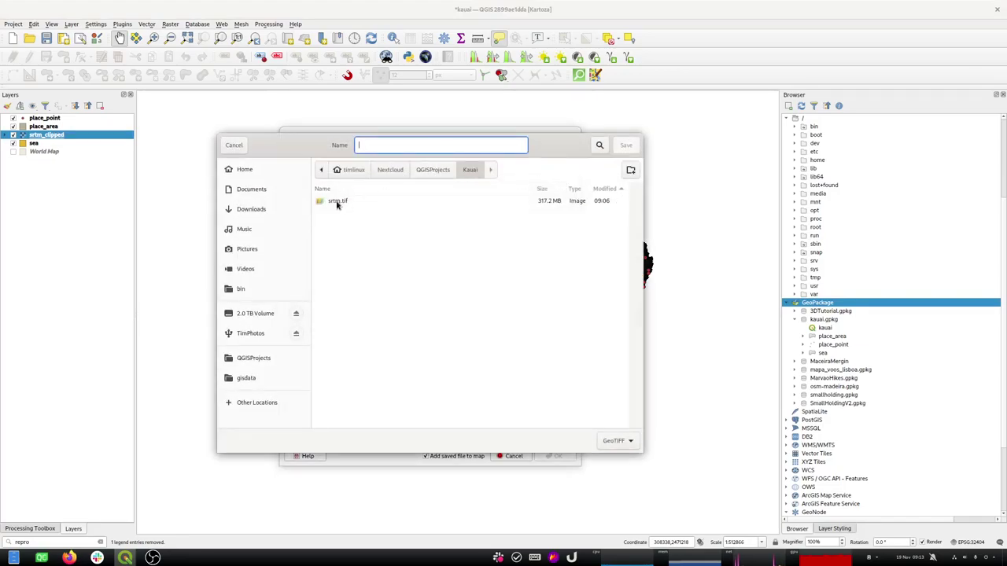
{"action": "left_click", "coordinate": [368, 145]}
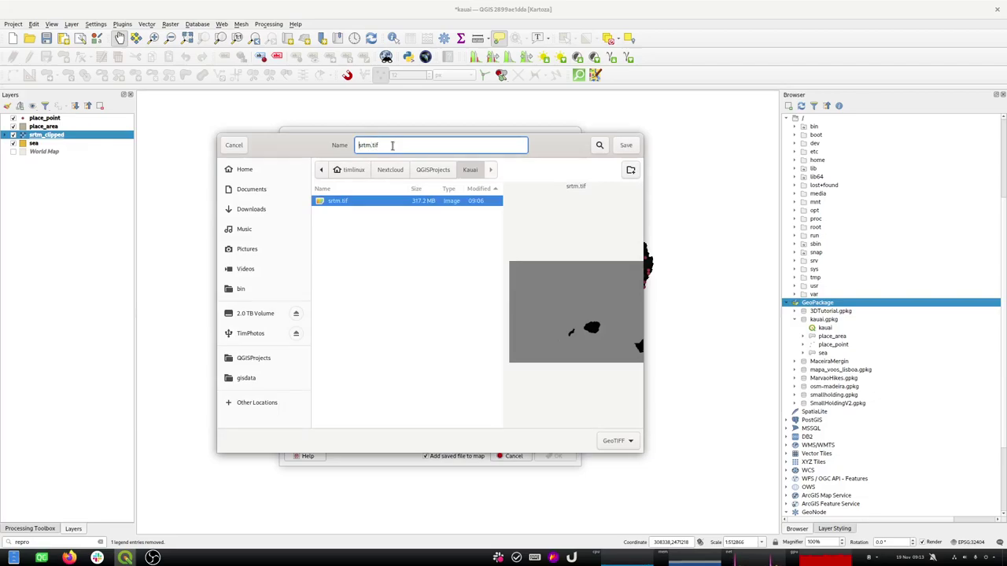
{"action": "type", "text": "kauai_"}
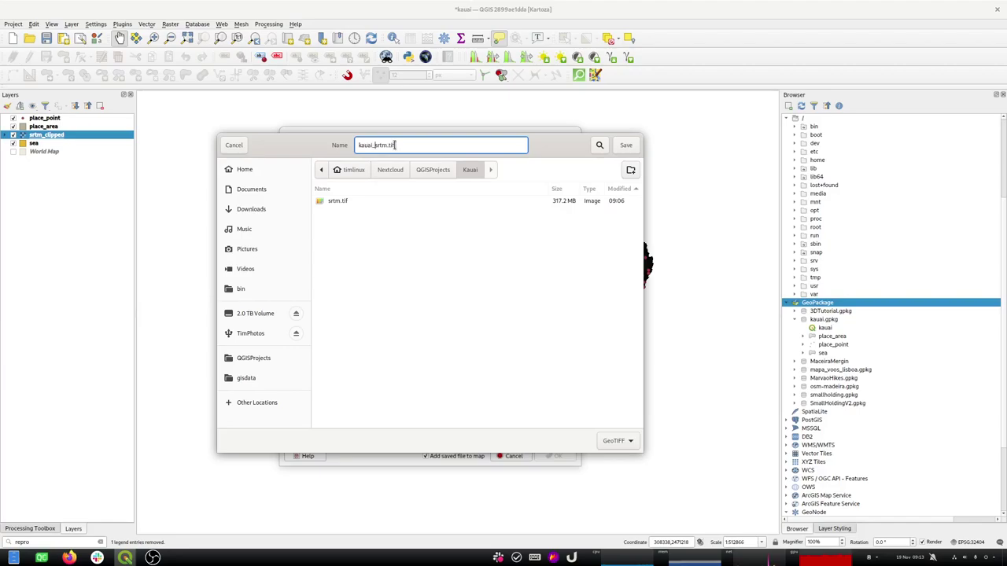
{"action": "left_click", "coordinate": [627, 147]}
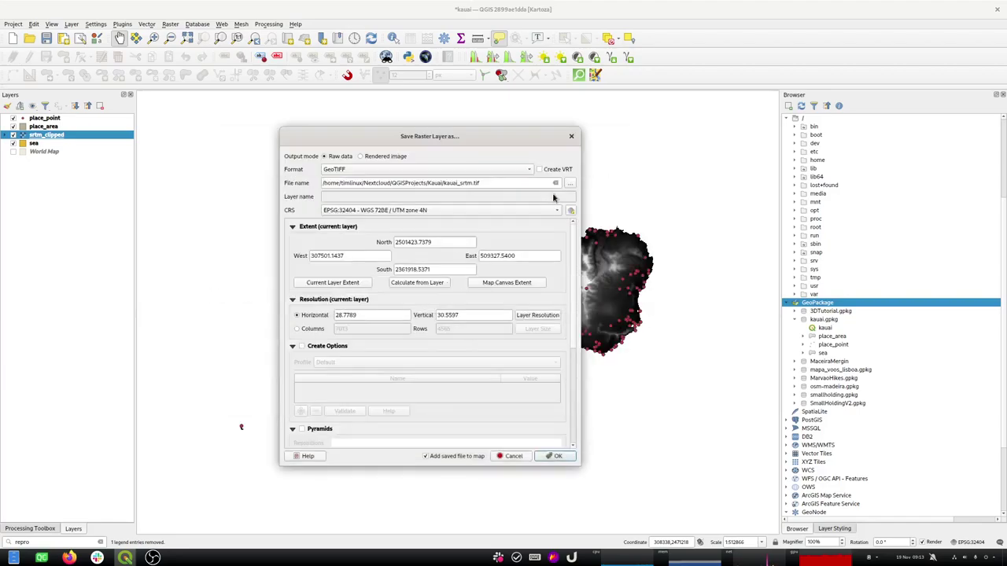
Step: Enable no data values with a range from 0 to 0 and run the raster export
{"action": "left_click_drag", "start_coordinate": [576, 351], "coordinate": [583, 469]}
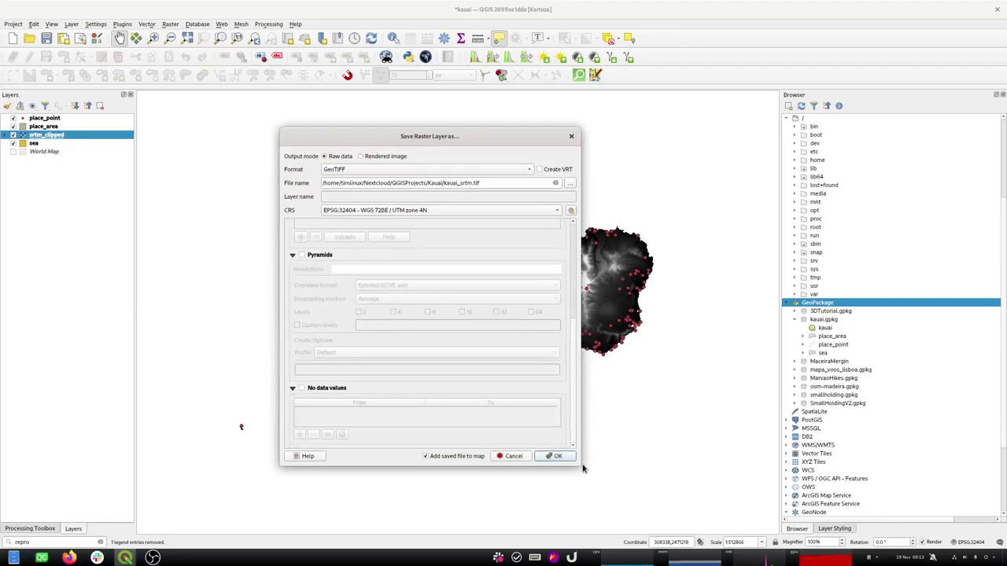
{"action": "left_click", "coordinate": [302, 389]}
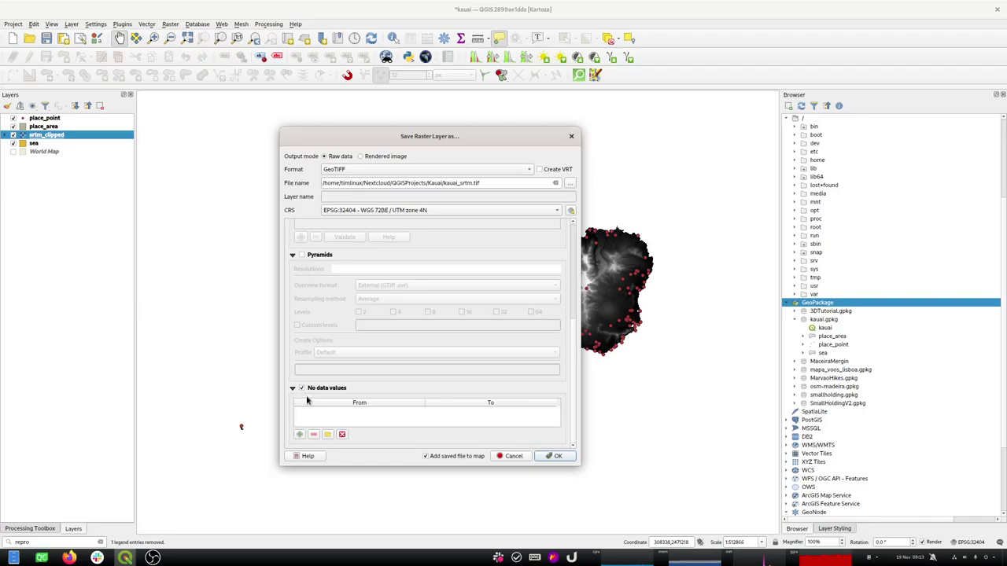
{"action": "left_click", "coordinate": [300, 434]}
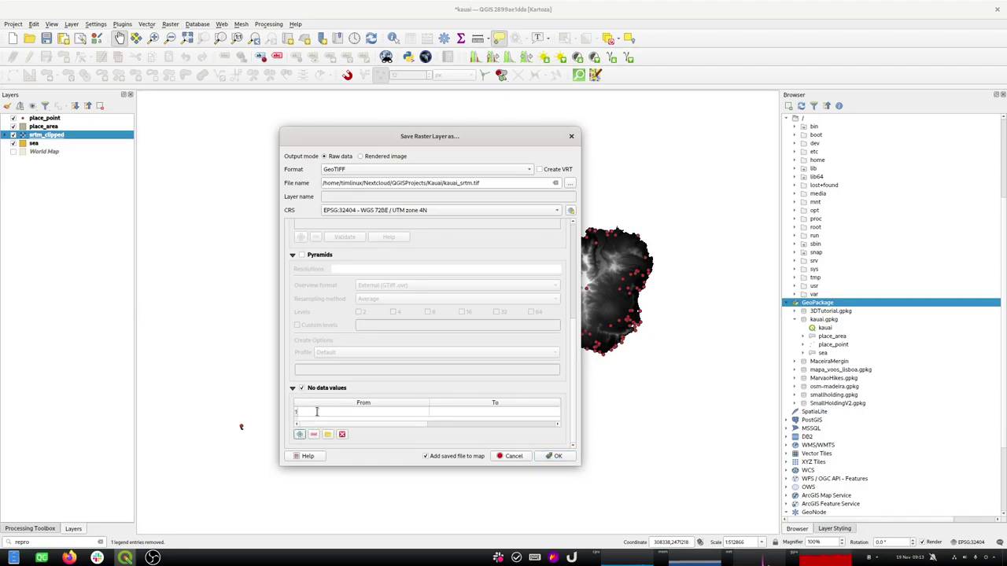
{"action": "double_click", "coordinate": [458, 408]}
{"action": "type", "text": "0"}
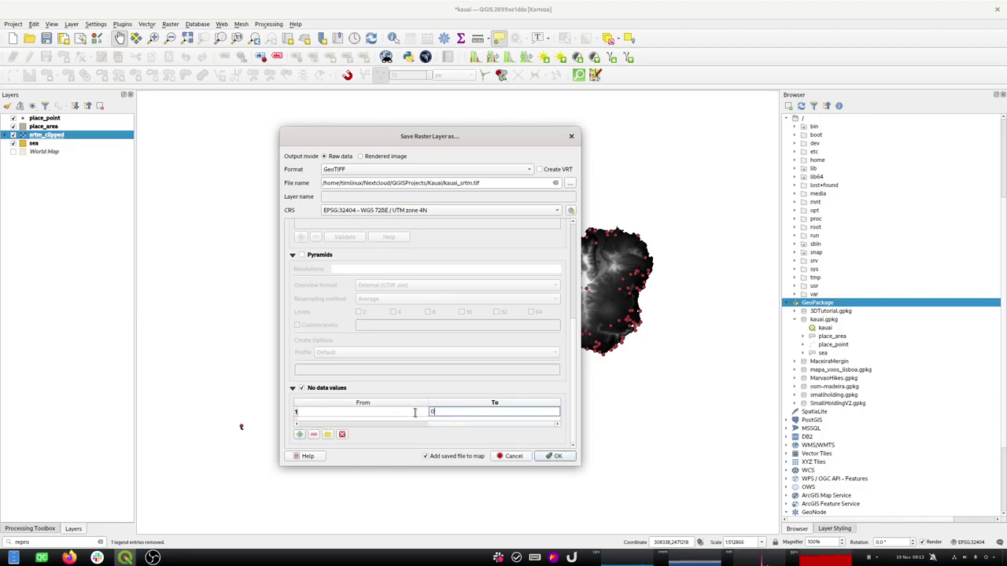
{"action": "double_click", "coordinate": [362, 411]}
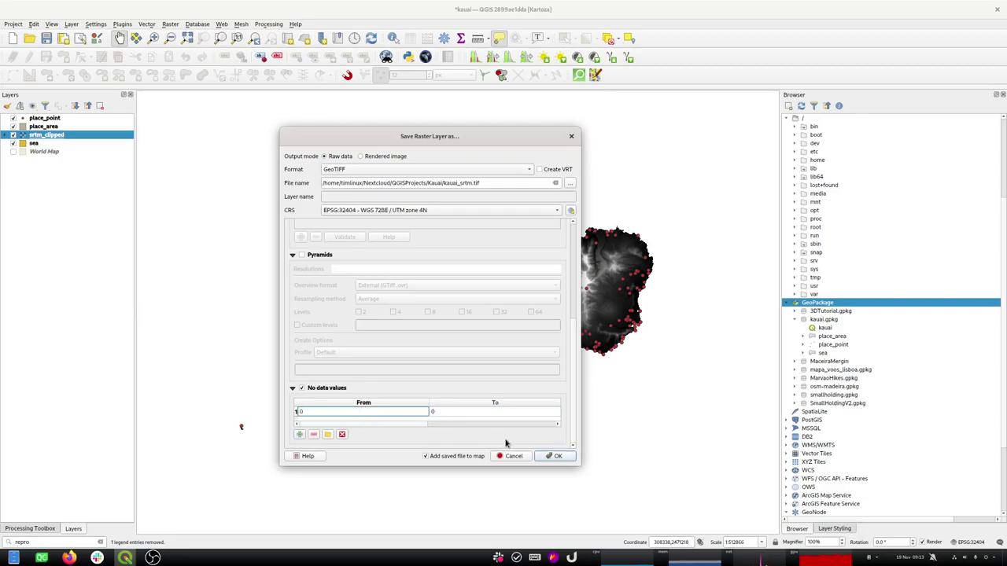
{"action": "left_click", "coordinate": [555, 456]}
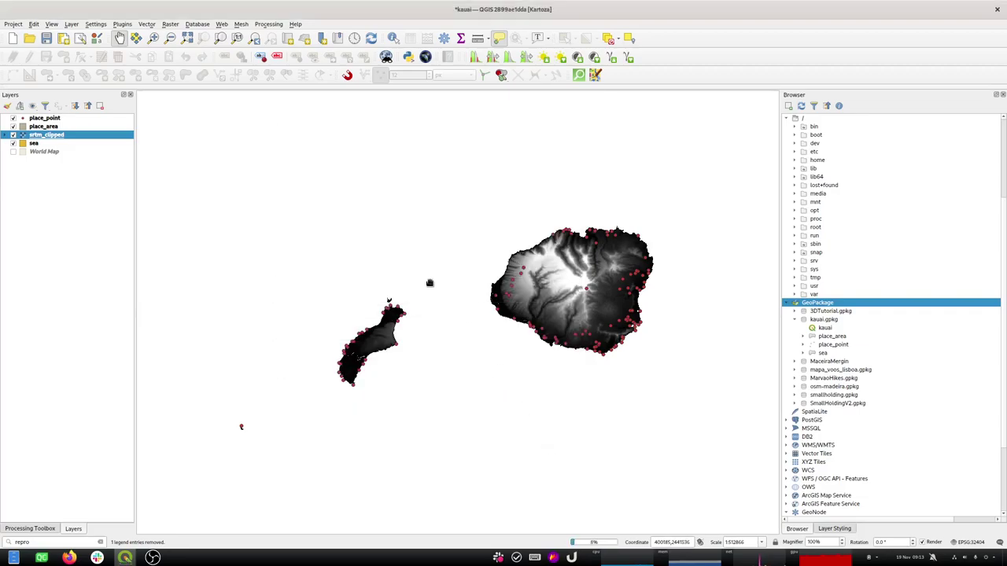
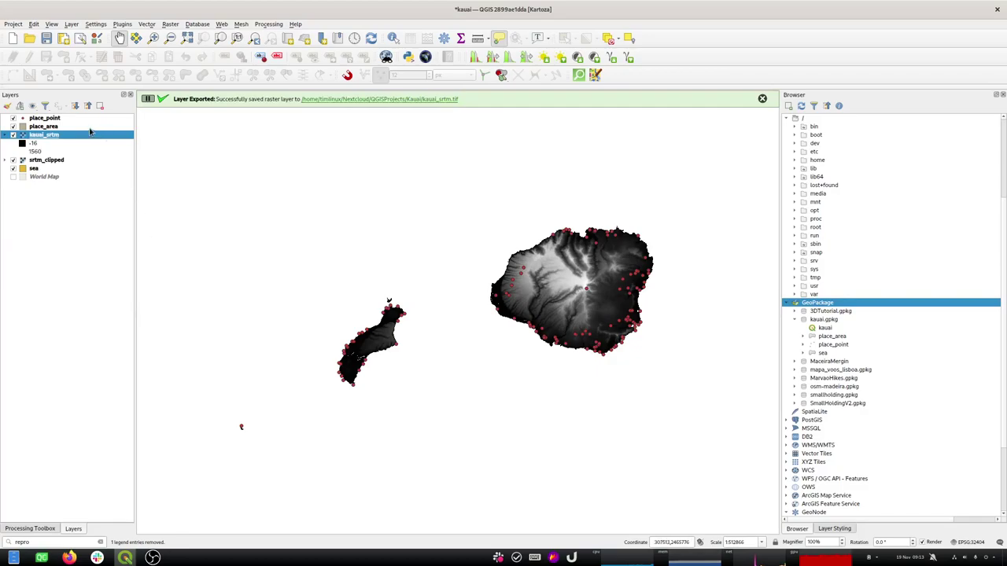
Step: Remove the srtm_clipped layer from the project
{"action": "left_click", "coordinate": [47, 161]}
{"action": "key", "text": "ctrl+d"}
{"action": "left_click", "coordinate": [523, 273]}
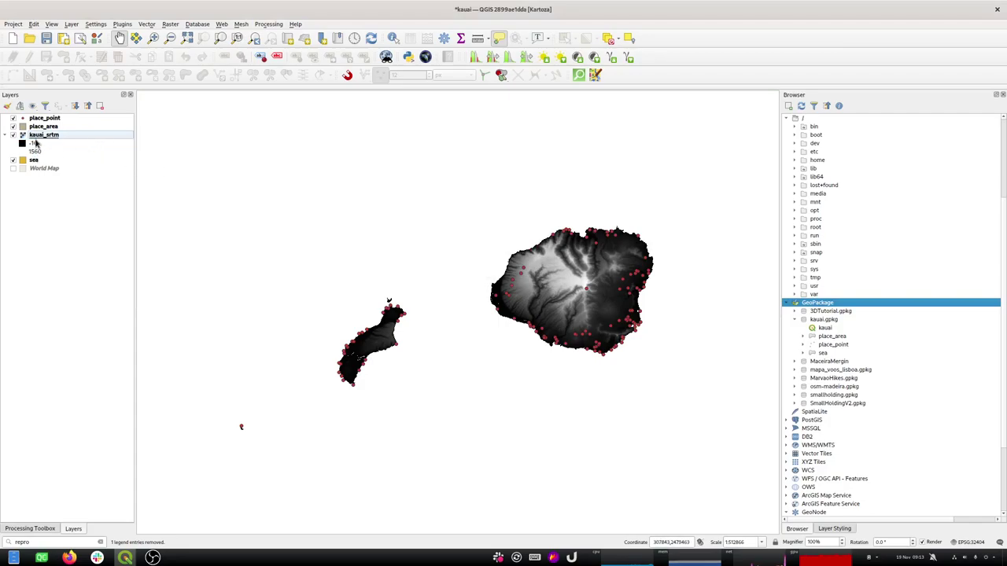
Step: Switch to the file manager and delete srtm.tif and srtm_clipped.vrt from the Kauai folder
{"action": "key", "text": "alt+Tab"}
{"action": "left_click", "coordinate": [137, 145]}
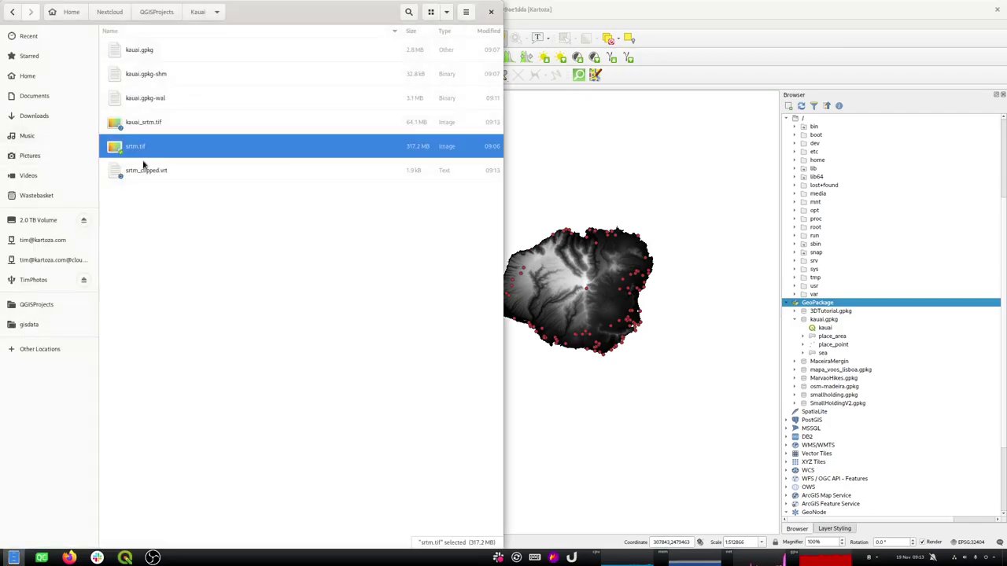
{"action": "left_click", "coordinate": [140, 172], "text": "ctrl"}
{"action": "key", "text": "ctrl+d"}
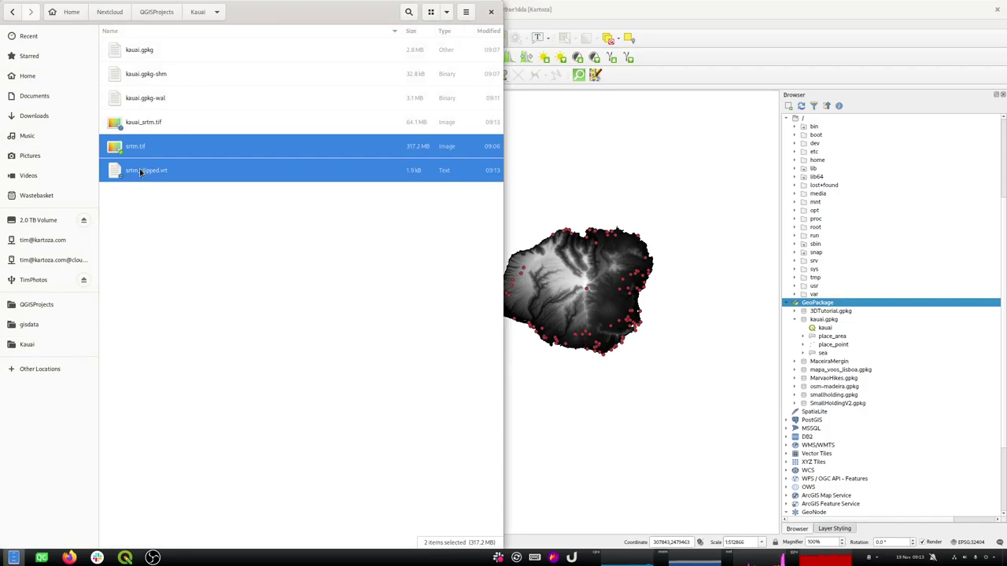
{"action": "key", "text": "Return"}
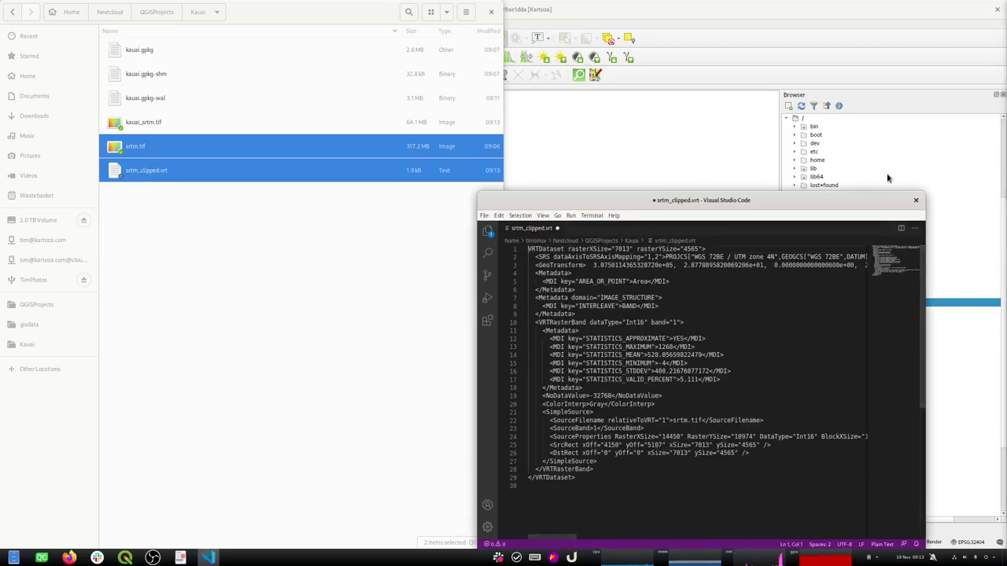
{"action": "left_click", "coordinate": [915, 203]}
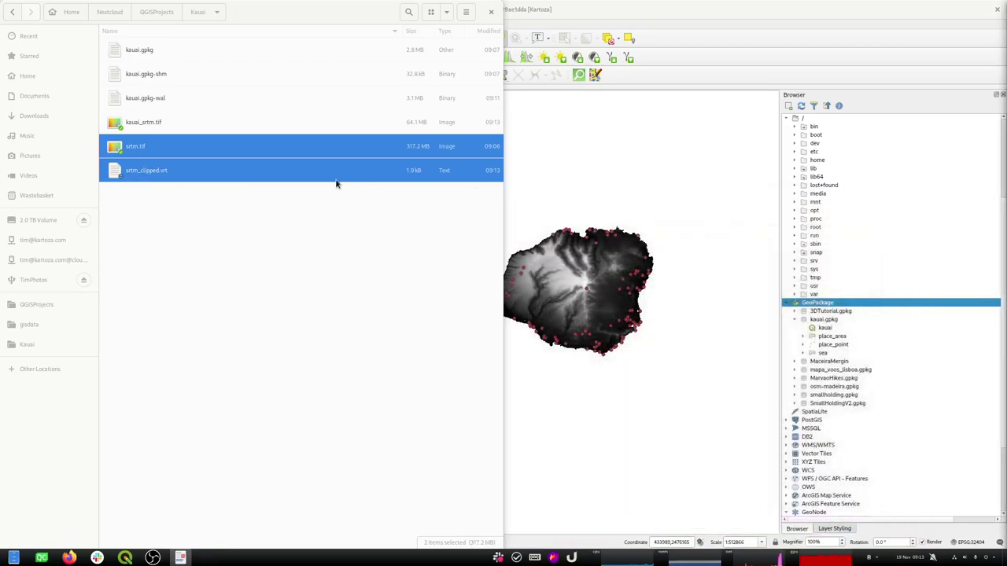
{"action": "left_click", "coordinate": [159, 146]}
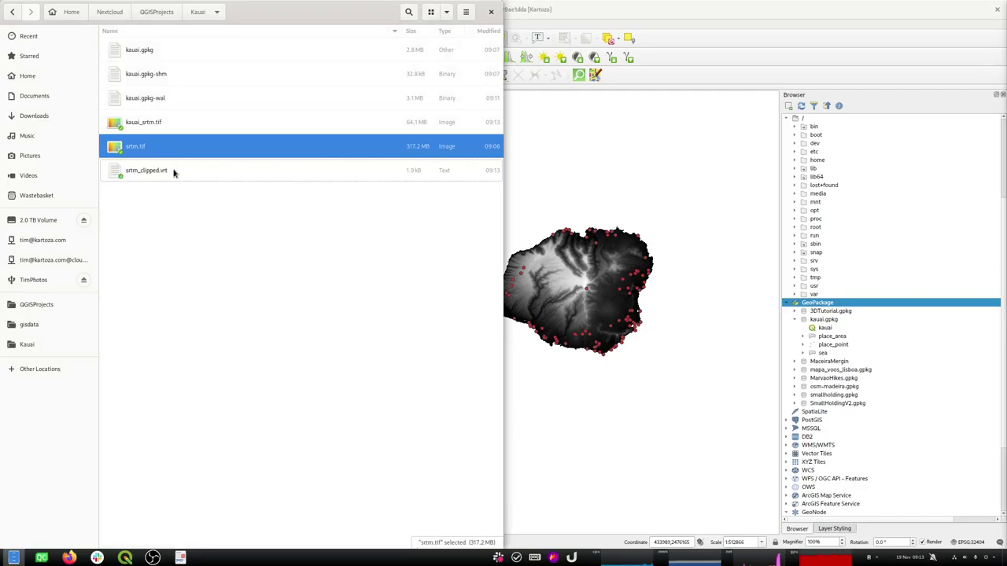
{"action": "left_click", "coordinate": [173, 172], "text": "shift"}
{"action": "key", "text": "Delete"}
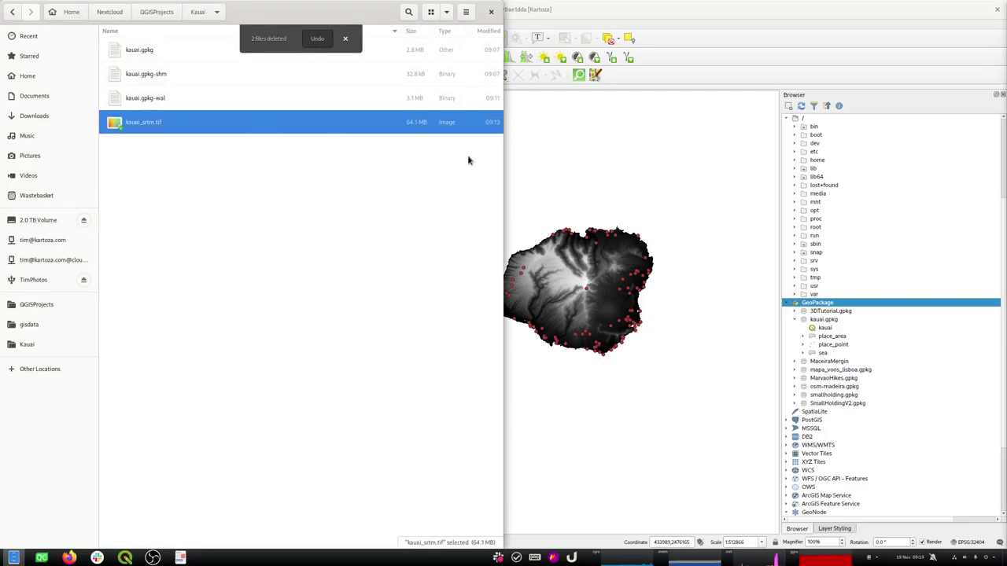
Step: Return to QGIS and save the kauai project
{"action": "left_click", "coordinate": [579, 17]}
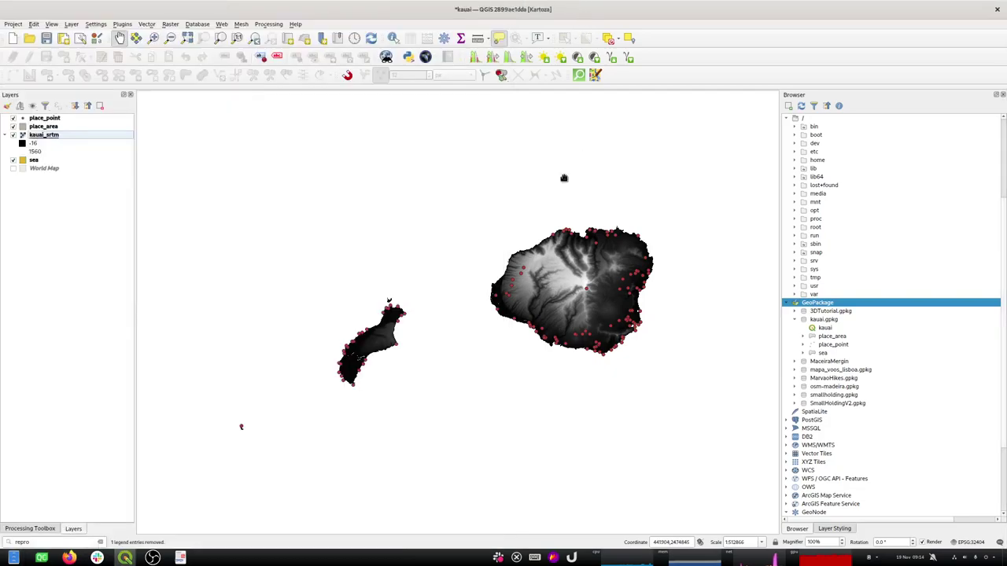
{"action": "left_click", "coordinate": [46, 38]}
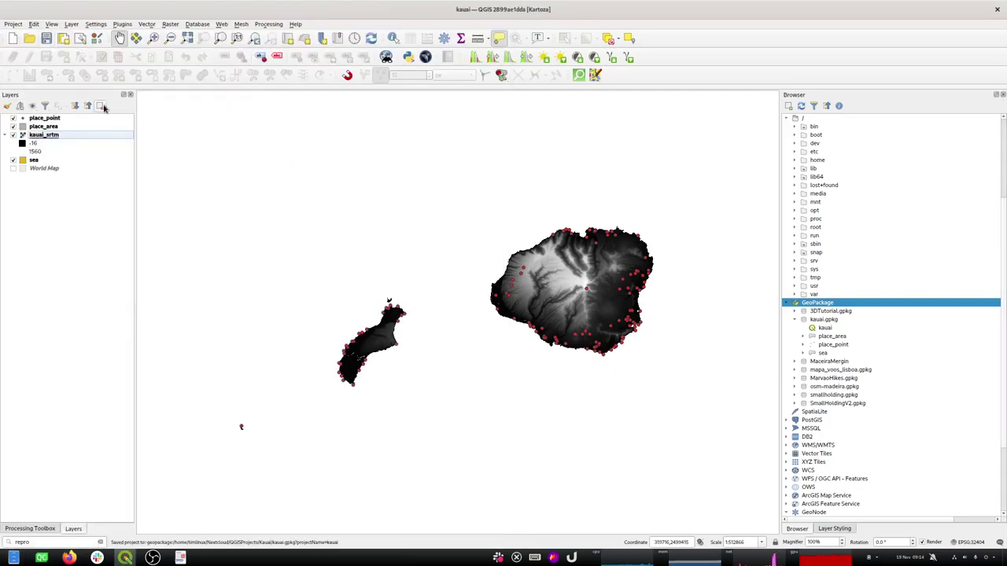
Step: Duplicate the kauai_srtm layer and select the copy
{"action": "left_click", "coordinate": [32, 137]}
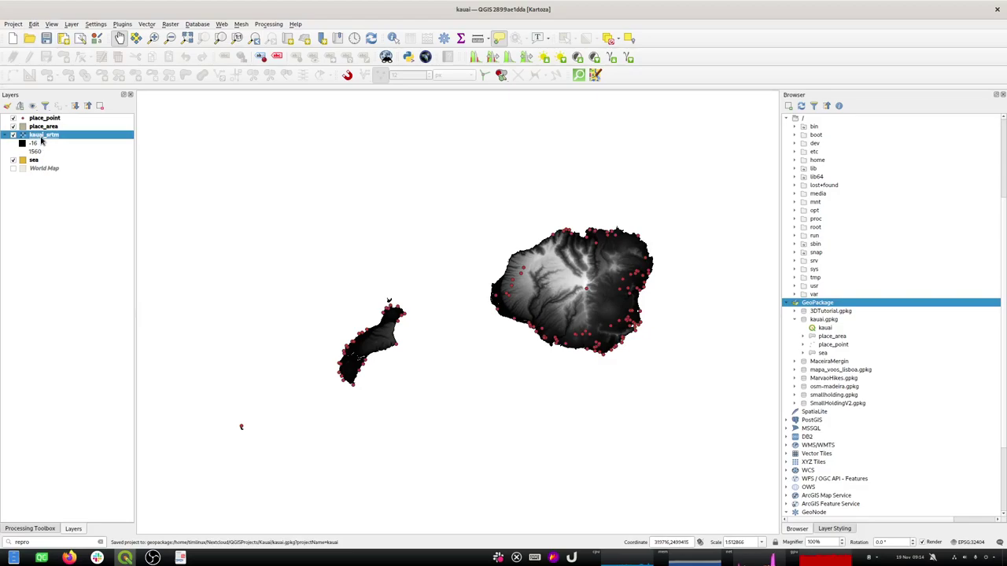
{"action": "right_click", "coordinate": [42, 142]}
{"action": "left_click", "coordinate": [88, 212]}
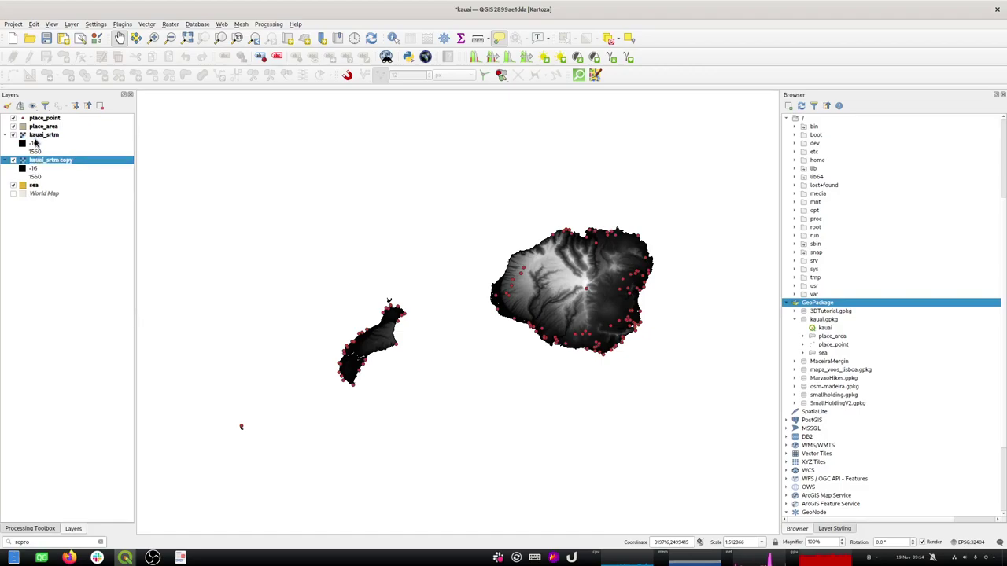
{"action": "left_click", "coordinate": [37, 137]}
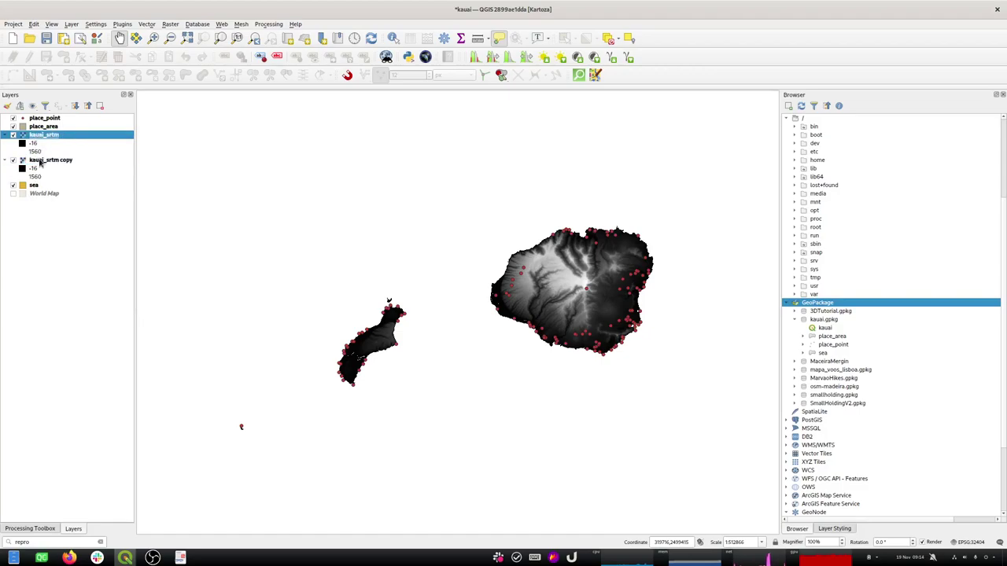
{"action": "left_click", "coordinate": [40, 162]}
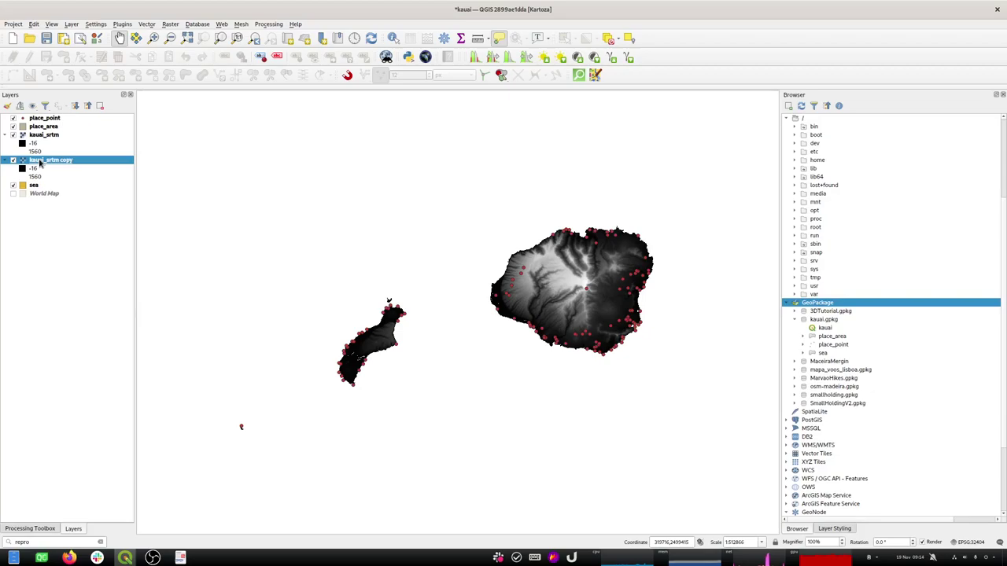
Step: Try to apply the Hillshade render type to the kauai_srtm copy layer in its symbology properties
{"action": "double_click", "coordinate": [40, 161]}
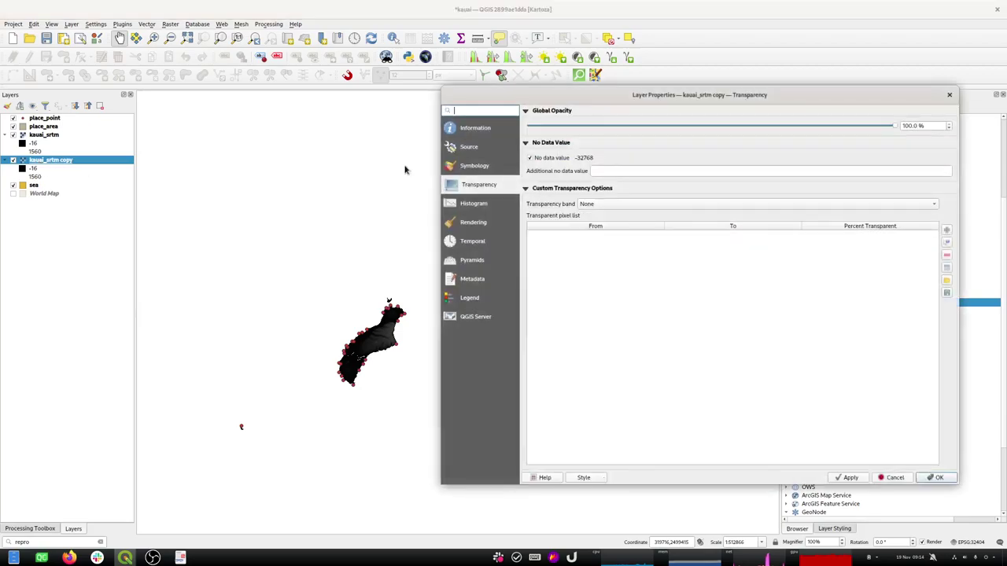
{"action": "left_click", "coordinate": [474, 167]}
{"action": "left_click", "coordinate": [595, 128]}
{"action": "left_click", "coordinate": [587, 149]}
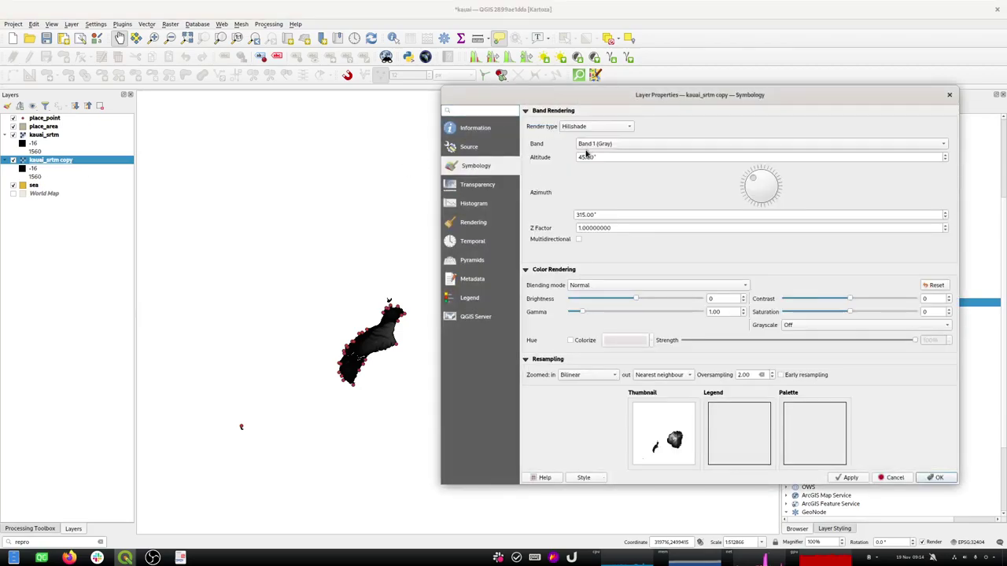
{"action": "left_click", "coordinate": [857, 478]}
{"action": "left_click_drag", "start_coordinate": [637, 97], "coordinate": [688, 110]}
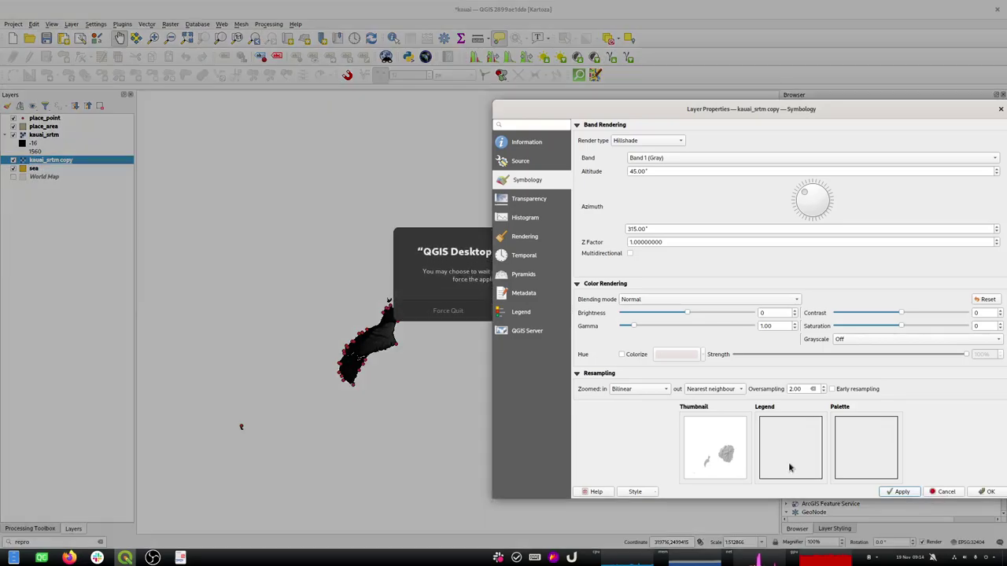
{"action": "left_click_drag", "start_coordinate": [816, 110], "coordinate": [166, 110]}
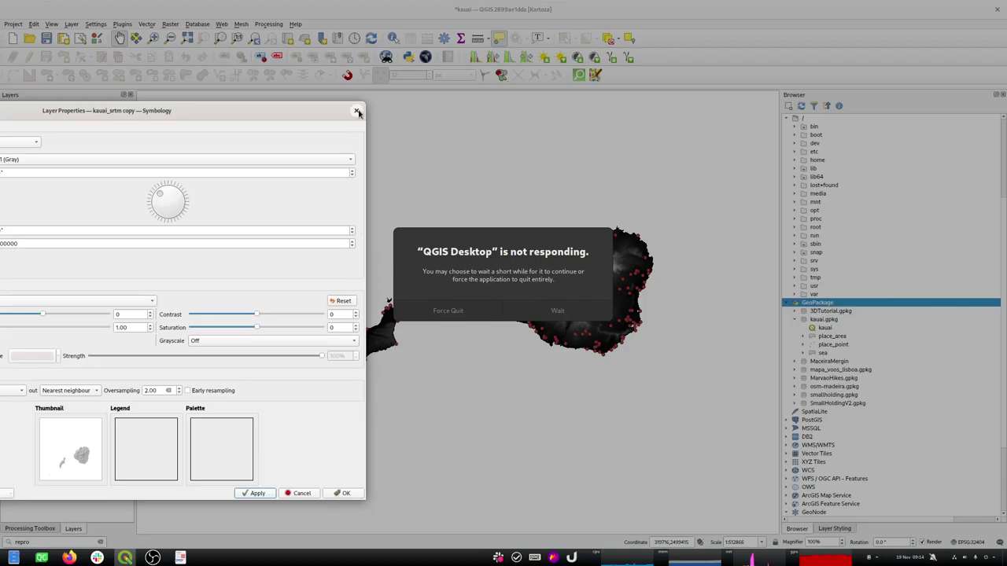
{"action": "left_click_drag", "start_coordinate": [254, 105], "coordinate": [1006, 68]}
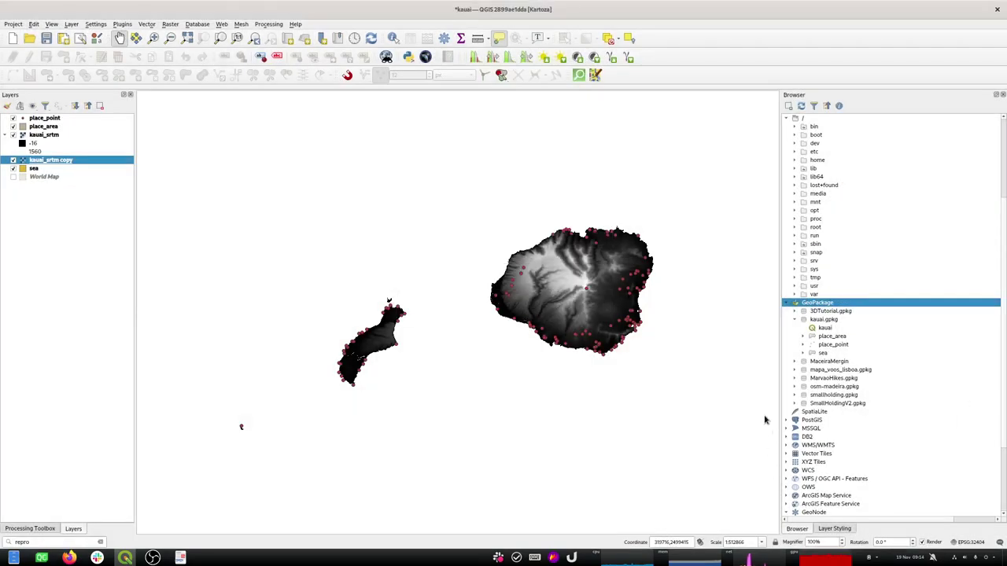
Step: Relaunch QGIS by running the qgis project in Qt Creator, and reopen the recent kauai project
{"action": "key", "text": "super+Page_Down"}
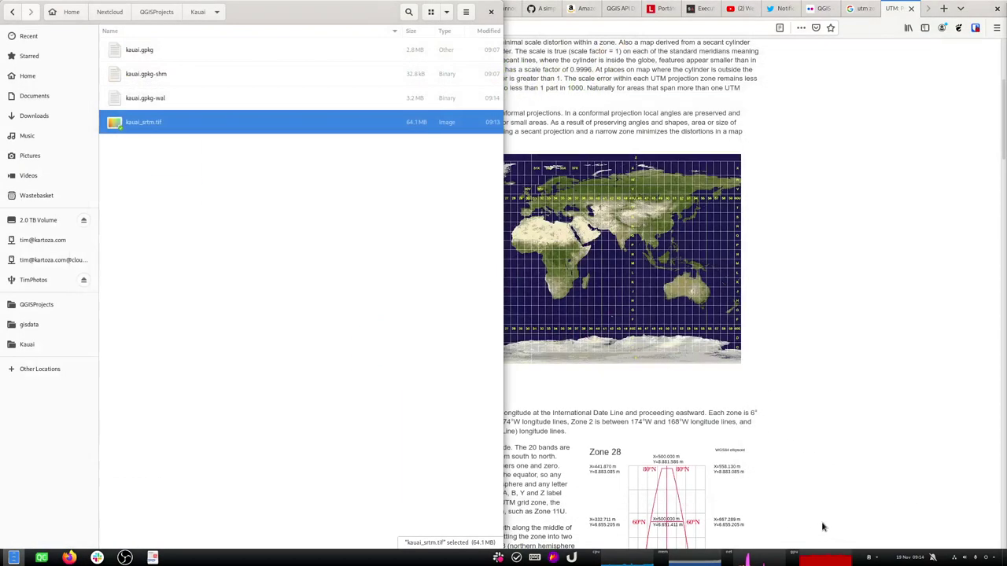
{"action": "left_click", "coordinate": [45, 557]}
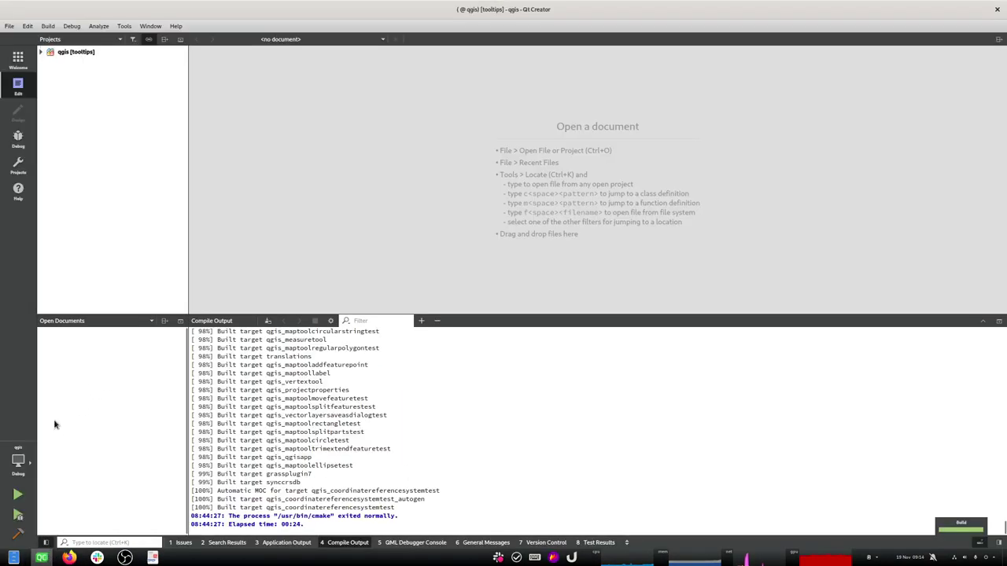
{"action": "left_click", "coordinate": [22, 491]}
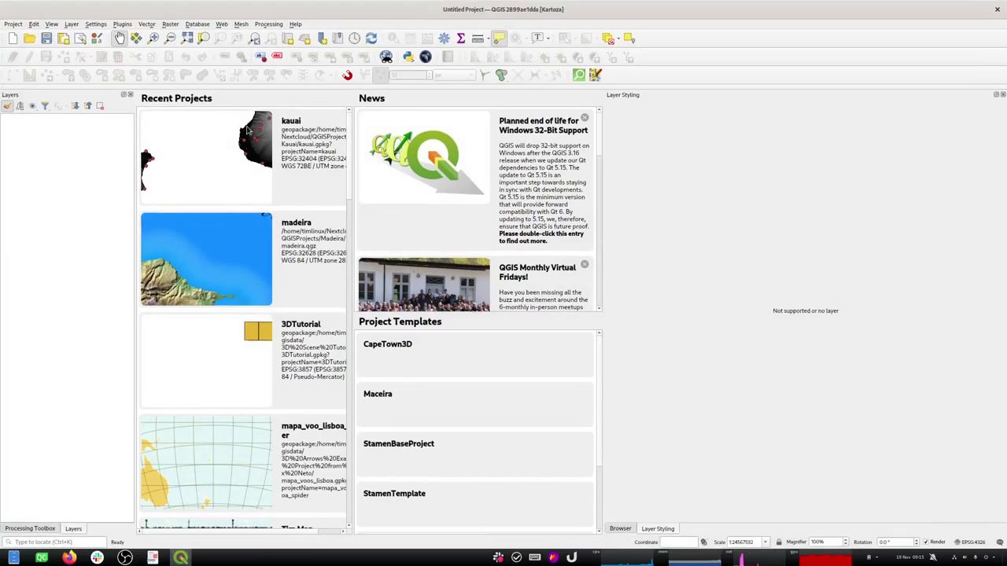
{"action": "left_click", "coordinate": [210, 136]}
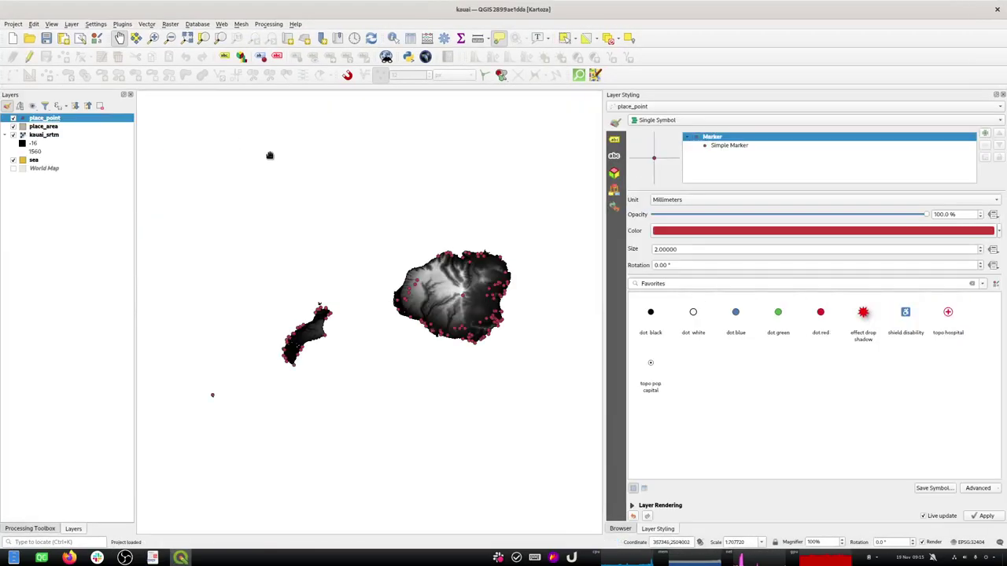
Step: Duplicate the kauai_srtm layer in the reopened project and rename the copy as Hillshade
{"action": "left_click", "coordinate": [41, 136]}
{"action": "right_click", "coordinate": [39, 139]}
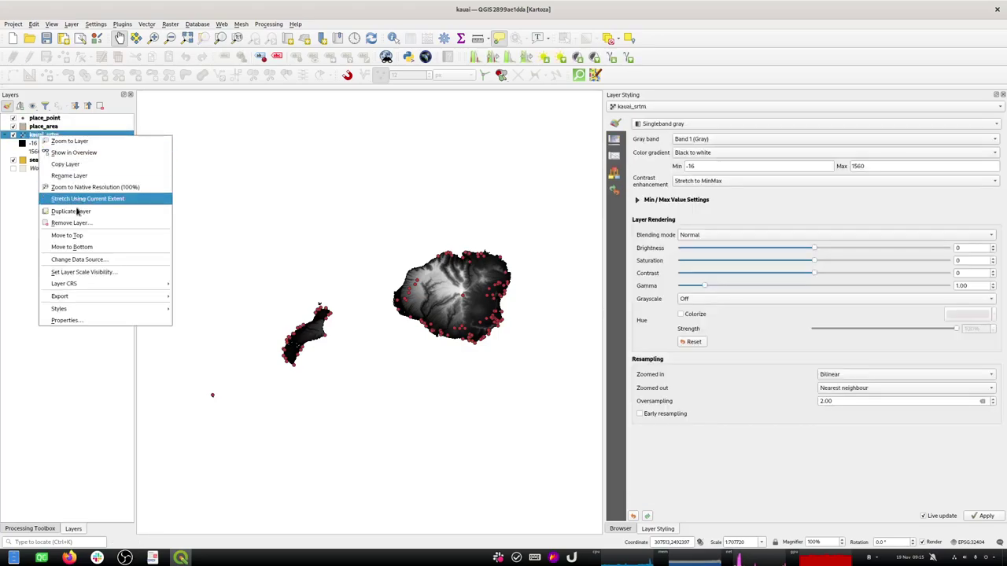
{"action": "left_click", "coordinate": [126, 211]}
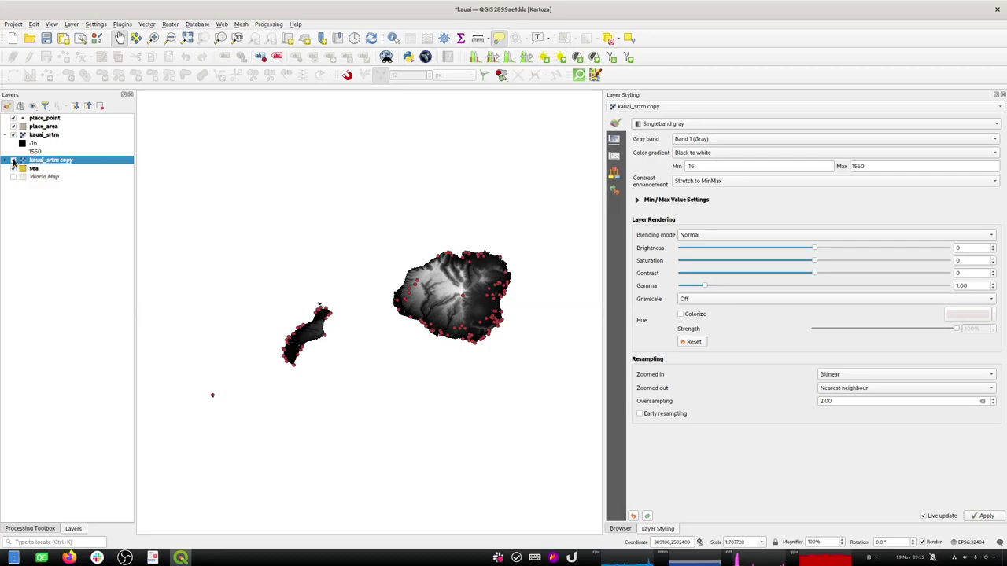
{"action": "right_click", "coordinate": [39, 162]}
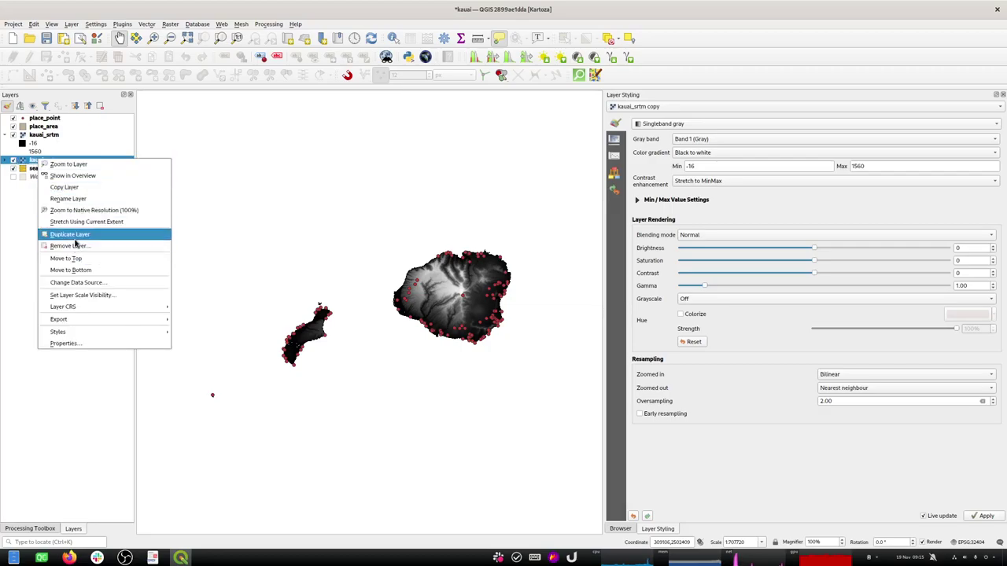
{"action": "left_click", "coordinate": [69, 198]}
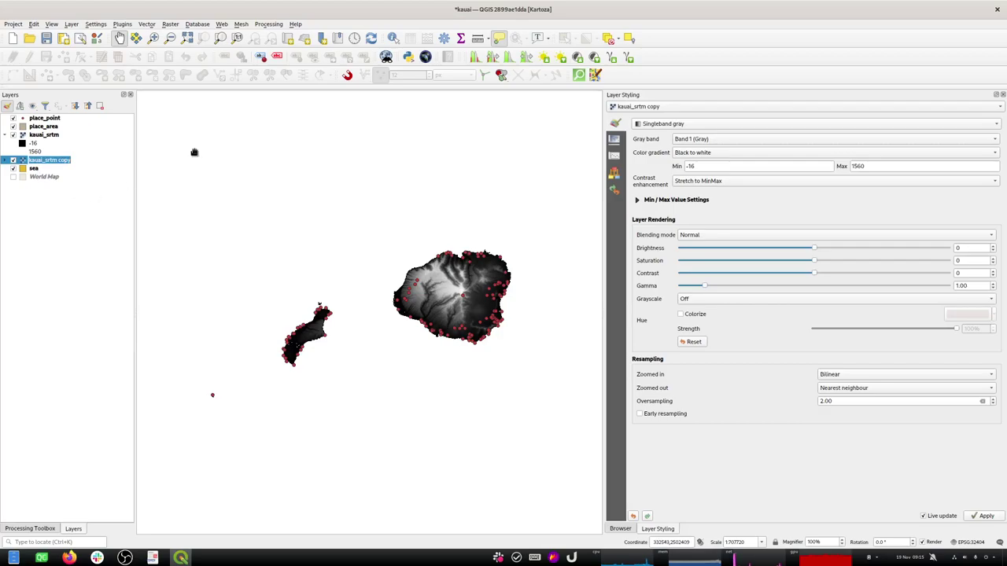
{"action": "type", "text": "Hi"}
{"action": "key", "text": "Return"}
Step: Rename the original kauai_srtm layer as Relief
{"action": "left_click", "coordinate": [44, 137]}
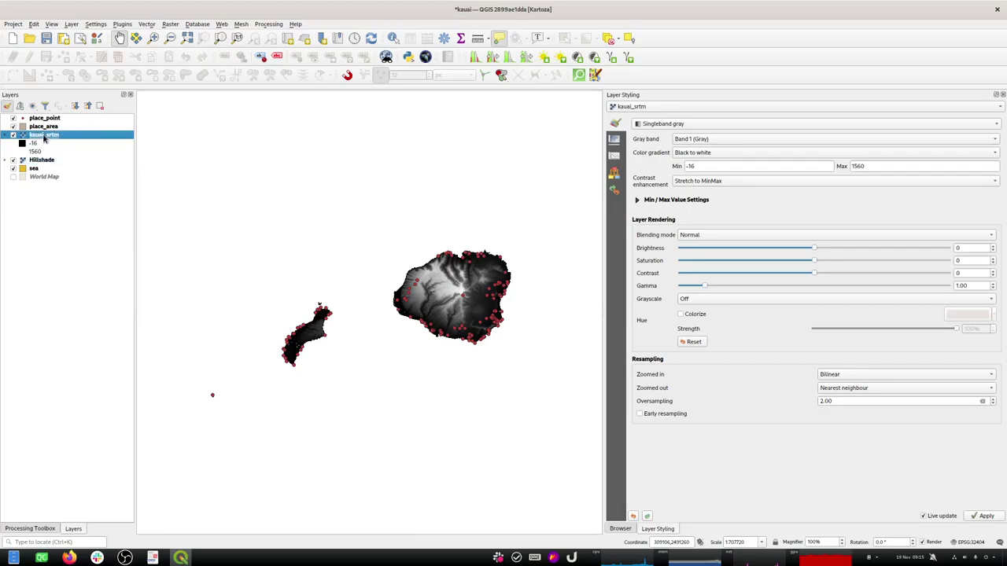
{"action": "right_click", "coordinate": [45, 137]}
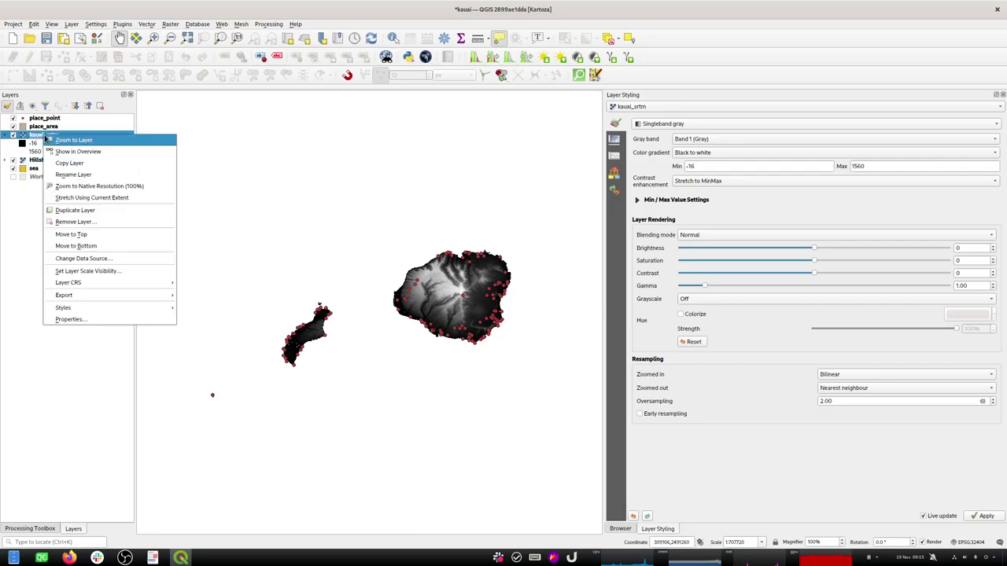
{"action": "left_click", "coordinate": [75, 176]}
{"action": "type", "text": "Relief"}
{"action": "key", "text": "Return"}
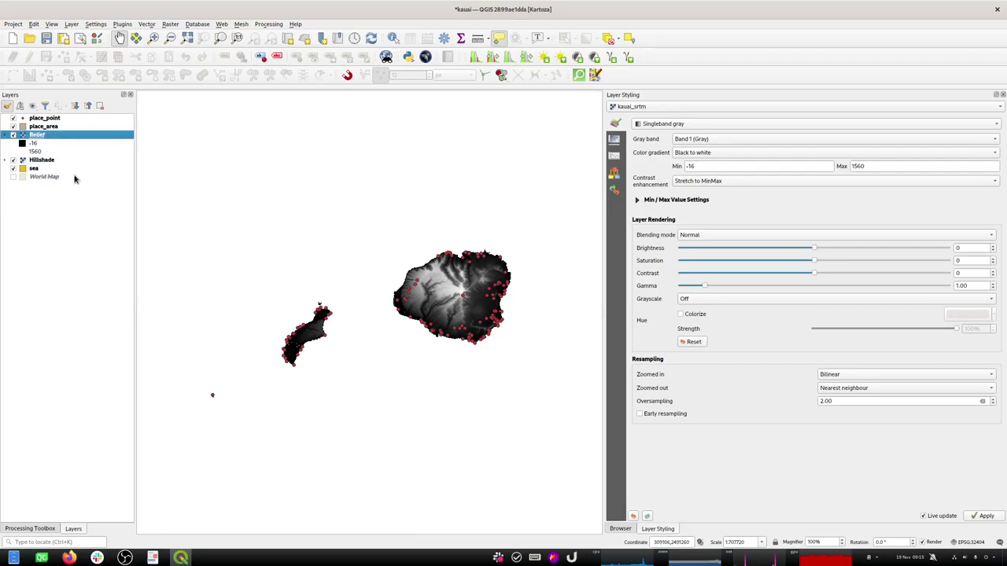
Step: Rename the place_area layer as Islands
{"action": "right_click", "coordinate": [49, 126]}
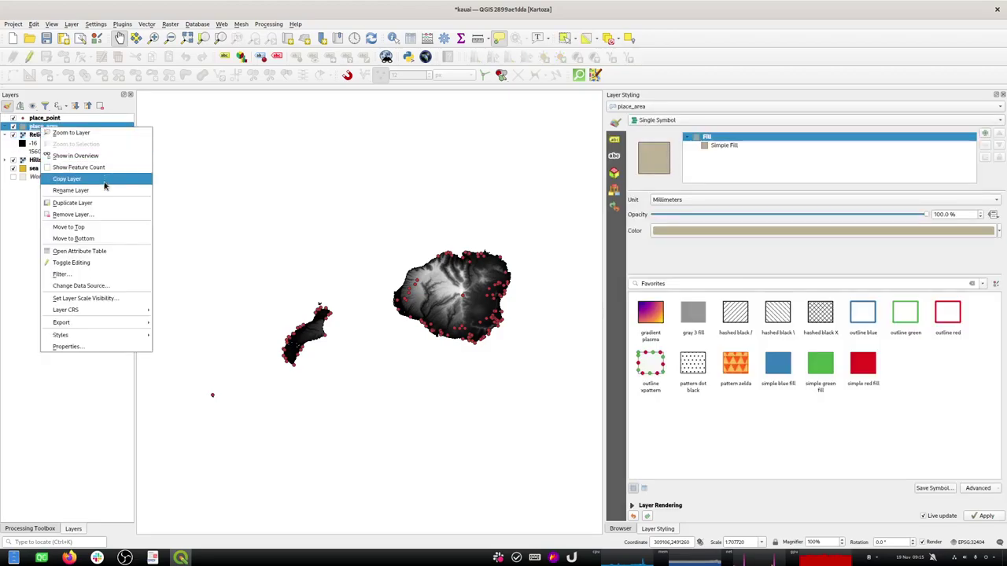
{"action": "left_click", "coordinate": [75, 192]}
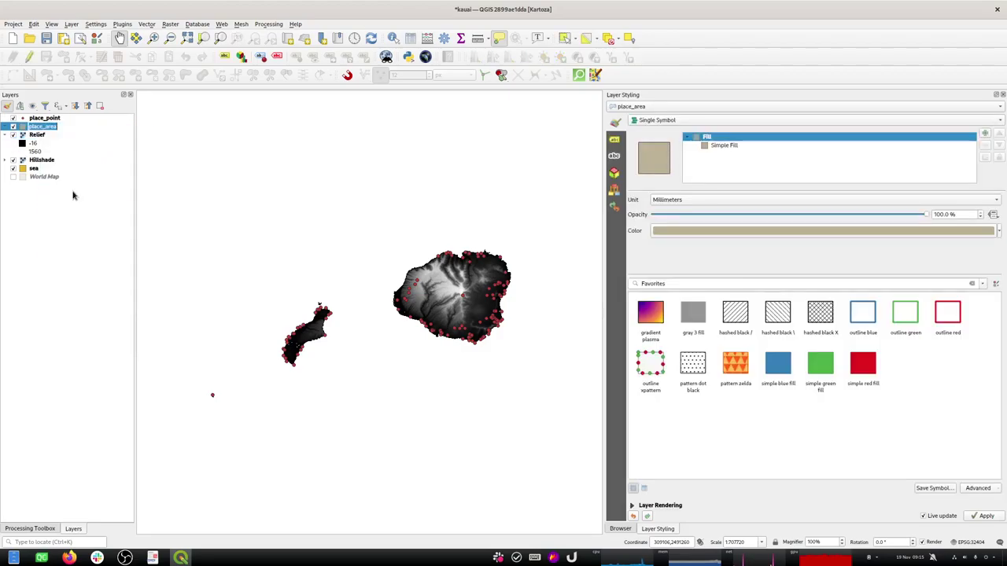
{"action": "type", "text": "Islands"}
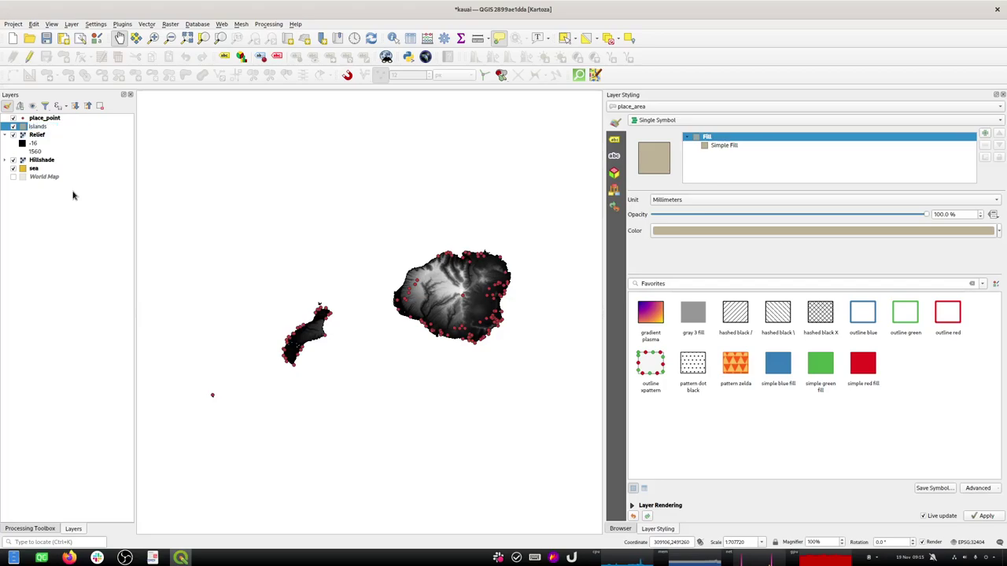
{"action": "key", "text": "Return"}
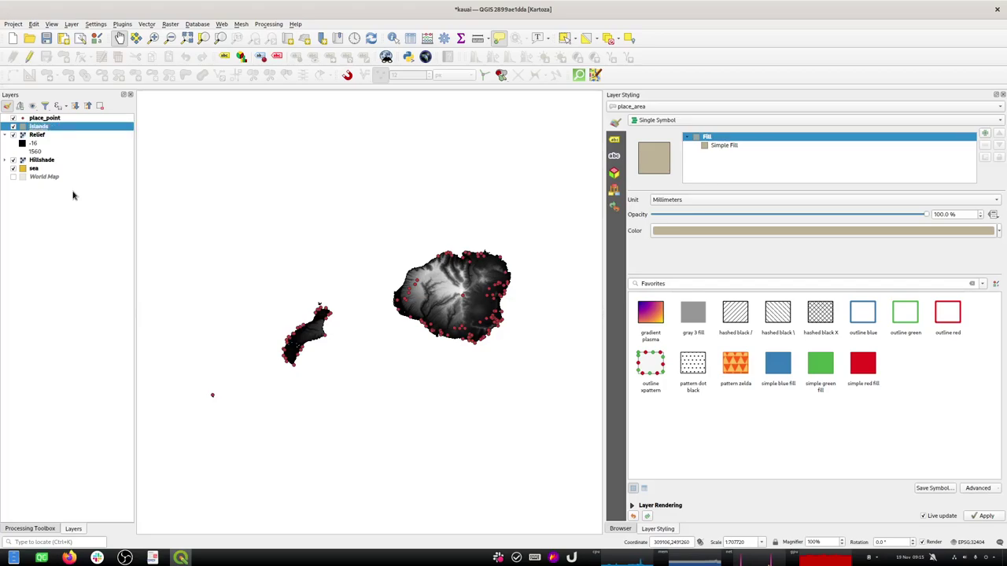
Step: Rename the place_point layer as Places
{"action": "right_click", "coordinate": [42, 118]}
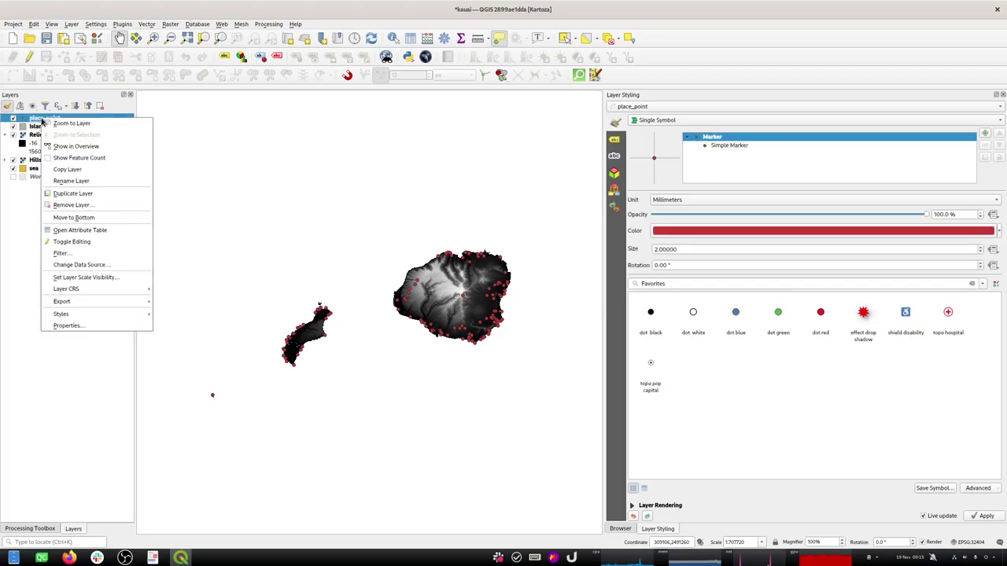
{"action": "left_click", "coordinate": [72, 184]}
{"action": "type", "text": "Places"}
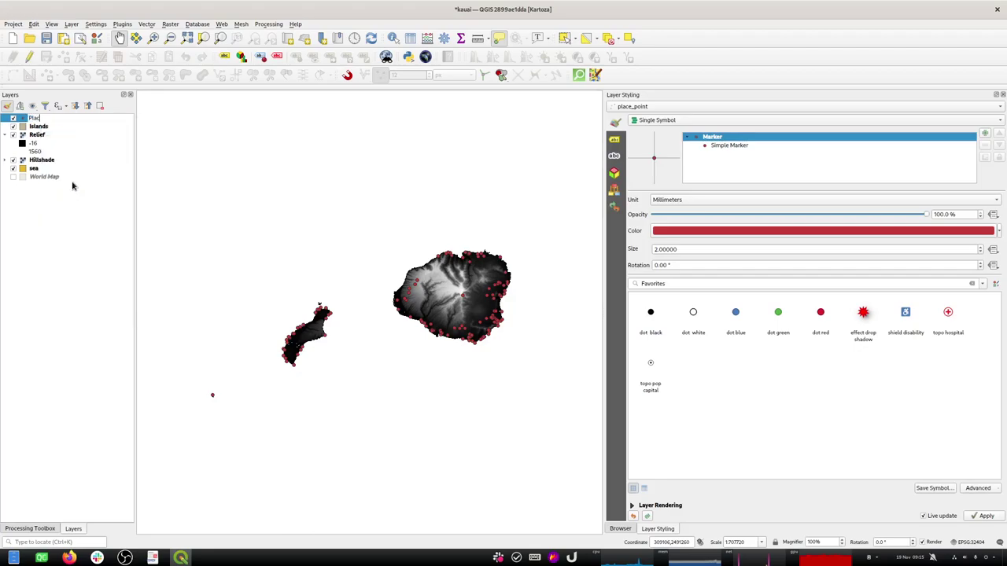
{"action": "key", "text": "Return"}
Step: Rename the sea layer as Sea
{"action": "right_click", "coordinate": [36, 170]}
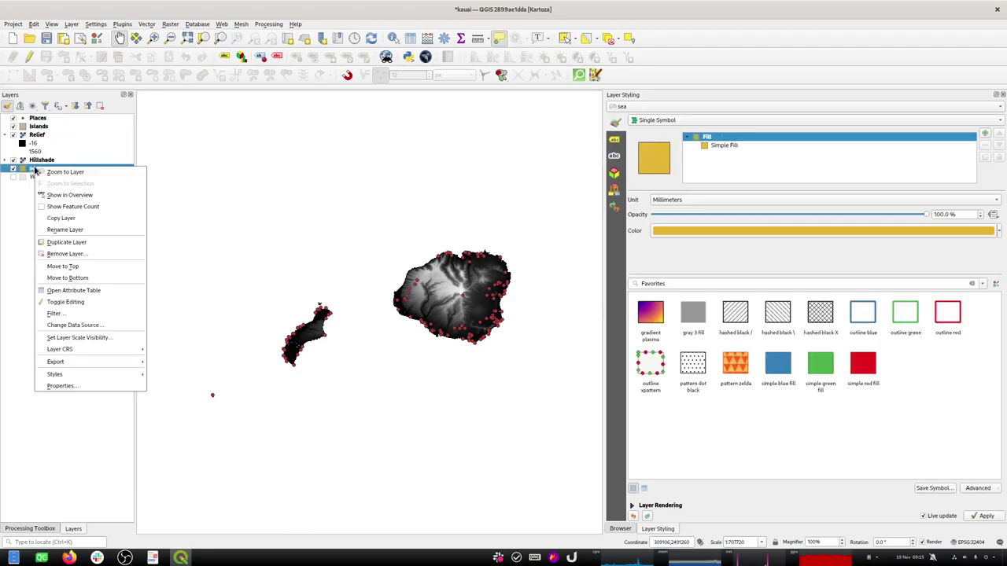
{"action": "left_click", "coordinate": [68, 230]}
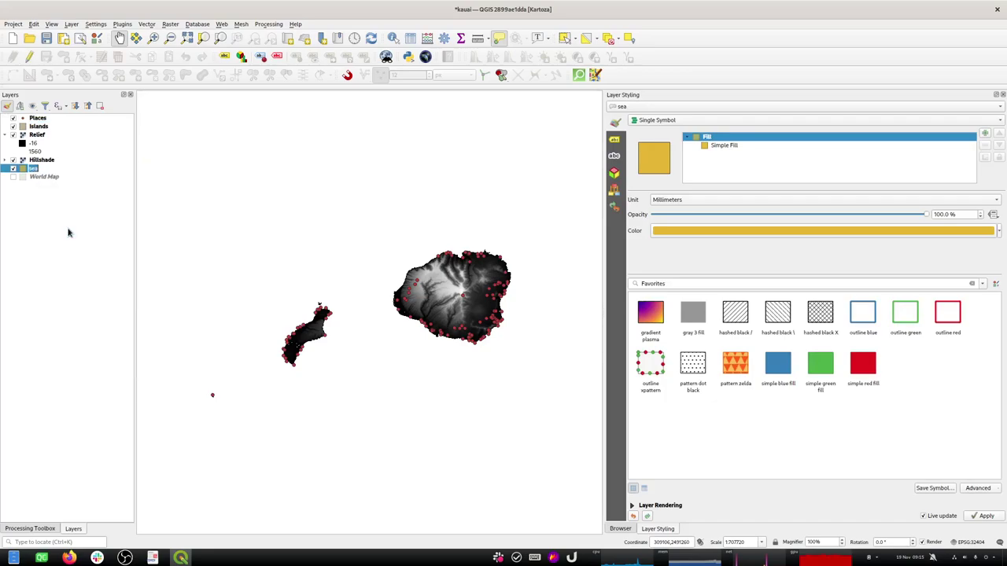
{"action": "key", "text": "Return"}
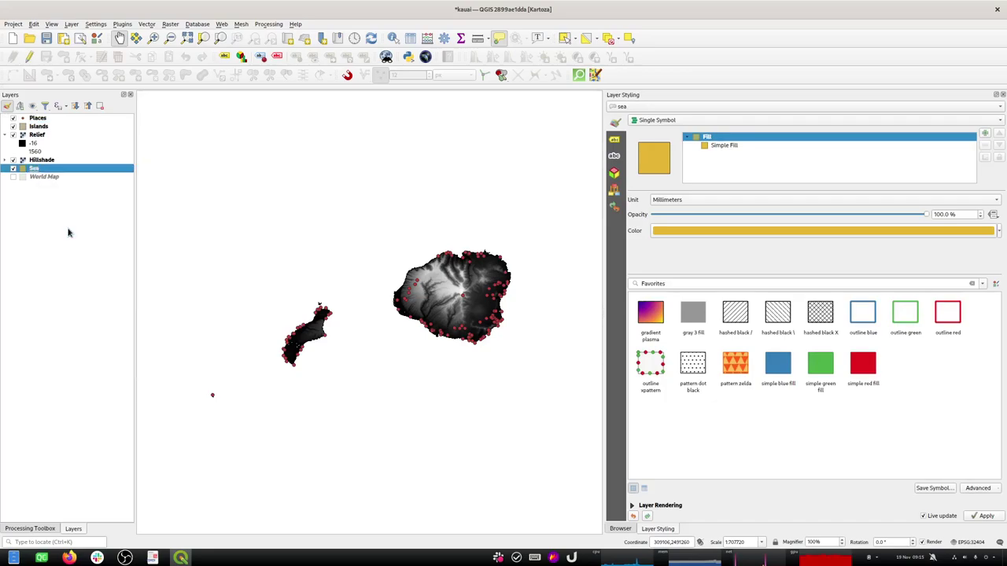
Step: Select the Hillshade layer and hide the Places, Islands and Relief layers
{"action": "left_click", "coordinate": [44, 160]}
{"action": "left_click", "coordinate": [12, 127]}
{"action": "left_click", "coordinate": [13, 118]}
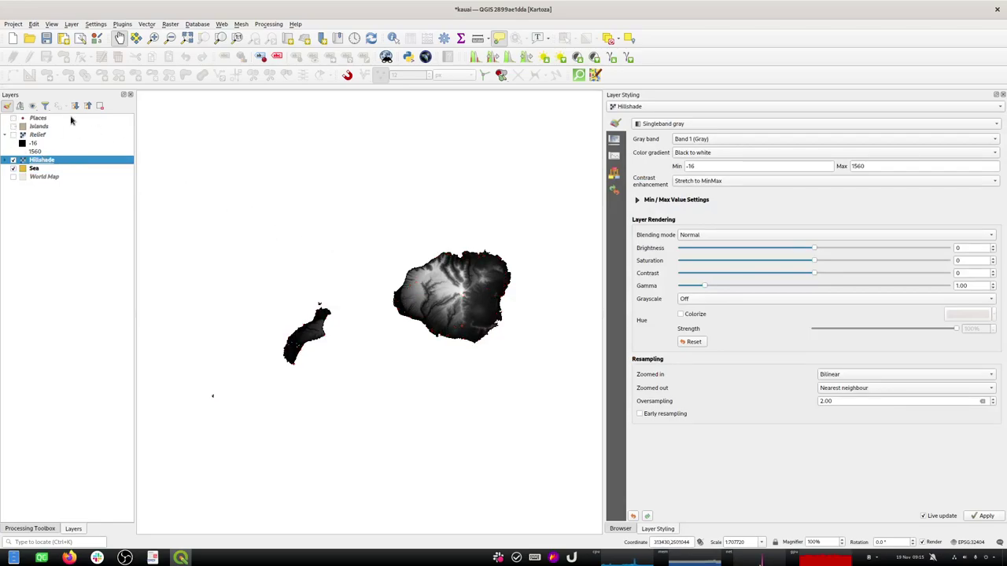
Step: Show the Islands layer briefly to compare it with the rasters, and hide it again
{"action": "left_click", "coordinate": [13, 126]}
{"action": "left_click", "coordinate": [38, 128]}
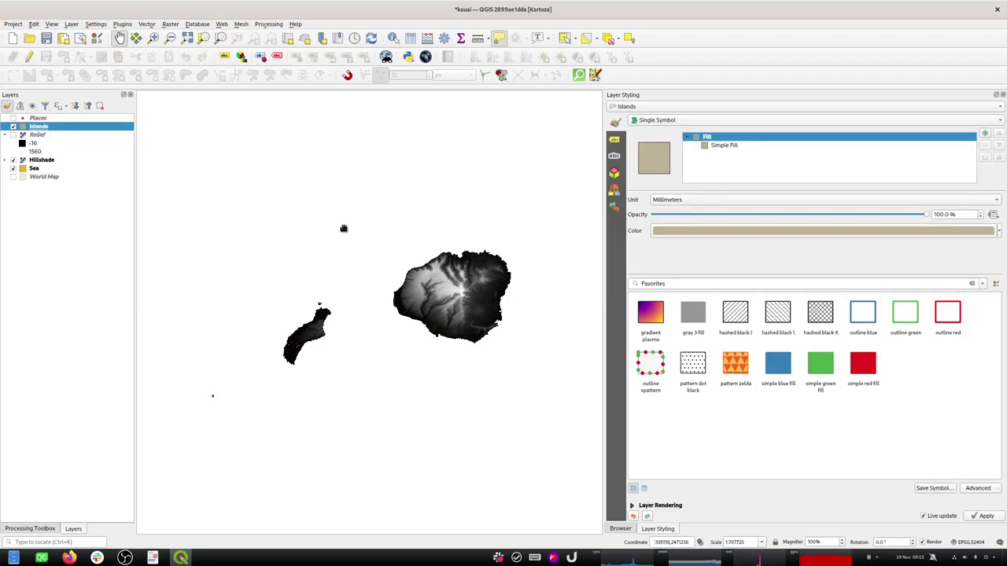
{"action": "right_click", "coordinate": [33, 130]}
{"action": "left_click", "coordinate": [45, 135]}
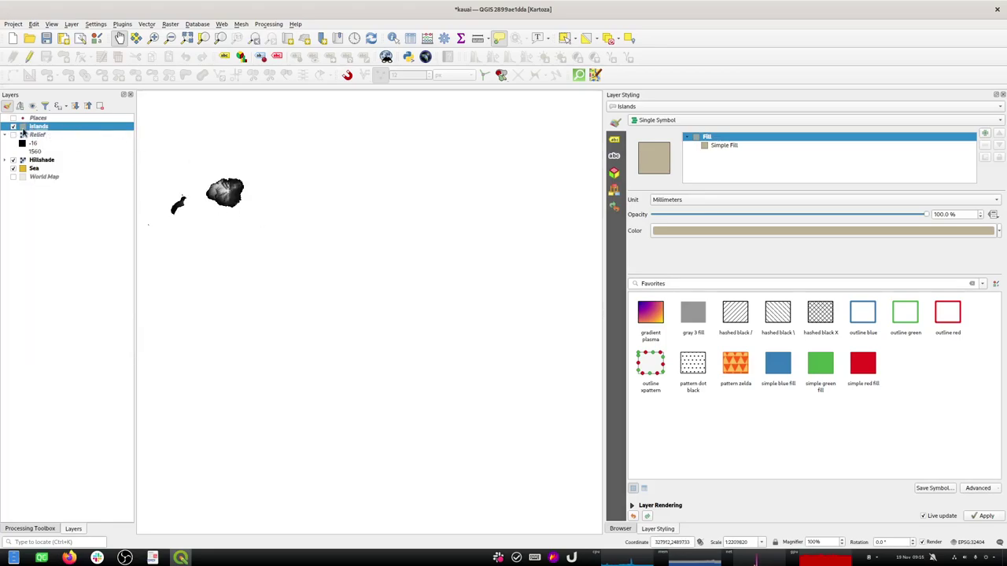
{"action": "left_click", "coordinate": [12, 127]}
Step: Change the Hillshade layer's renderer from Singleband gray to Hillshade
{"action": "left_click", "coordinate": [40, 159]}
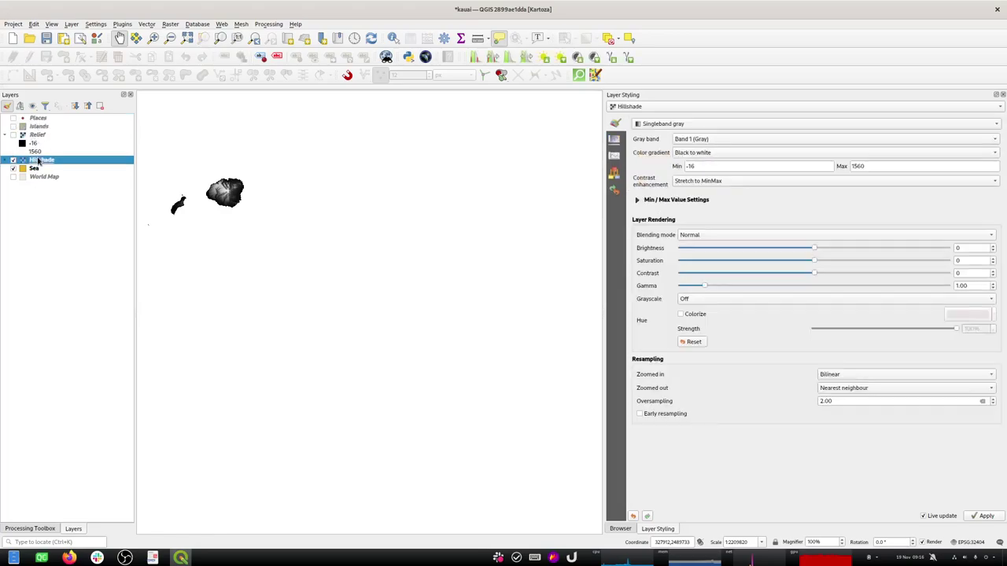
{"action": "left_click_drag", "start_coordinate": [193, 193], "coordinate": [374, 330]}
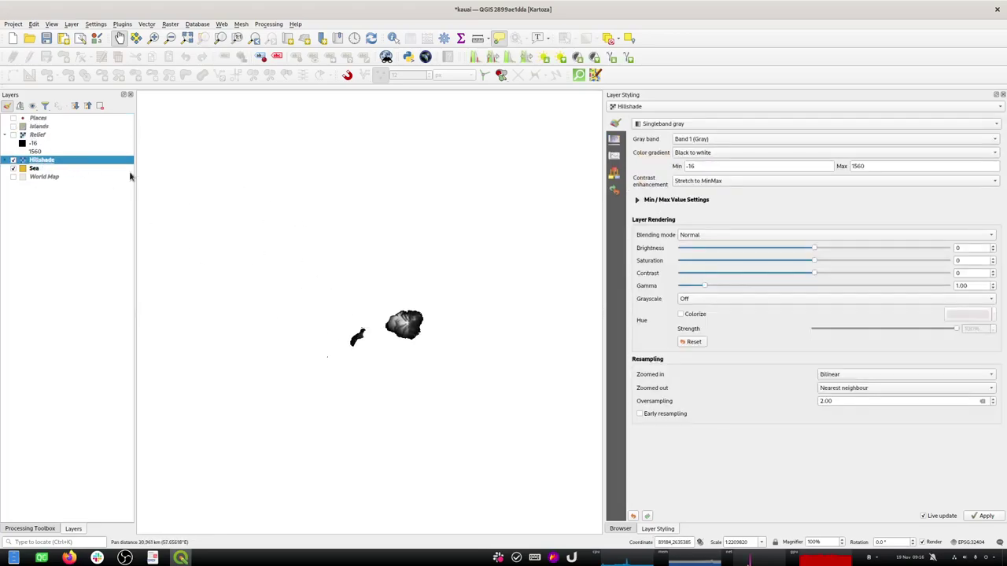
{"action": "left_click", "coordinate": [677, 126]}
{"action": "left_click", "coordinate": [633, 91]}
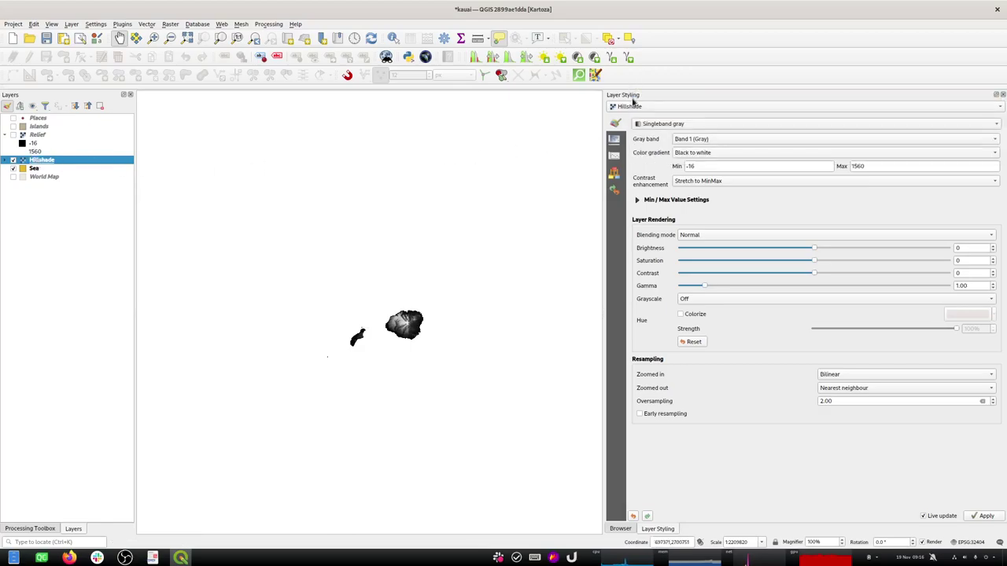
{"action": "left_click", "coordinate": [637, 107]}
{"action": "left_click", "coordinate": [637, 107]}
{"action": "left_click", "coordinate": [680, 126]}
{"action": "left_click", "coordinate": [669, 147]}
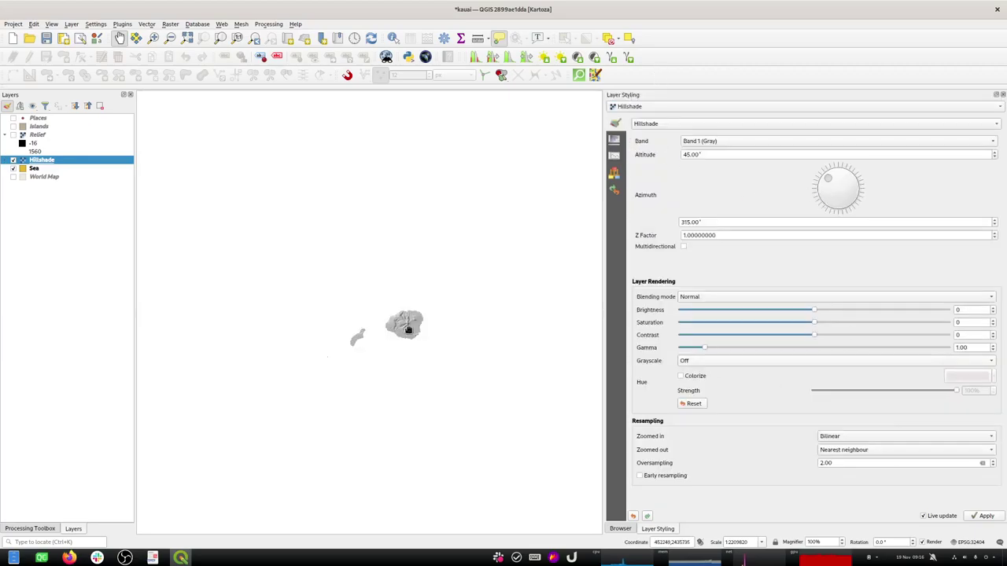
Step: Try an exaggerated Z factor of 99.99 on the Hillshade layer and turn its light azimuth to 341°
{"action": "double_click", "coordinate": [686, 235]}
{"action": "type", "text": "10"}
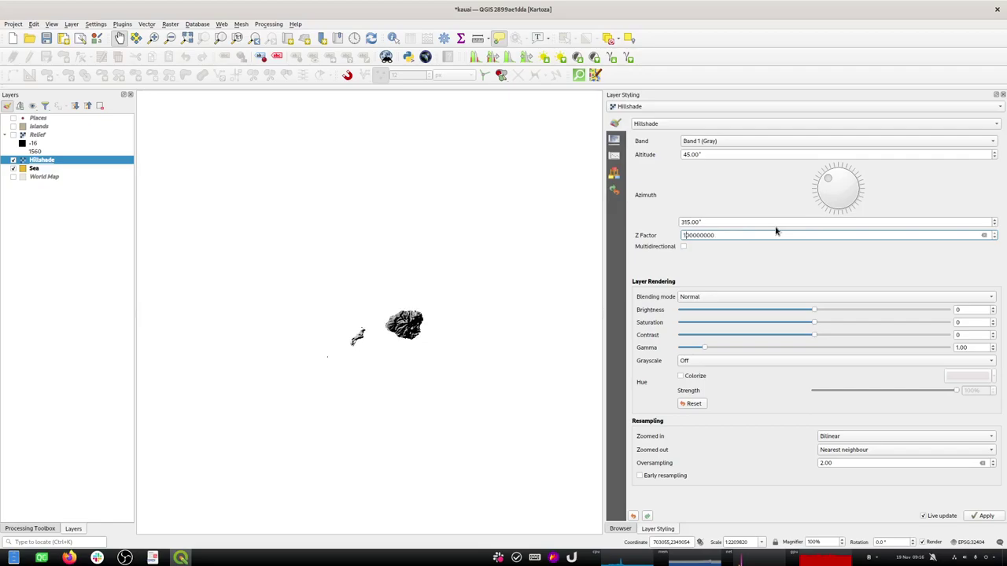
{"action": "type", "text": ",5"}
{"action": "key", "text": "Delete"}
{"action": "left_click_drag", "start_coordinate": [827, 180], "coordinate": [835, 181]}
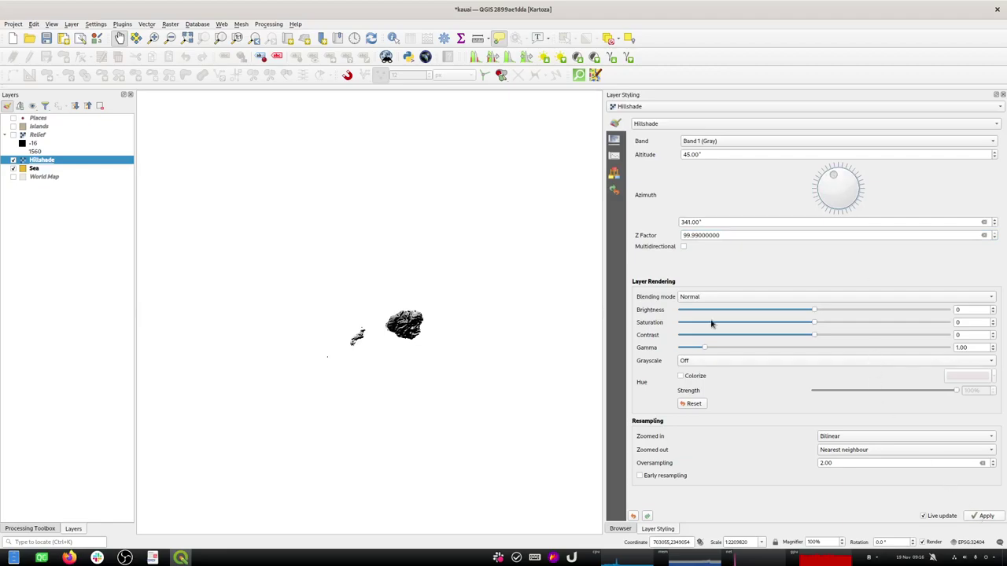
Step: Show the Relief layer and set its renderer to Singleband pseudocolor
{"action": "left_click", "coordinate": [23, 135]}
{"action": "left_click", "coordinate": [13, 136]}
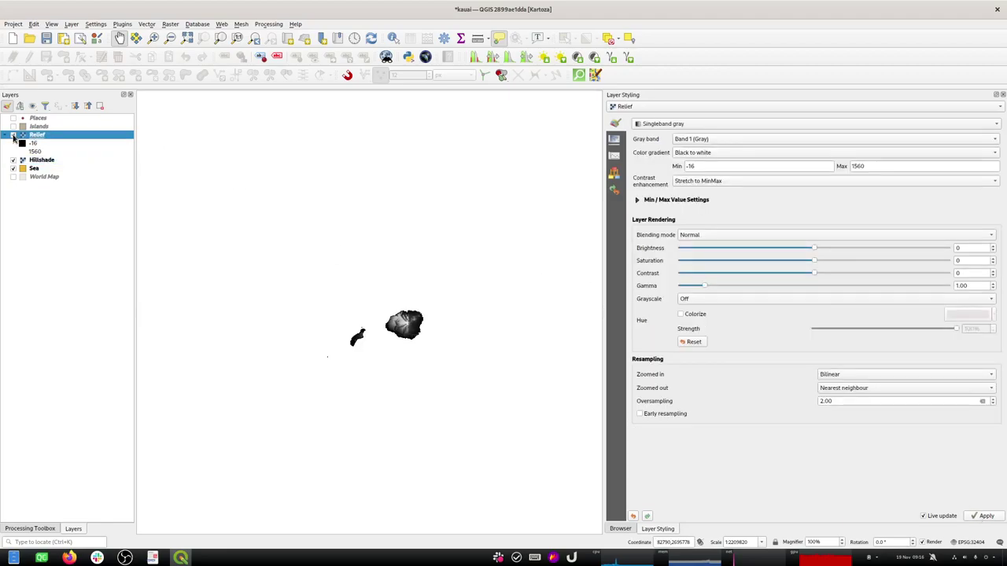
{"action": "left_click", "coordinate": [673, 124]}
{"action": "left_click", "coordinate": [675, 135]}
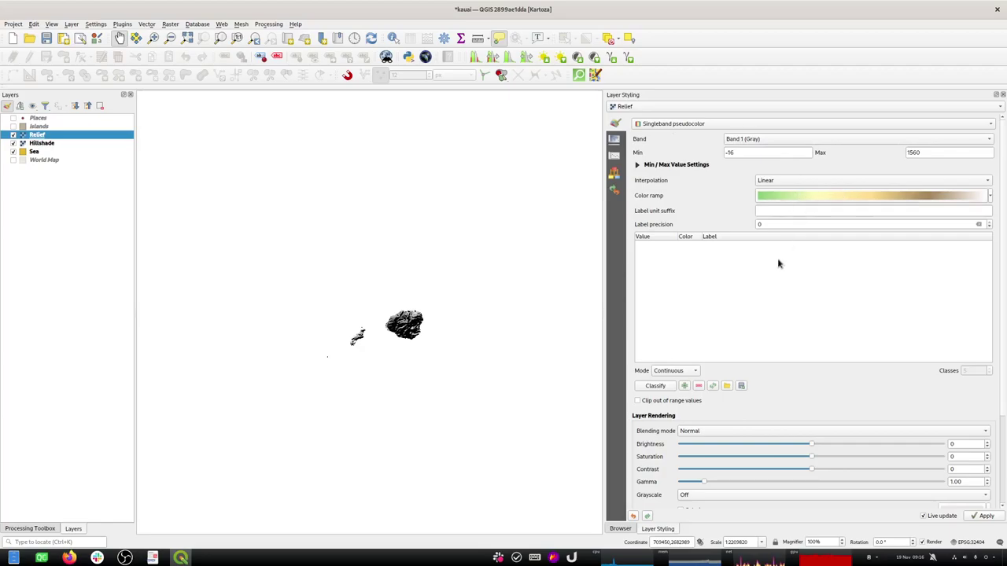
Step: Try the Discrete and Exact interpolations on the Relief layer's colour ramp, and return to Linear
{"action": "left_click", "coordinate": [819, 182]}
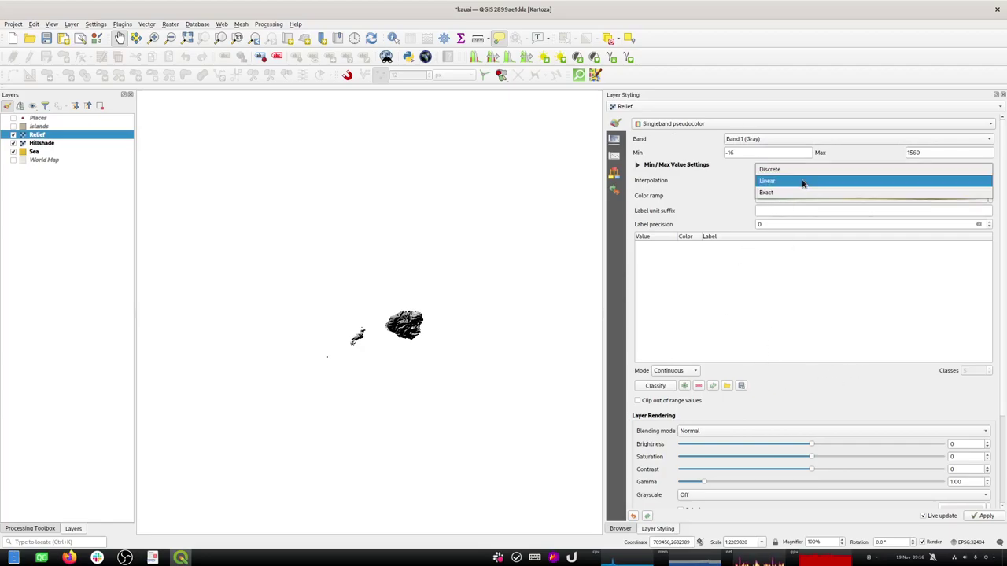
{"action": "left_click", "coordinate": [775, 169]}
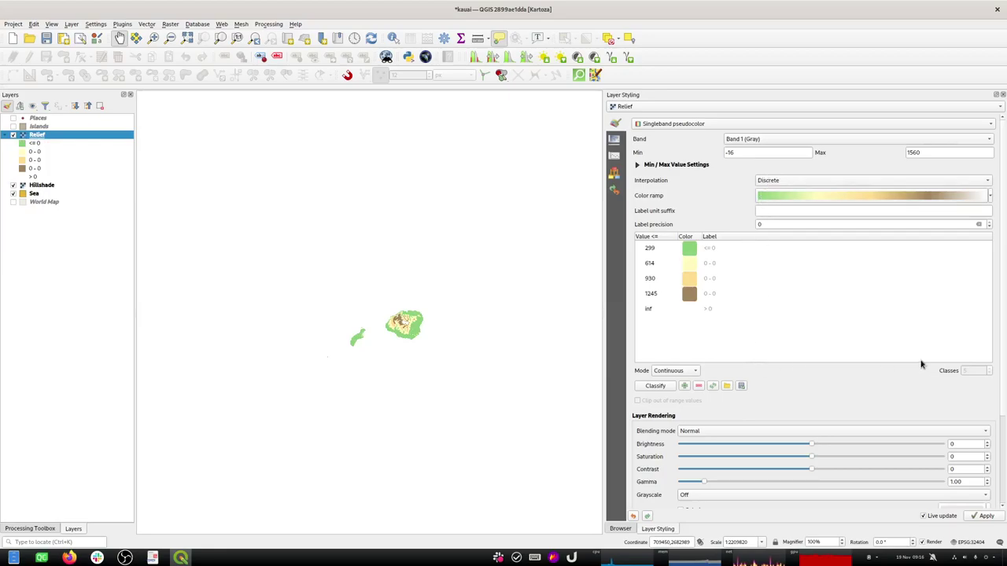
{"action": "left_click", "coordinate": [775, 182]}
{"action": "left_click", "coordinate": [774, 196]}
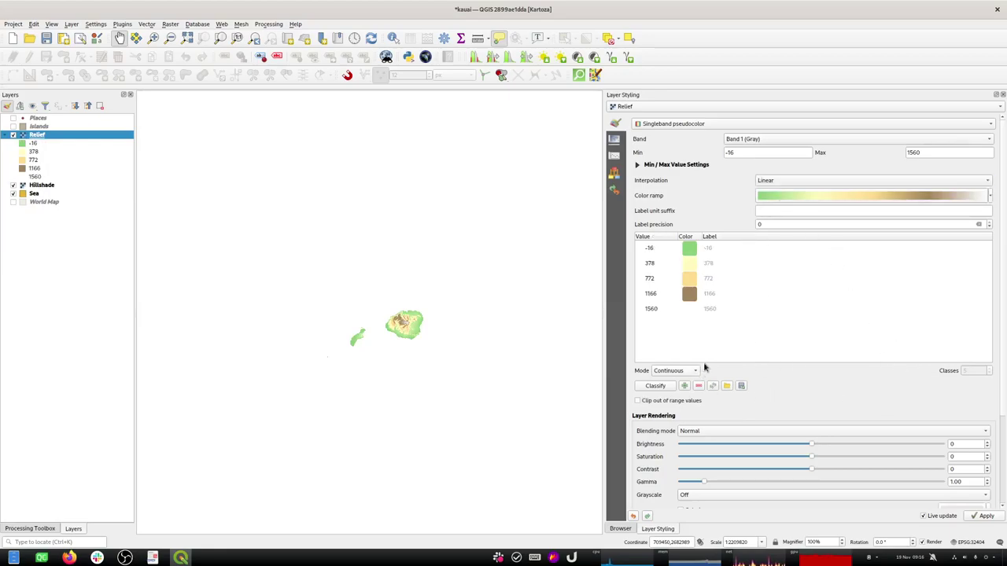
{"action": "left_click", "coordinate": [776, 182]}
{"action": "left_click", "coordinate": [772, 192]}
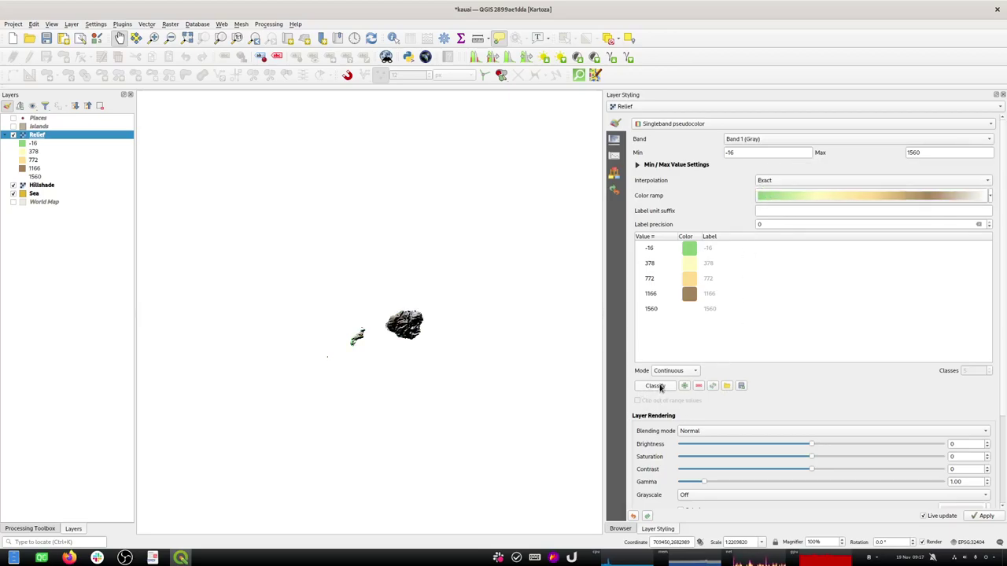
{"action": "left_click", "coordinate": [690, 371]}
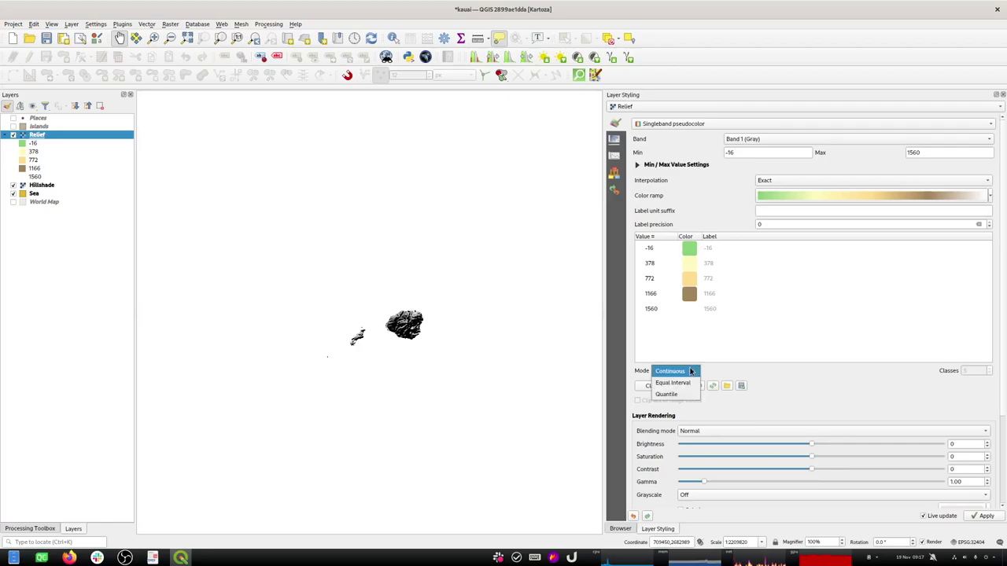
{"action": "left_click", "coordinate": [769, 179]}
{"action": "left_click", "coordinate": [768, 180]}
{"action": "left_click", "coordinate": [768, 168]}
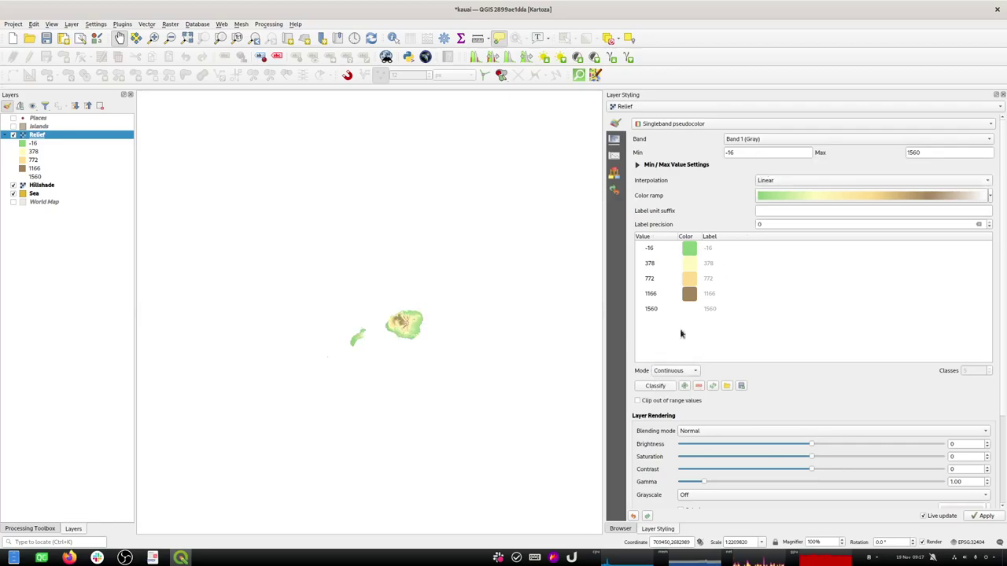
Step: Classify the Relief layer's values in Equal Interval mode with 10 classes
{"action": "left_click", "coordinate": [672, 373]}
{"action": "left_click", "coordinate": [674, 386]}
{"action": "scroll", "coordinate": [976, 373], "scroll_direction": "up", "scroll_amount": 5}
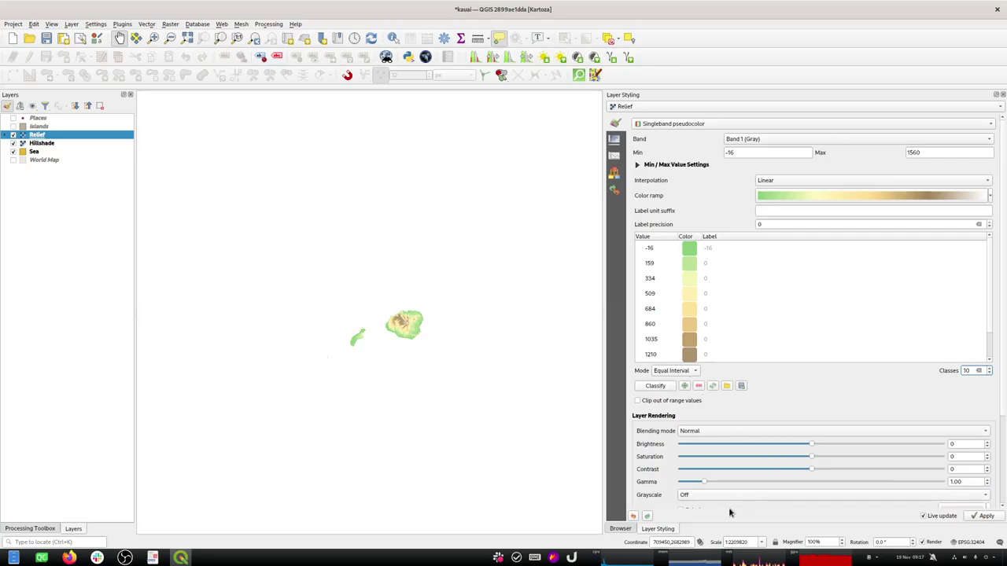
Step: Set the Relief layer's blending mode to Multiply
{"action": "scroll", "coordinate": [1003, 404], "scroll_direction": "down", "scroll_amount": 5}
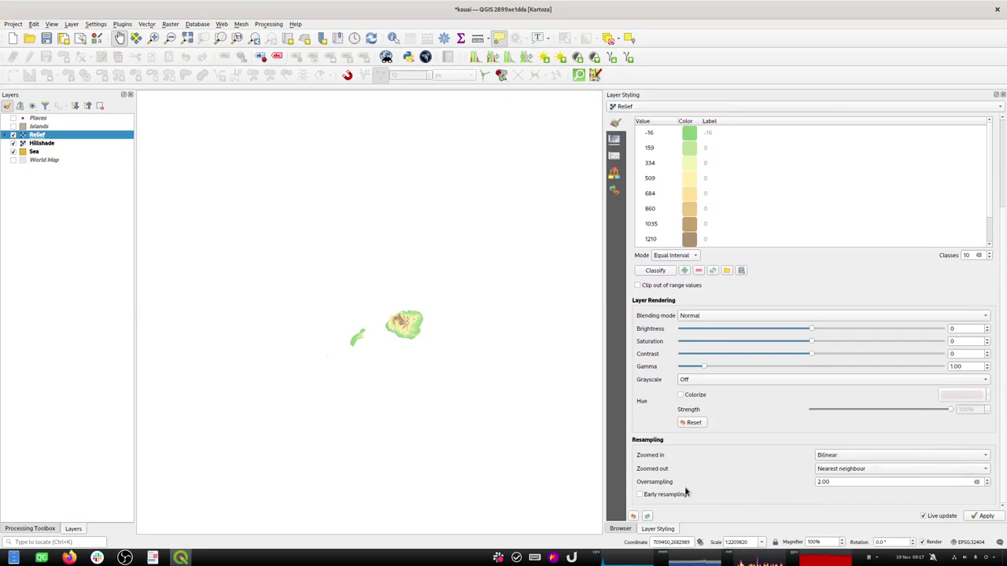
{"action": "left_click", "coordinate": [695, 317]}
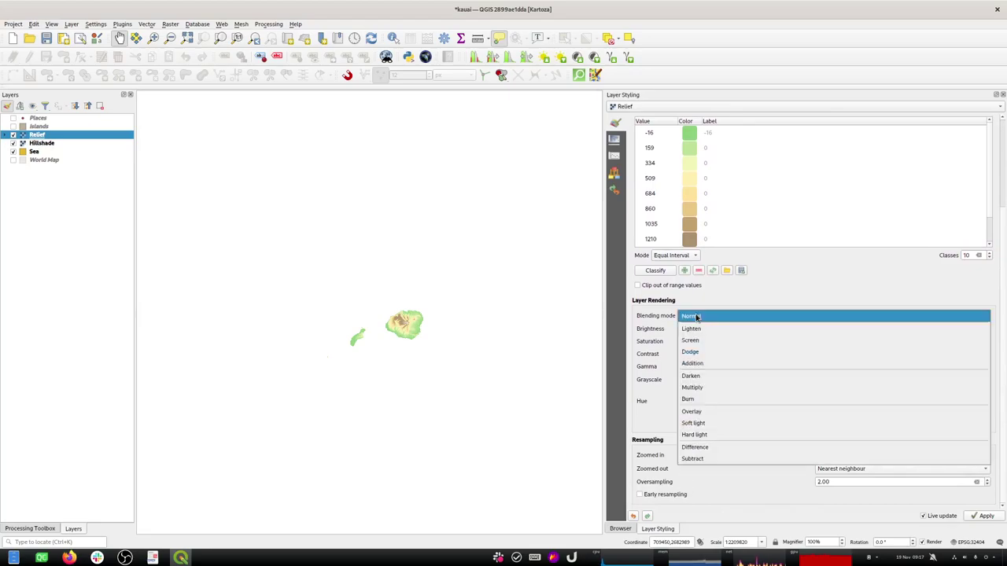
{"action": "left_click", "coordinate": [702, 382]}
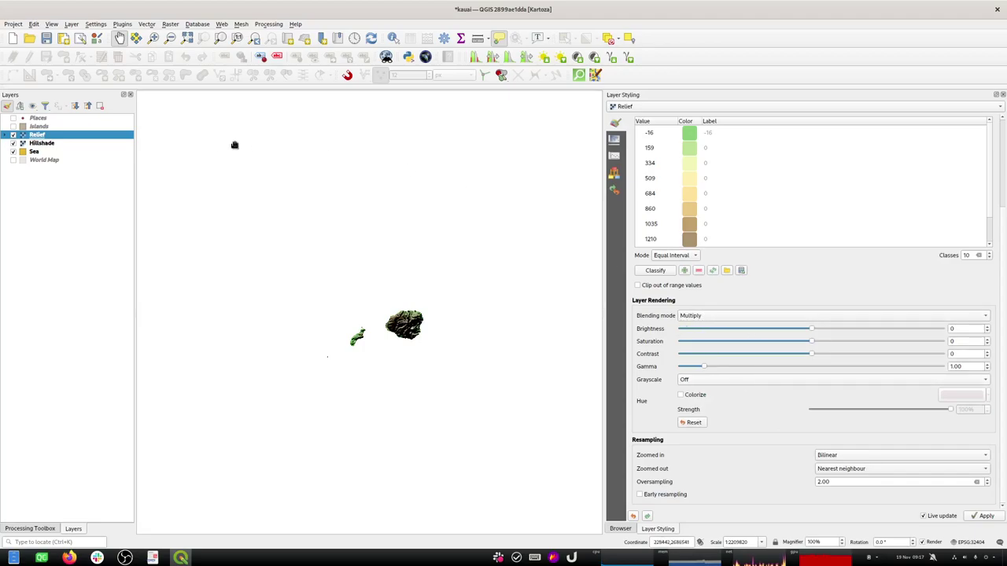
Step: Set the Hillshade layer's Z factor to 1.5, check the shaded terrain on the map and save the project
{"action": "left_click", "coordinate": [50, 144]}
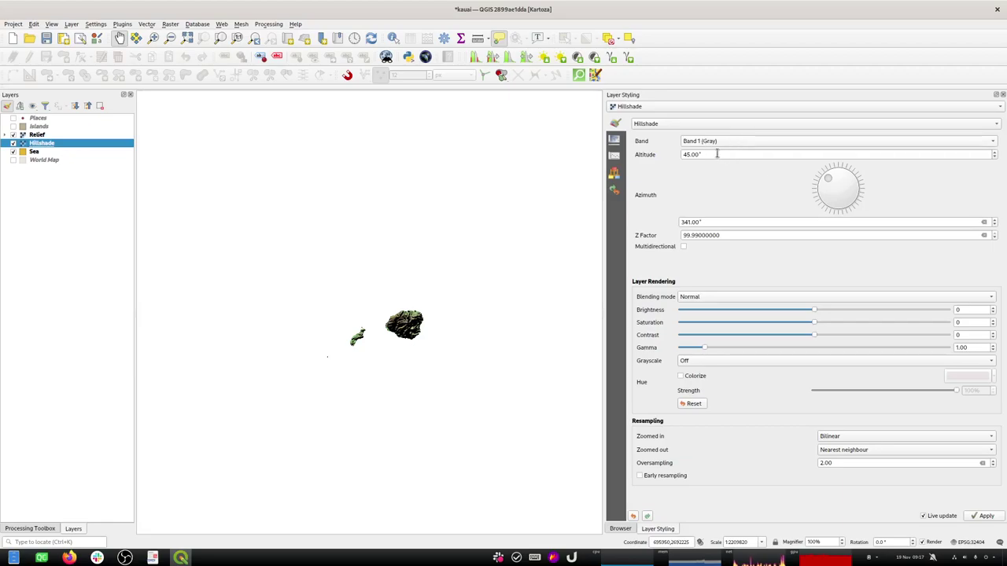
{"action": "left_click_drag", "start_coordinate": [732, 234], "coordinate": [620, 233]}
{"action": "type", "text": "1.5"}
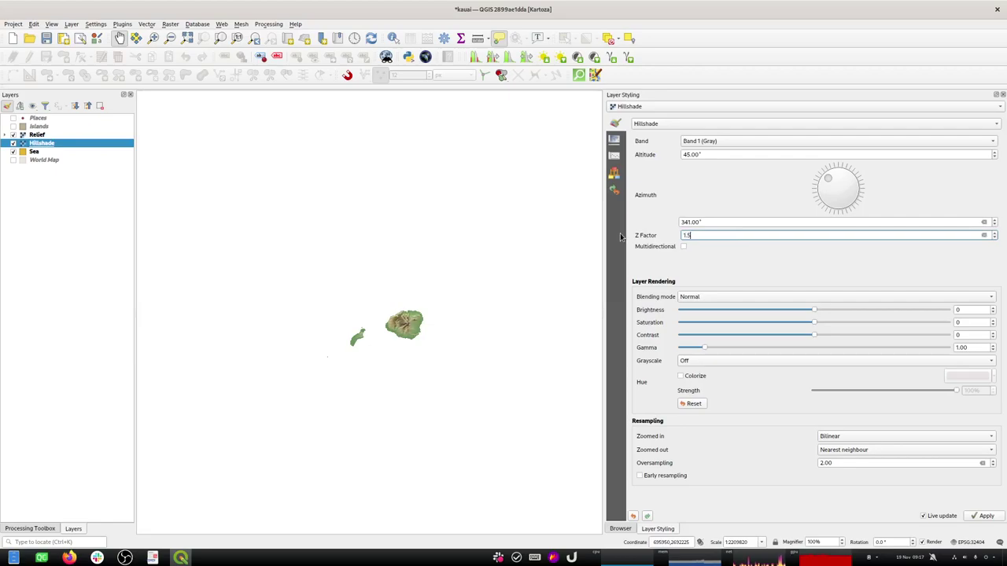
{"action": "left_click", "coordinate": [721, 223]}
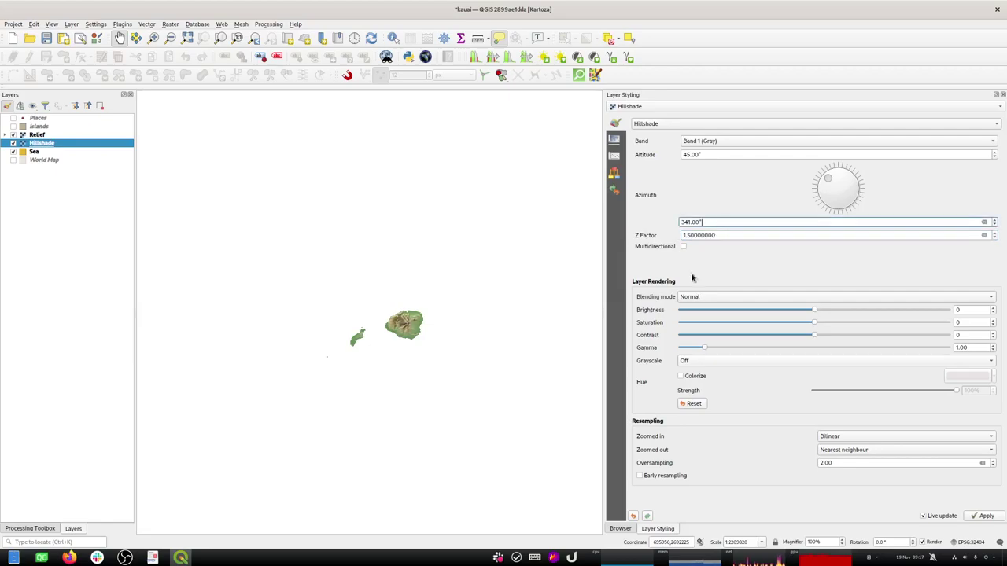
{"action": "scroll", "coordinate": [405, 339], "scroll_direction": "up", "scroll_amount": 2}
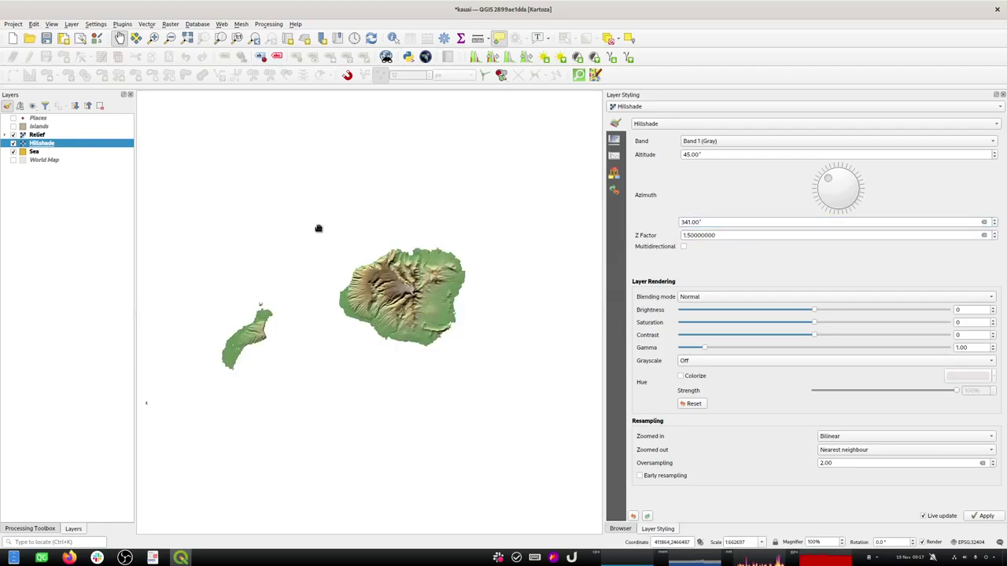
{"action": "left_click_drag", "start_coordinate": [196, 210], "coordinate": [476, 377]}
{"action": "scroll", "coordinate": [483, 380], "scroll_direction": "up", "scroll_amount": 3}
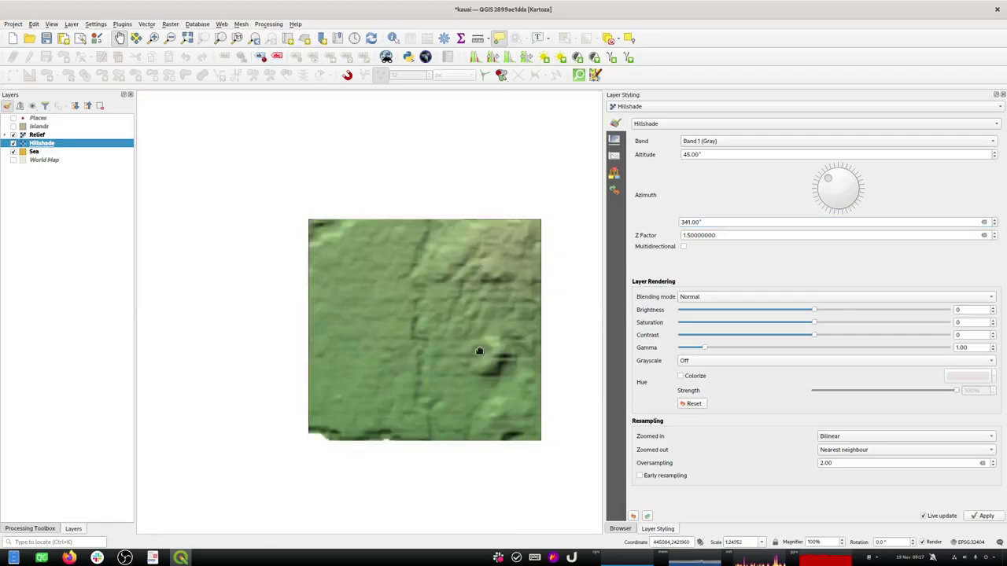
{"action": "scroll", "coordinate": [480, 351], "scroll_direction": "down", "scroll_amount": 3}
{"action": "left_click_drag", "start_coordinate": [478, 350], "coordinate": [448, 303]}
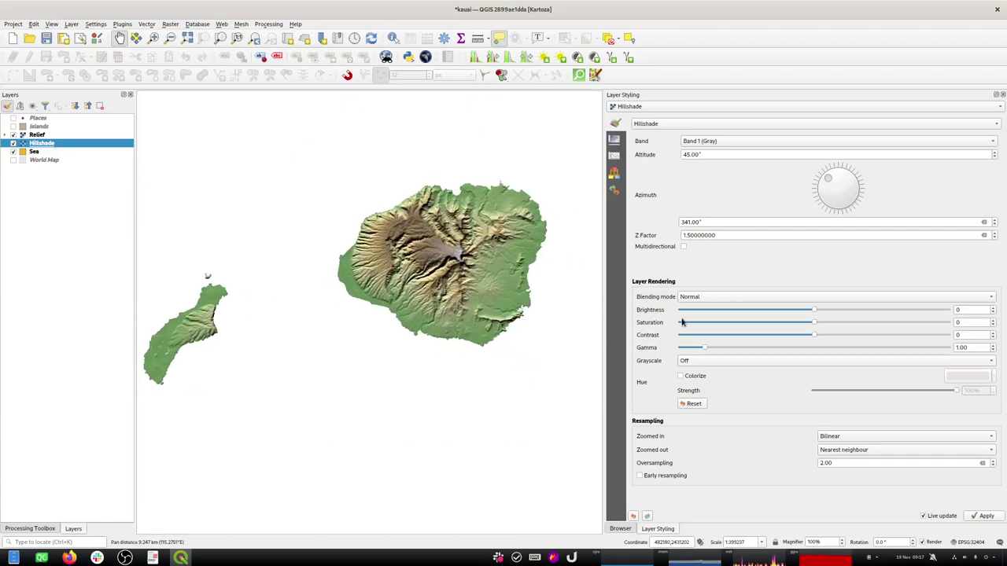
{"action": "left_click", "coordinate": [987, 516]}
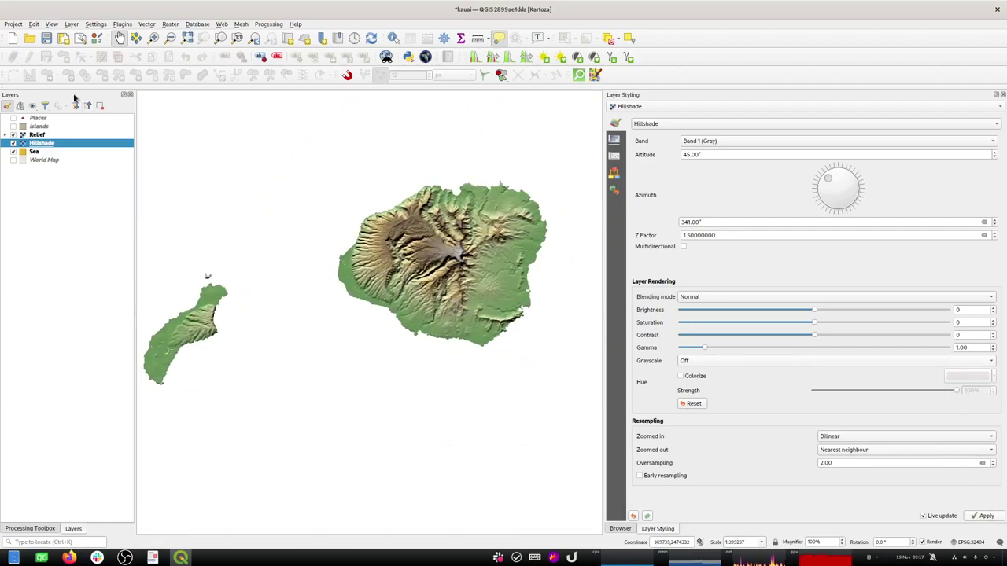
{"action": "left_click", "coordinate": [46, 41]}
Step: Remove the Islands layer from the project and confirm the removal
{"action": "left_click", "coordinate": [39, 126]}
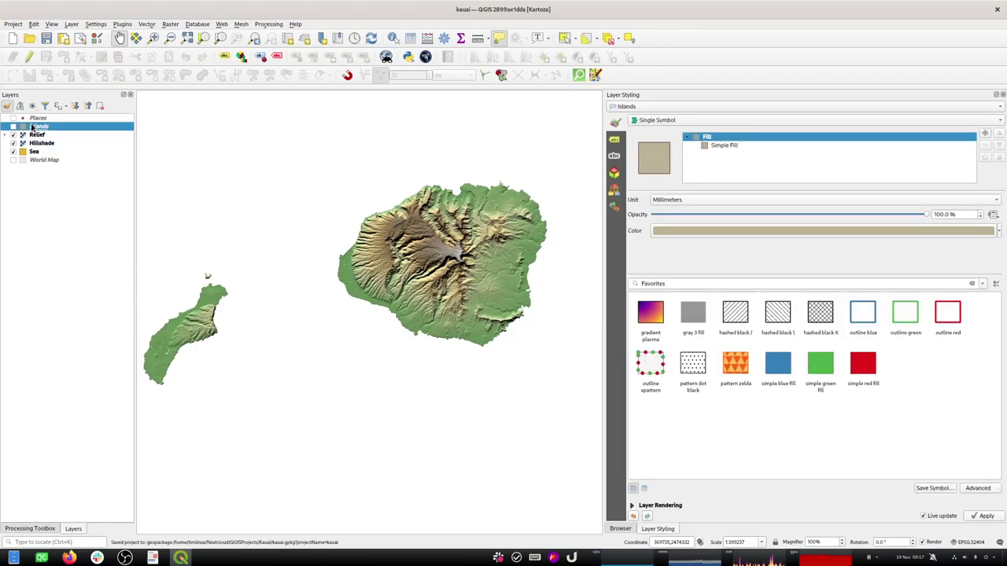
{"action": "left_click_drag", "start_coordinate": [336, 304], "coordinate": [349, 313]}
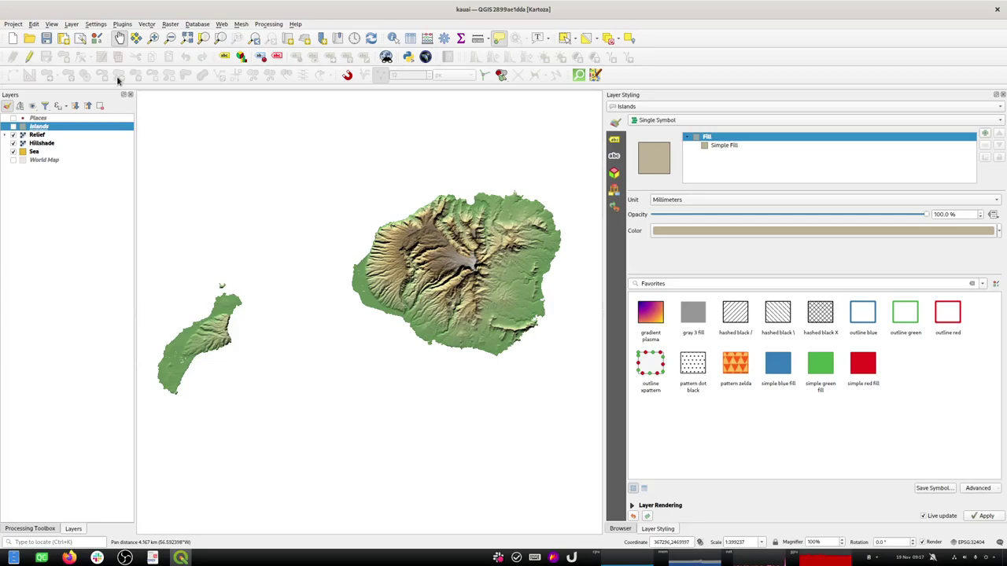
{"action": "key", "text": "ctrl+d"}
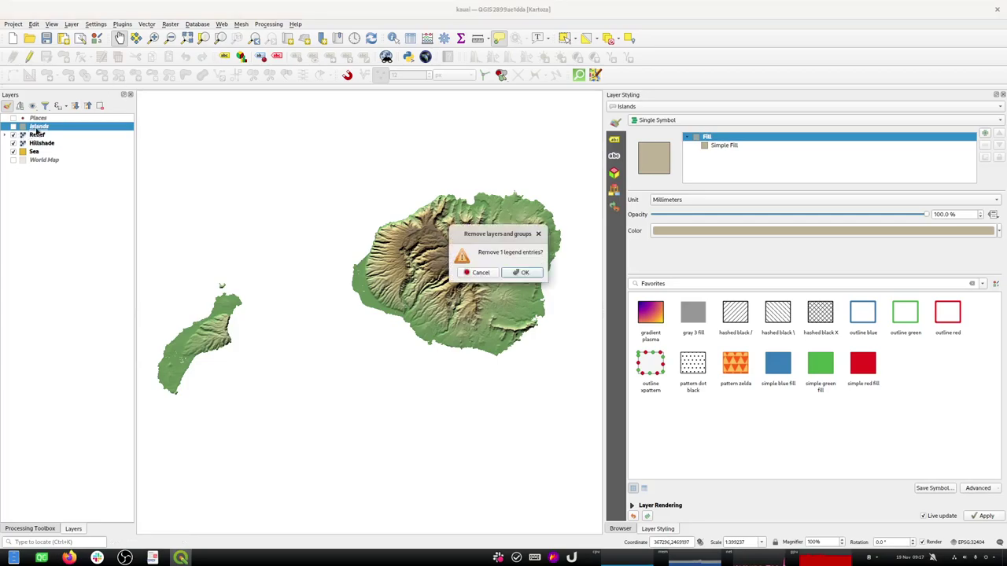
{"action": "key", "text": "Return"}
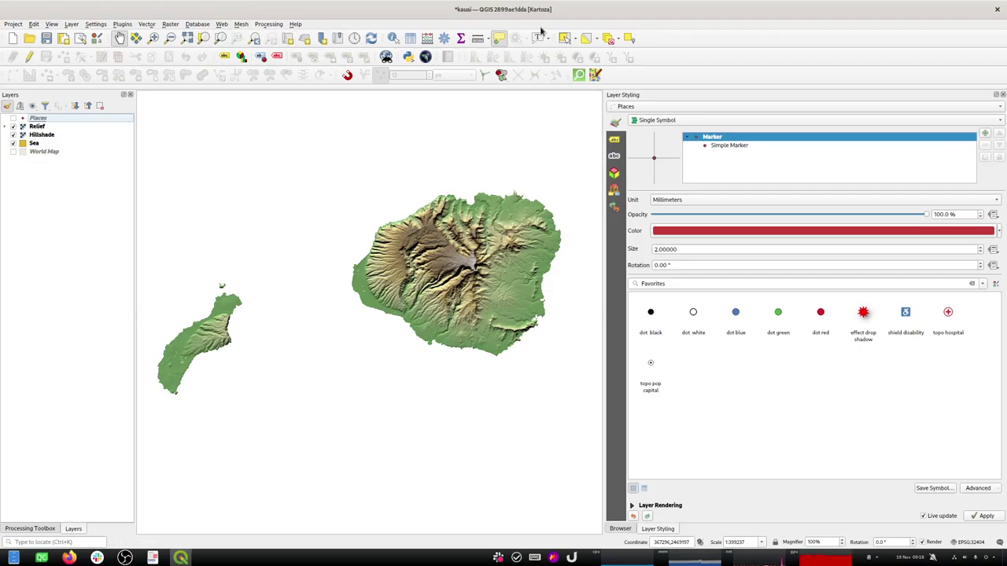
Step: Try a QuickOSM quick query for the key "Place" within the Canvas Extent
{"action": "left_click", "coordinate": [575, 75]}
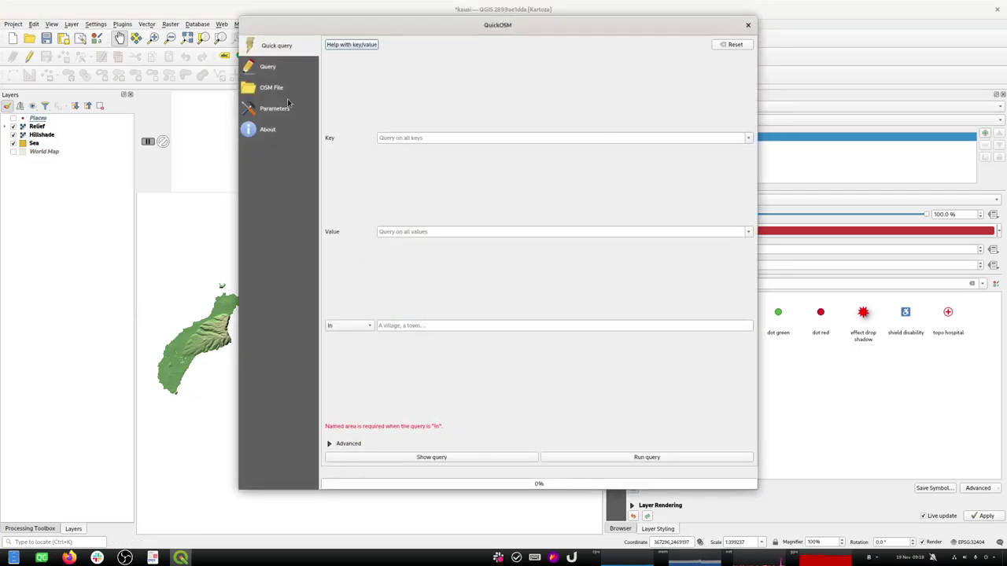
{"action": "left_click", "coordinate": [399, 137]}
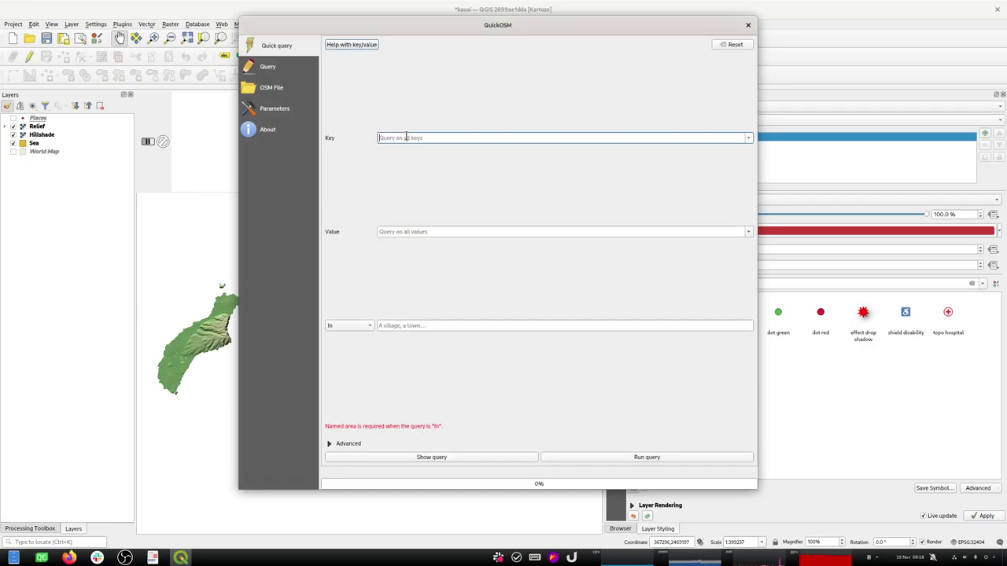
{"action": "type", "text": "Place"}
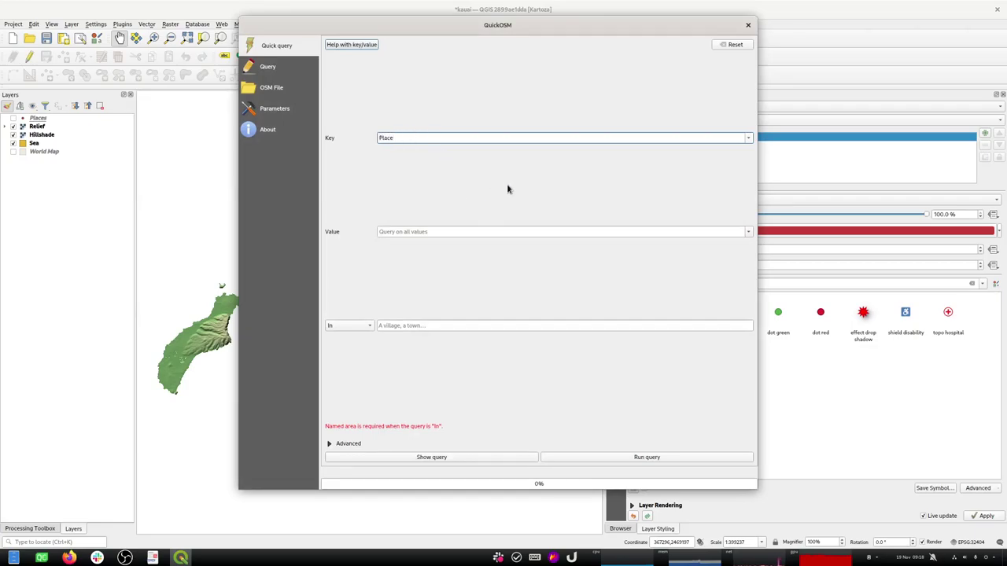
{"action": "left_click", "coordinate": [368, 330]}
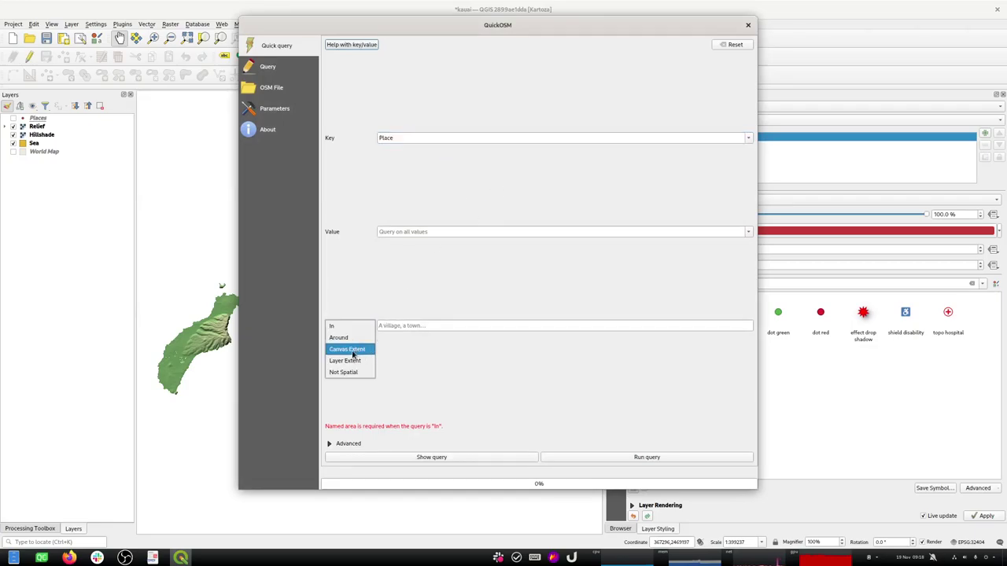
{"action": "left_click", "coordinate": [354, 351]}
{"action": "left_click", "coordinate": [614, 459]}
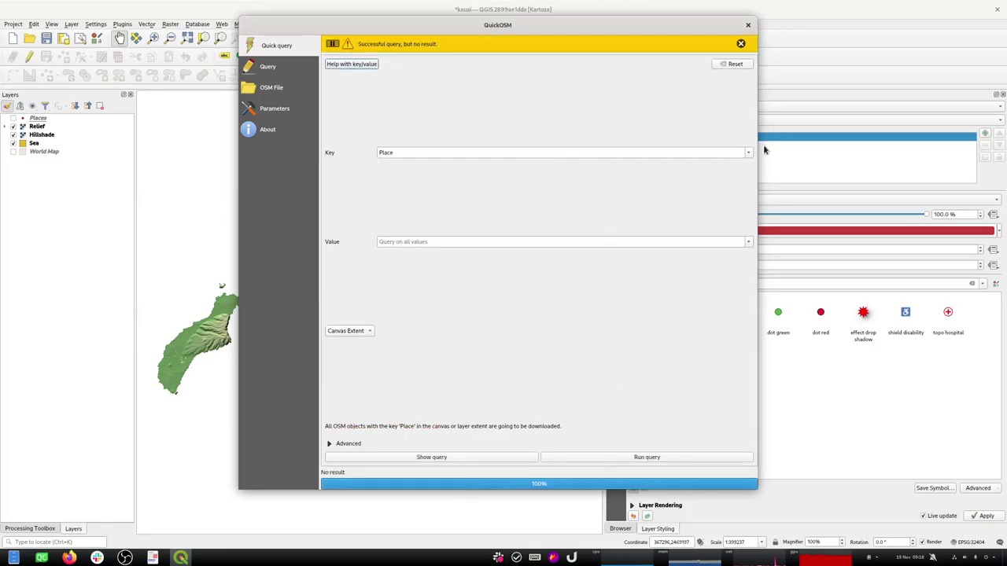
Step: Set the QuickOSM key to lowercase "place", run the query to load the layers, and close the dialog
{"action": "left_click", "coordinate": [748, 153]}
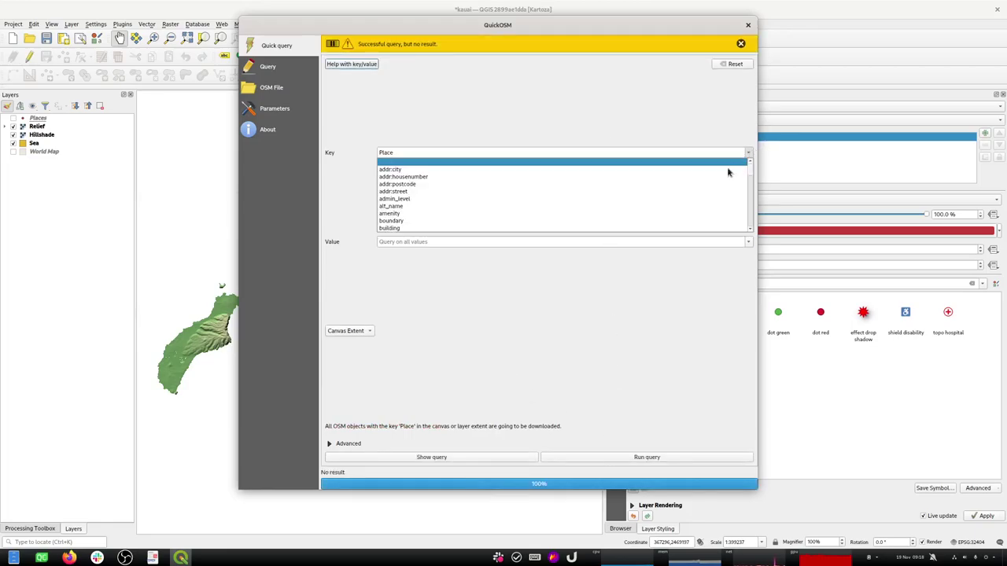
{"action": "left_click", "coordinate": [418, 154]}
{"action": "type", "text": "place"}
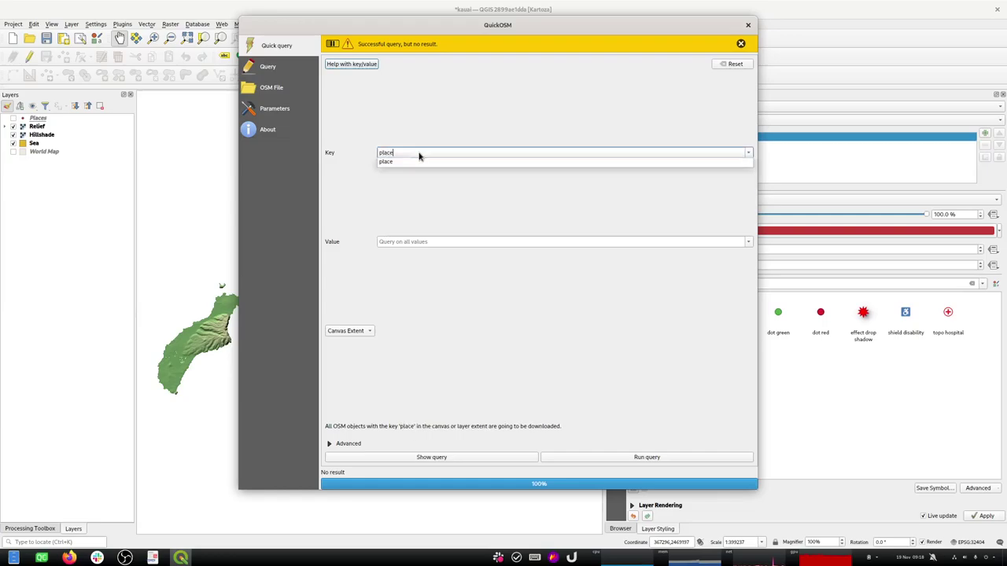
{"action": "left_click", "coordinate": [421, 317]}
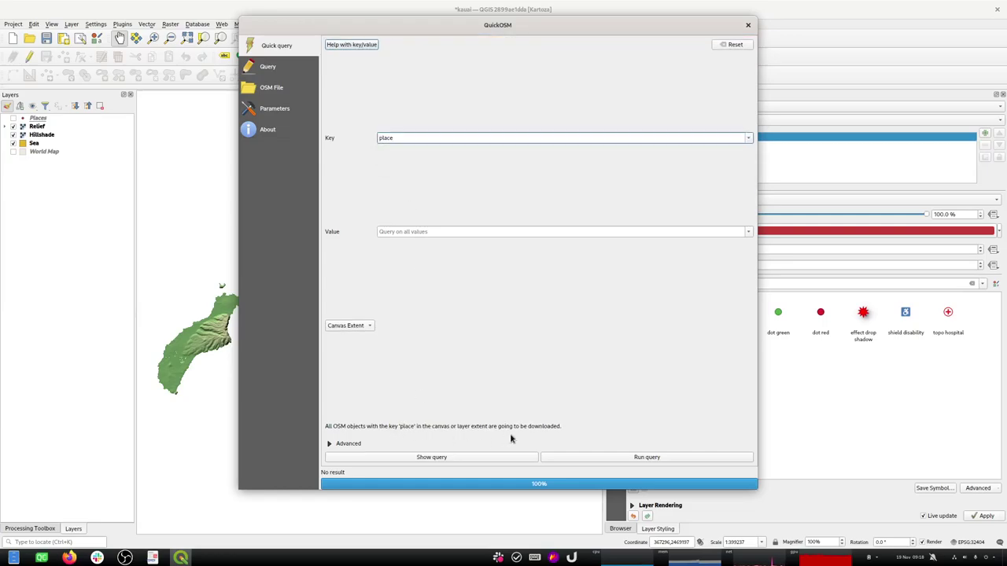
{"action": "left_click", "coordinate": [630, 458]}
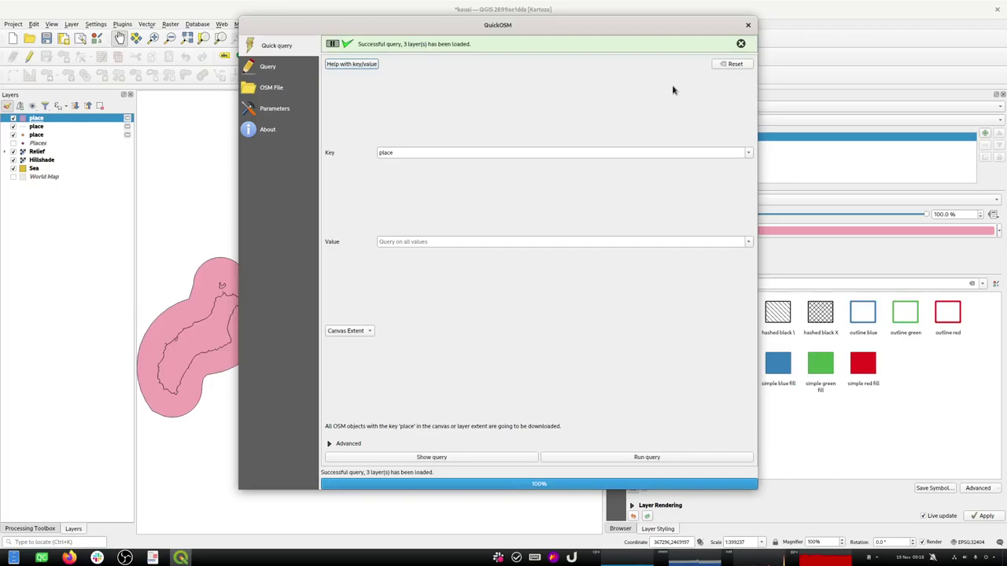
{"action": "left_click", "coordinate": [748, 24]}
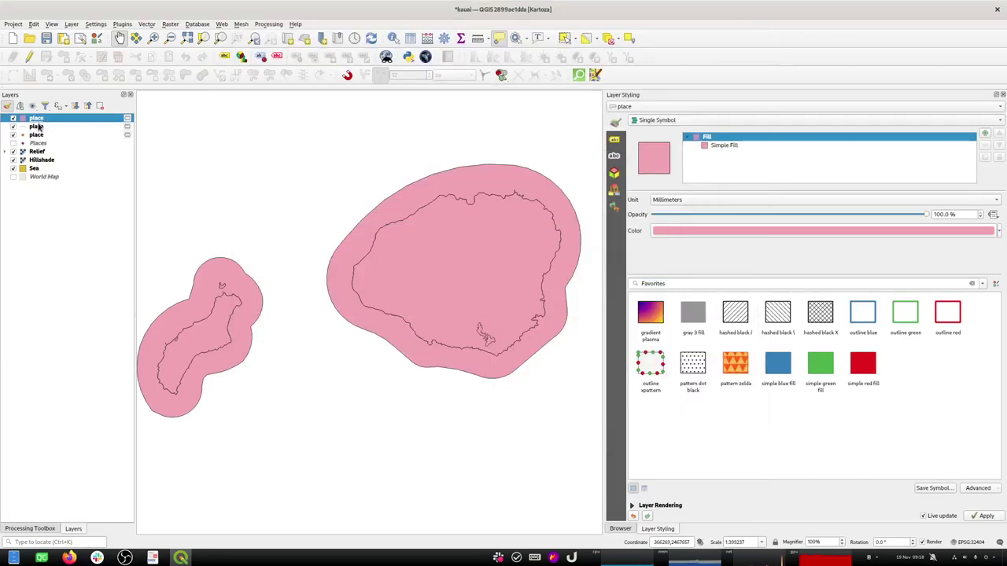
Step: Delete every feature of the polygon place layer except the one covering the islands' land, and finish editing the layer
{"action": "left_click", "coordinate": [28, 57]}
{"action": "left_click", "coordinate": [565, 38]}
{"action": "left_click", "coordinate": [495, 232]}
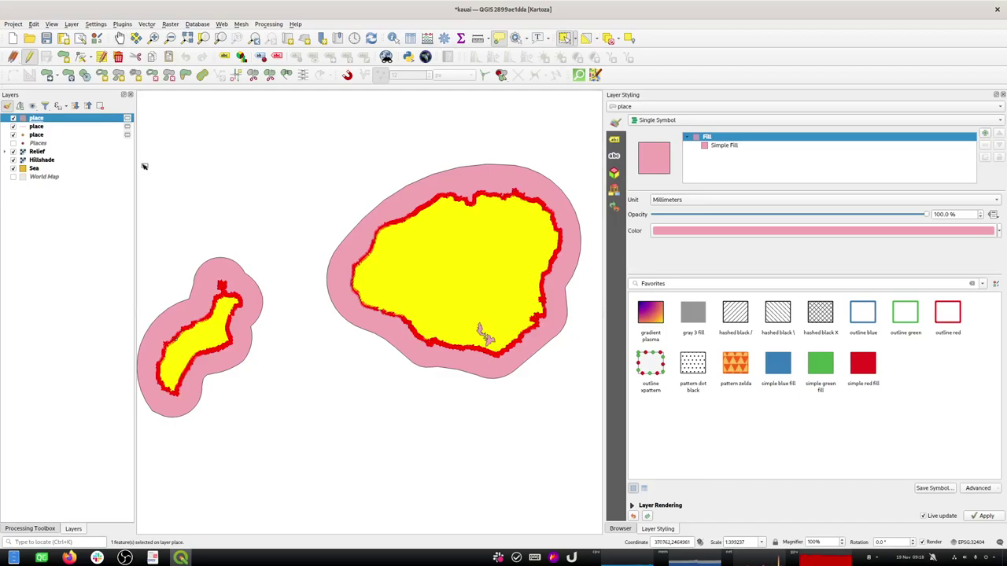
{"action": "left_click", "coordinate": [609, 38]}
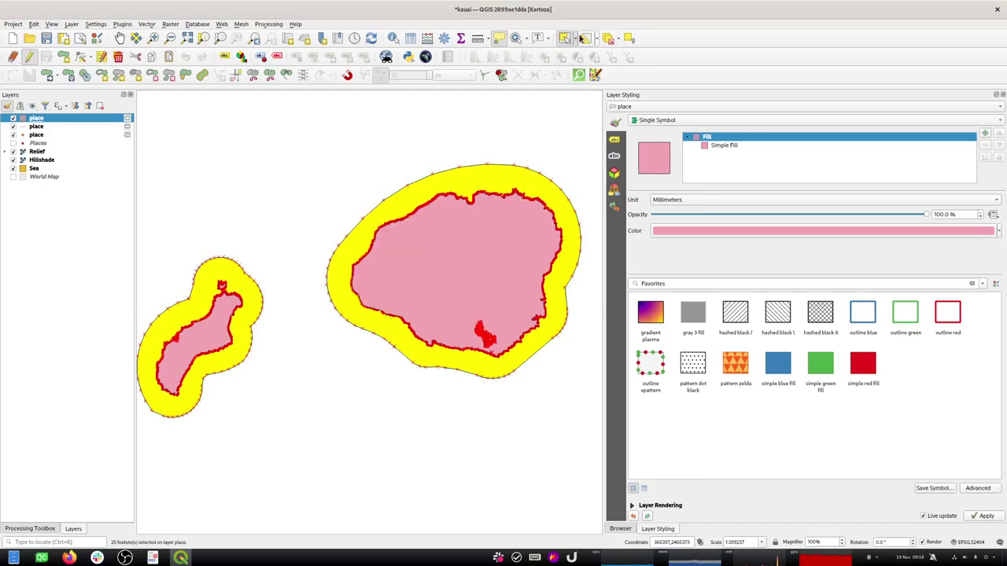
{"action": "left_click", "coordinate": [118, 57]}
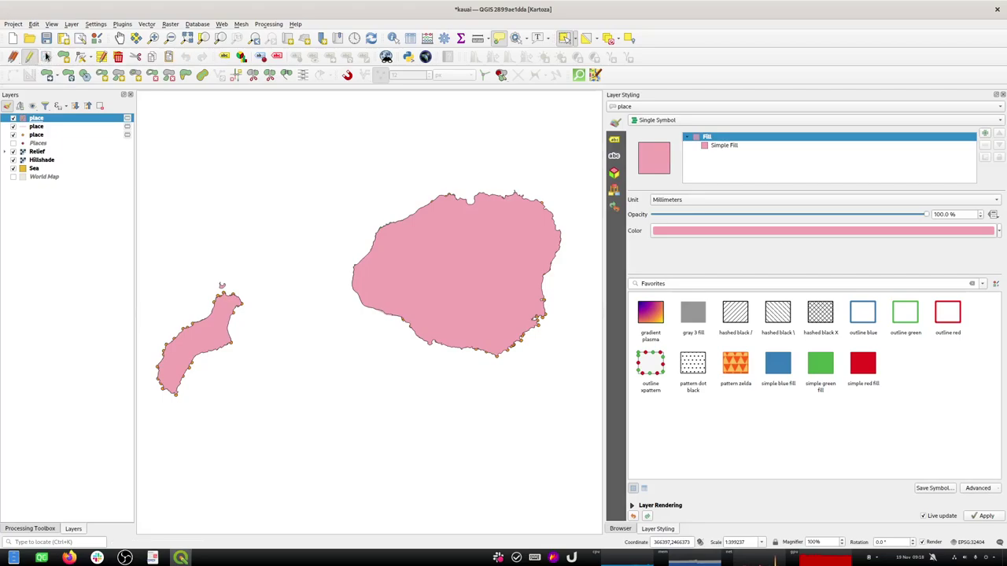
{"action": "left_click", "coordinate": [29, 58]}
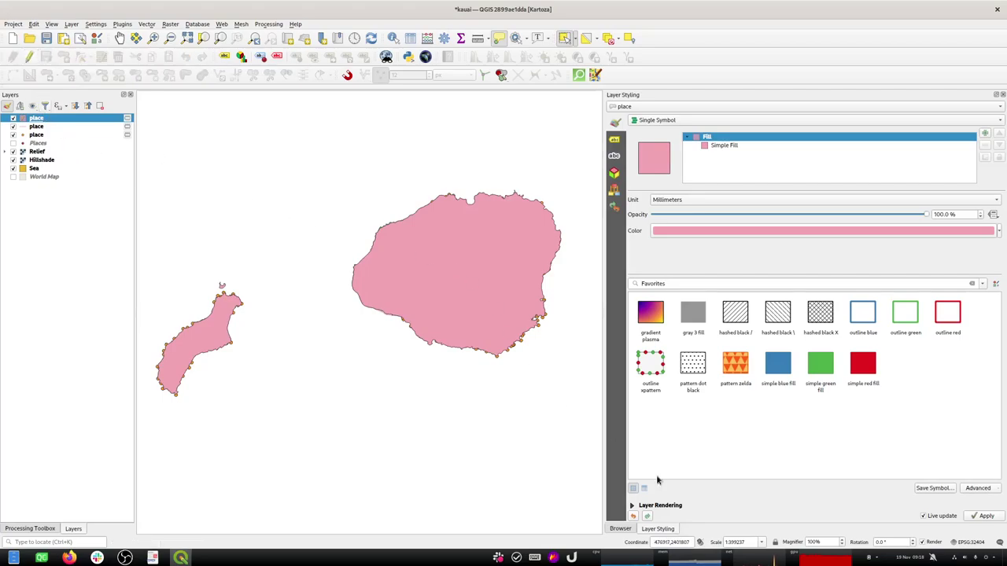
Step: Delete the place_area layer from the kauai.gpkg GeoPackage and confirm the deletion
{"action": "left_click", "coordinate": [620, 531]}
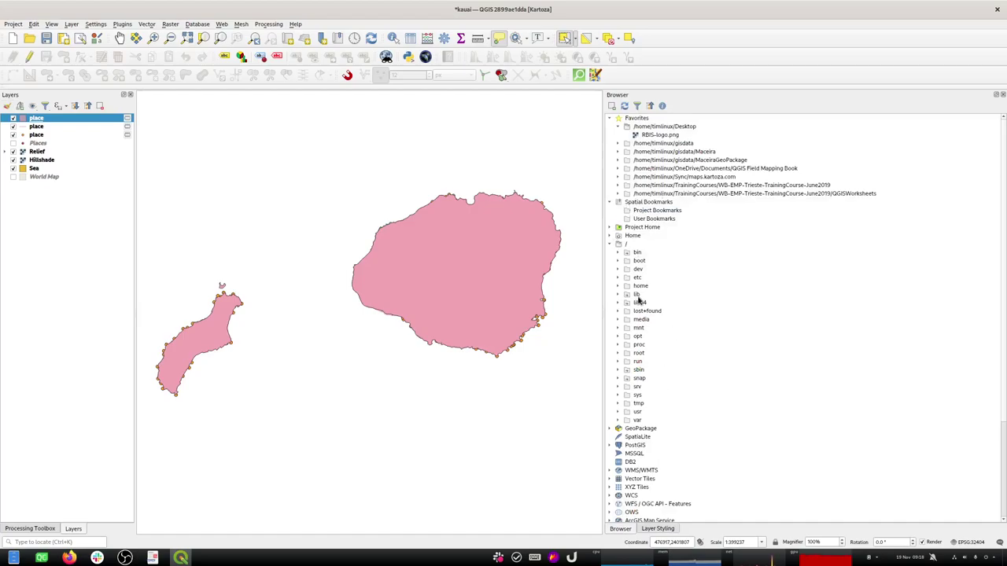
{"action": "scroll", "coordinate": [638, 312], "scroll_direction": "down", "scroll_amount": 1}
{"action": "left_click", "coordinate": [611, 404]}
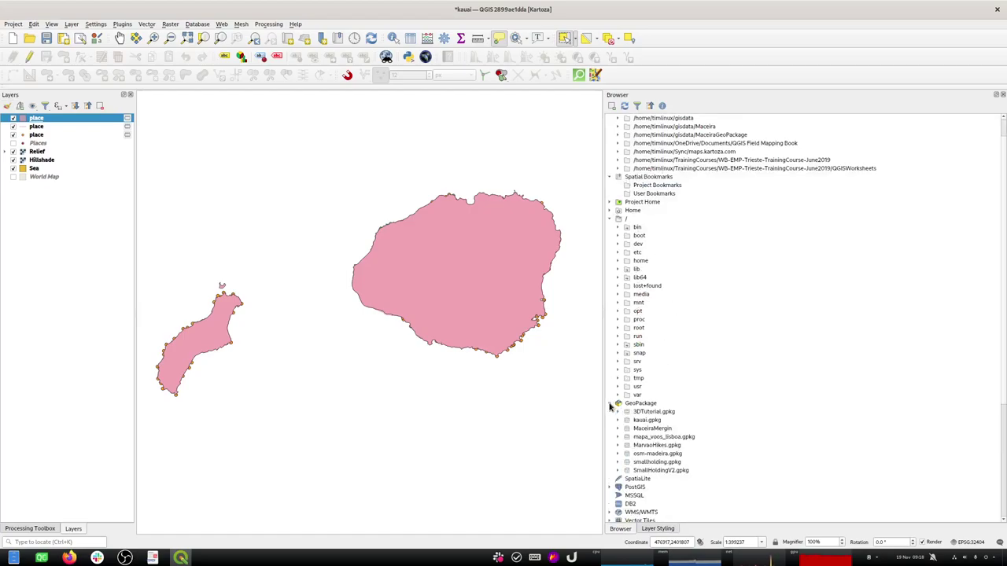
{"action": "left_click", "coordinate": [619, 421]}
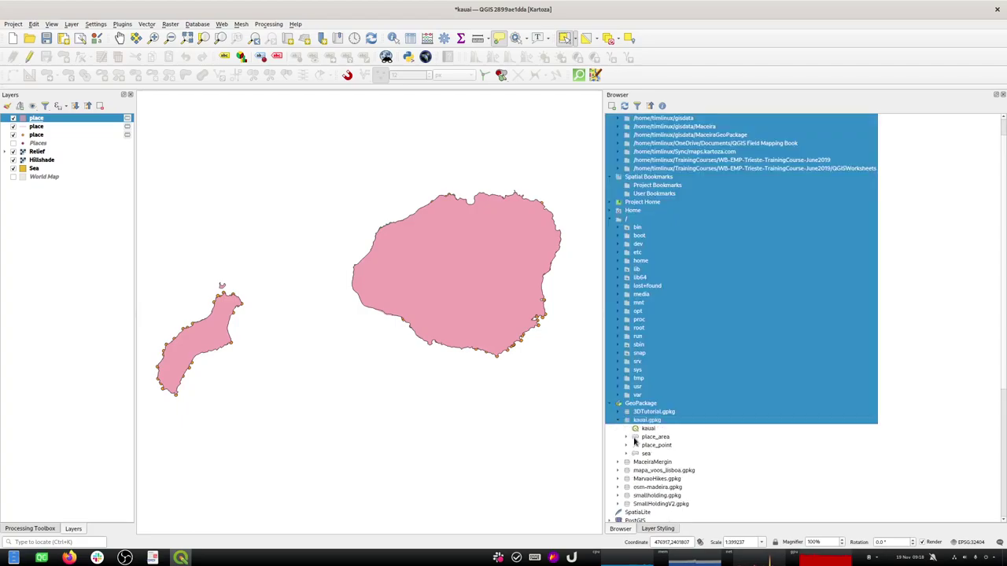
{"action": "left_click", "coordinate": [650, 437]}
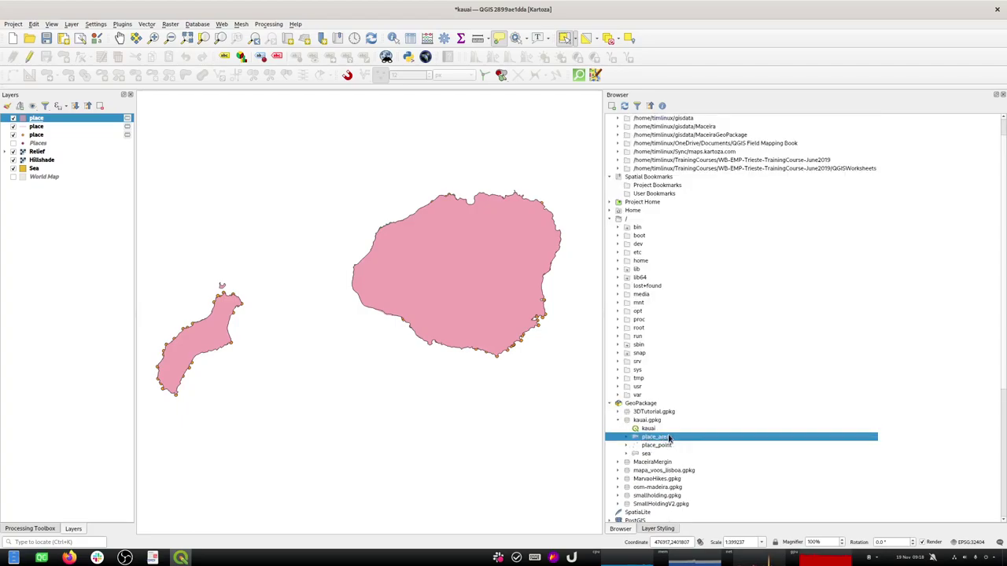
{"action": "key", "text": "ctrl+d"}
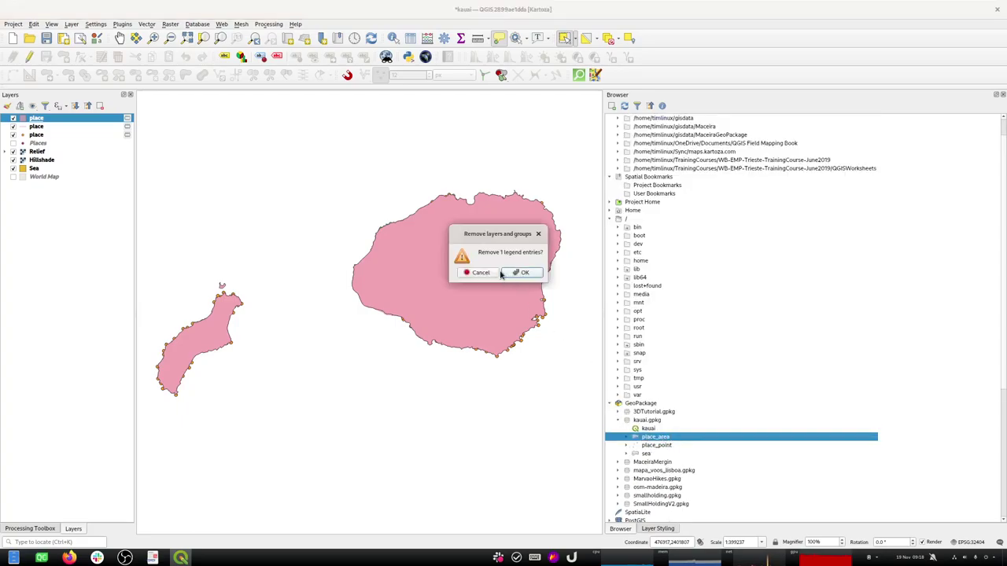
{"action": "left_click", "coordinate": [485, 273]}
{"action": "right_click", "coordinate": [652, 440]}
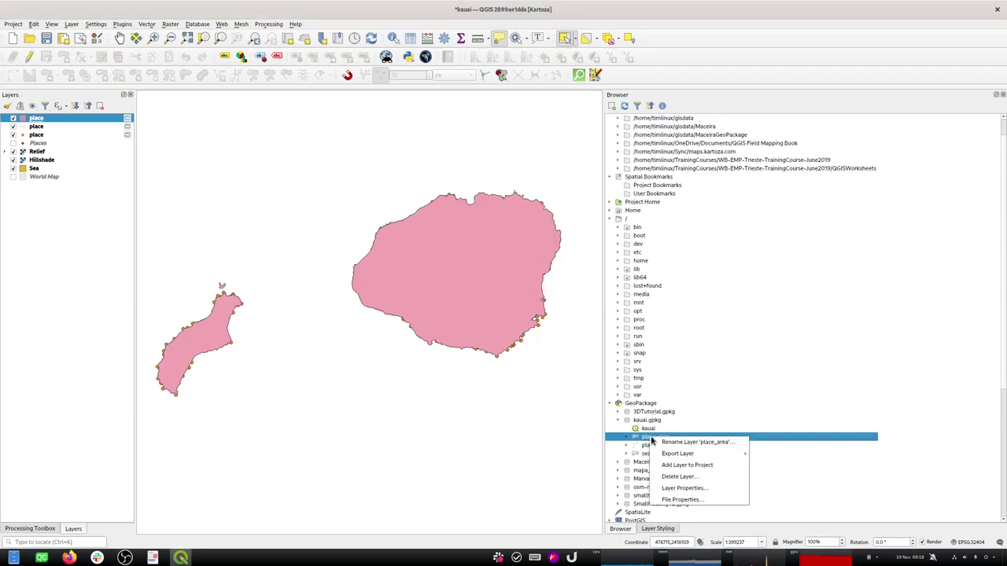
{"action": "left_click", "coordinate": [691, 477]}
{"action": "left_click", "coordinate": [574, 273]}
{"action": "left_click", "coordinate": [599, 272]}
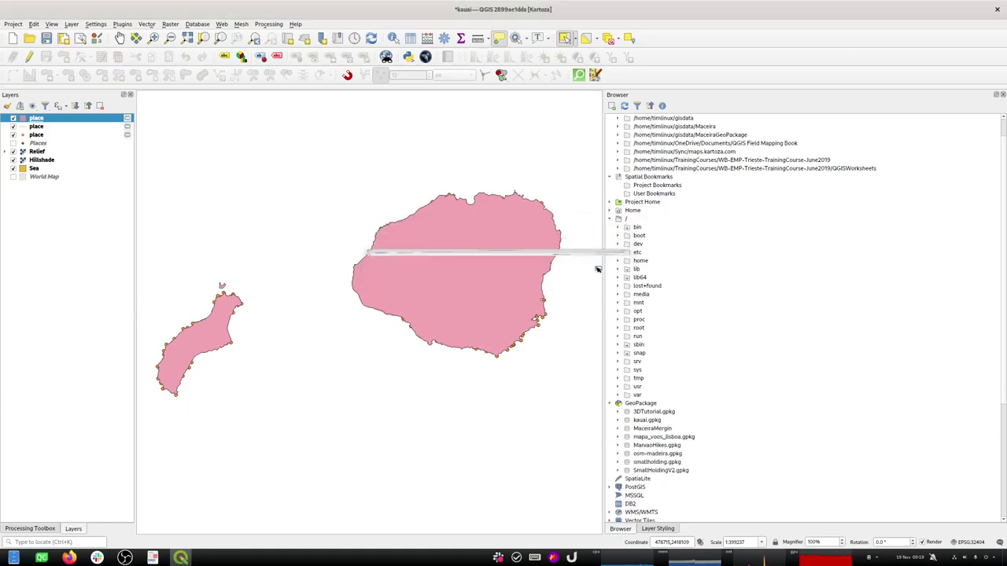
Step: Reproject the polygon place layer in place to the project CRS EPSG:32404 - WGS 72BE / UTM zone 4N and save the edits
{"action": "left_click", "coordinate": [37, 541]}
{"action": "type", "text": "rep"}
{"action": "type", "text": "ct"}
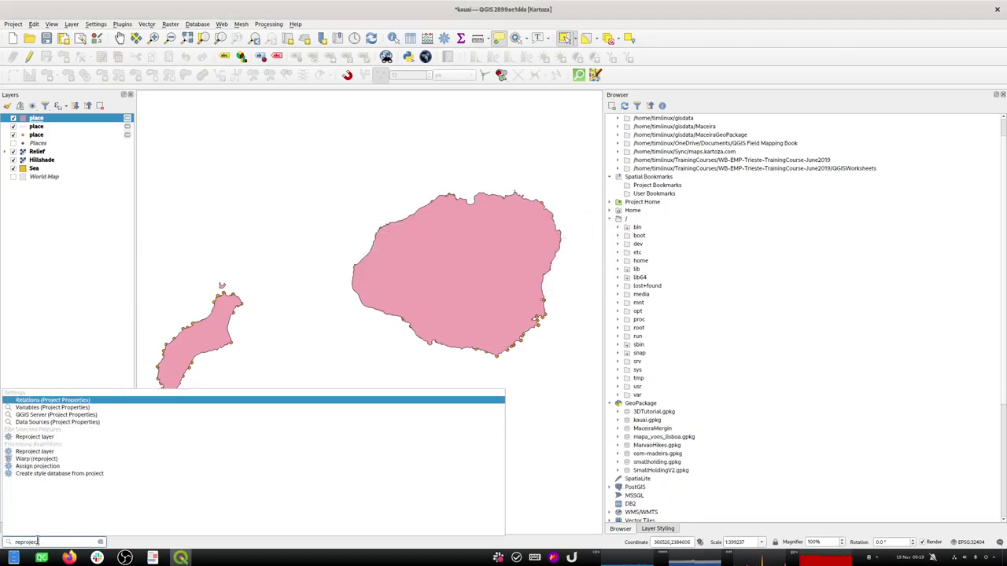
{"action": "left_click", "coordinate": [35, 437]}
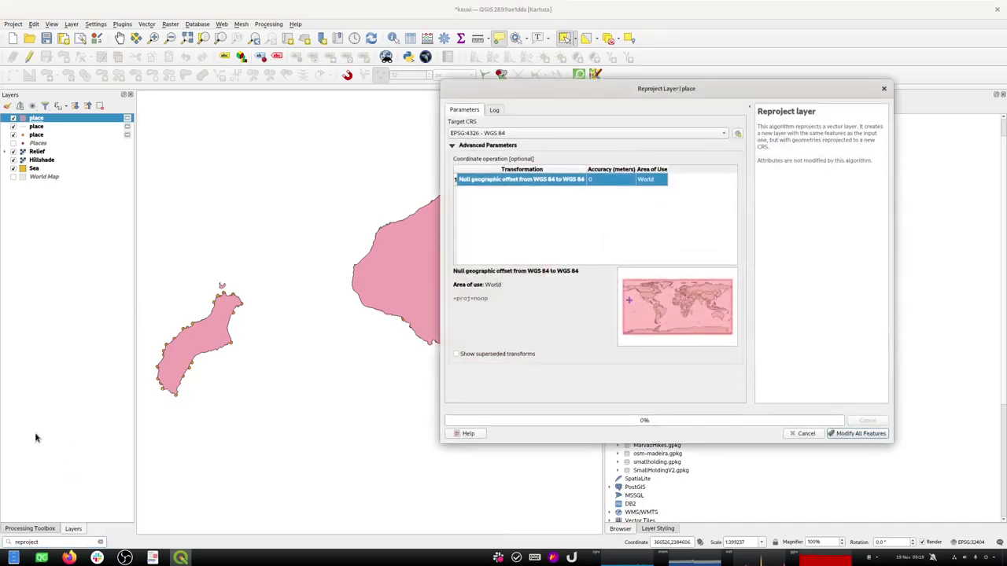
{"action": "left_click", "coordinate": [508, 133]}
{"action": "left_click", "coordinate": [512, 145]}
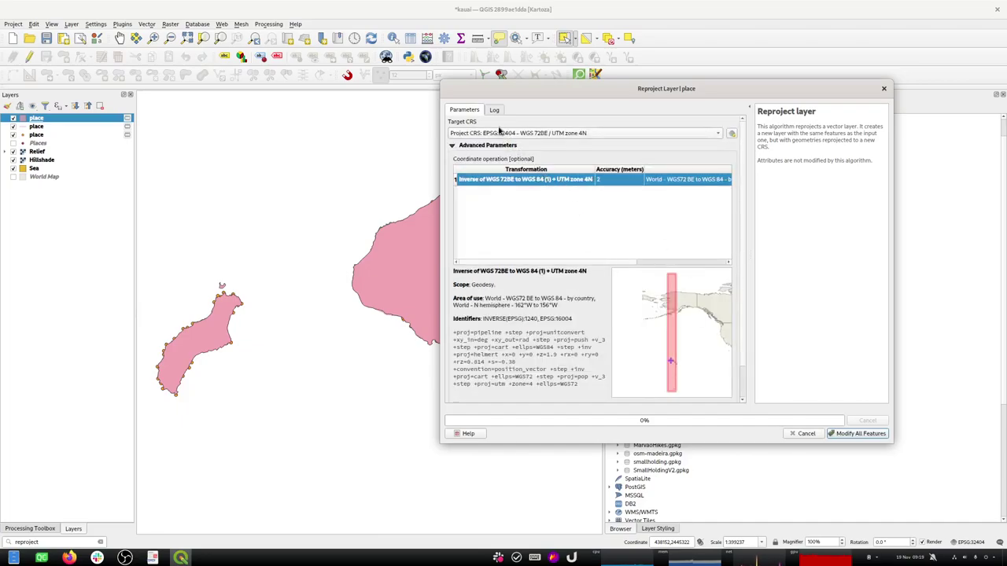
{"action": "left_click_drag", "start_coordinate": [526, 94], "coordinate": [405, 103]}
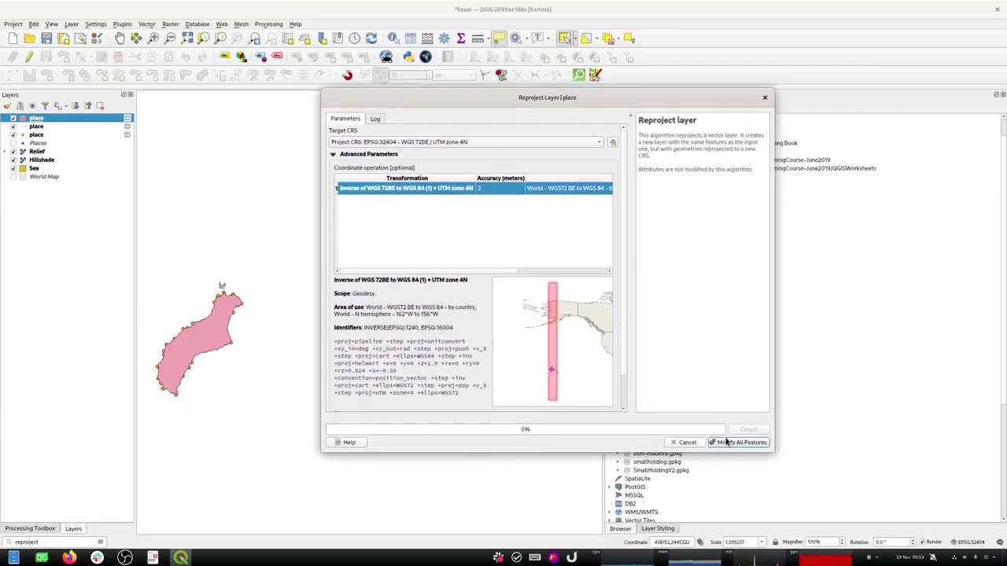
{"action": "left_click", "coordinate": [728, 443]}
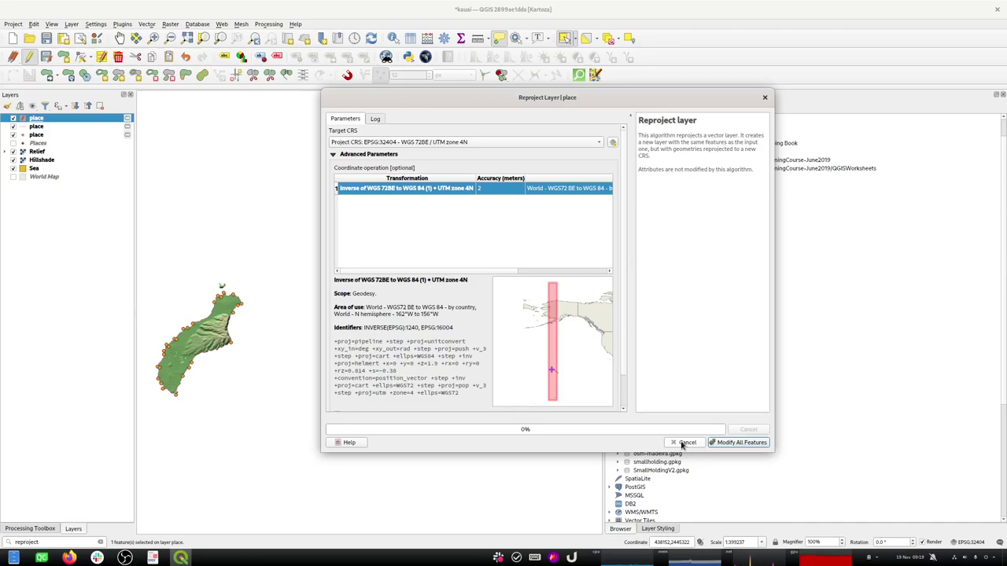
{"action": "left_click", "coordinate": [764, 97]}
{"action": "left_click", "coordinate": [29, 58]}
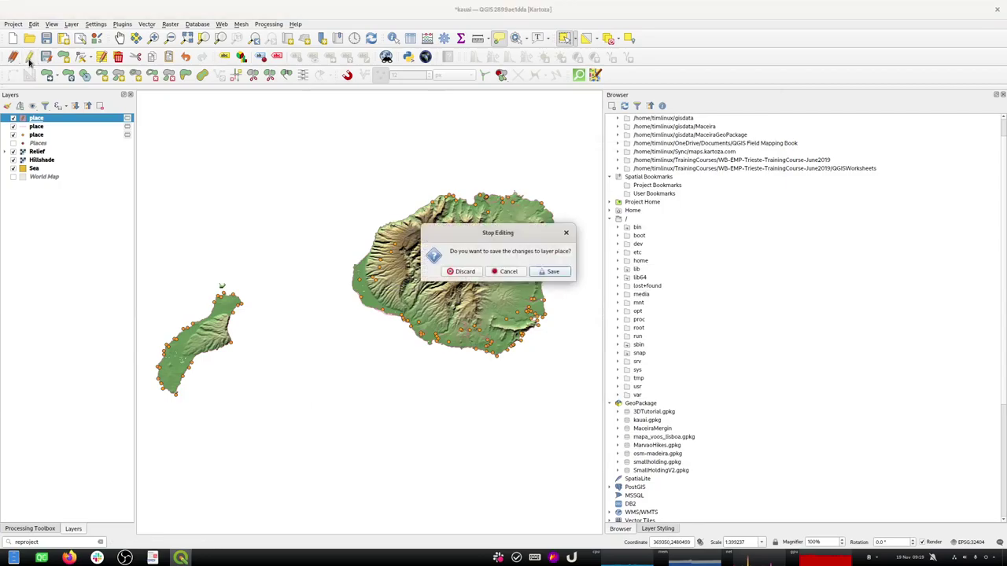
{"action": "left_click", "coordinate": [551, 272]}
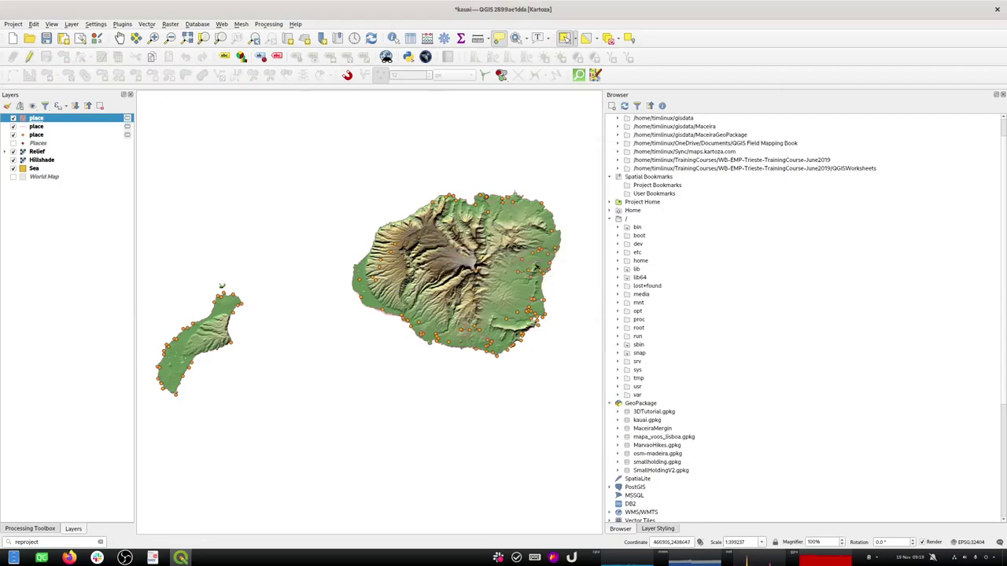
Step: Check the reprojected polygon layer's full extent and remove the three downloaded place layers from the project
{"action": "right_click", "coordinate": [22, 120]}
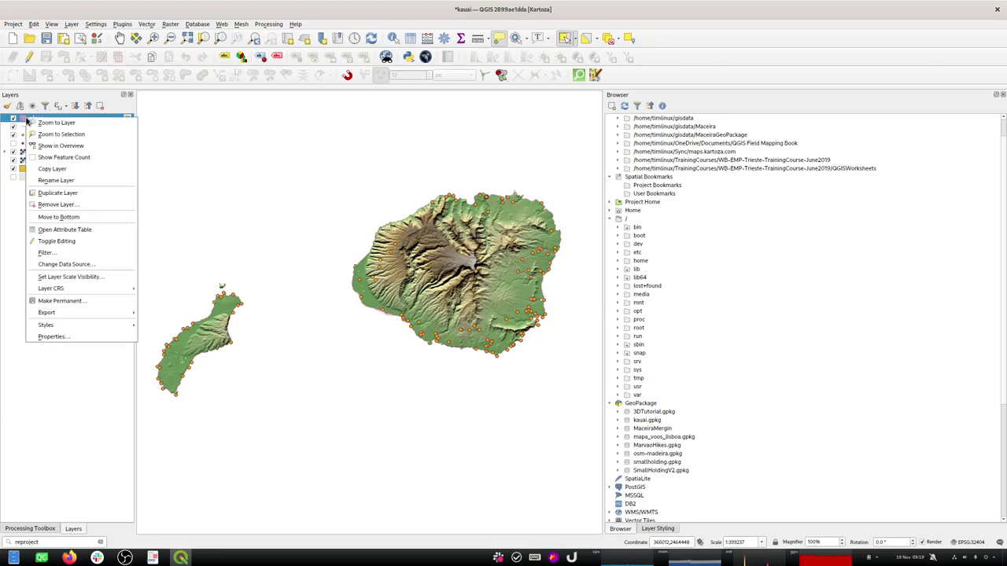
{"action": "left_click", "coordinate": [43, 124]}
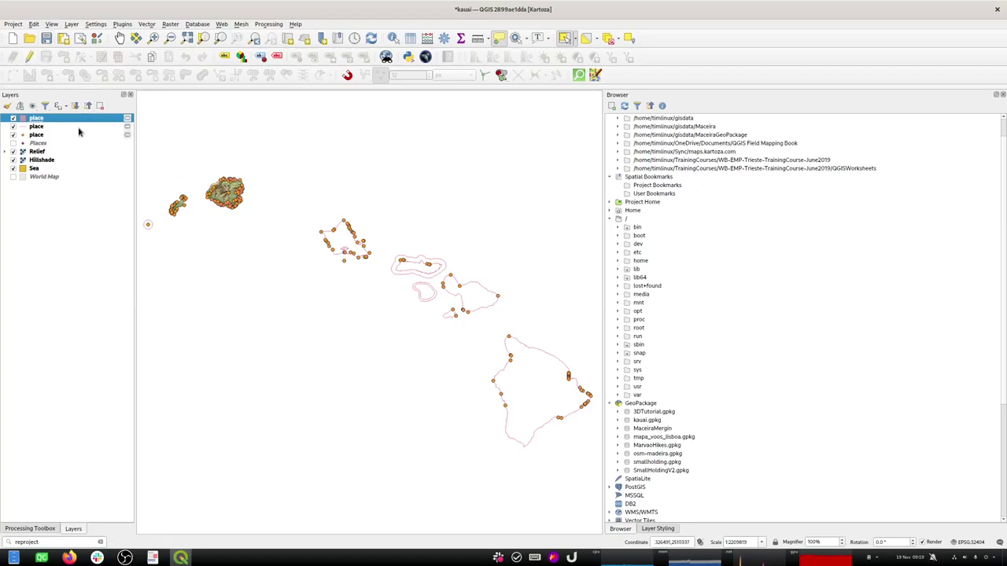
{"action": "left_click", "coordinate": [48, 137], "text": "shift"}
{"action": "left_click", "coordinate": [46, 144], "text": "shift"}
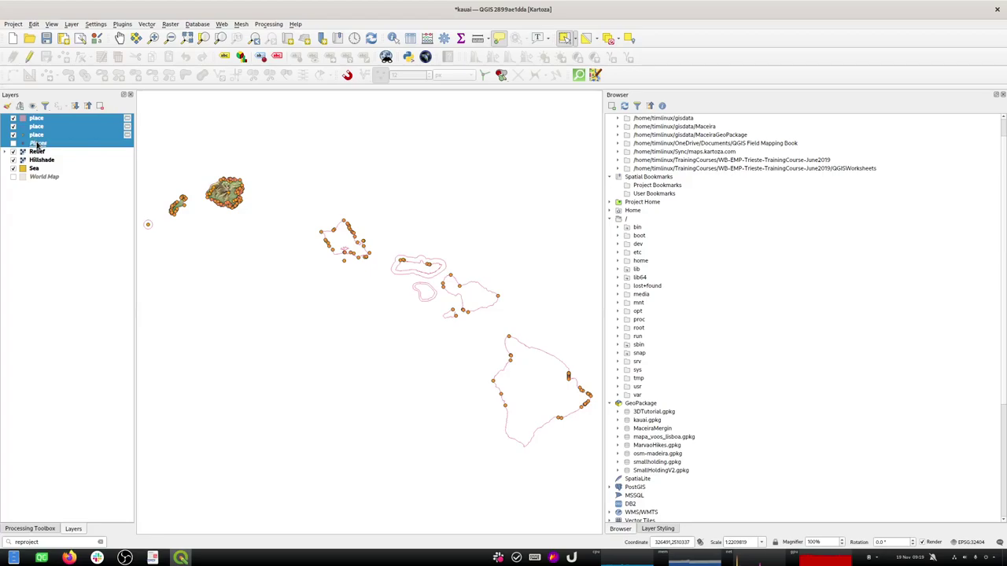
{"action": "key", "text": "ctrl+d"}
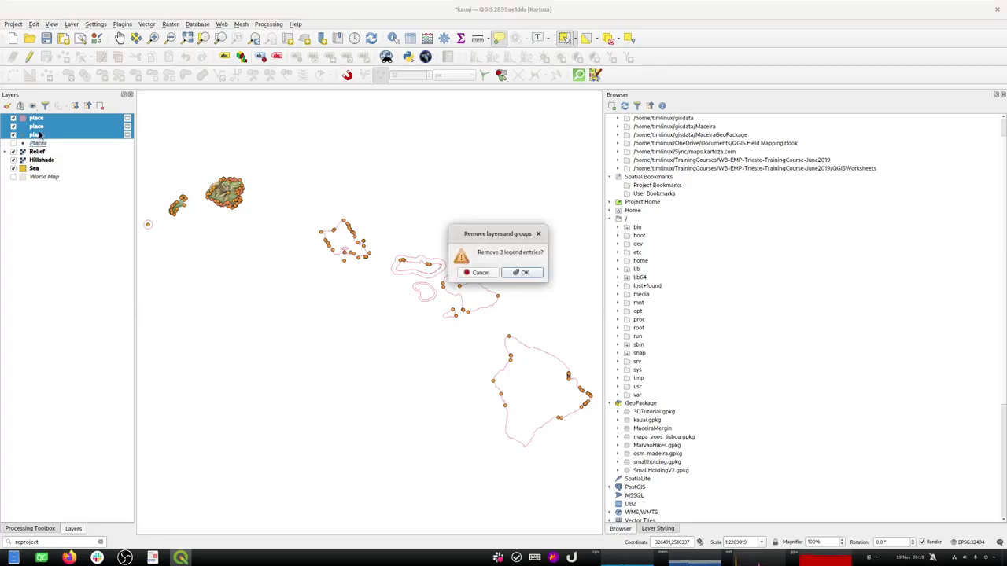
{"action": "key", "text": "Return"}
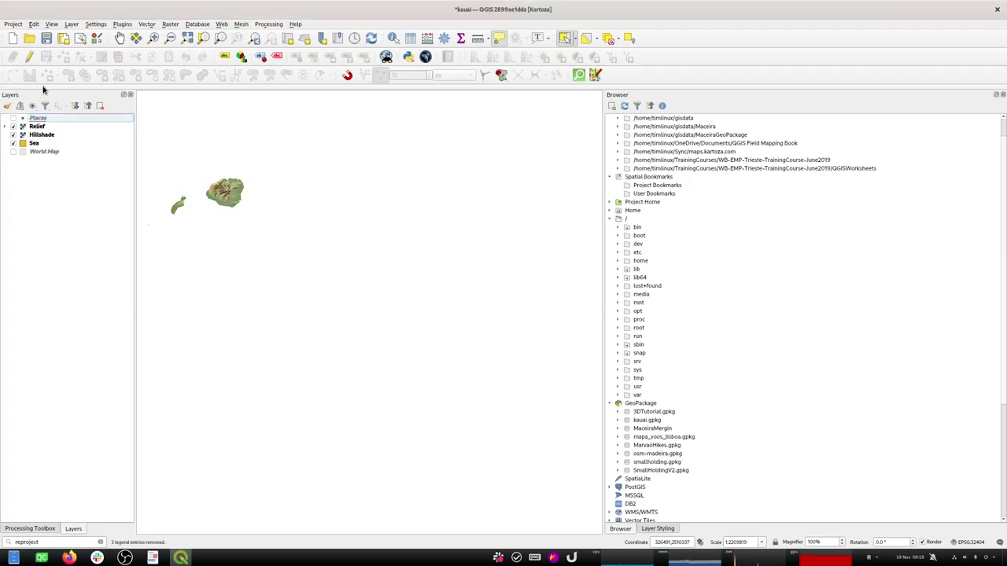
Step: Download all OpenStreetMap objects with the key place for the canvas extent covering Kauai and its neighbouring island, using QuickOSM
{"action": "left_click", "coordinate": [154, 38]}
{"action": "left_click_drag", "start_coordinate": [163, 162], "coordinate": [262, 247]}
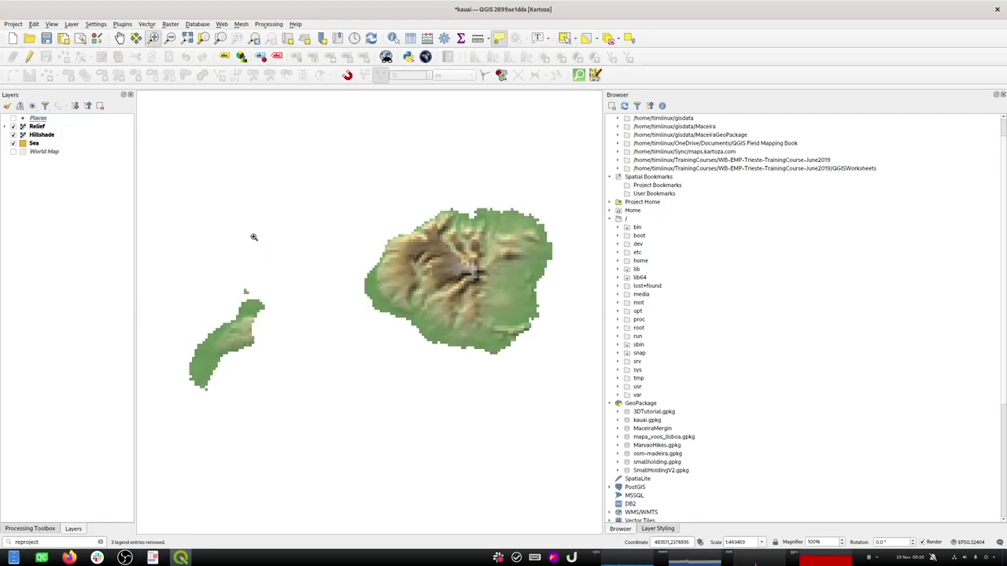
{"action": "left_click", "coordinate": [579, 75]}
{"action": "left_click", "coordinate": [412, 138]}
{"action": "type", "text": "place"}
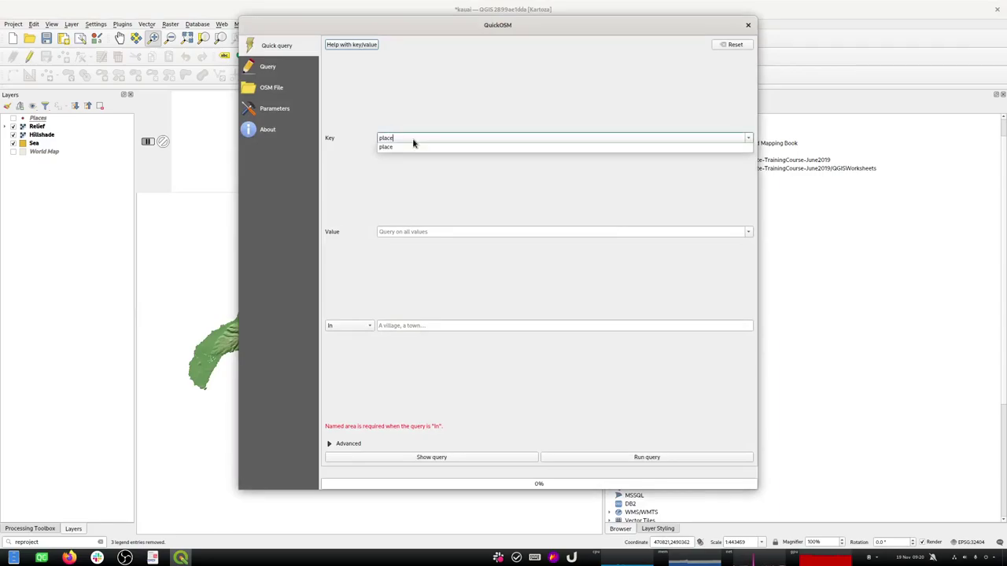
{"action": "left_click", "coordinate": [450, 376]}
{"action": "left_click", "coordinate": [364, 327]}
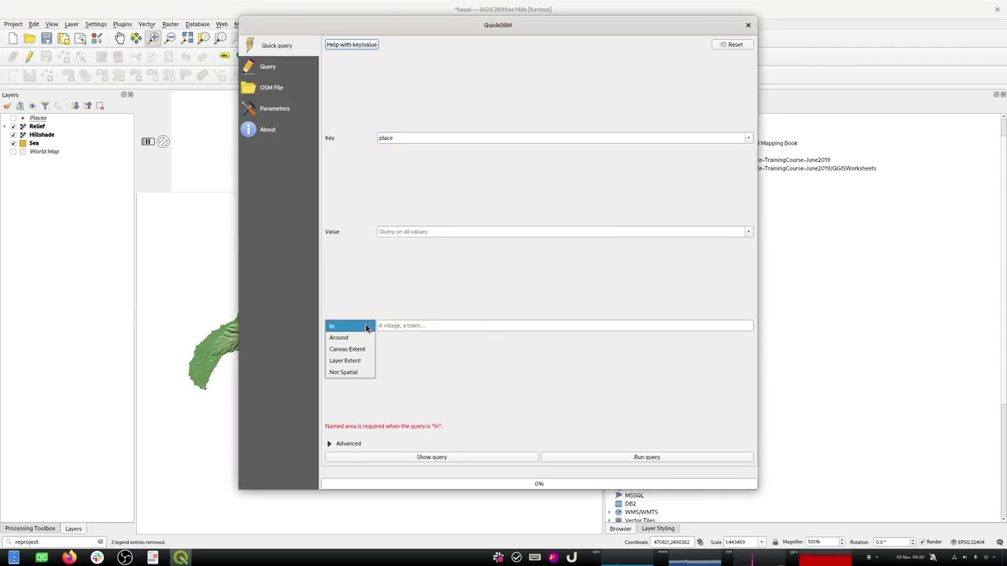
{"action": "left_click", "coordinate": [354, 349]}
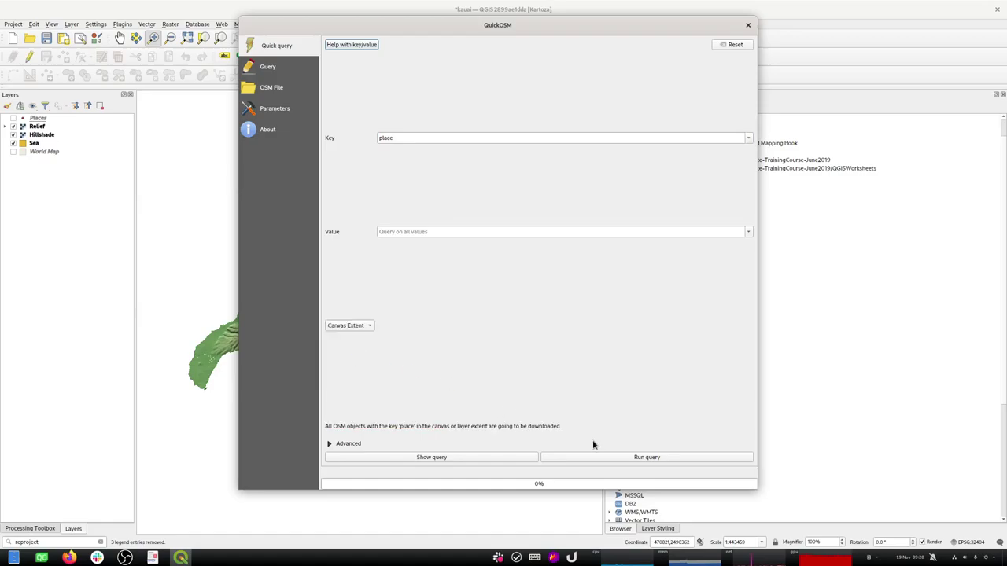
{"action": "left_click", "coordinate": [614, 457]}
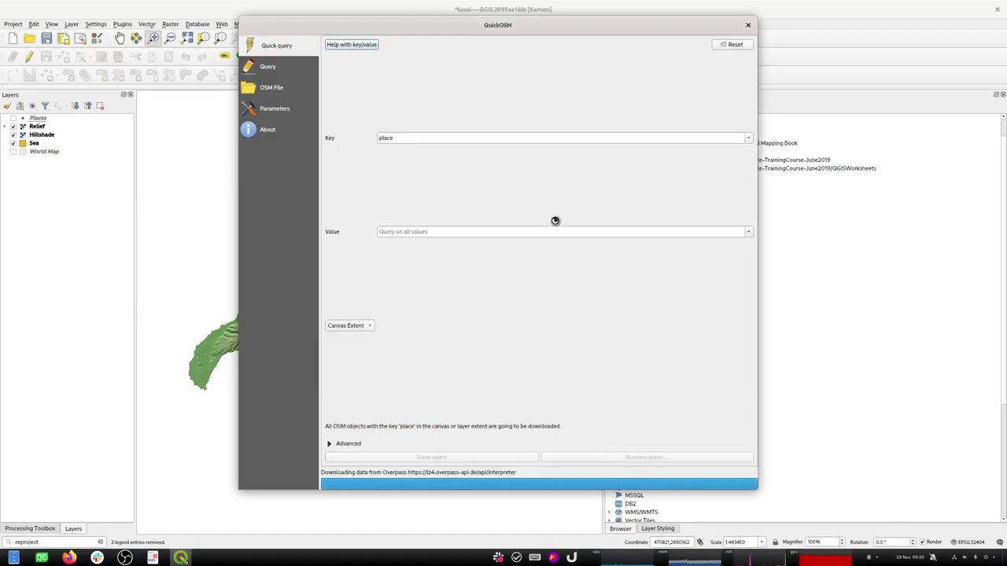
{"action": "left_click", "coordinate": [748, 24]}
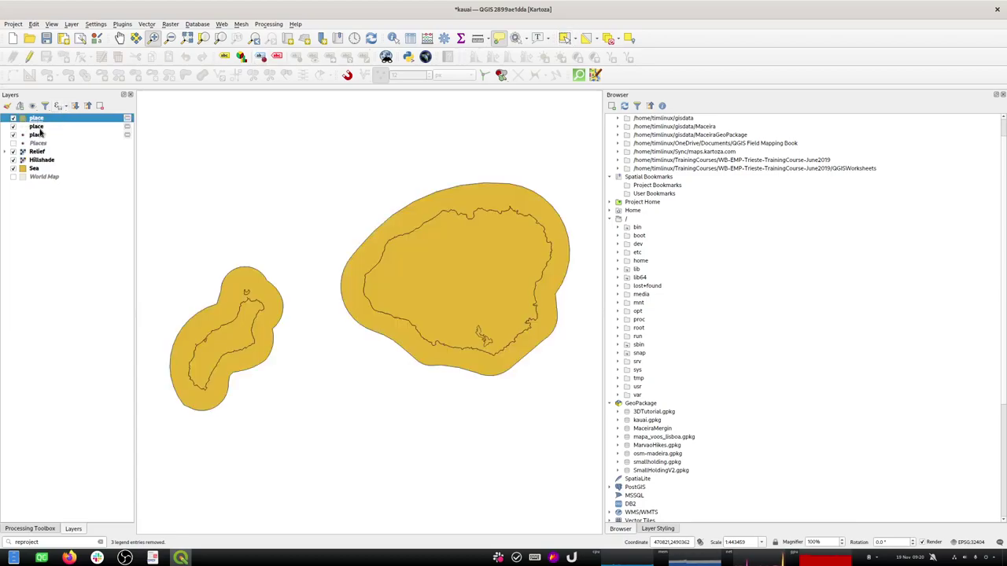
Step: Remove the downloaded line and point place layers from the project, keeping only the polygon place layer
{"action": "left_click", "coordinate": [36, 127]}
{"action": "left_click", "coordinate": [37, 136], "text": "shift"}
{"action": "key", "text": "ctrl+d"}
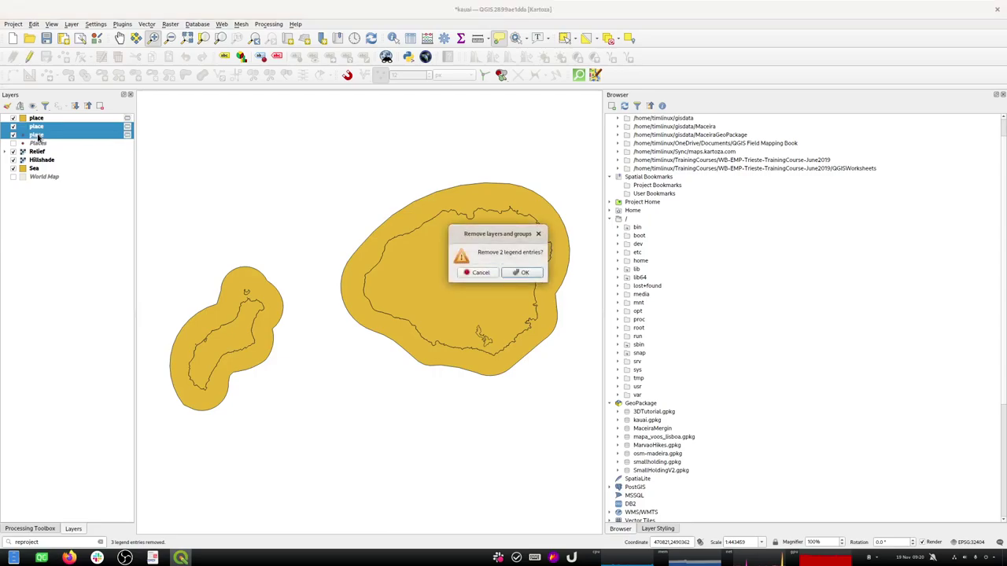
{"action": "left_click", "coordinate": [533, 278]}
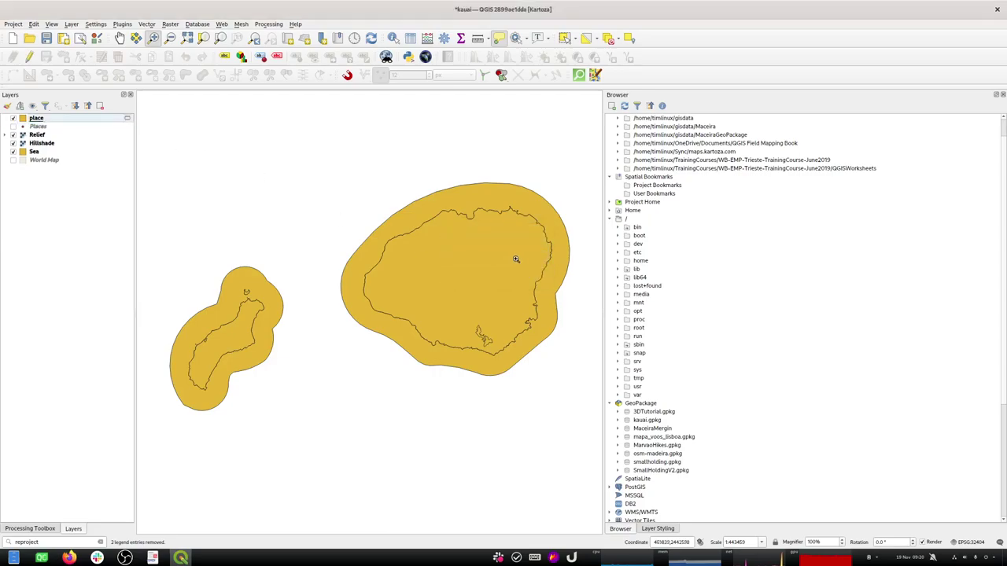
Step: Invert a selection of the islands' land polygon in the place layer, delete the other features and finish editing
{"action": "left_click", "coordinate": [59, 116]}
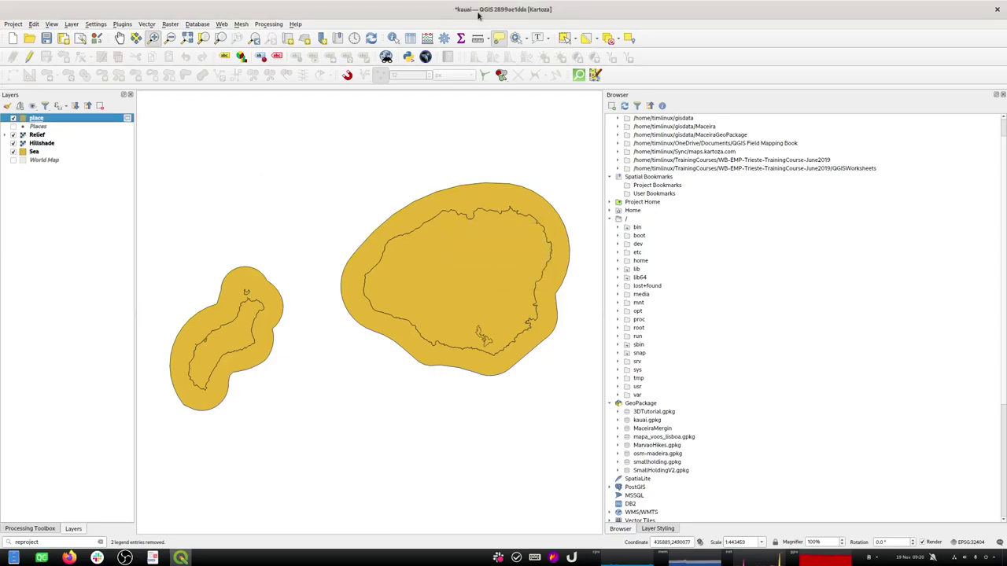
{"action": "left_click", "coordinate": [564, 38]}
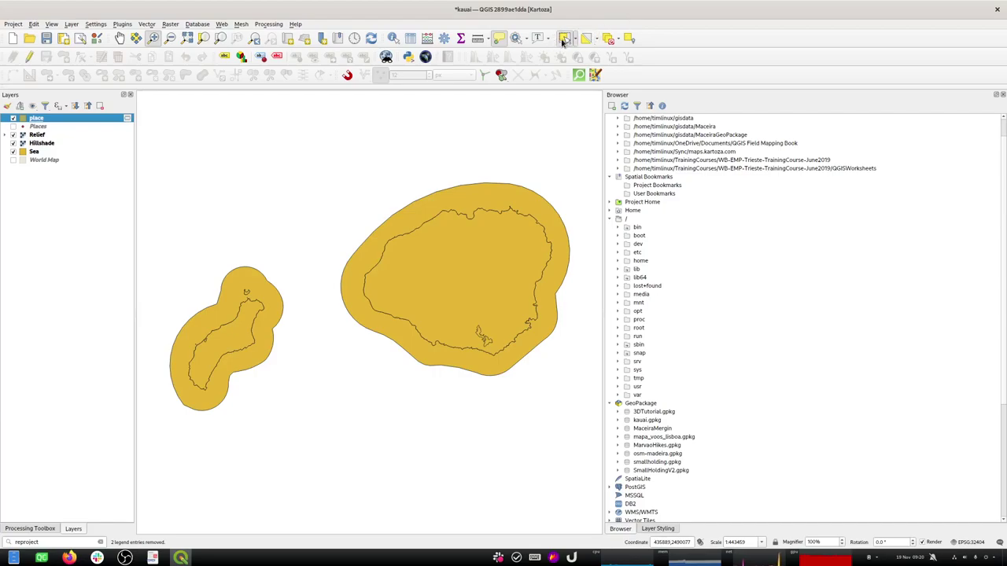
{"action": "left_click", "coordinate": [506, 231]}
{"action": "left_click", "coordinate": [586, 37]}
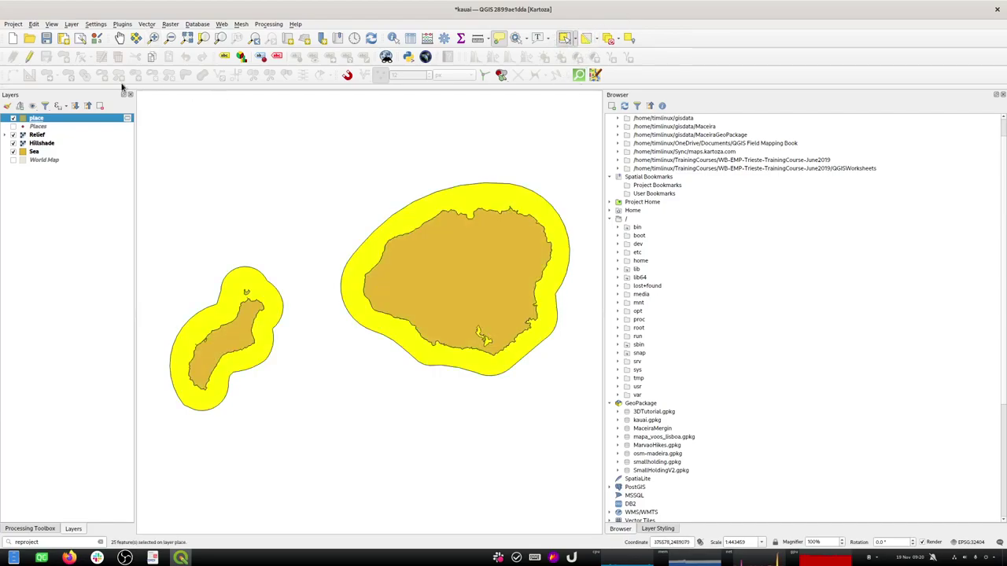
{"action": "left_click", "coordinate": [29, 58]}
{"action": "left_click", "coordinate": [118, 56]}
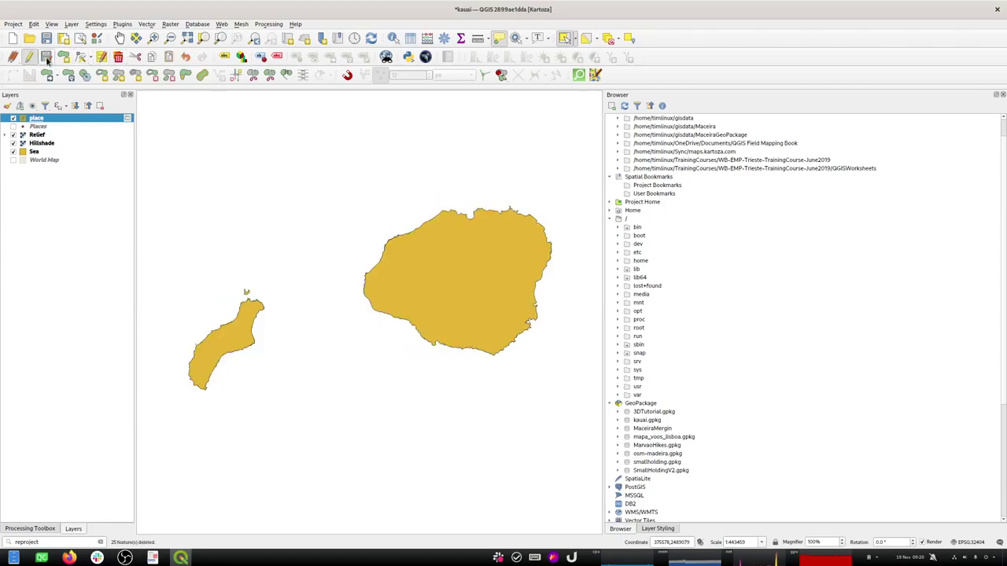
{"action": "left_click", "coordinate": [29, 58]}
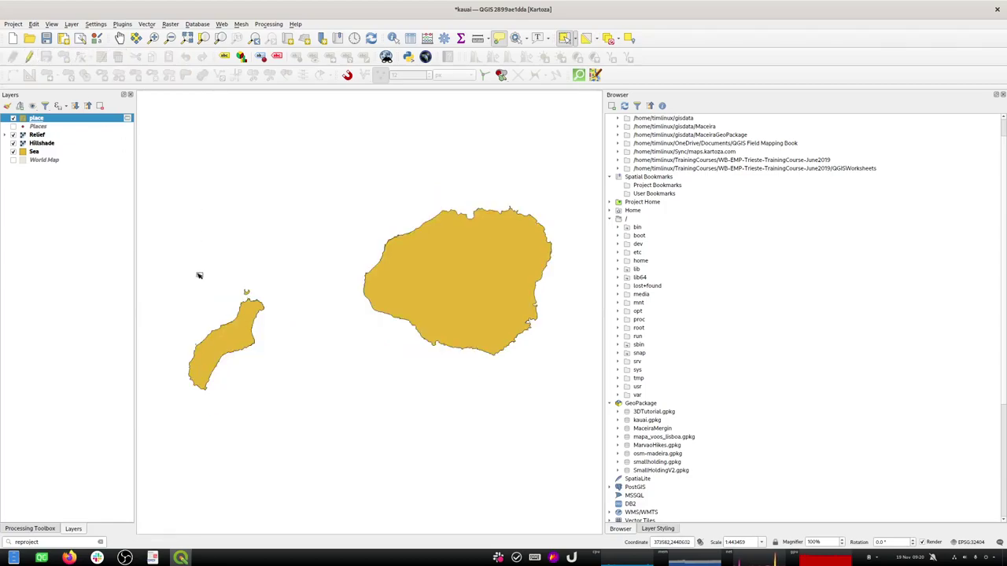
{"action": "left_click", "coordinate": [41, 542]}
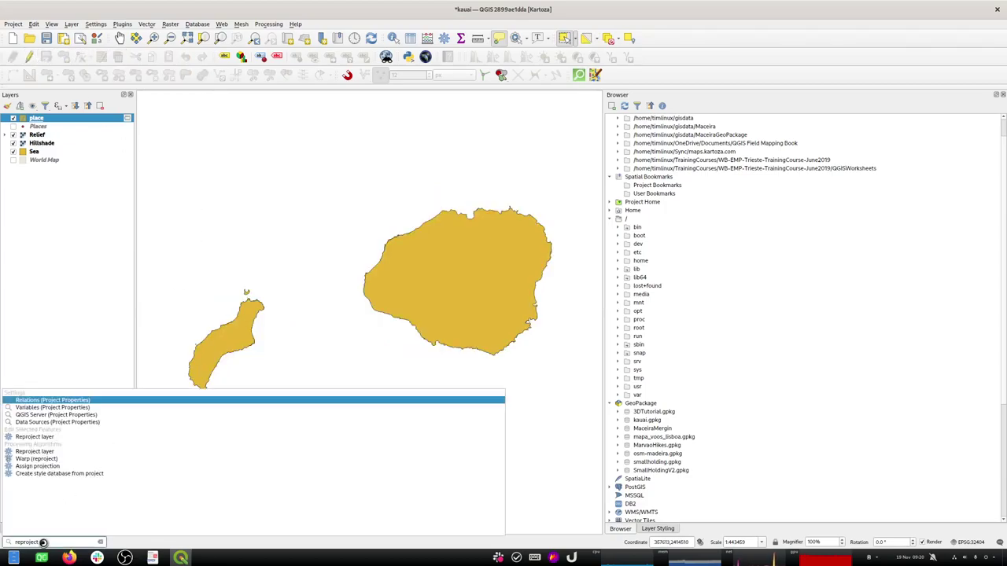
{"action": "key", "text": "Return"}
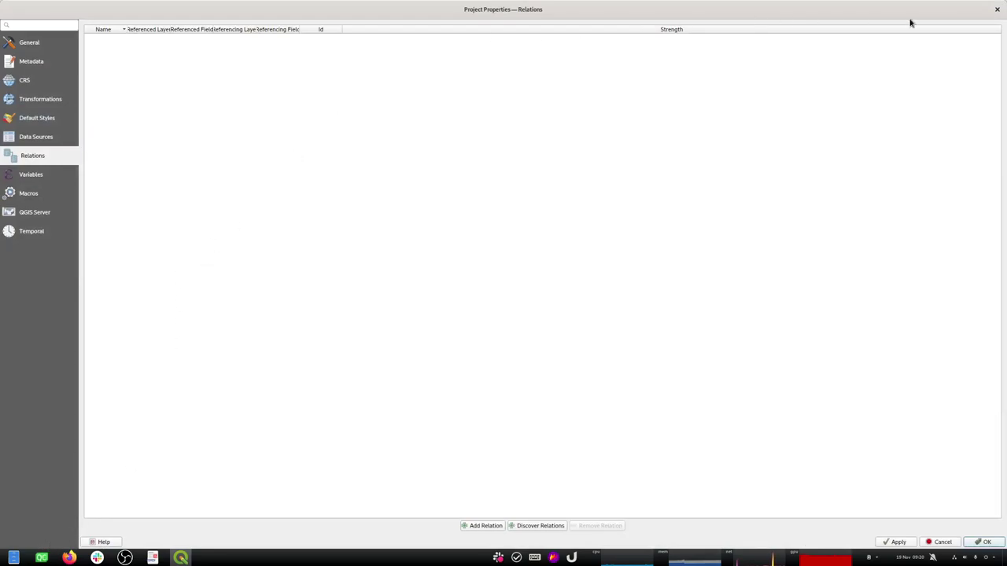
{"action": "left_click", "coordinate": [997, 9]}
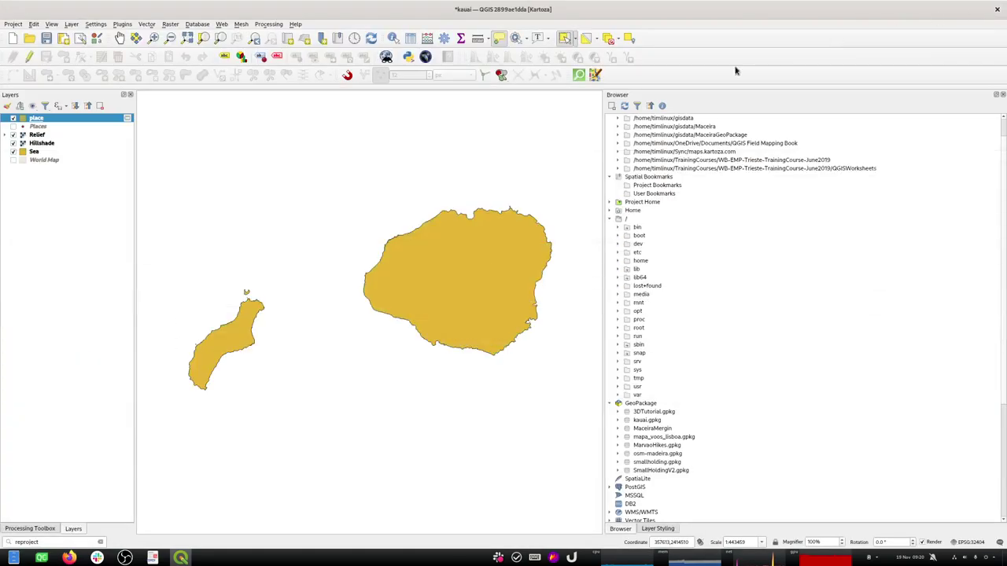
Step: Reproject the polygon place layer to the project CRS EPSG:32404 - WGS 72BE / UTM zone 4N as a new layer
{"action": "left_click", "coordinate": [52, 541]}
{"action": "left_click", "coordinate": [36, 451]}
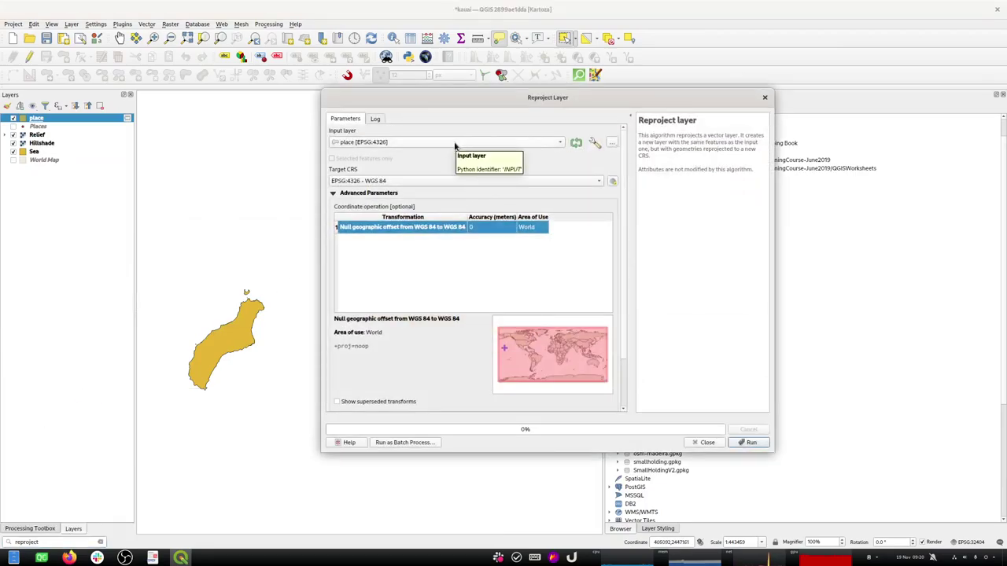
{"action": "left_click", "coordinate": [454, 144]}
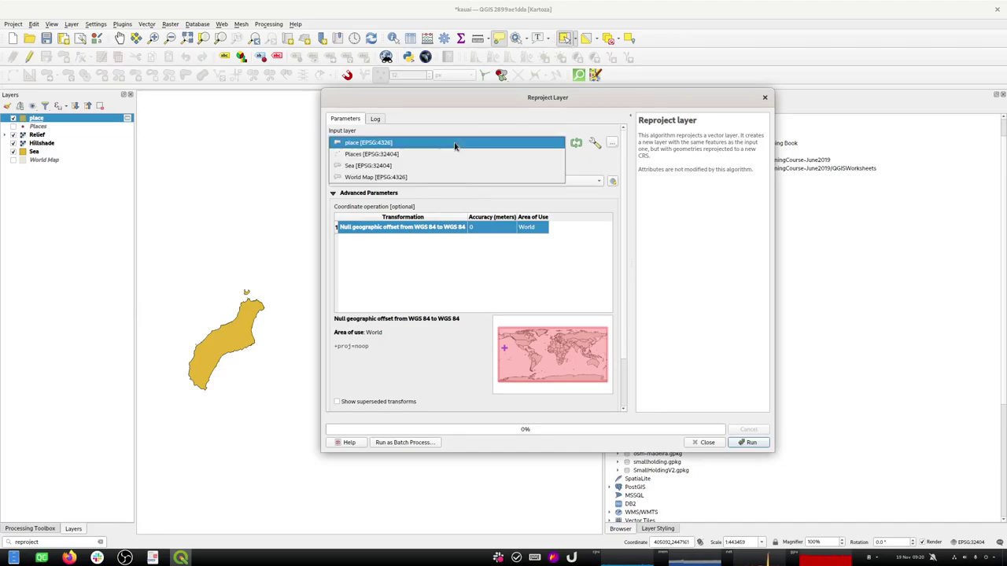
{"action": "left_click", "coordinate": [385, 145]}
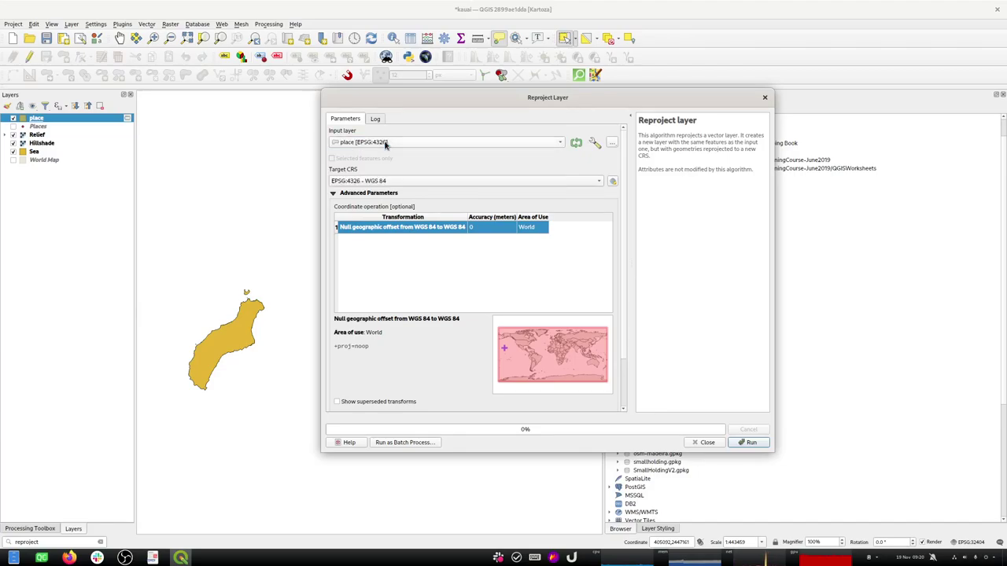
{"action": "left_click", "coordinate": [392, 182]}
{"action": "left_click", "coordinate": [393, 191]}
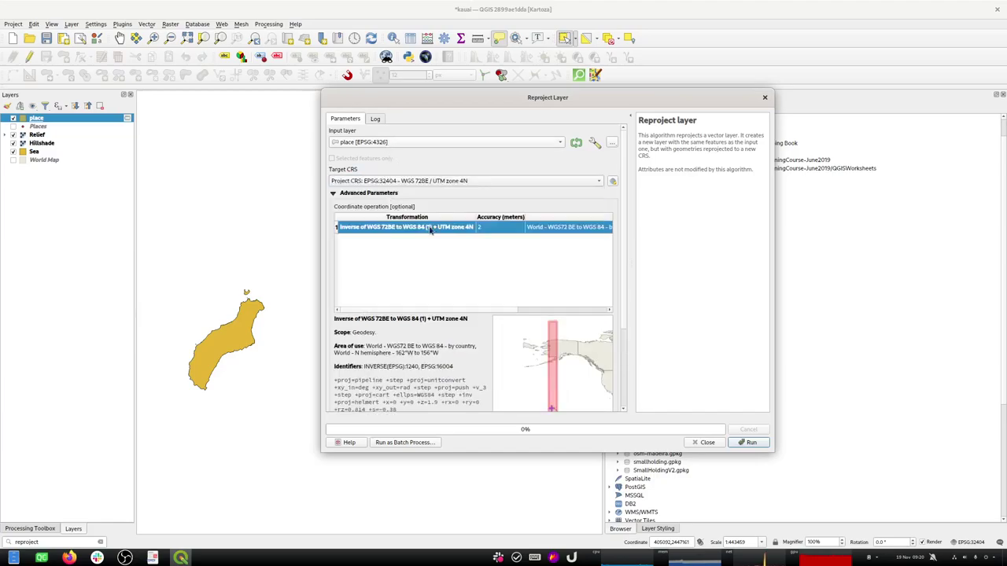
{"action": "left_click", "coordinate": [753, 444]}
{"action": "left_click", "coordinate": [689, 444]}
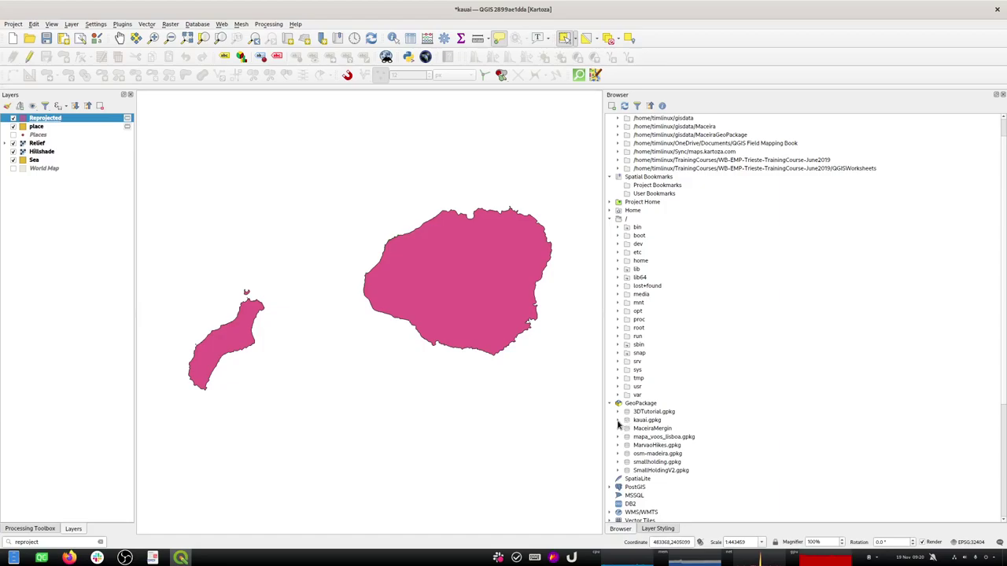
Step: Import the Reprojected layer into the kauai.gpkg GeoPackage
{"action": "left_click", "coordinate": [617, 420]}
{"action": "left_click_drag", "start_coordinate": [55, 118], "coordinate": [648, 425]}
{"action": "left_click", "coordinate": [525, 271]}
Step: Rename the Reprojected table in kauai.gpkg to place
{"action": "left_click", "coordinate": [650, 445]}
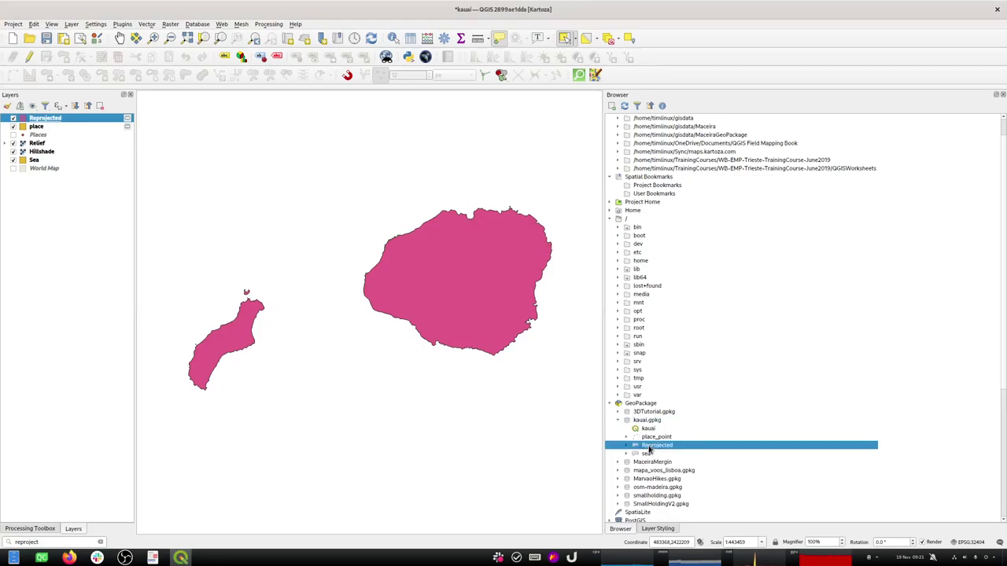
{"action": "right_click", "coordinate": [656, 446]}
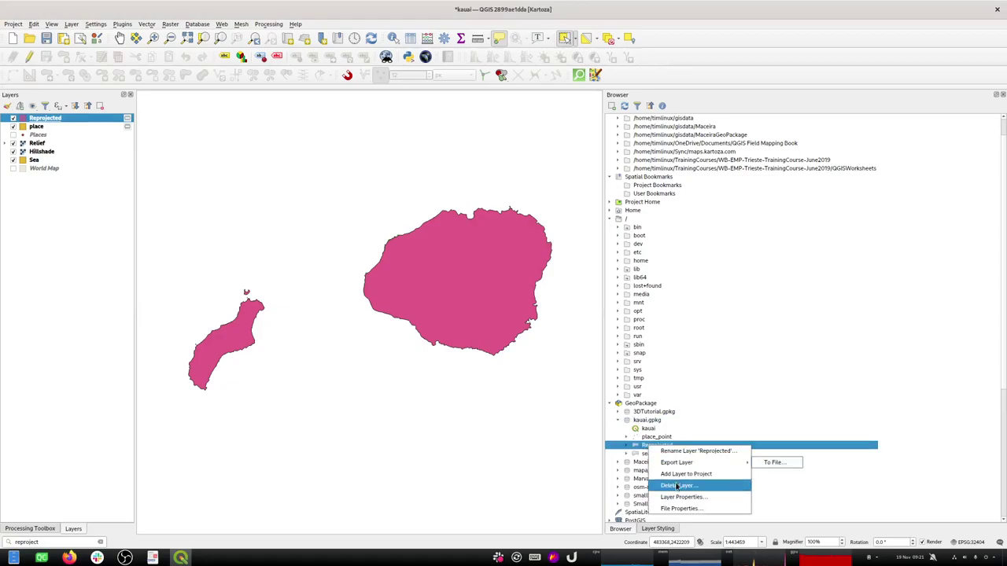
{"action": "left_click", "coordinate": [674, 451]}
{"action": "type", "text": "place"}
{"action": "key", "text": "Return"}
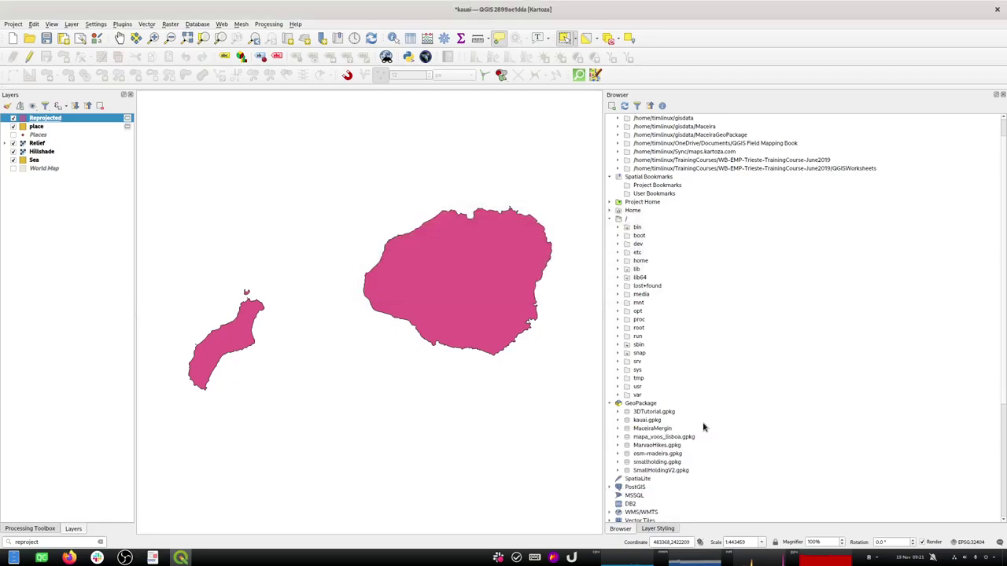
Step: Remove the temporary Reprojected and place layers from the project
{"action": "left_click", "coordinate": [36, 130], "text": "ctrl"}
{"action": "key", "text": "ctrl+d"}
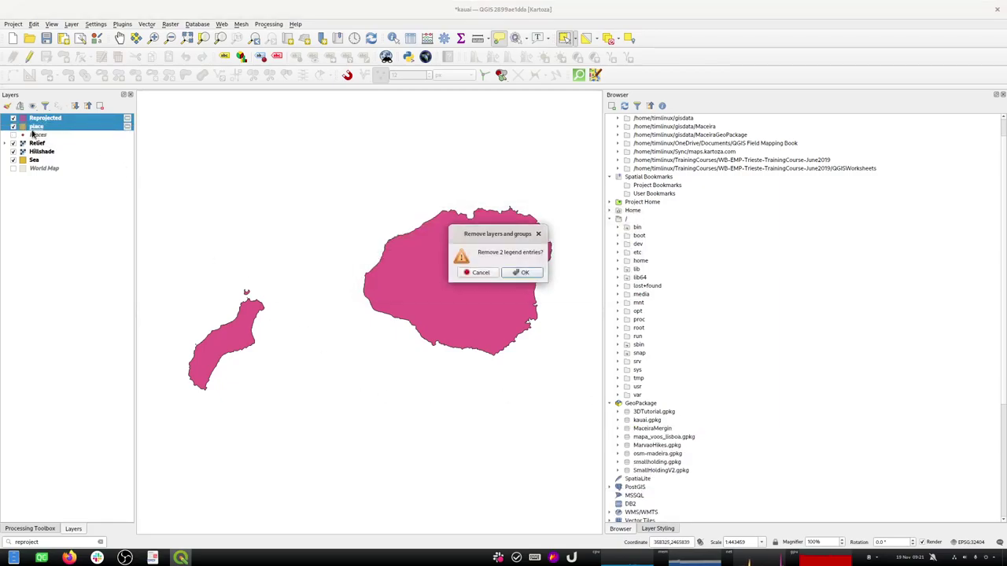
{"action": "key", "text": "Return"}
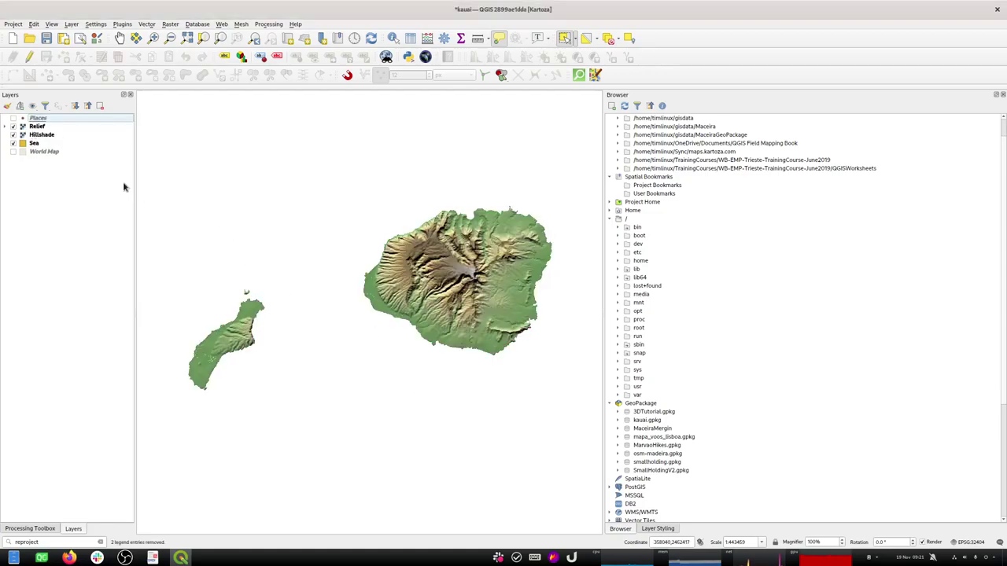
Step: Add the place layer stored in kauai.gpkg to the map and save the project
{"action": "left_click", "coordinate": [618, 421]}
{"action": "left_click_drag", "start_coordinate": [648, 437], "coordinate": [427, 351]}
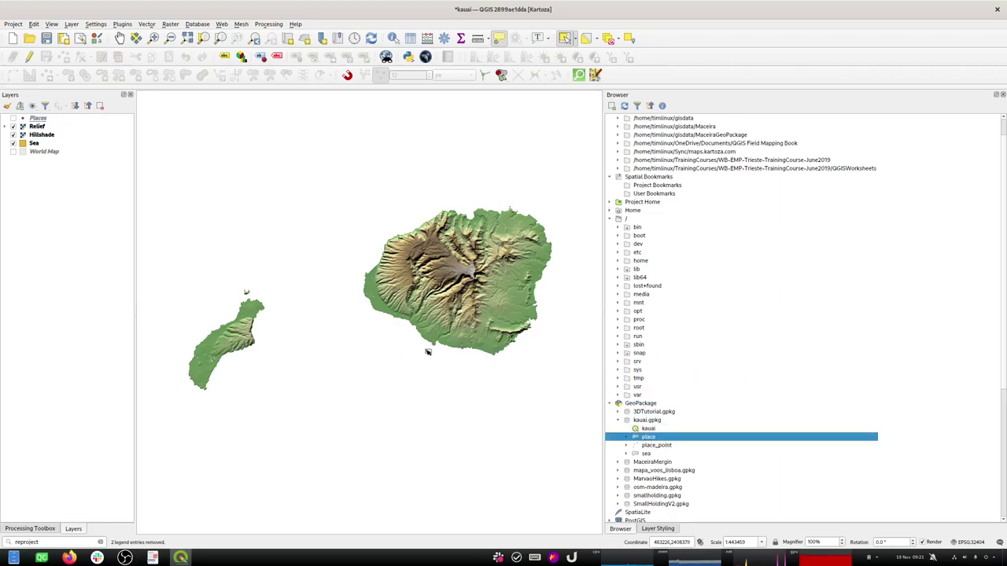
{"action": "left_click", "coordinate": [46, 38]}
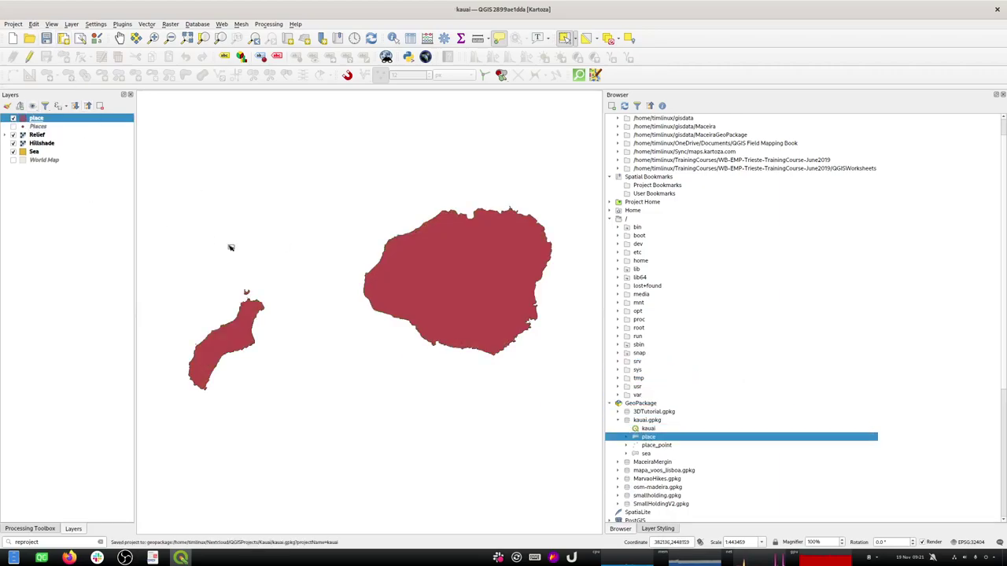
Step: Widen the map canvas and zoom out until the whole Hawaiian island chain shows with wide empty margins
{"action": "left_click_drag", "start_coordinate": [603, 214], "coordinate": [748, 269]}
{"action": "scroll", "coordinate": [585, 277], "scroll_direction": "up", "scroll_amount": 3}
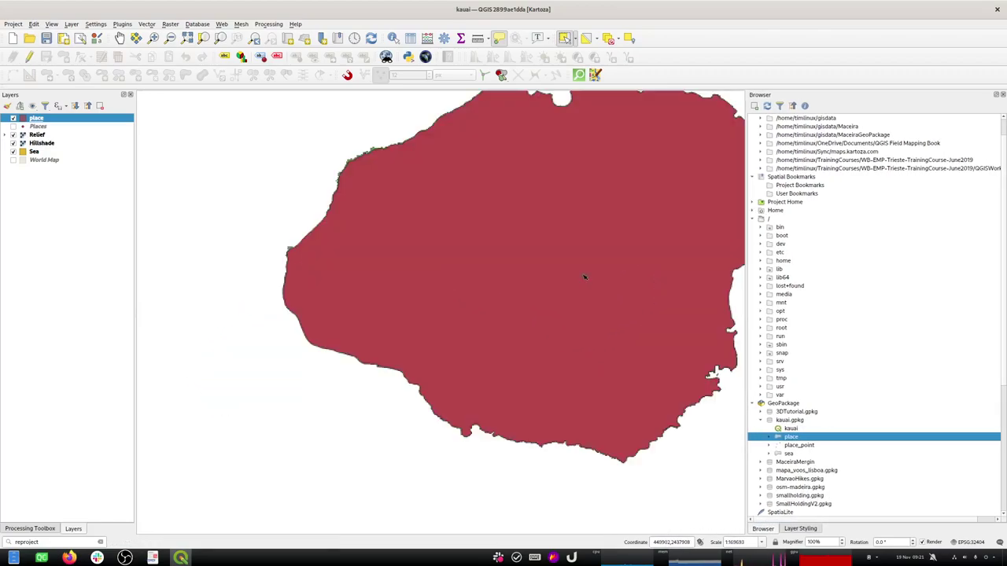
{"action": "scroll", "coordinate": [584, 277], "scroll_direction": "up", "scroll_amount": 1}
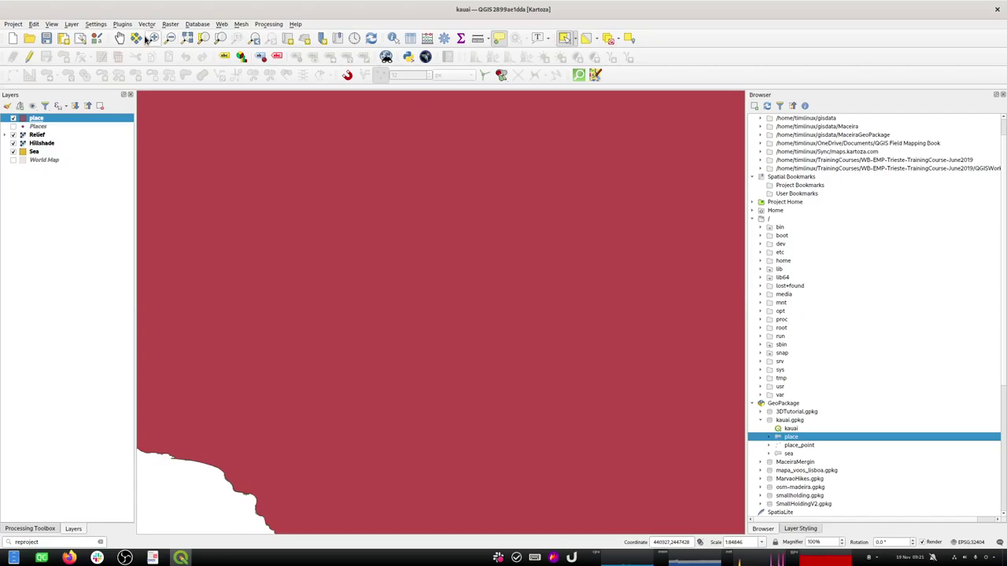
{"action": "left_click", "coordinate": [187, 38]}
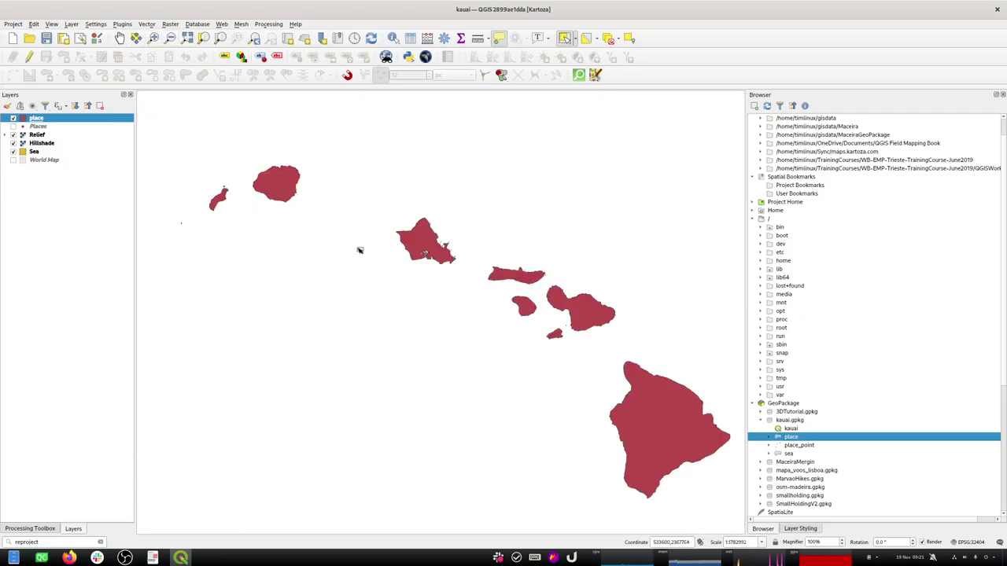
{"action": "scroll", "coordinate": [360, 250], "scroll_direction": "down", "scroll_amount": 3}
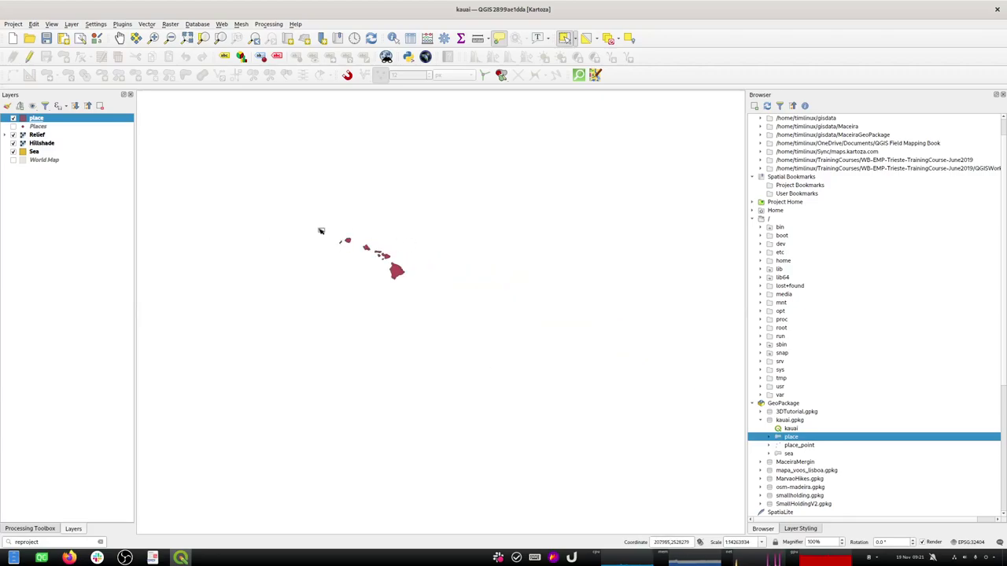
Step: Draw a large rectangle polygon in the Sea layer, enclosing the whole Hawaiian island chain with wide margins
{"action": "left_click", "coordinate": [35, 151]}
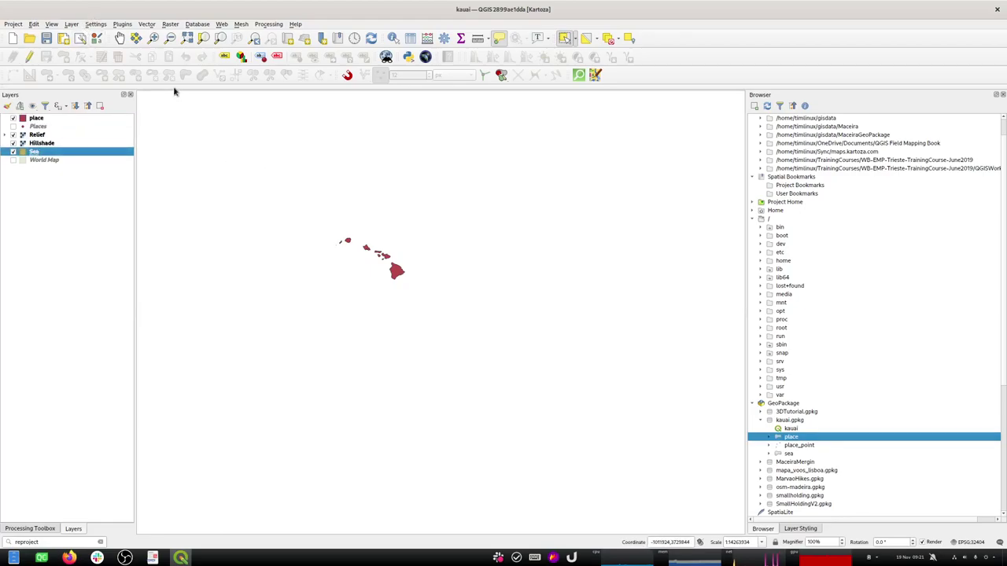
{"action": "left_click", "coordinate": [120, 38]}
{"action": "left_click_drag", "start_coordinate": [250, 185], "coordinate": [326, 218]}
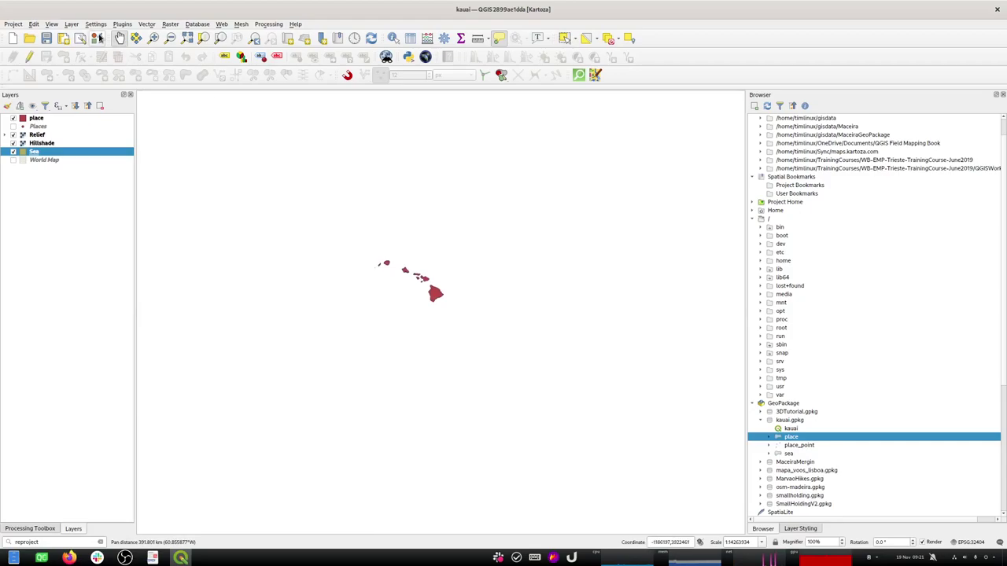
{"action": "left_click", "coordinate": [28, 57]}
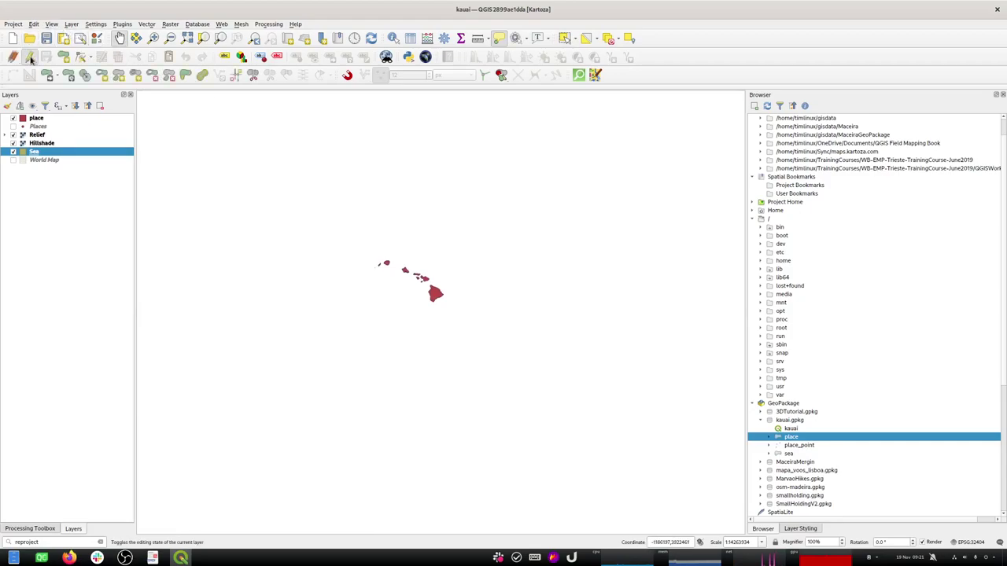
{"action": "left_click", "coordinate": [63, 57]}
{"action": "left_click", "coordinate": [34, 24]}
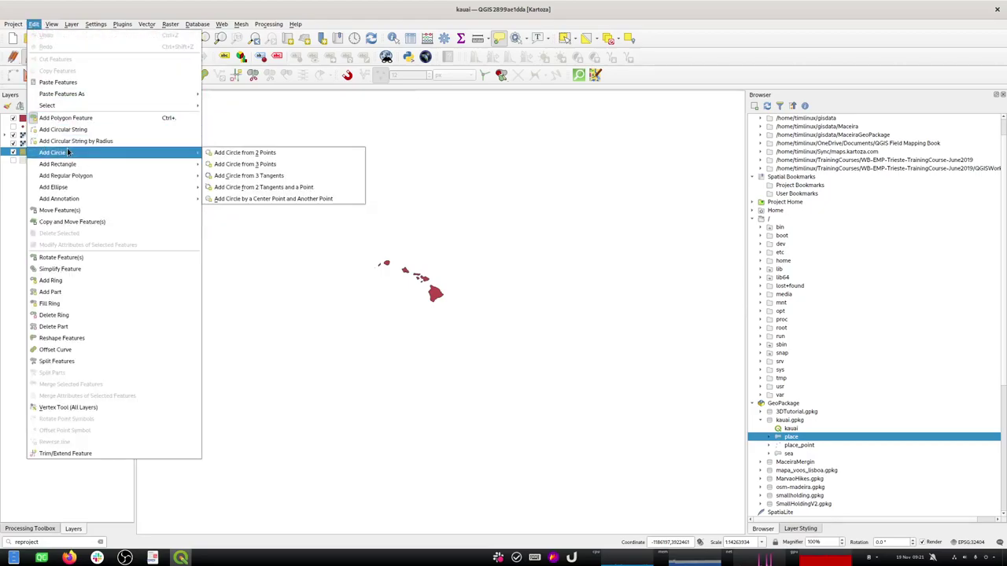
{"action": "mouse_move", "coordinate": [76, 164]}
{"action": "left_click", "coordinate": [251, 164]}
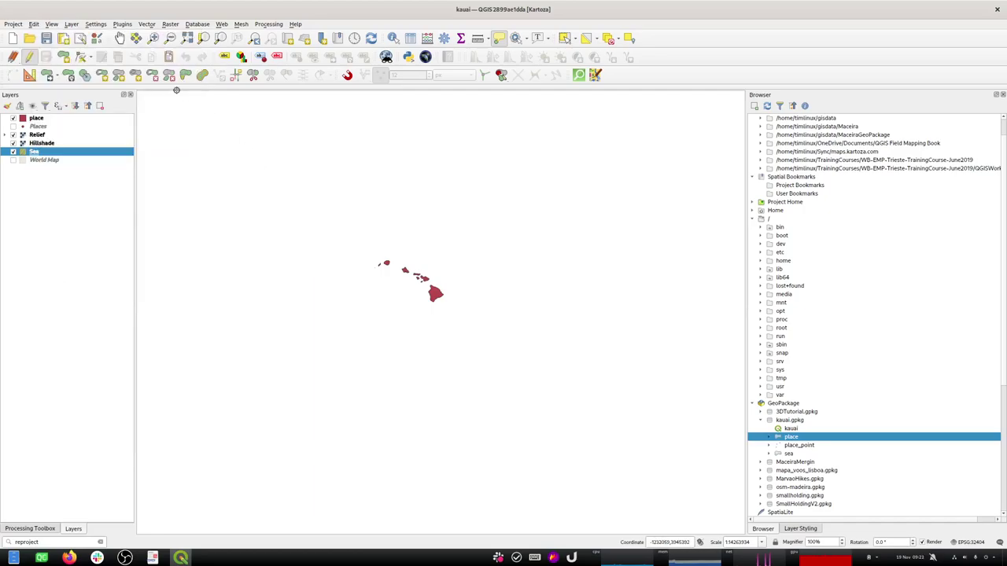
{"action": "left_click", "coordinate": [156, 100]}
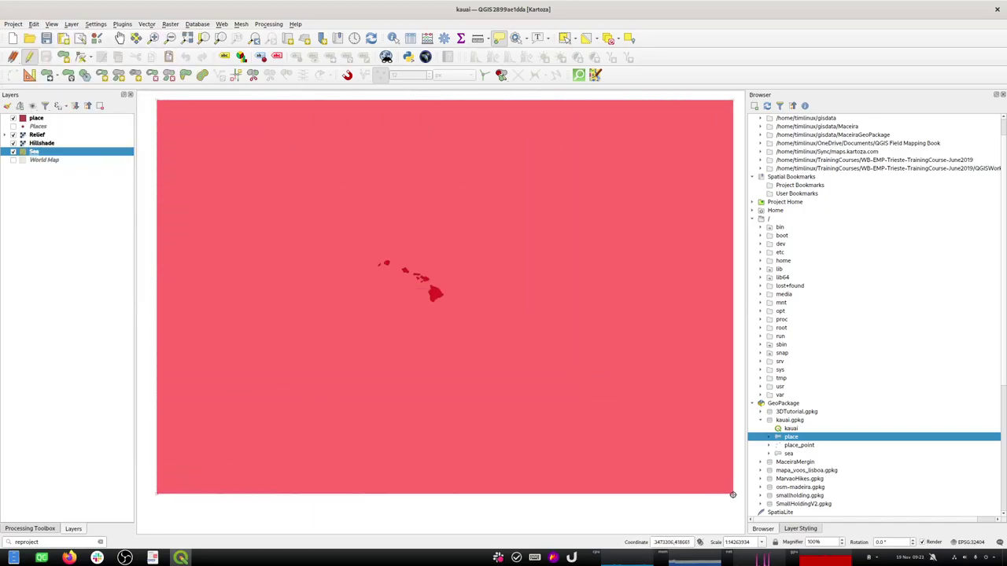
{"action": "left_click", "coordinate": [726, 514]}
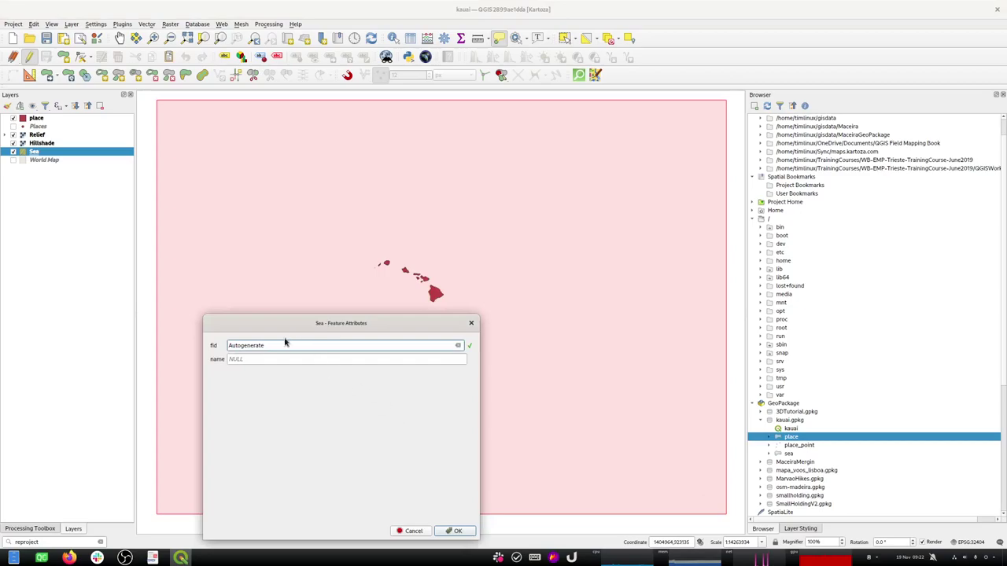
Step: Name the new Sea feature The Pacific Ocean and save the layer's edits
{"action": "left_click", "coordinate": [256, 359]}
{"action": "type", "text": "The Pacific Ocean"}
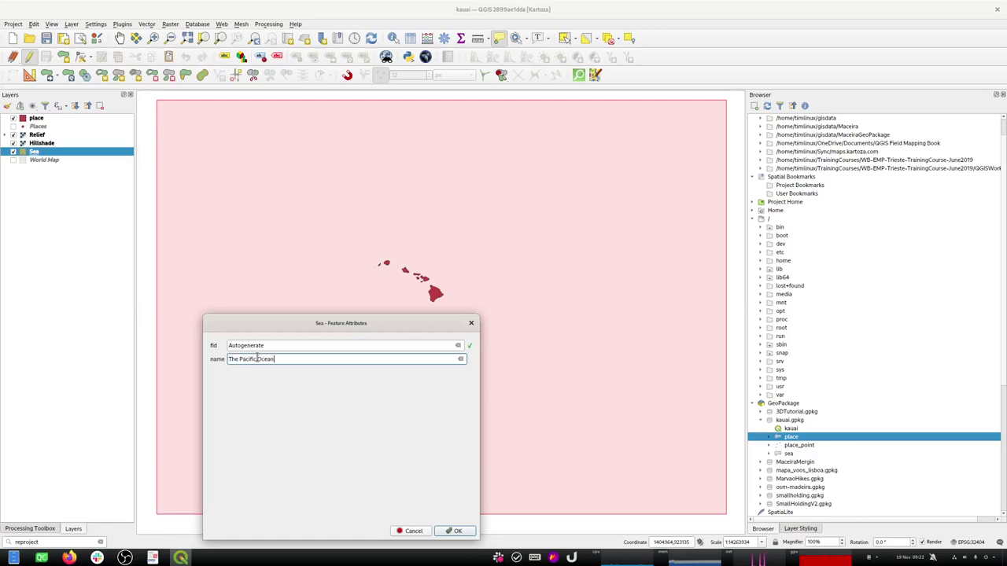
{"action": "left_click", "coordinate": [450, 532]}
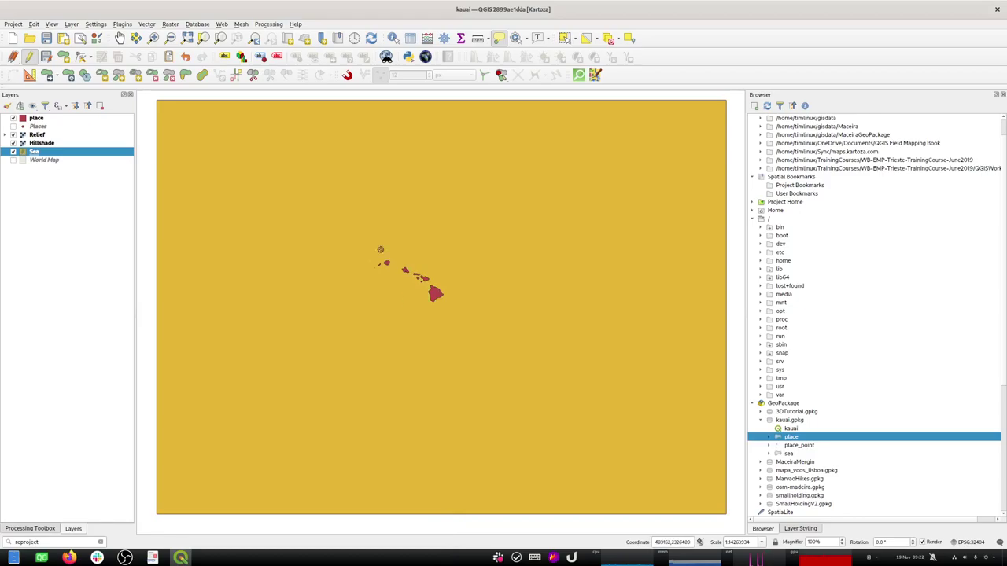
{"action": "mouse_move", "coordinate": [329, 179]}
{"action": "left_click", "coordinate": [35, 60]}
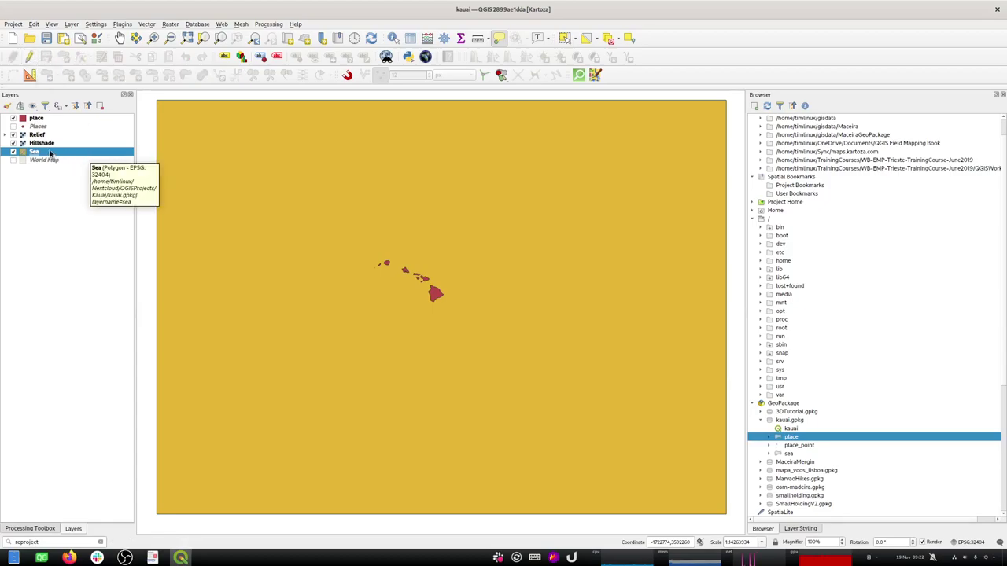
Step: Run the Union algorithm with Sea as input layer and place as overlay layer, outputting a temporary layer
{"action": "left_click", "coordinate": [45, 539]}
{"action": "double_click", "coordinate": [45, 540]}
{"action": "type", "text": "unio"}
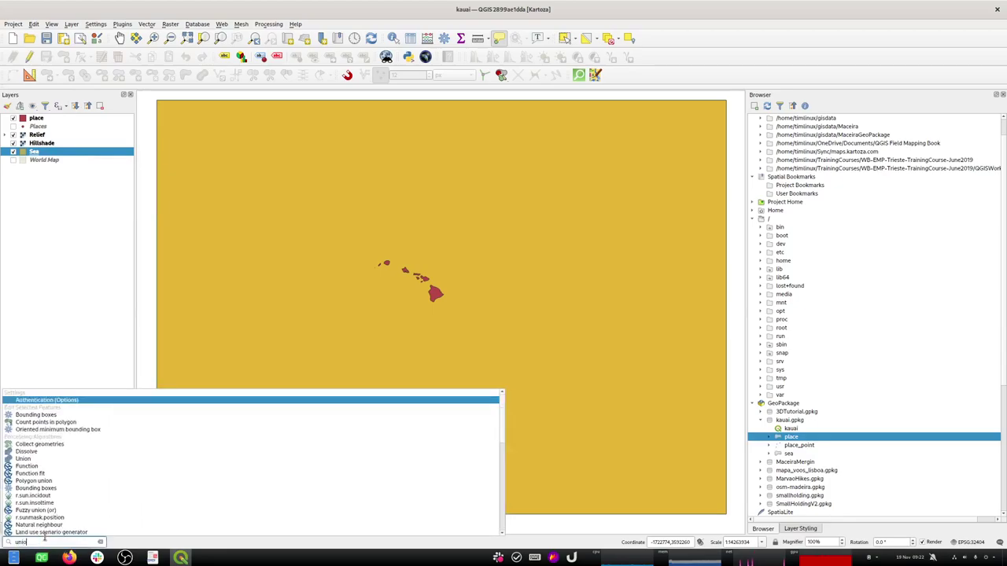
{"action": "type", "text": "n"}
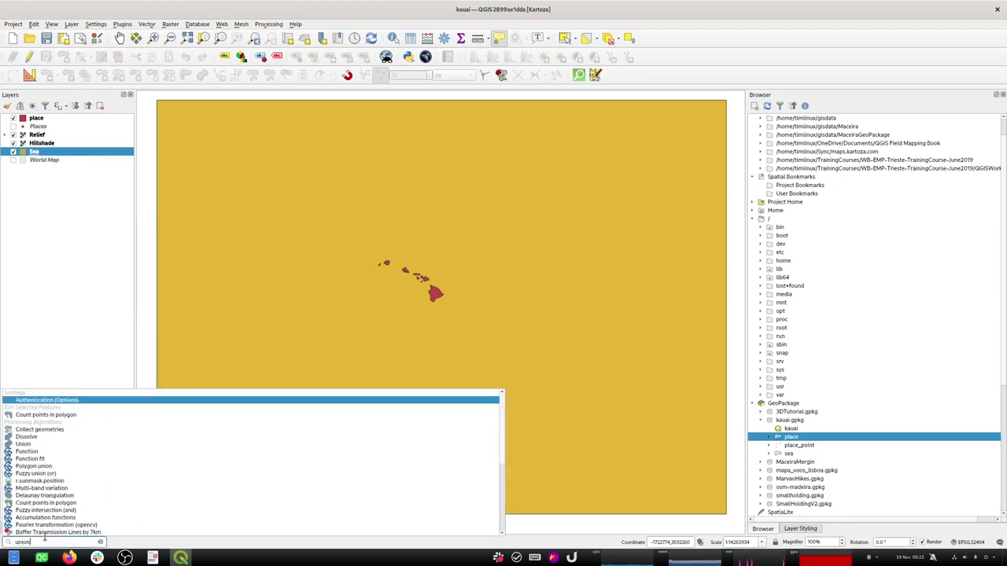
{"action": "left_click", "coordinate": [26, 445]}
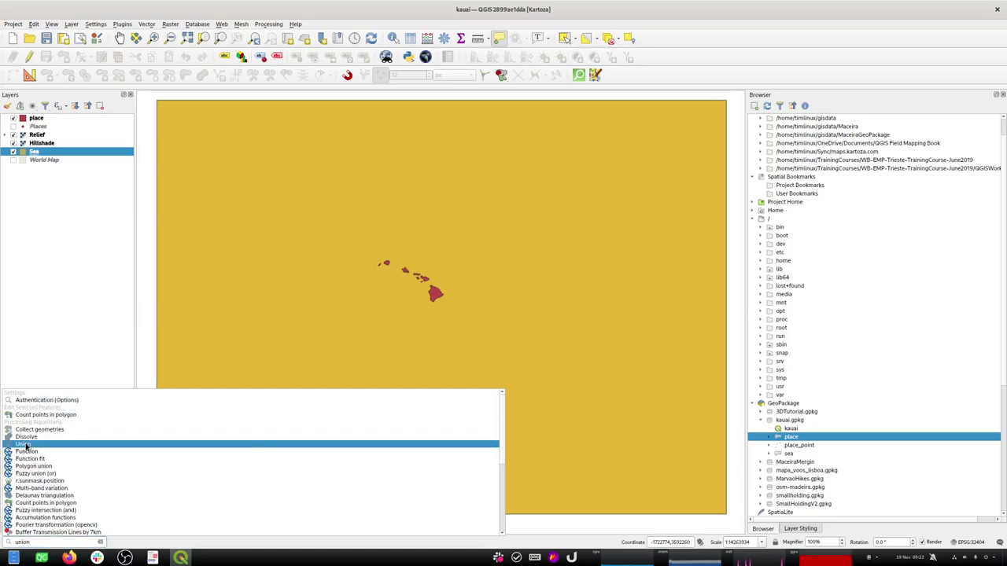
{"action": "left_click", "coordinate": [26, 445]}
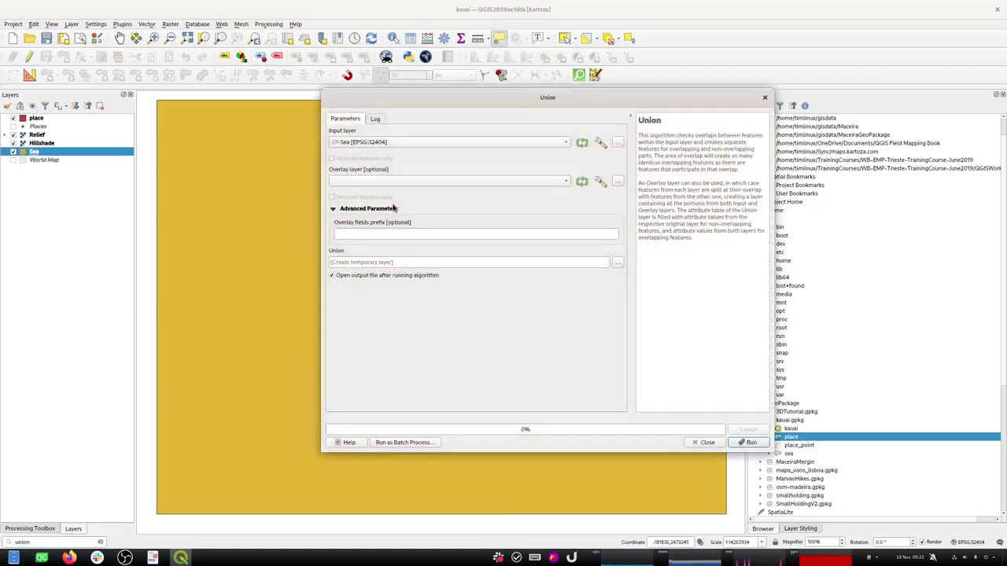
{"action": "left_click", "coordinate": [376, 186]}
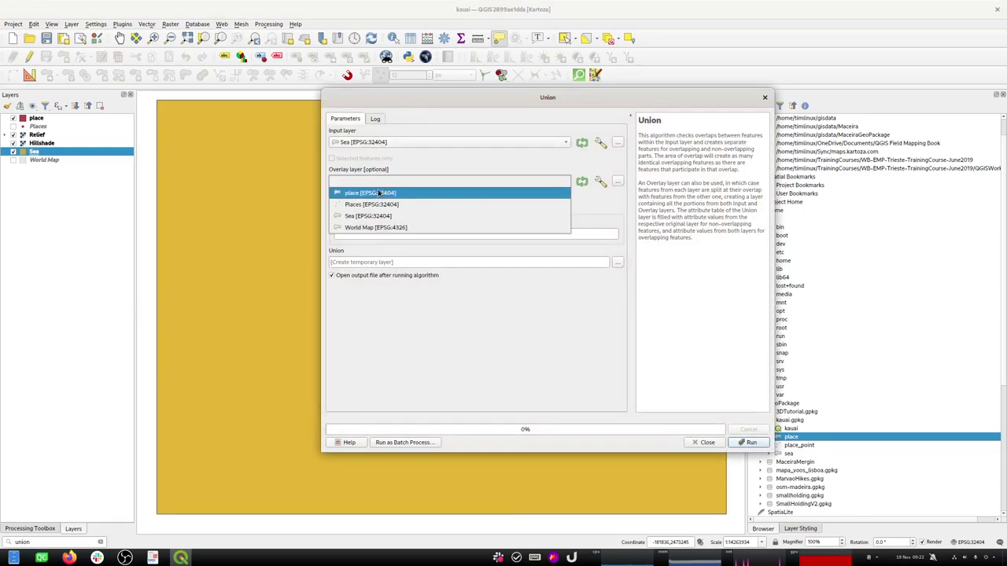
{"action": "left_click", "coordinate": [376, 193]}
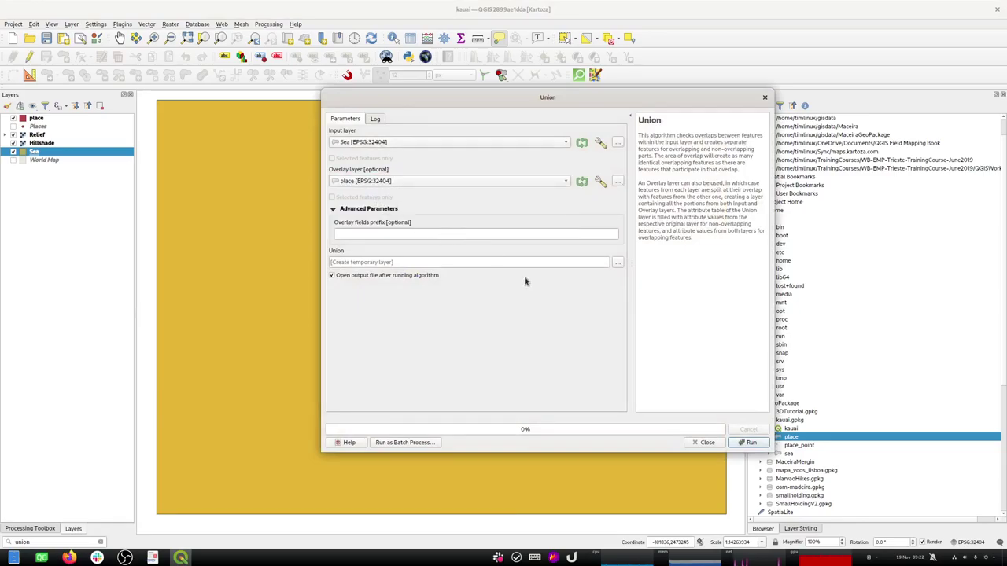
{"action": "left_click", "coordinate": [749, 443]}
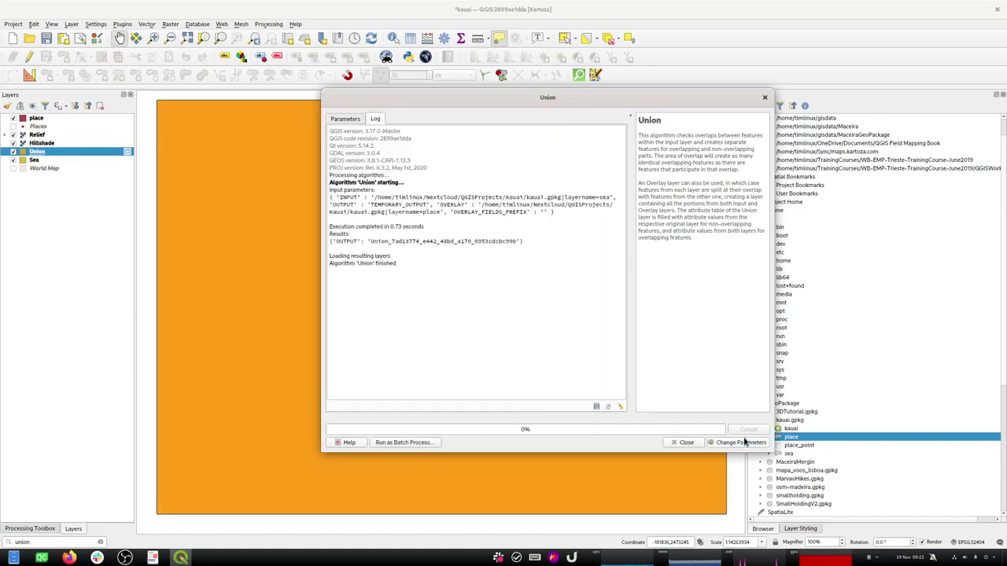
{"action": "left_click", "coordinate": [684, 443]}
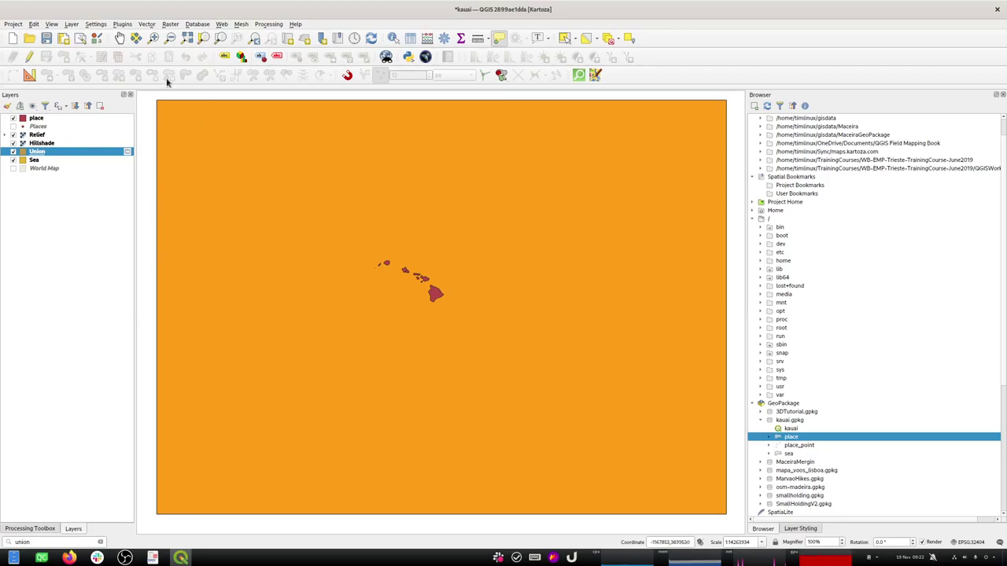
Step: Select the sea polygon in the Union layer and hide the place, Relief, Hillshade and Sea layers
{"action": "left_click", "coordinate": [564, 37]}
{"action": "left_click", "coordinate": [473, 233]}
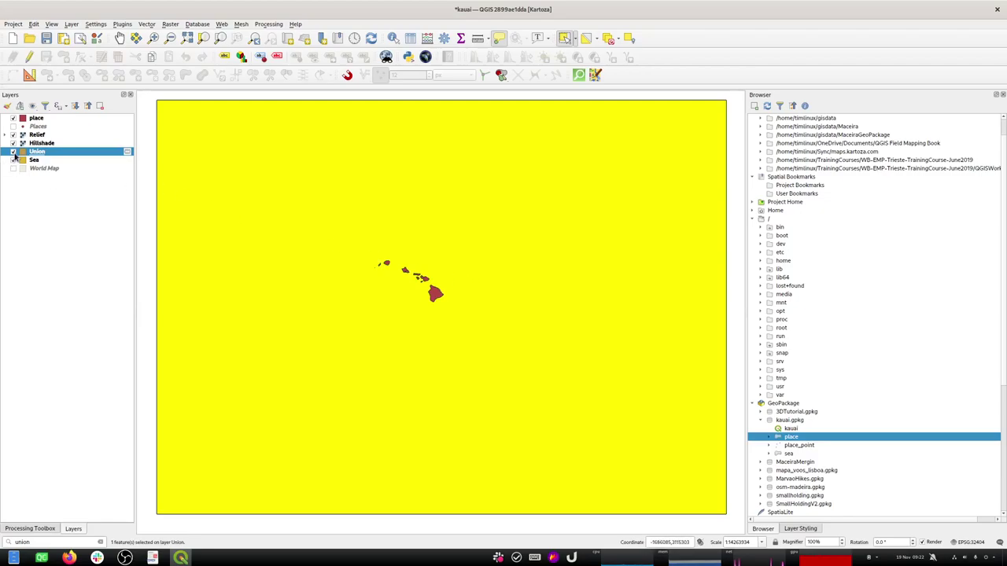
{"action": "left_click", "coordinate": [12, 118]}
{"action": "left_click", "coordinate": [13, 135]}
{"action": "left_click", "coordinate": [13, 143]}
{"action": "left_click", "coordinate": [12, 159]}
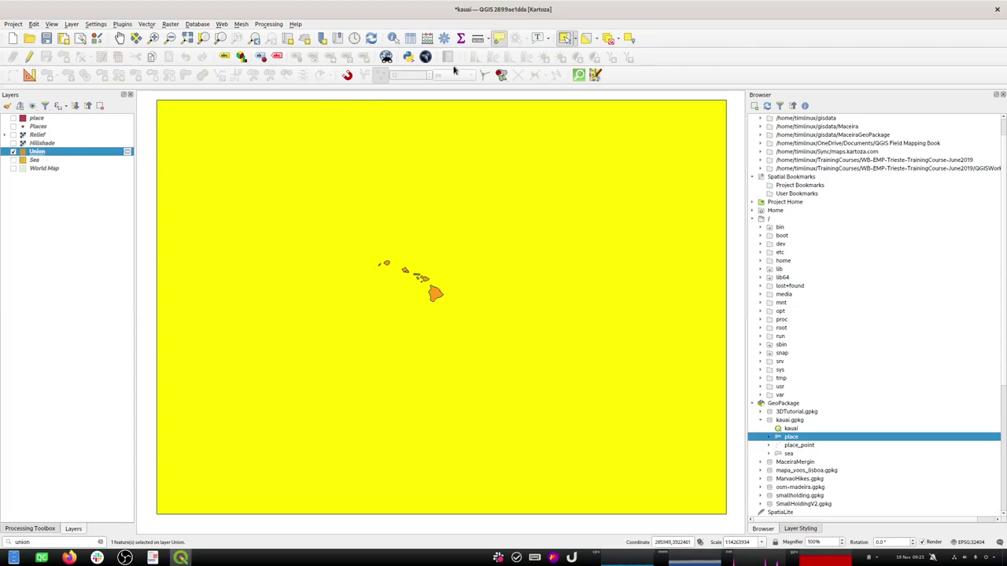
Step: Invert the selection in the Union layer and delete the island polygons
{"action": "left_click", "coordinate": [586, 39]}
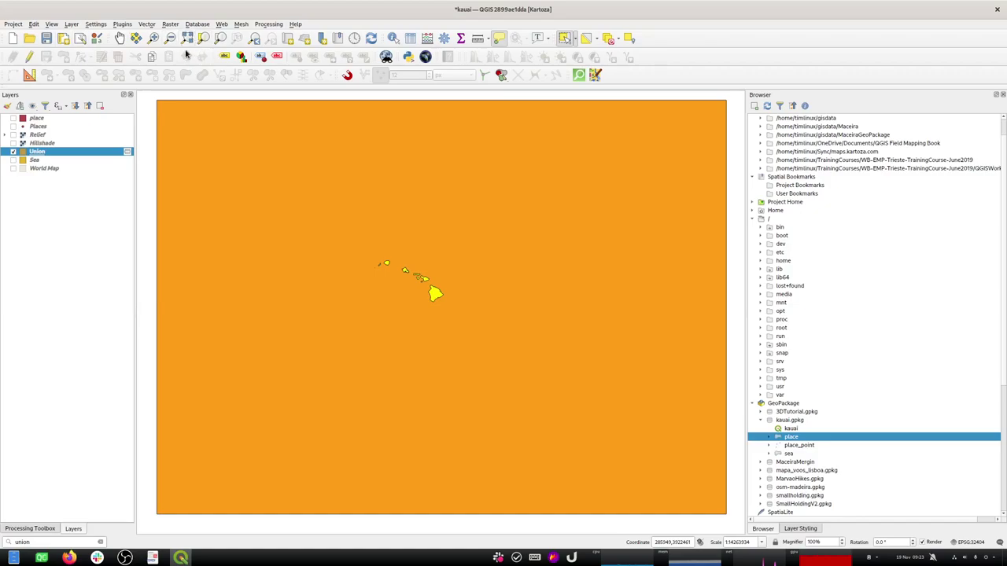
{"action": "left_click", "coordinate": [33, 60]}
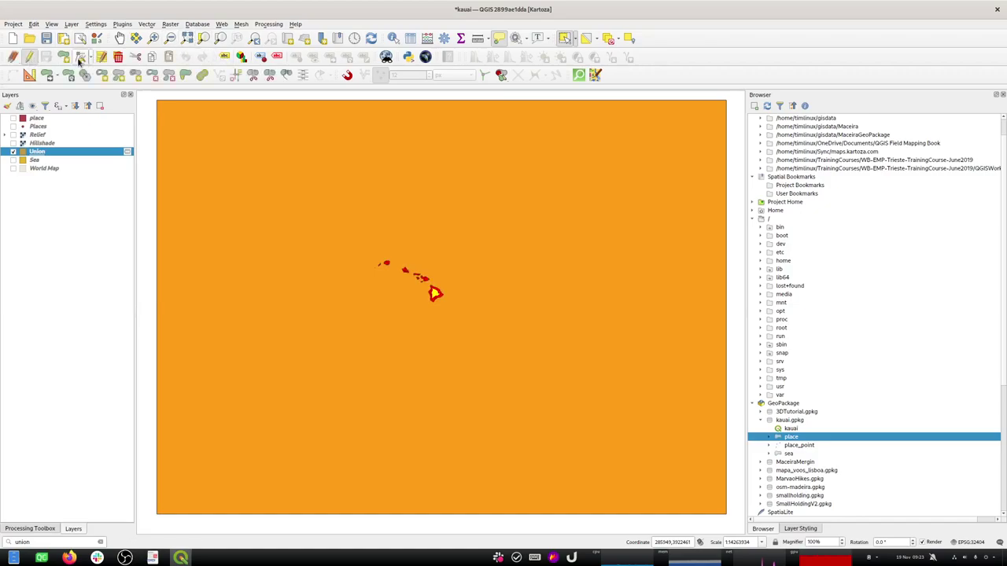
{"action": "left_click", "coordinate": [118, 57]}
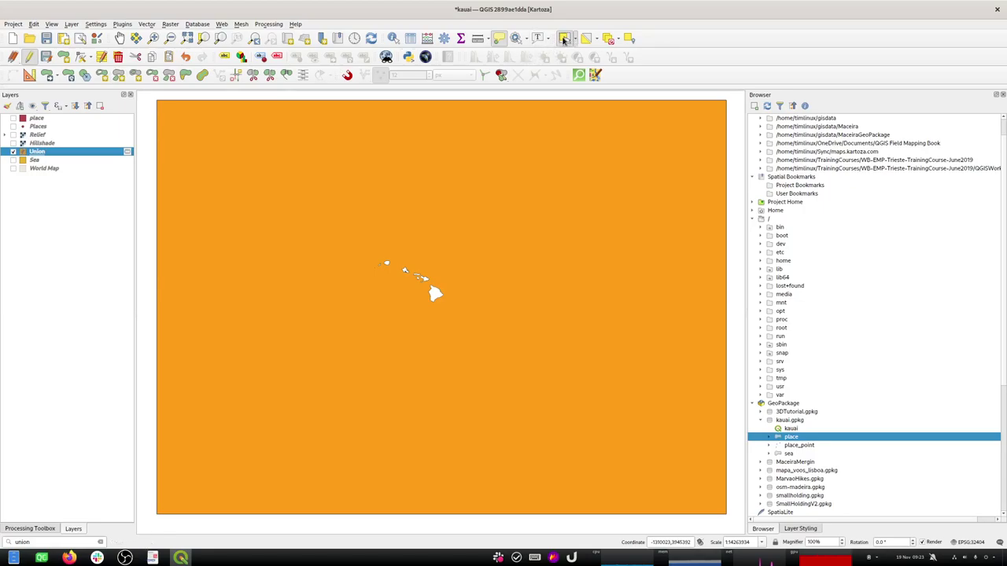
Step: Replace the rectangle in the Sea layer with a copy of the Union layer's sea polygon and save the edits
{"action": "key", "text": "ctrl+z"}
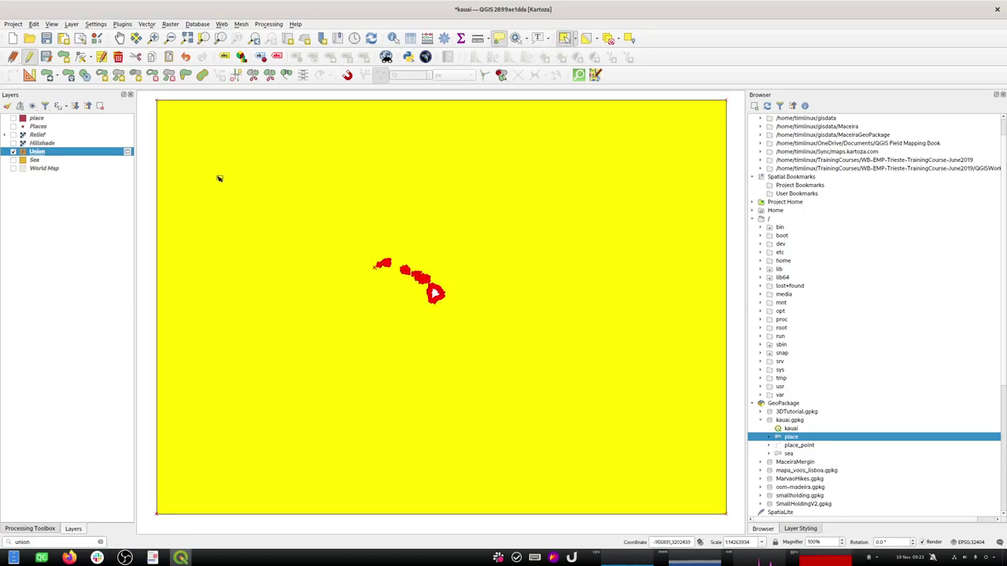
{"action": "left_click", "coordinate": [35, 162]}
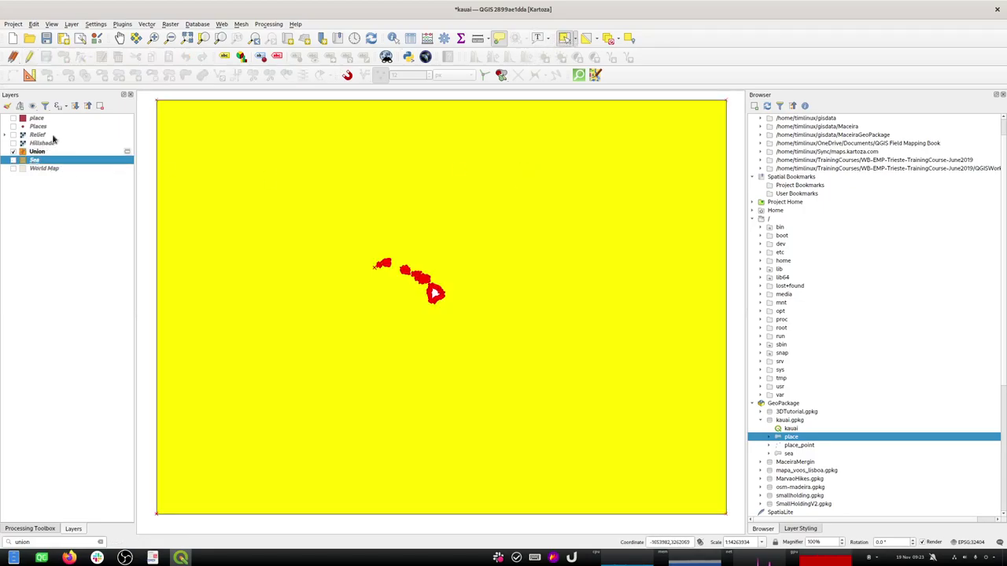
{"action": "left_click", "coordinate": [30, 60]}
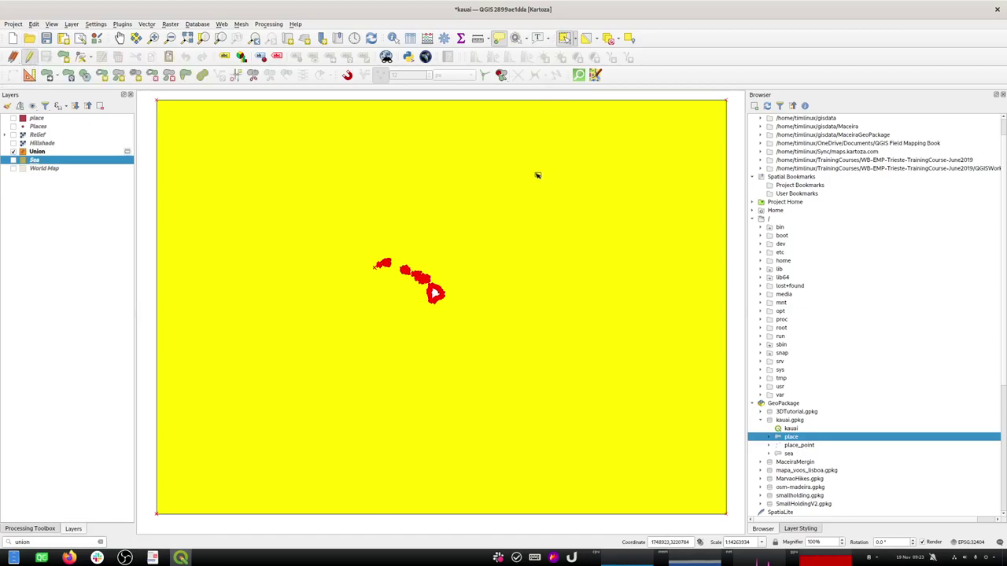
{"action": "left_click", "coordinate": [14, 151]}
{"action": "left_click", "coordinate": [13, 160]}
{"action": "left_click", "coordinate": [258, 189]}
{"action": "key", "text": "ctrl+x"}
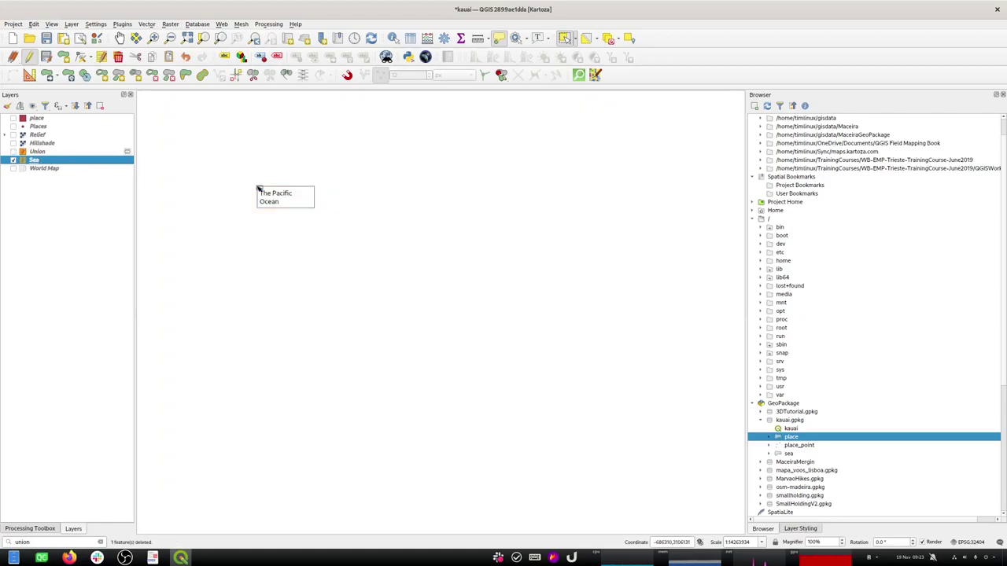
{"action": "key", "text": "ctrl+v"}
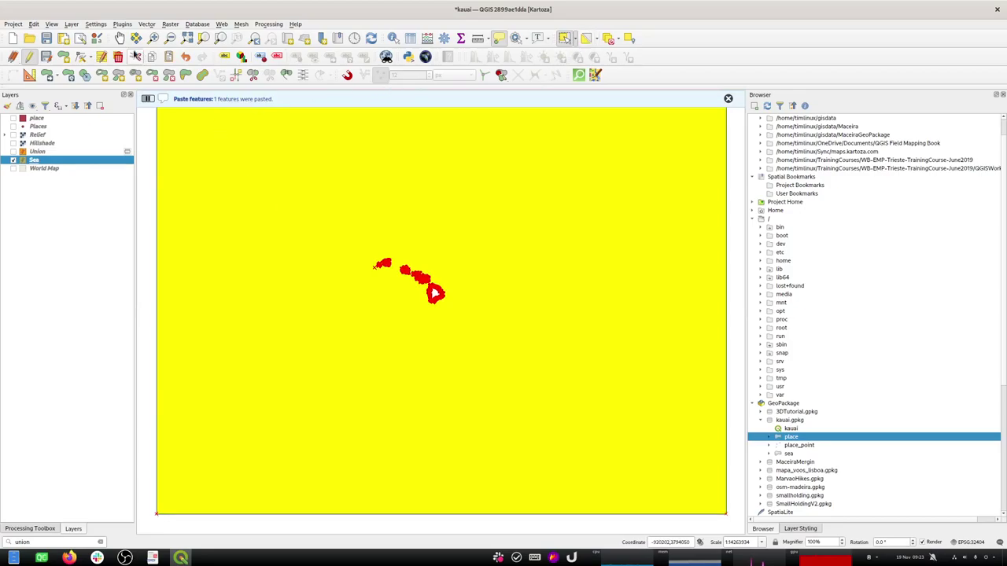
{"action": "left_click", "coordinate": [46, 56]}
{"action": "left_click", "coordinate": [30, 57]}
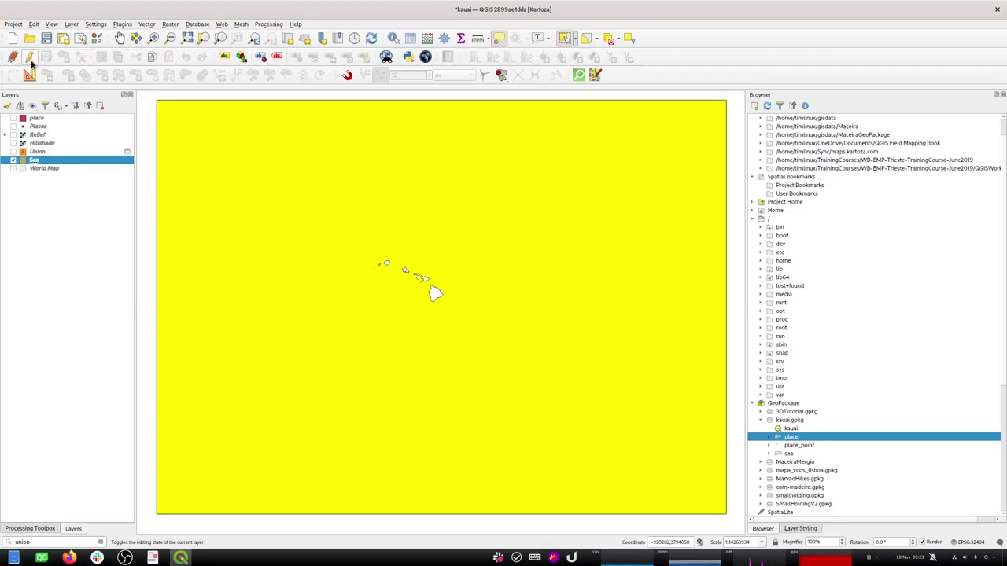
Step: Save the Union layer's edits, remove that layer from the project and save the project
{"action": "left_click", "coordinate": [23, 153]}
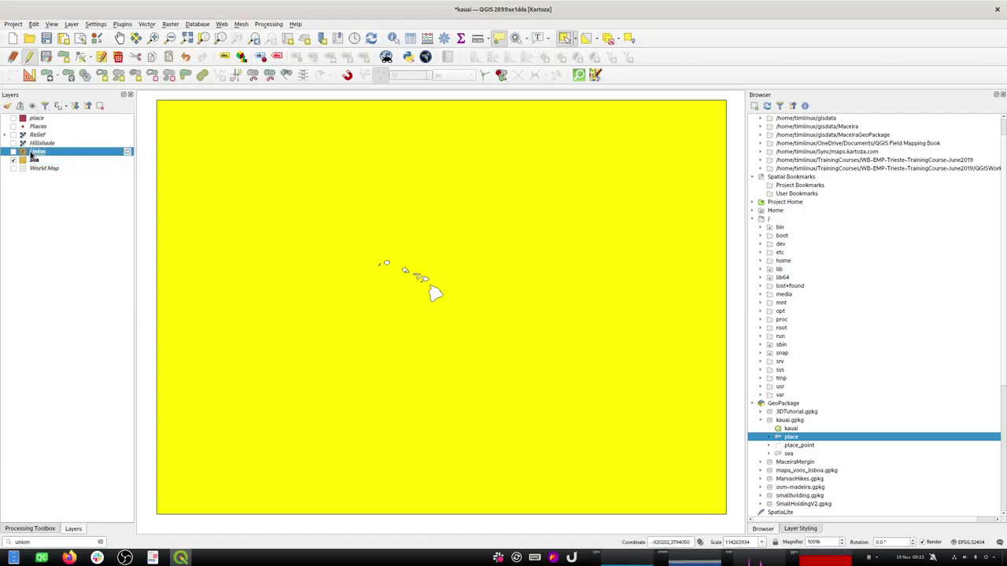
{"action": "key", "text": "ctrl+d"}
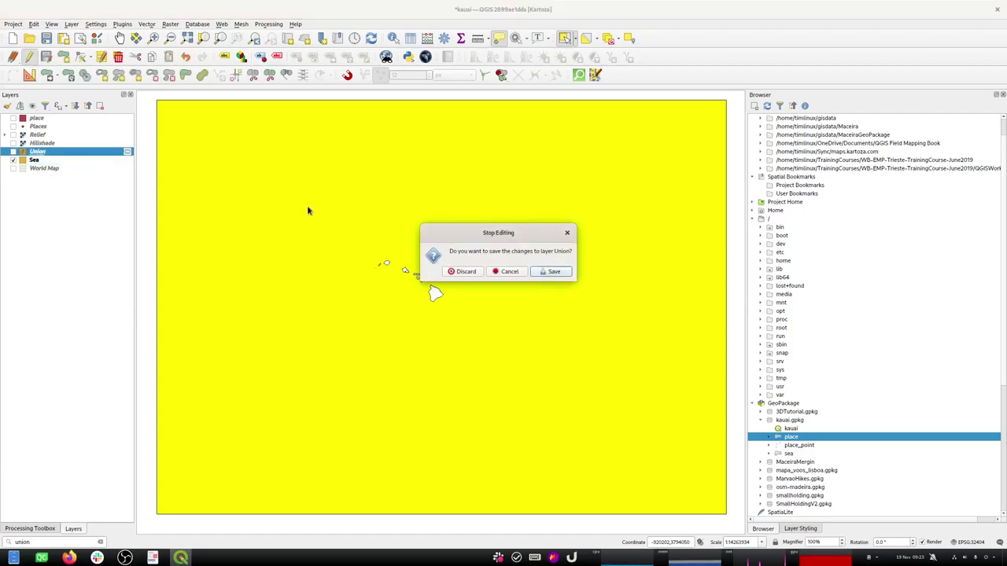
{"action": "key", "text": "Return"}
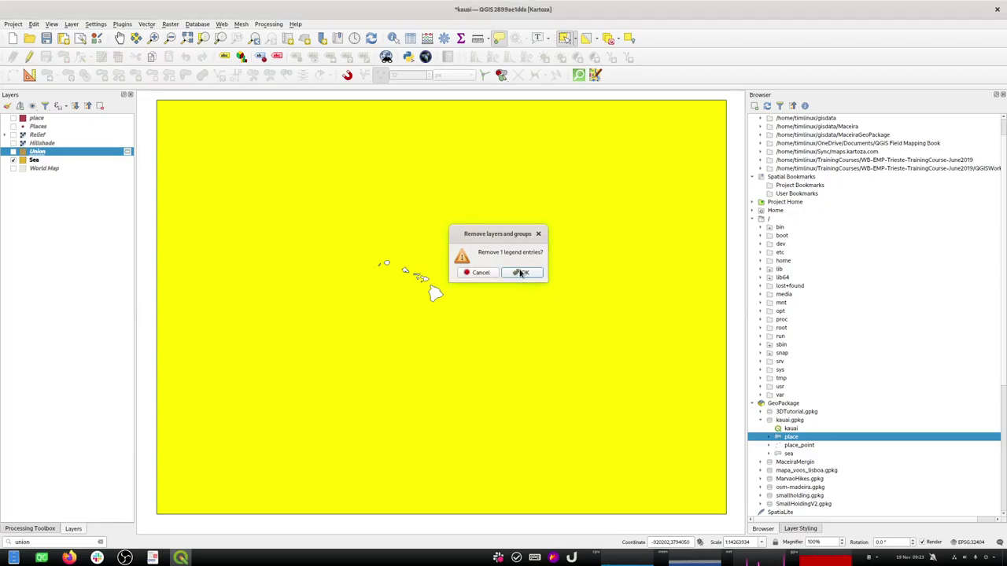
{"action": "left_click", "coordinate": [46, 40]}
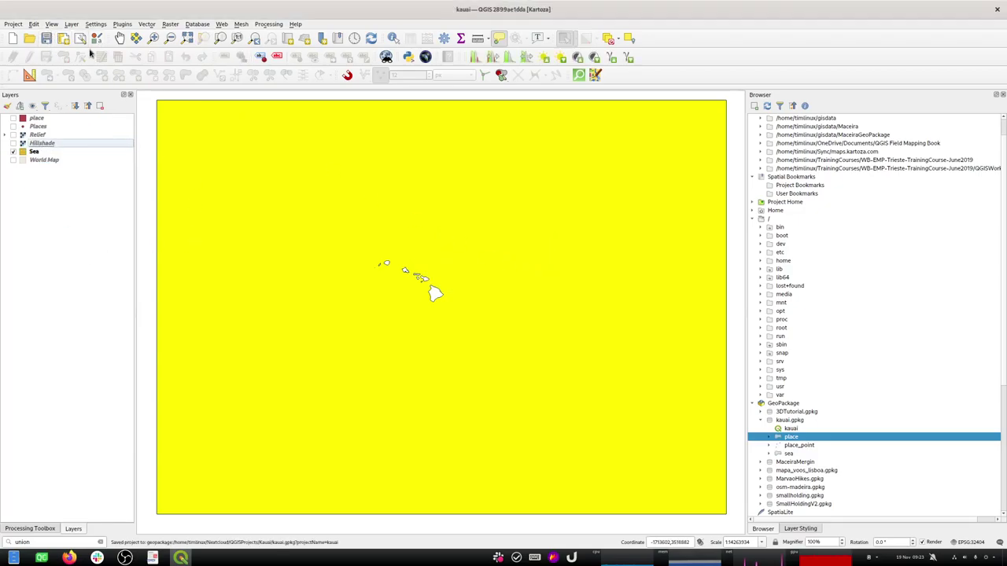
Step: Clear the feature selection and change the Sea layer's symbol layer type from Simple Fill to Shapeburst Fill
{"action": "left_click", "coordinate": [607, 38]}
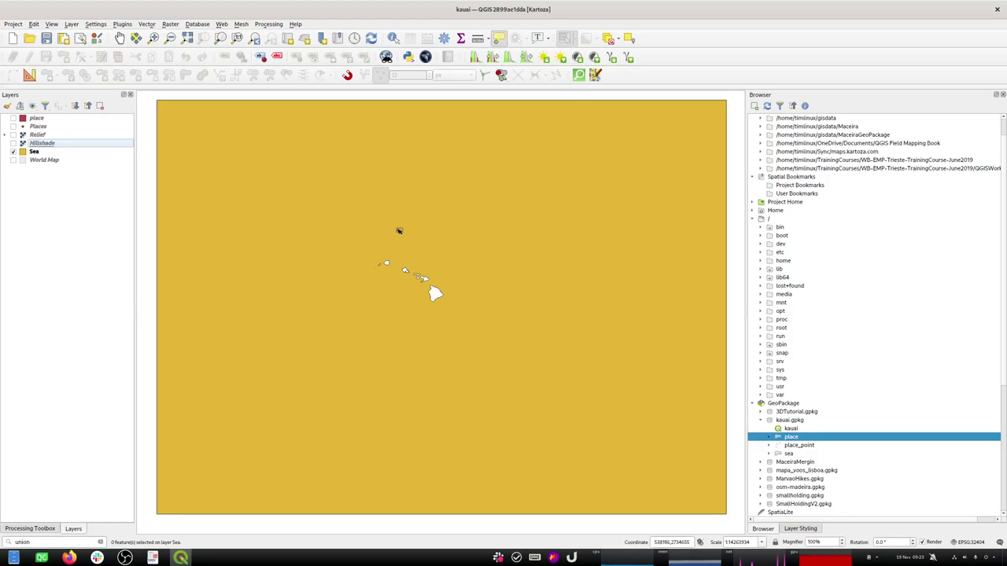
{"action": "left_click", "coordinate": [33, 151]}
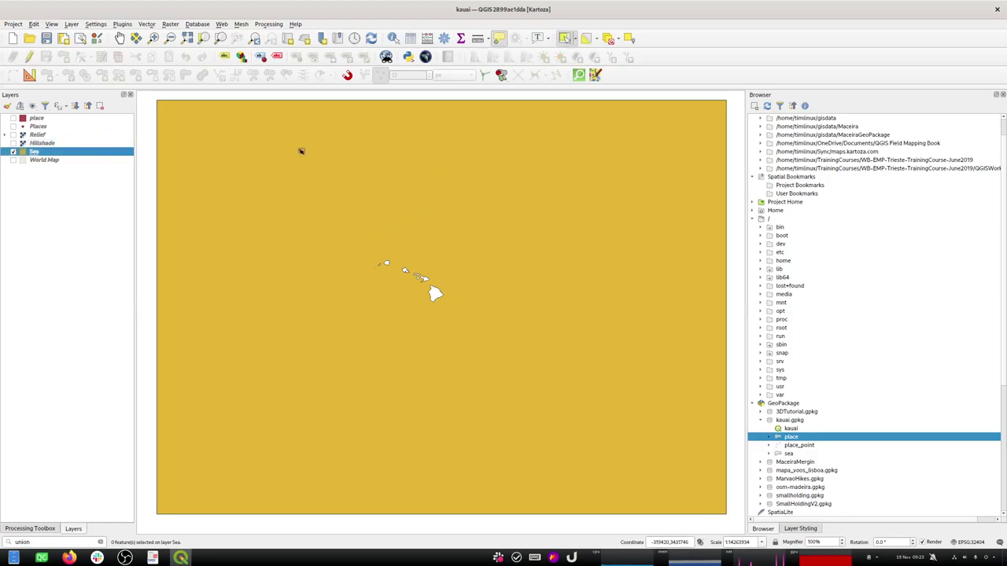
{"action": "left_click", "coordinate": [798, 530]}
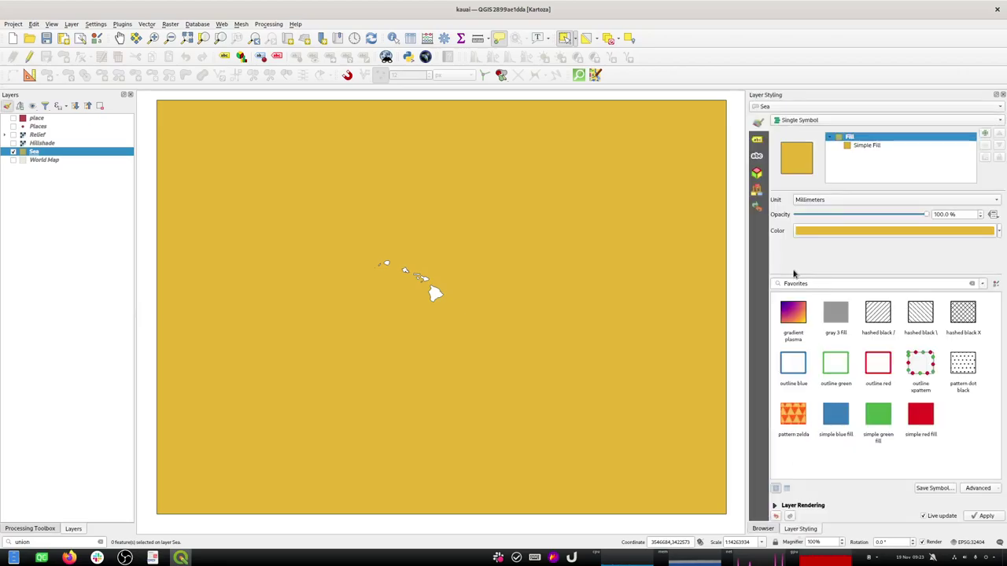
{"action": "left_click", "coordinate": [836, 121]}
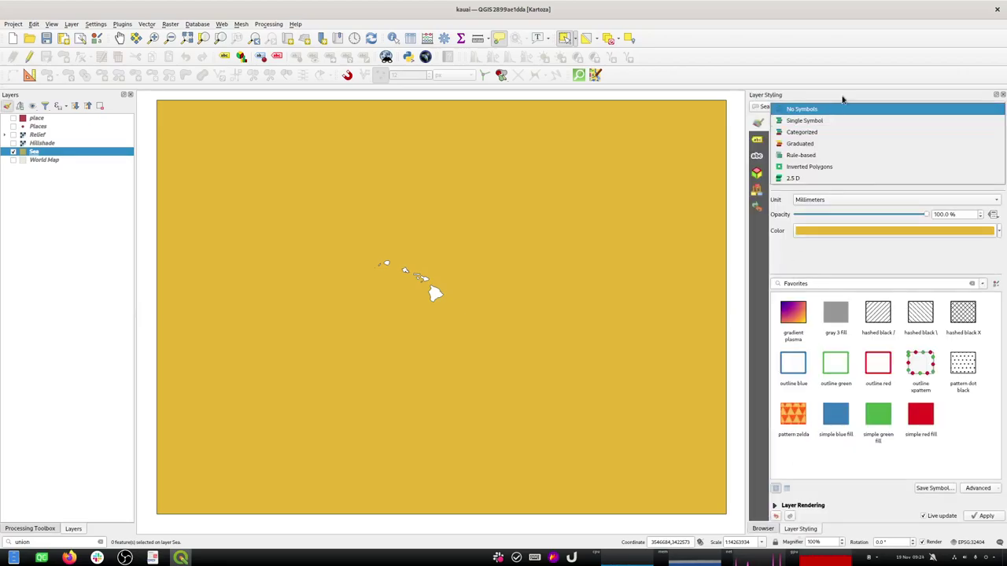
{"action": "left_click", "coordinate": [844, 121]}
{"action": "left_click", "coordinate": [836, 201]}
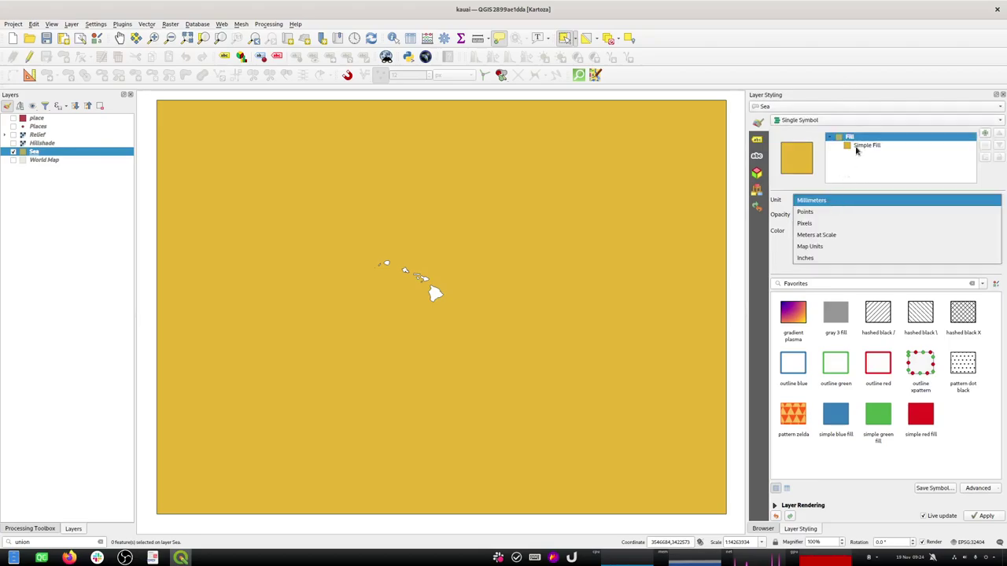
{"action": "left_click", "coordinate": [815, 155]}
{"action": "left_click", "coordinate": [856, 146]}
{"action": "left_click", "coordinate": [842, 200]}
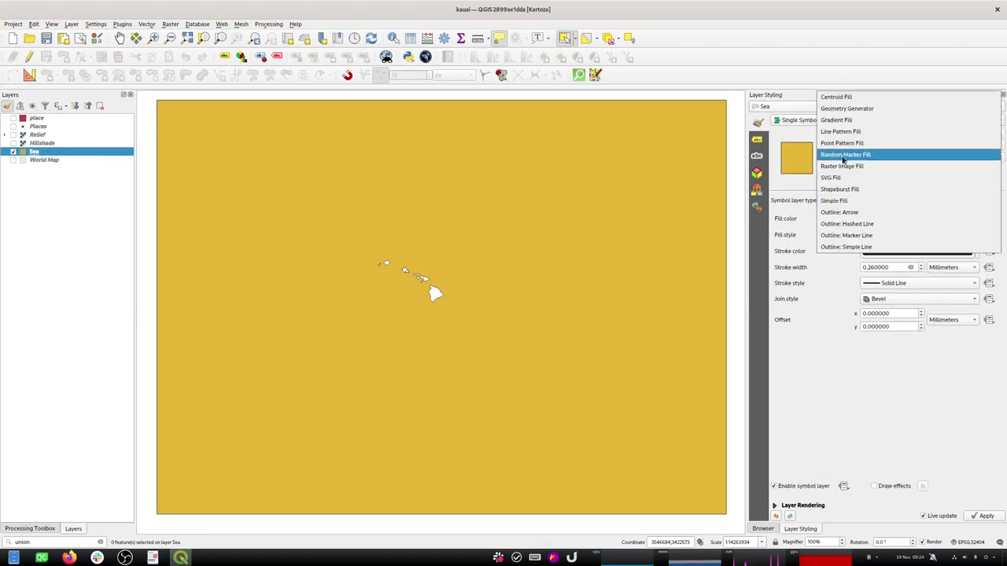
{"action": "left_click", "coordinate": [841, 190]}
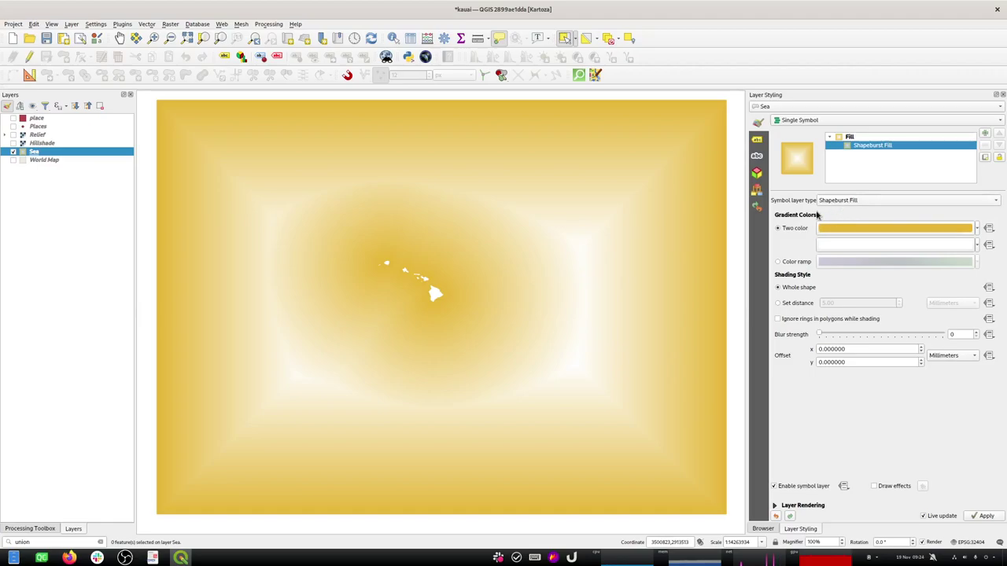
Step: Set the first gradient colour of the Sea layer's shapeburst fill to blue #0794f8
{"action": "left_click", "coordinate": [843, 228]}
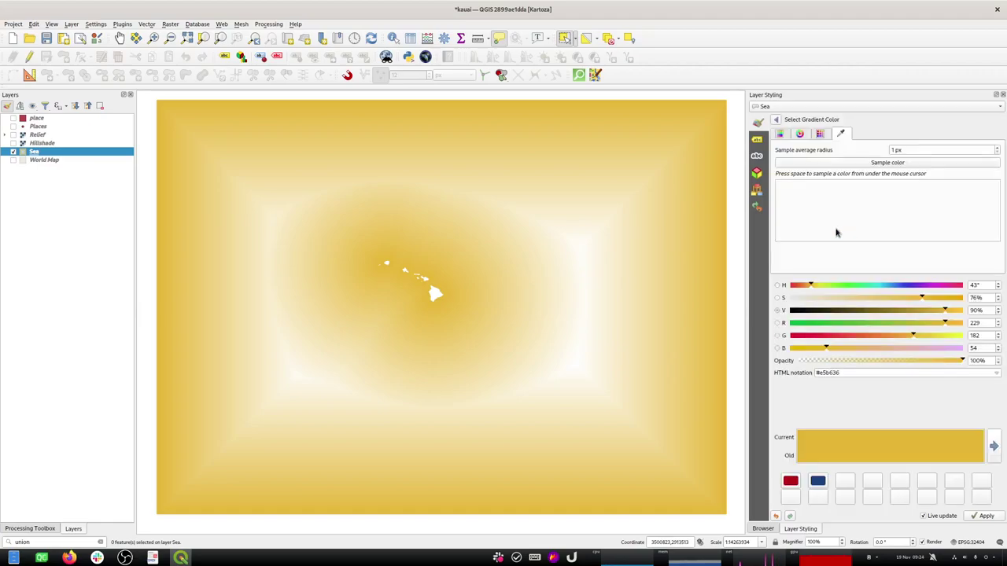
{"action": "left_click", "coordinate": [887, 286]}
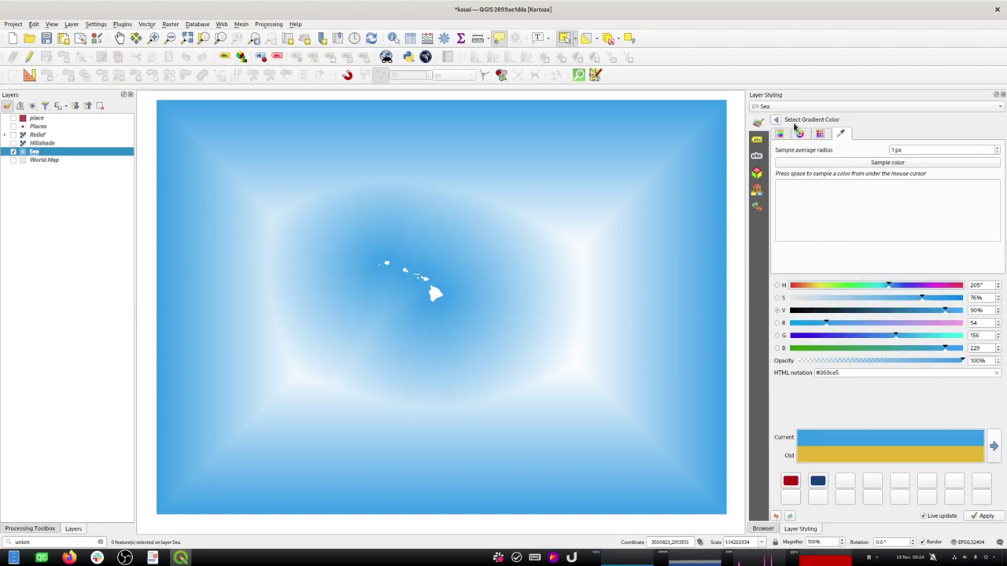
{"action": "left_click", "coordinate": [799, 134]}
{"action": "left_click", "coordinate": [848, 228]}
{"action": "left_click_drag", "start_coordinate": [849, 229], "coordinate": [846, 230]}
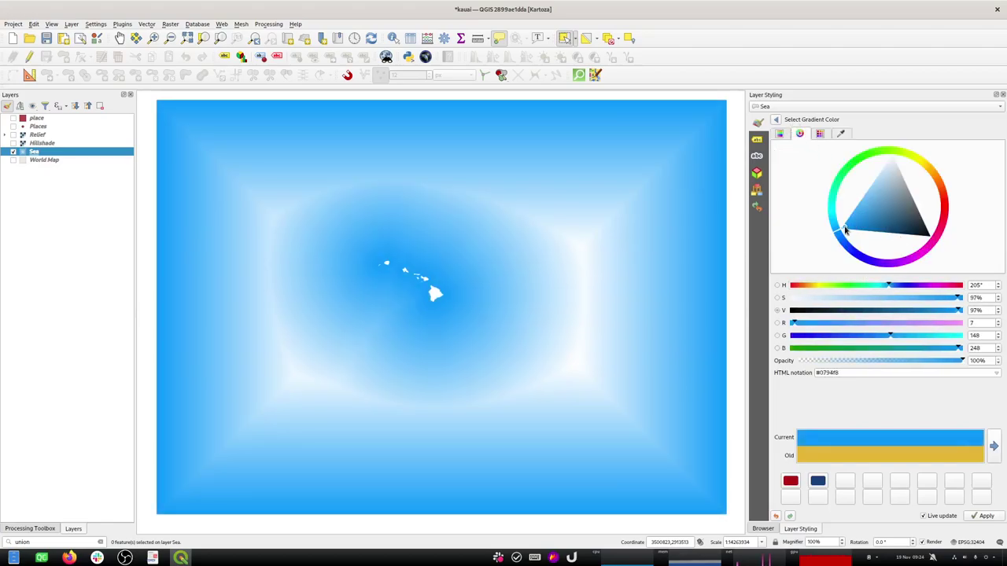
{"action": "left_click", "coordinate": [777, 122]}
Step: Set the second gradient colour to 0% opacity and limit the shapeburst shading to a set distance of 5 mm
{"action": "left_click", "coordinate": [841, 251]}
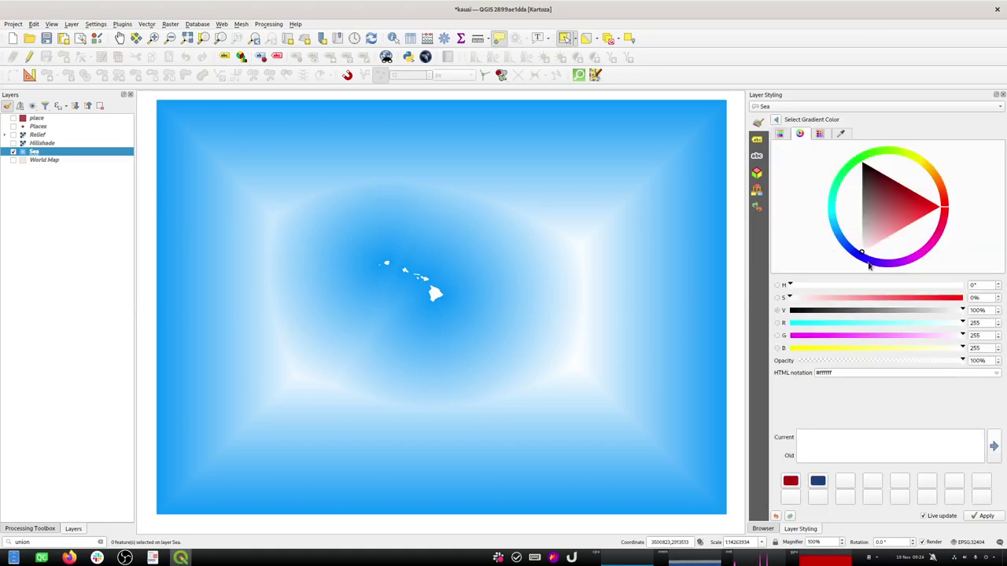
{"action": "left_click_drag", "start_coordinate": [849, 361], "coordinate": [784, 366]}
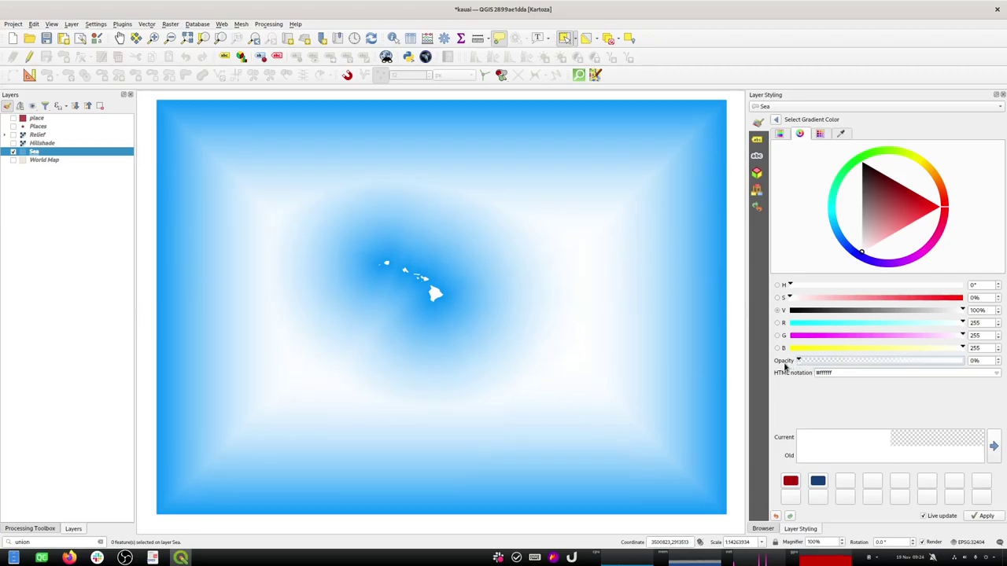
{"action": "left_click", "coordinate": [775, 120]}
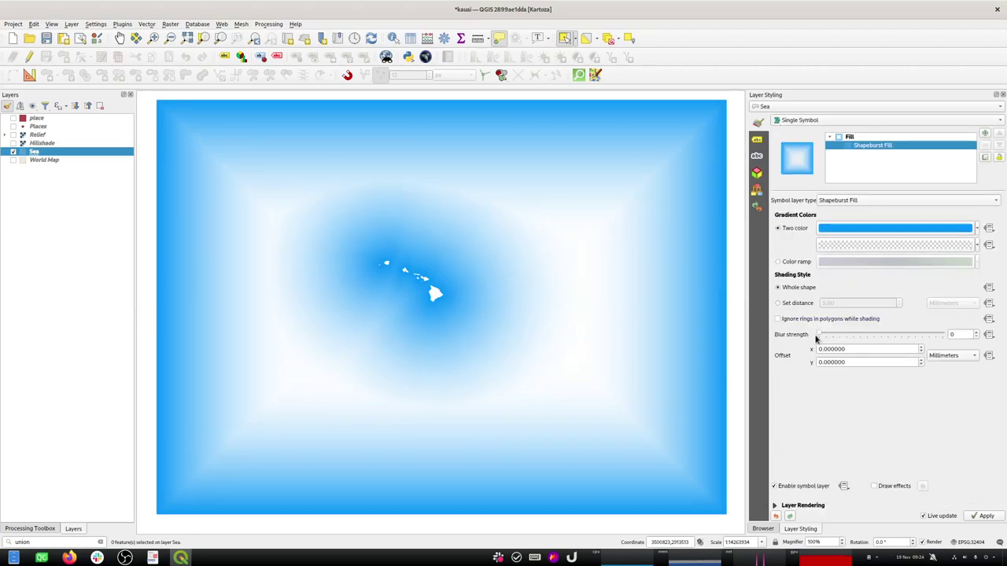
{"action": "left_click", "coordinate": [783, 304]}
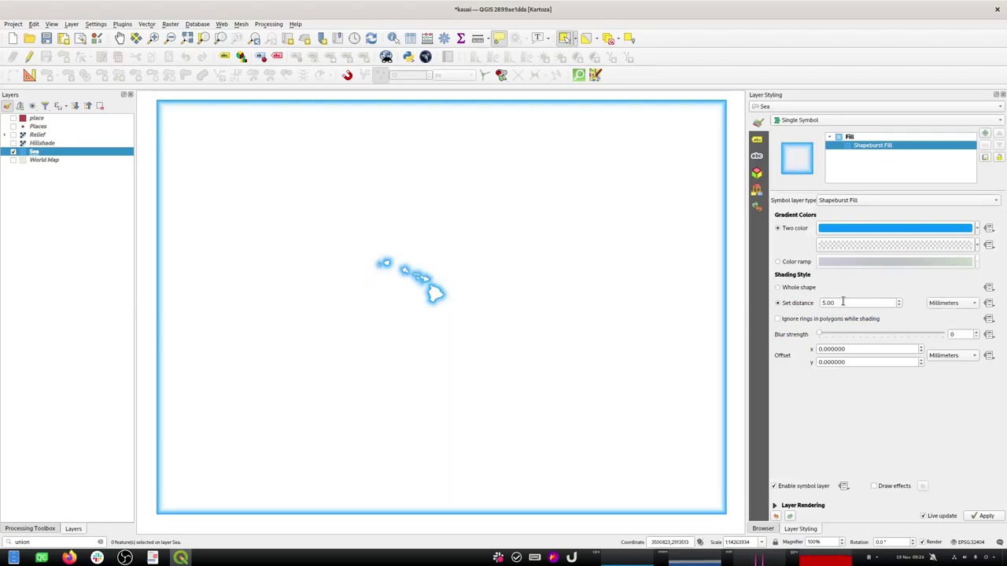
{"action": "left_click_drag", "start_coordinate": [839, 303], "coordinate": [824, 303]}
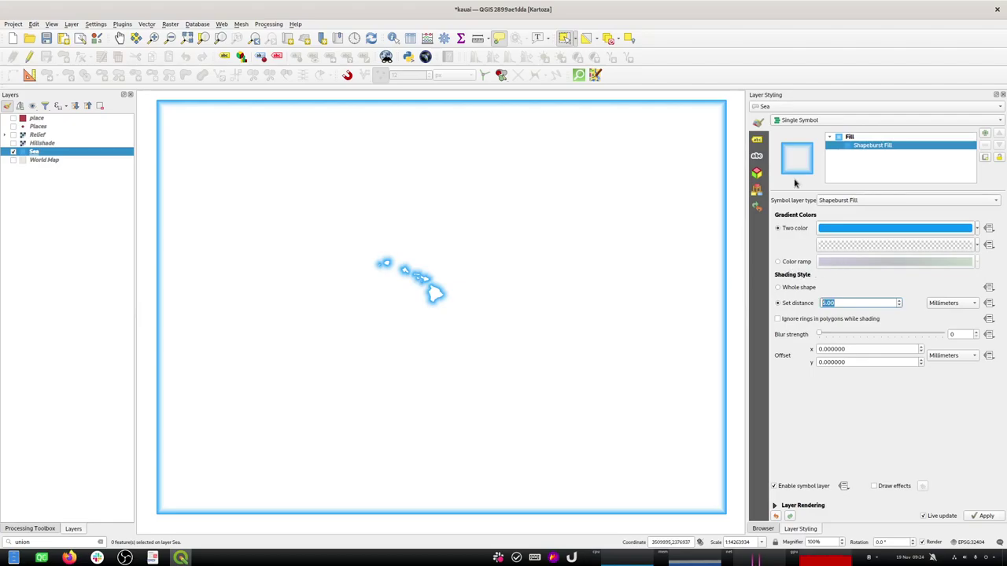
Step: Add a Simple Fill symbol layer beneath the Shapeburst Fill and set its fill colour to blue #019eff
{"action": "left_click", "coordinate": [986, 133]}
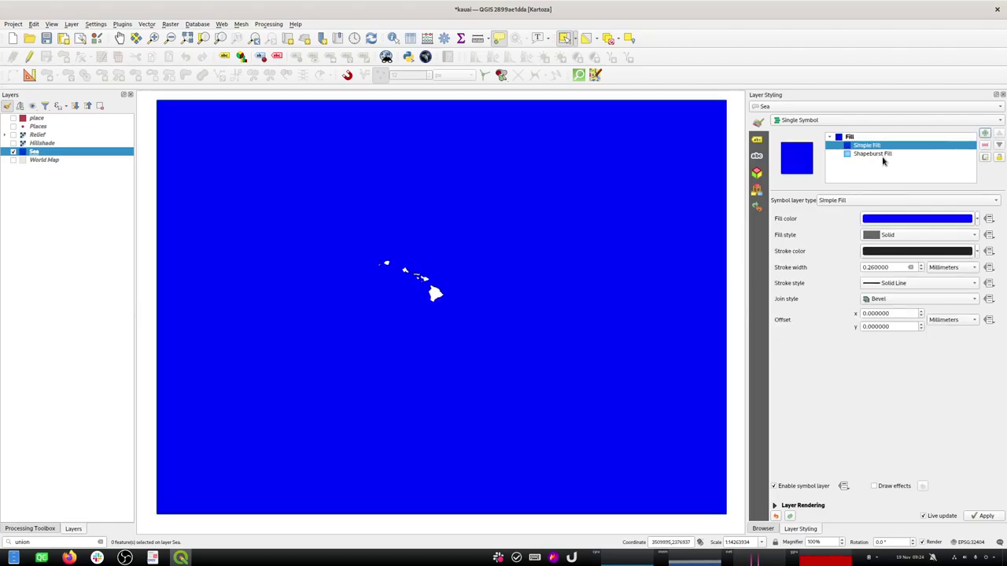
{"action": "left_click", "coordinate": [1000, 145]}
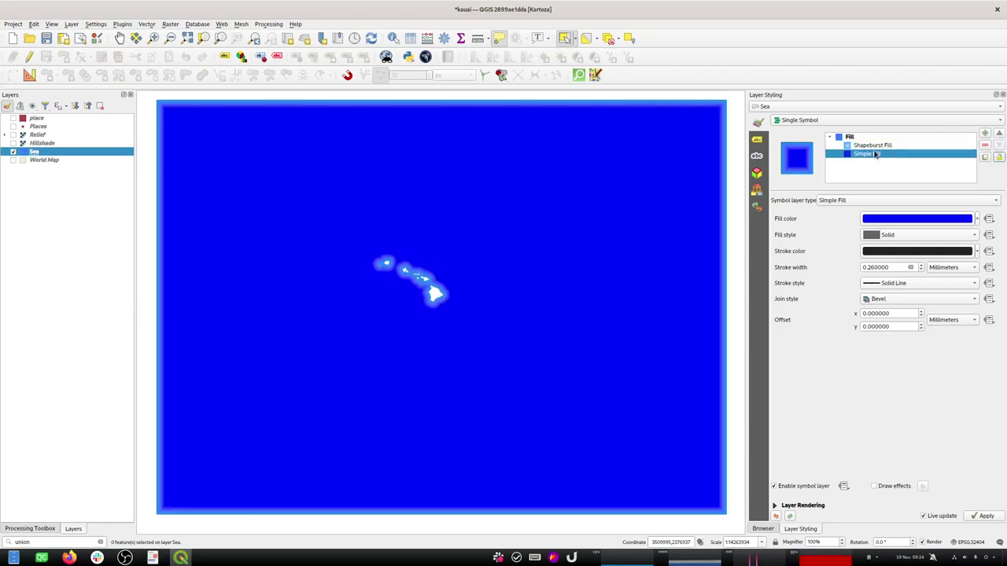
{"action": "left_click", "coordinate": [903, 220]}
{"action": "left_click", "coordinate": [838, 239]}
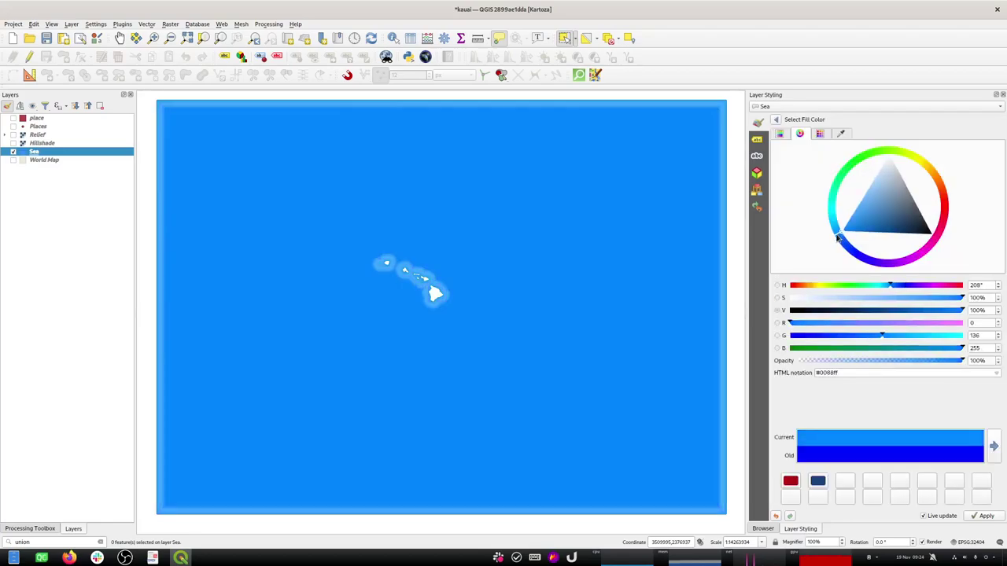
{"action": "mouse_move", "coordinate": [838, 238]}
{"action": "left_mouse_down"}
{"action": "mouse_move", "coordinate": [856, 228]}
{"action": "mouse_move", "coordinate": [833, 233]}
{"action": "left_mouse_up"}
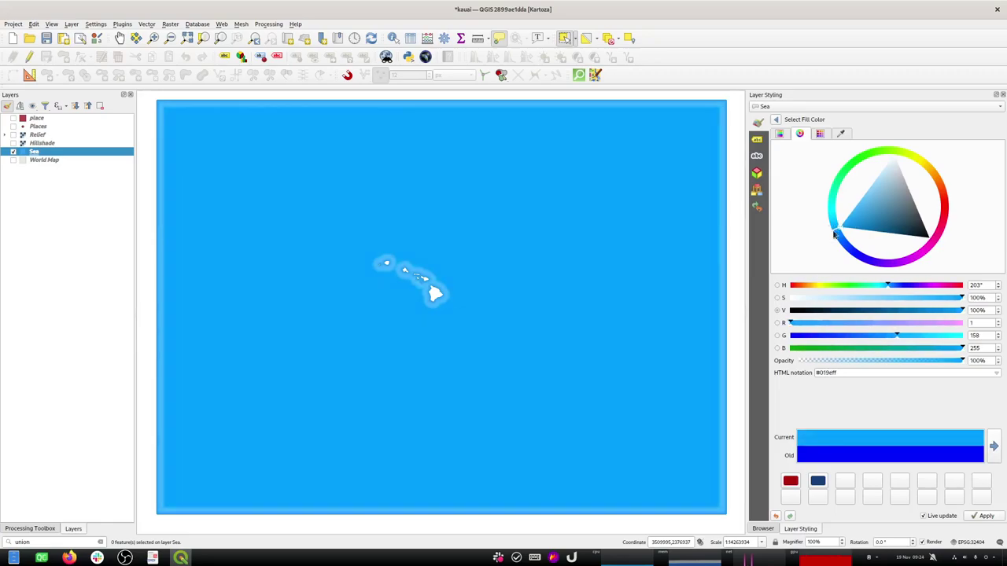
{"action": "left_click", "coordinate": [776, 120]}
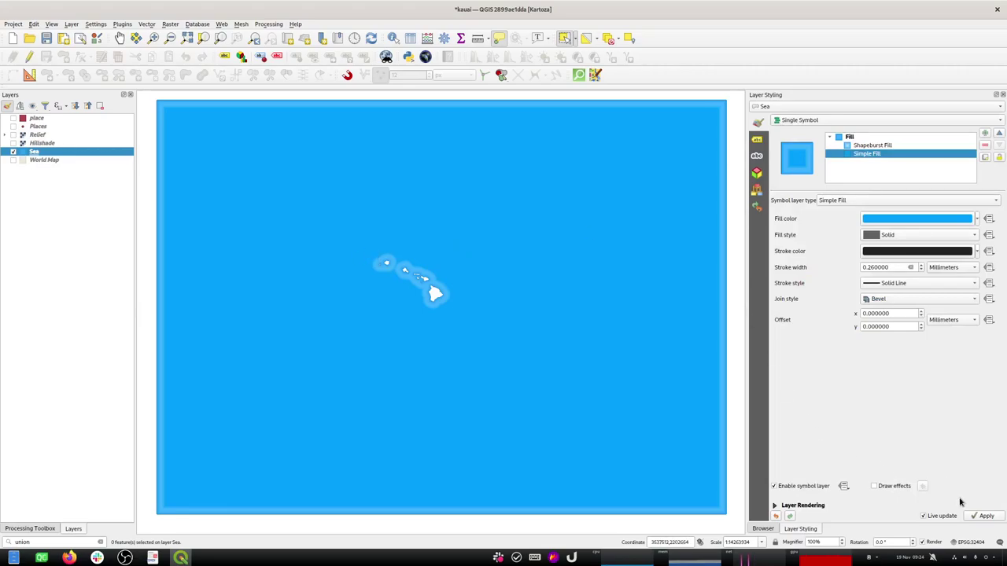
Step: Zoom the map in on Kauai and the smaller island to its southwest, and save the project
{"action": "left_click", "coordinate": [154, 38]}
{"action": "left_click_drag", "start_coordinate": [362, 254], "coordinate": [399, 282]}
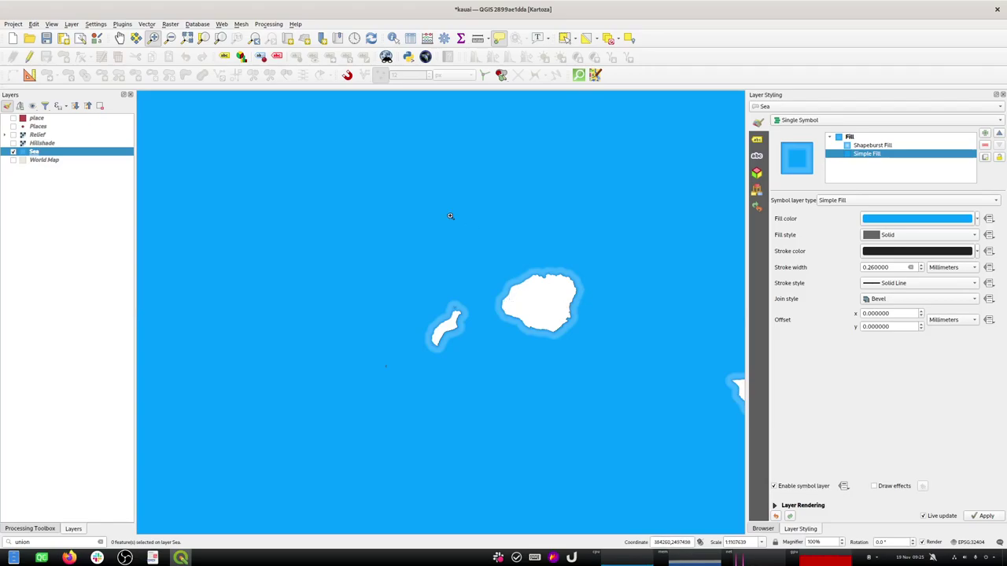
{"action": "left_click_drag", "start_coordinate": [348, 204], "coordinate": [639, 388]}
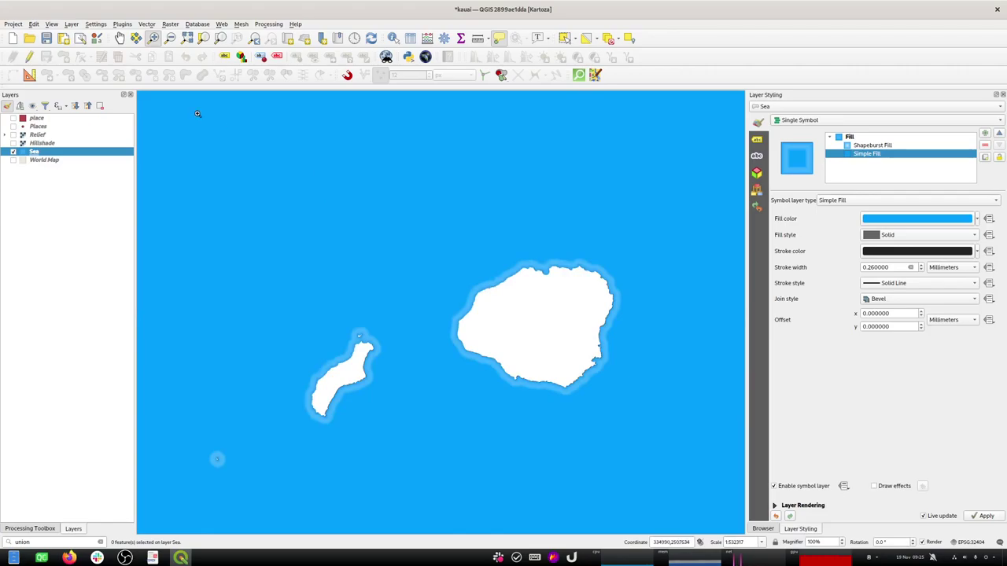
{"action": "left_click", "coordinate": [43, 39]}
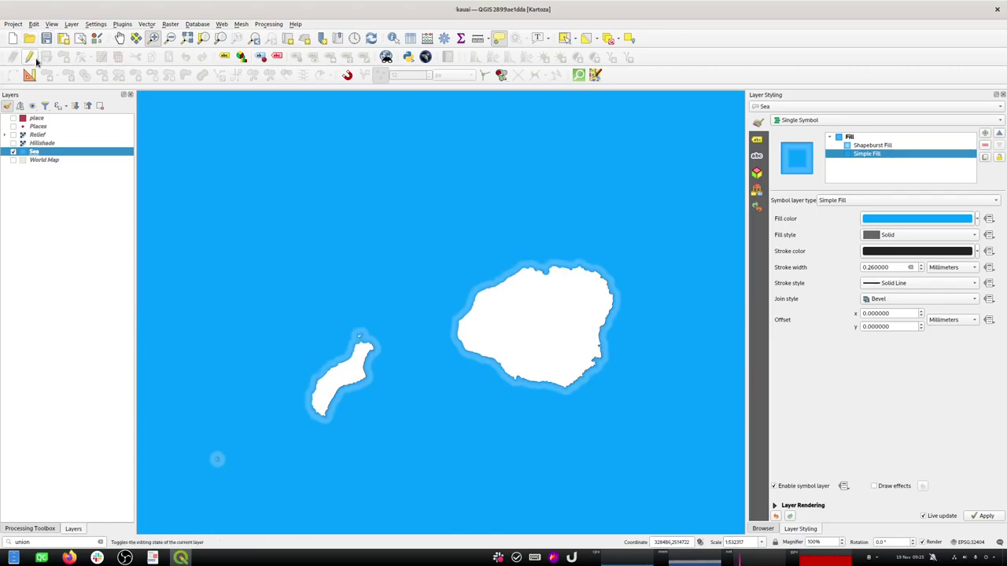
Step: Show the Relief and Hillshade layers together with the Sea layer and save the project
{"action": "left_click", "coordinate": [13, 135]}
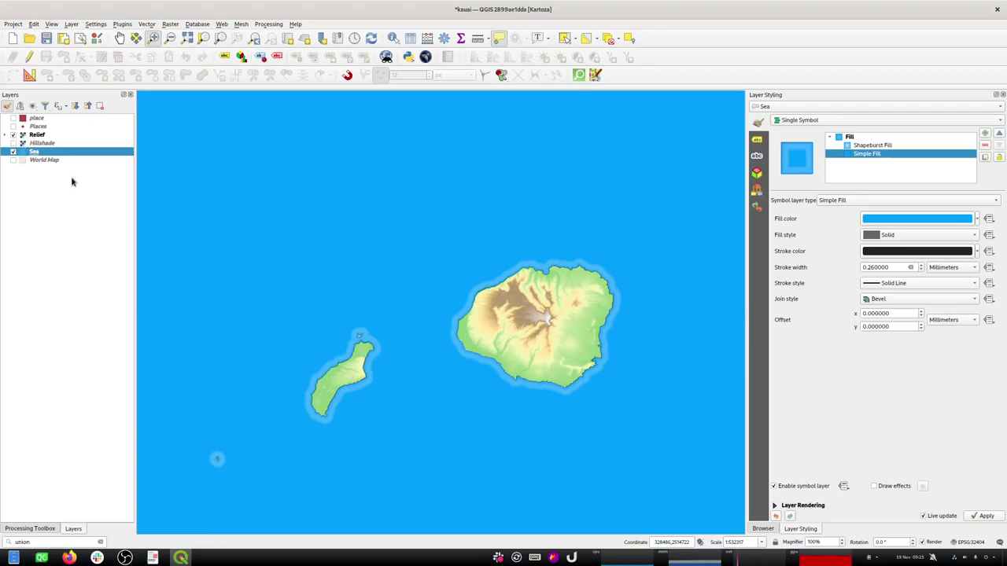
{"action": "left_click", "coordinate": [13, 143]}
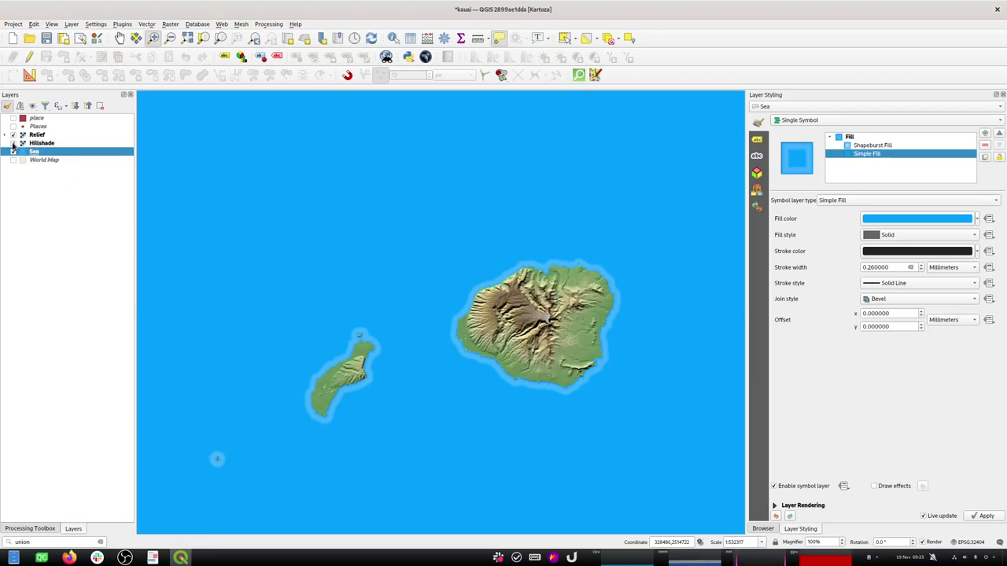
{"action": "left_click", "coordinate": [39, 143]}
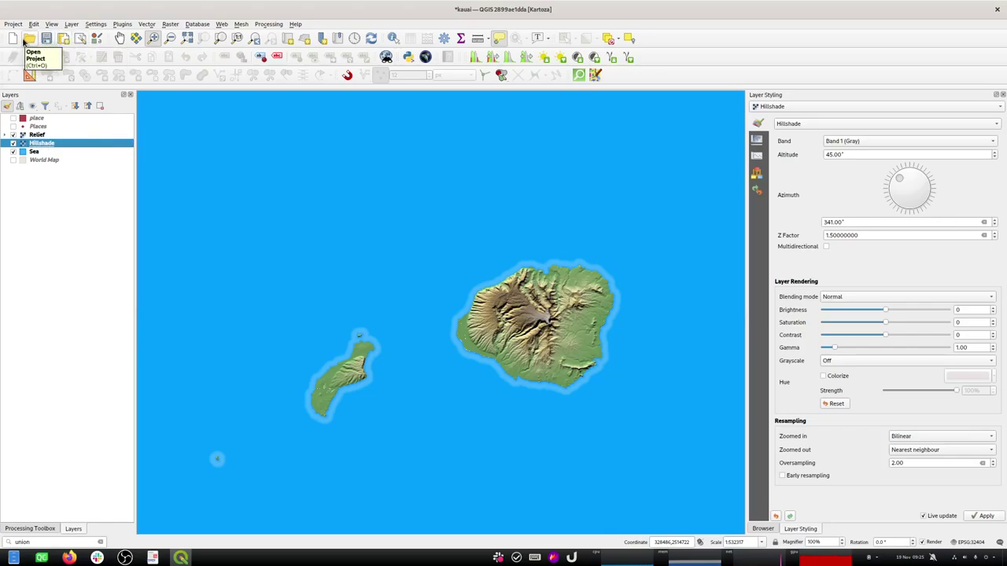
{"action": "left_click", "coordinate": [47, 39]}
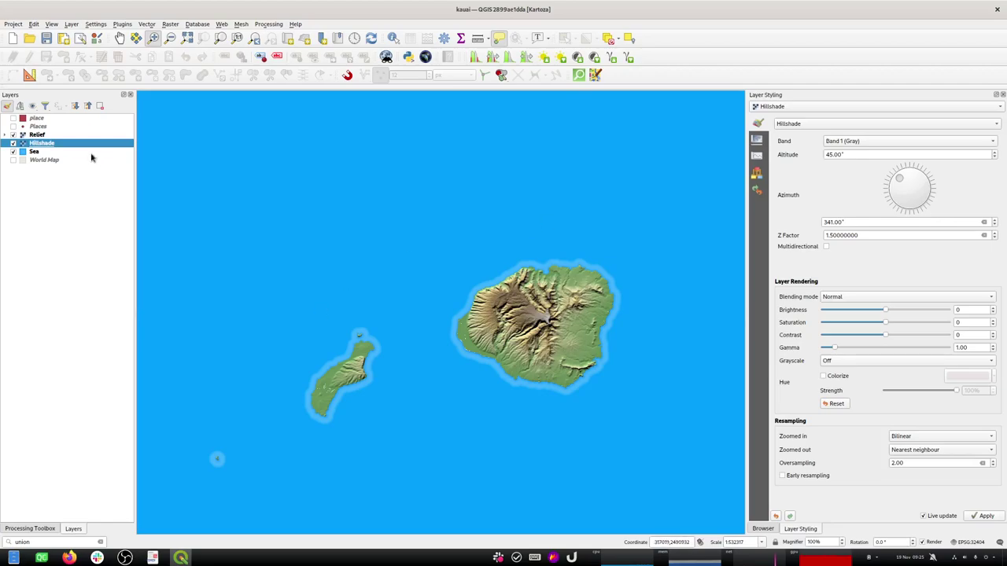
Step: Turn on single labels using the name field for the Sea layer and enable the geometry generator for their placement
{"action": "left_click", "coordinate": [33, 152]}
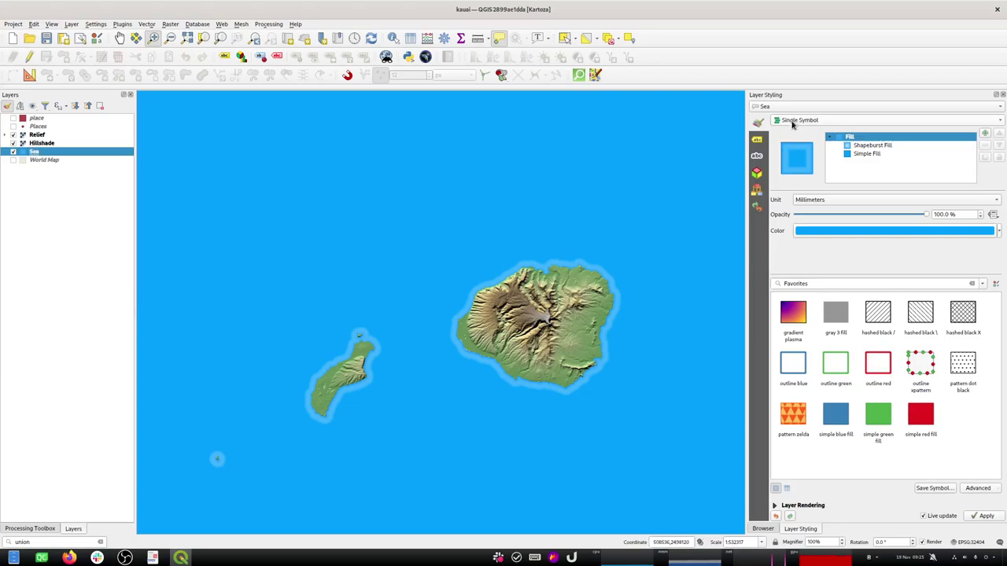
{"action": "left_click", "coordinate": [757, 140]}
{"action": "left_click", "coordinate": [820, 121]}
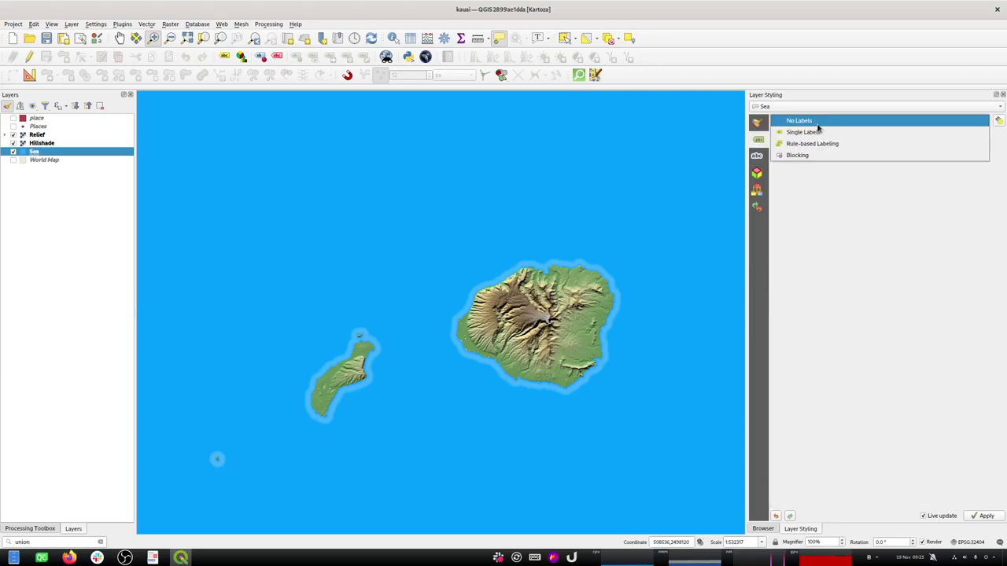
{"action": "left_click", "coordinate": [806, 135]}
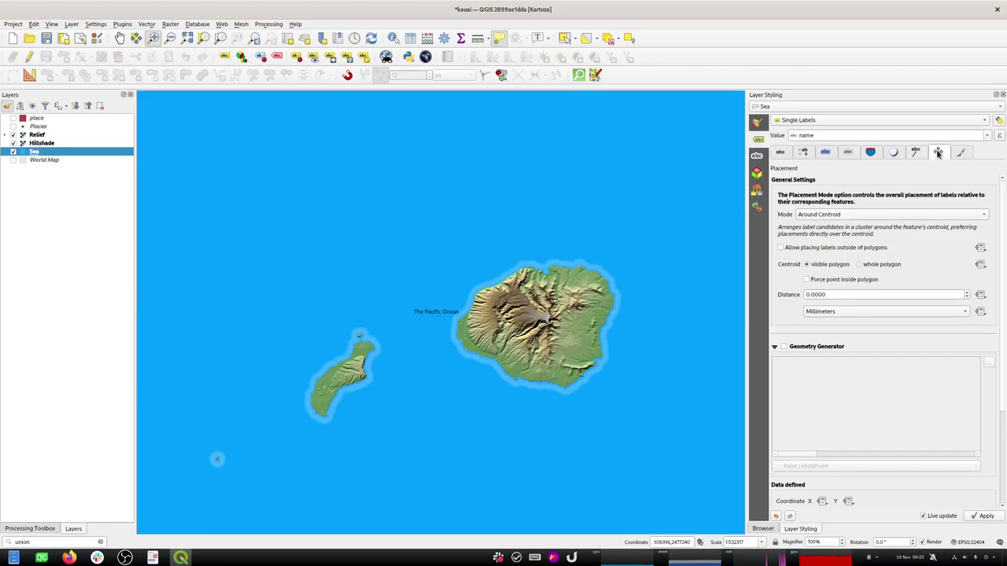
{"action": "scroll", "coordinate": [892, 296], "scroll_direction": "down", "scroll_amount": 4}
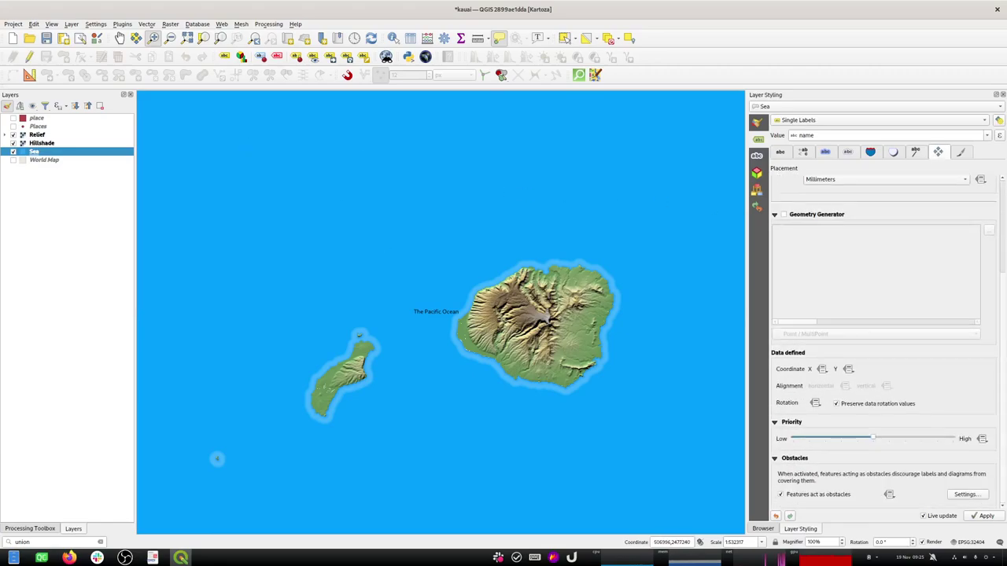
{"action": "left_click", "coordinate": [783, 218]}
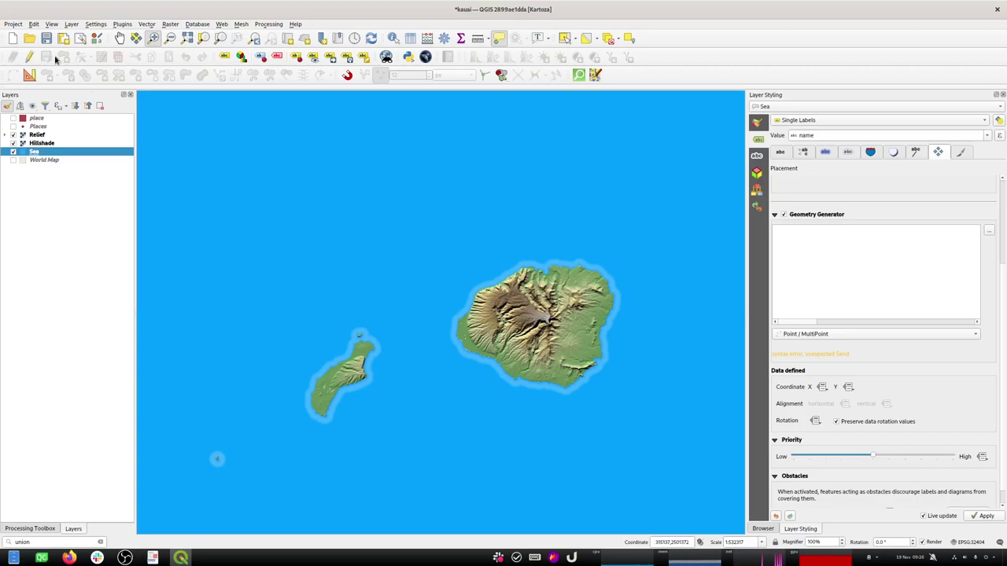
Step: Create a temporary scratch layer with CompoundCurve geometry in the project CRS, EPSG:32404 - WGS 72BE / UTM zone 4N
{"action": "left_click", "coordinate": [96, 23]}
{"action": "mouse_move", "coordinate": [71, 24]}
{"action": "mouse_move", "coordinate": [121, 49]}
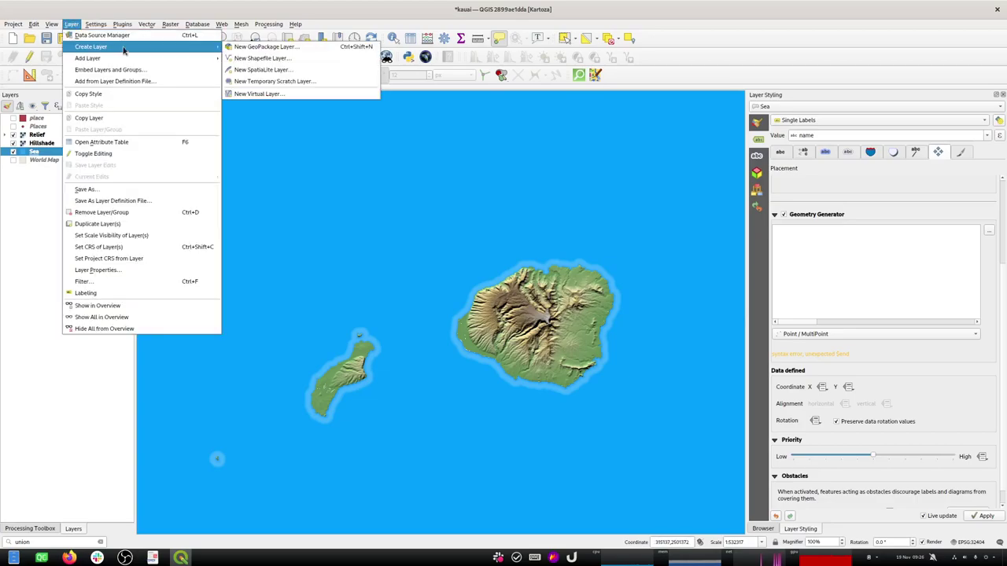
{"action": "left_click", "coordinate": [257, 83]}
{"action": "left_click", "coordinate": [520, 153]}
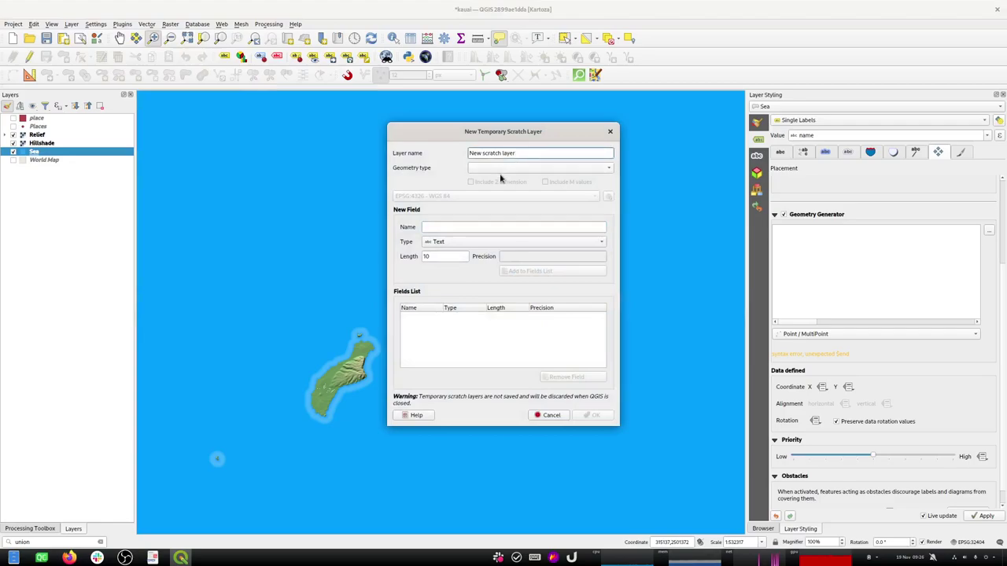
{"action": "left_click", "coordinate": [498, 172]}
{"action": "left_click", "coordinate": [457, 172]}
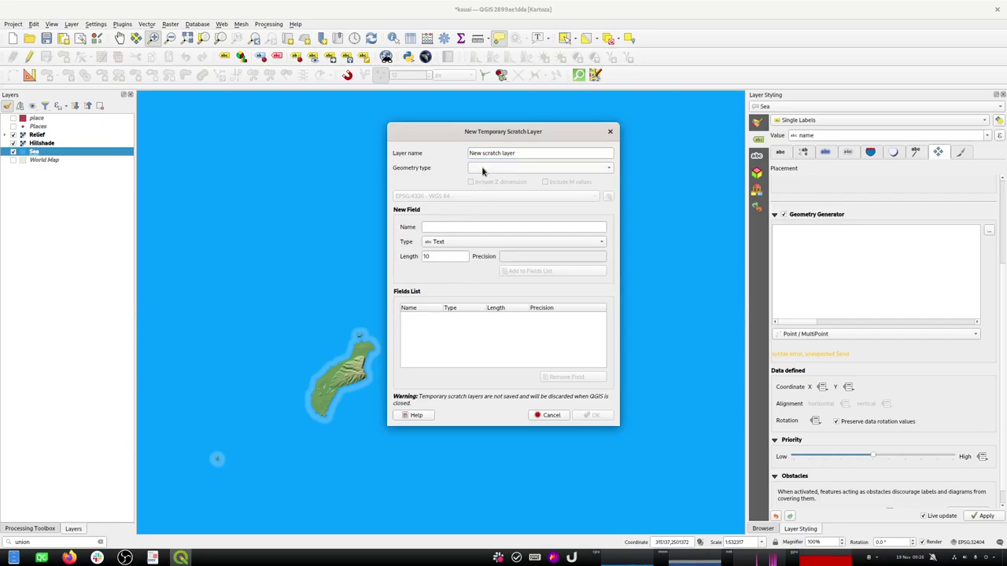
{"action": "left_click", "coordinate": [484, 170]}
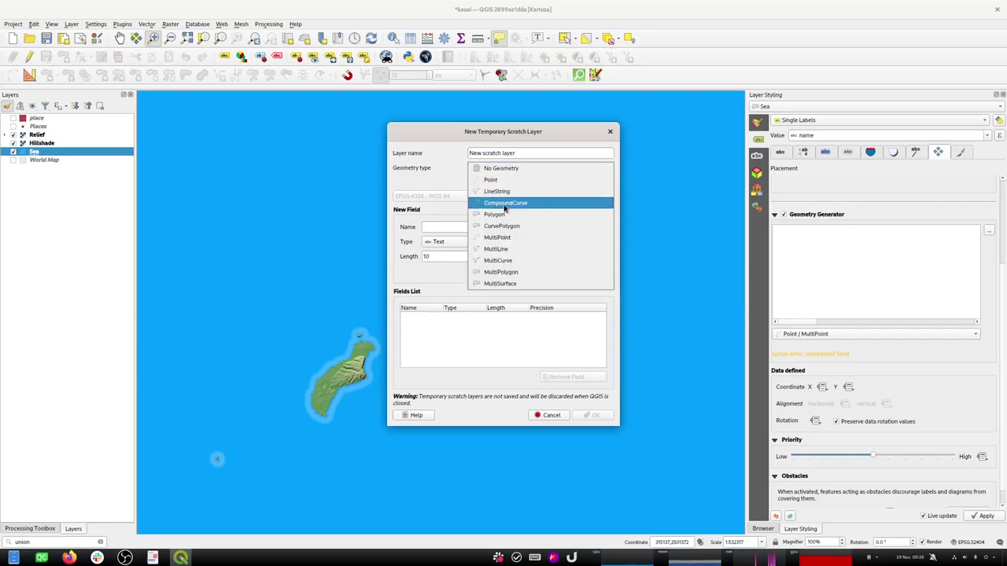
{"action": "left_click", "coordinate": [504, 203]}
{"action": "left_click", "coordinate": [464, 194]}
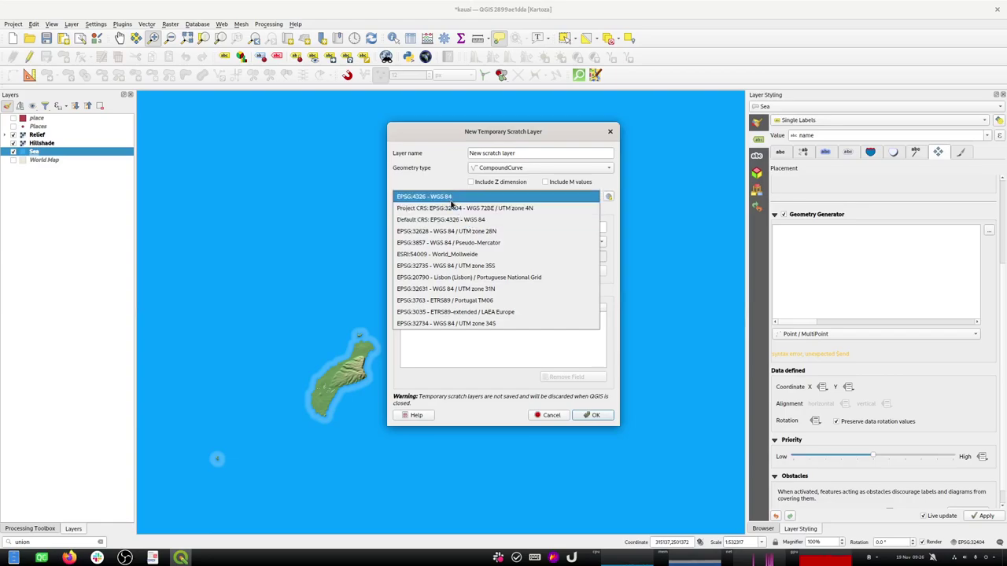
{"action": "left_click", "coordinate": [454, 208]}
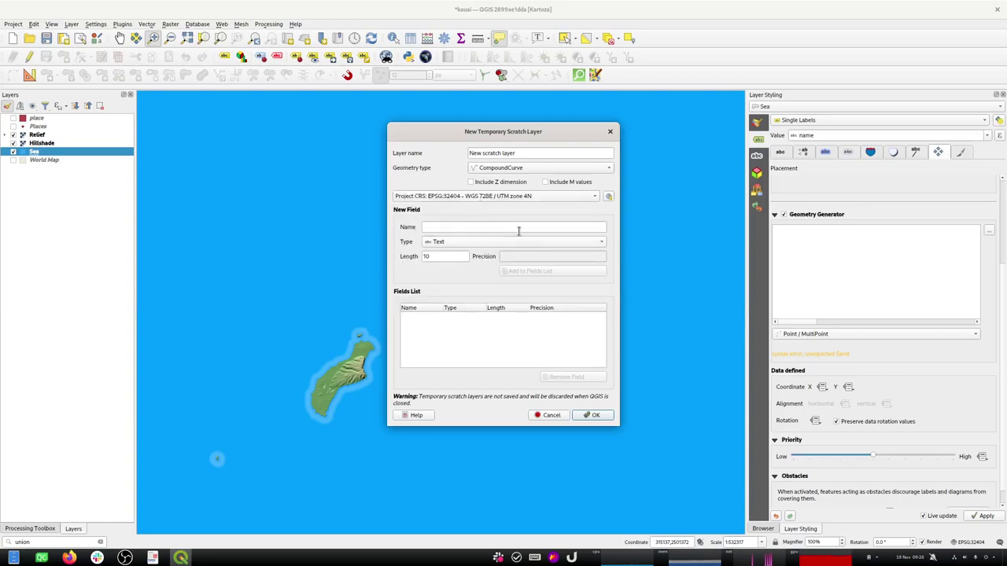
{"action": "left_click", "coordinate": [592, 416]}
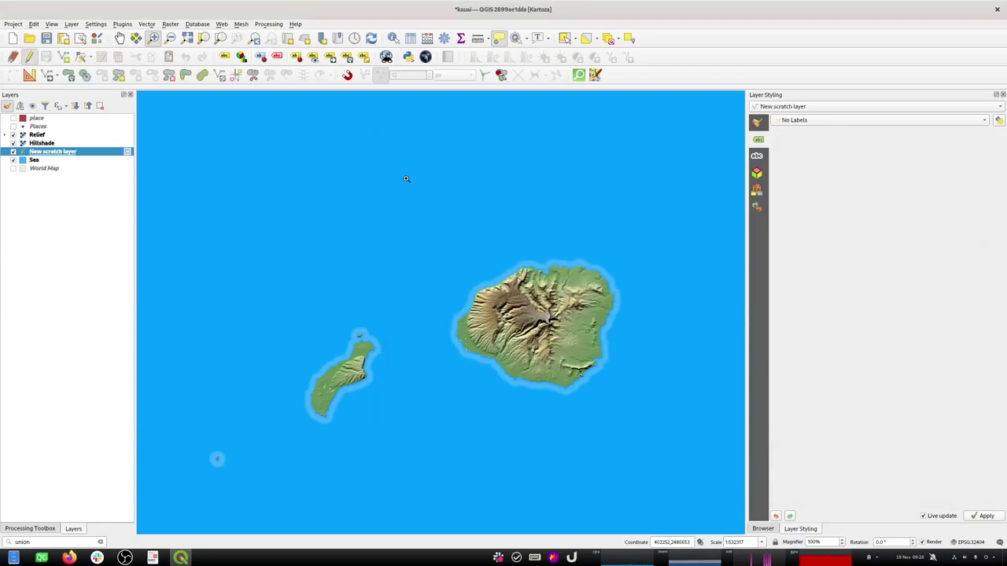
Step: Draw a circular string arcing over the sea from west of the smaller island to north of Kauai, and select it
{"action": "left_click", "coordinate": [34, 24]}
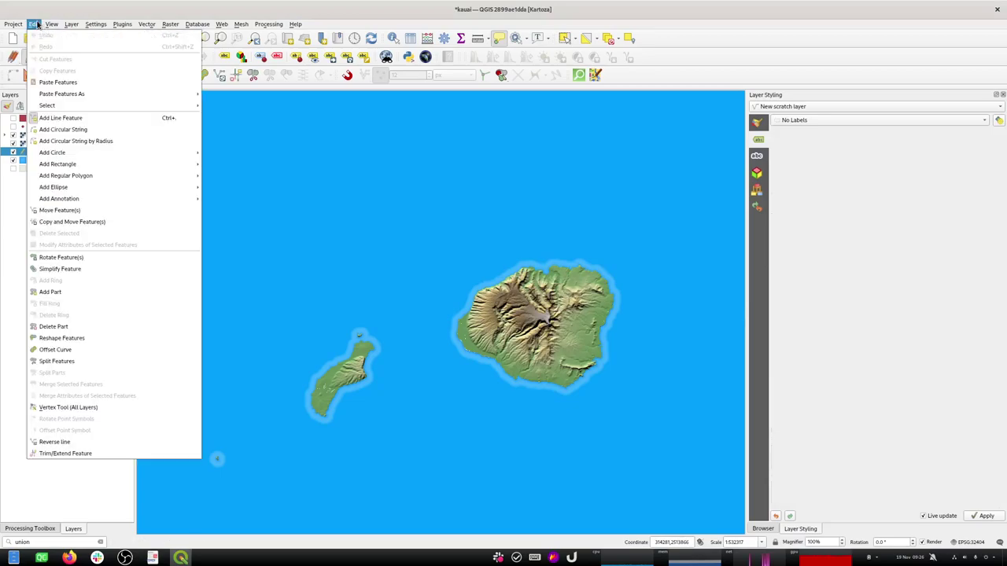
{"action": "left_click", "coordinate": [69, 131]}
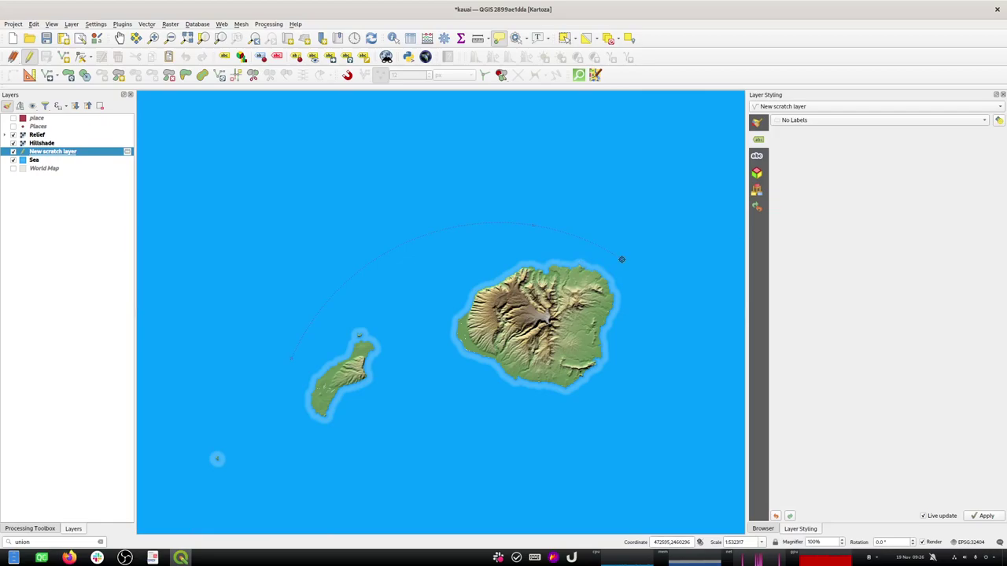
{"action": "left_click", "coordinate": [537, 226]}
{"action": "right_click", "coordinate": [547, 193]}
{"action": "left_click", "coordinate": [563, 40]}
{"action": "left_click", "coordinate": [439, 224]}
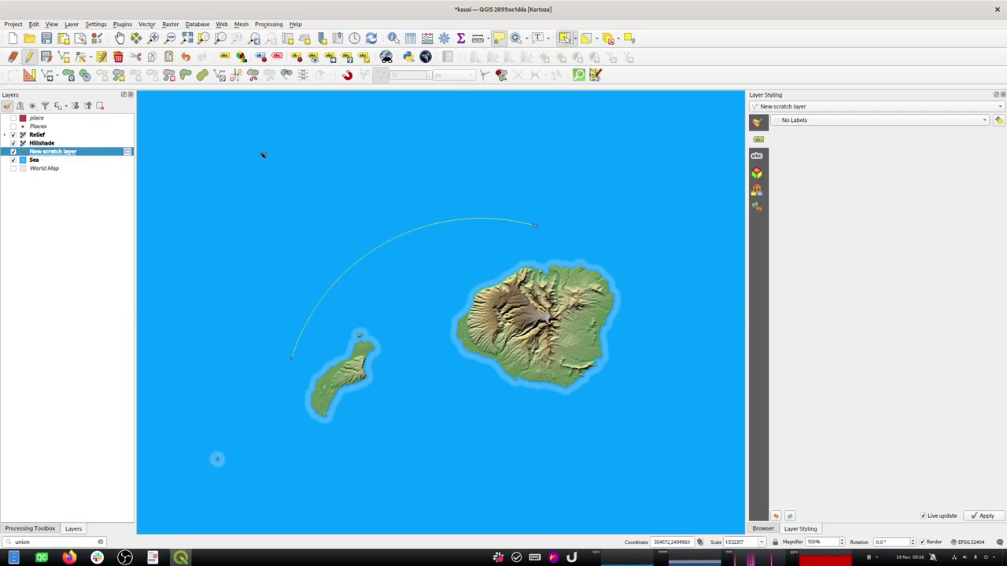
Step: Open the expression builder for the Sea label's geometry generator and insert the geom_from_wkt function
{"action": "left_click", "coordinate": [63, 162]}
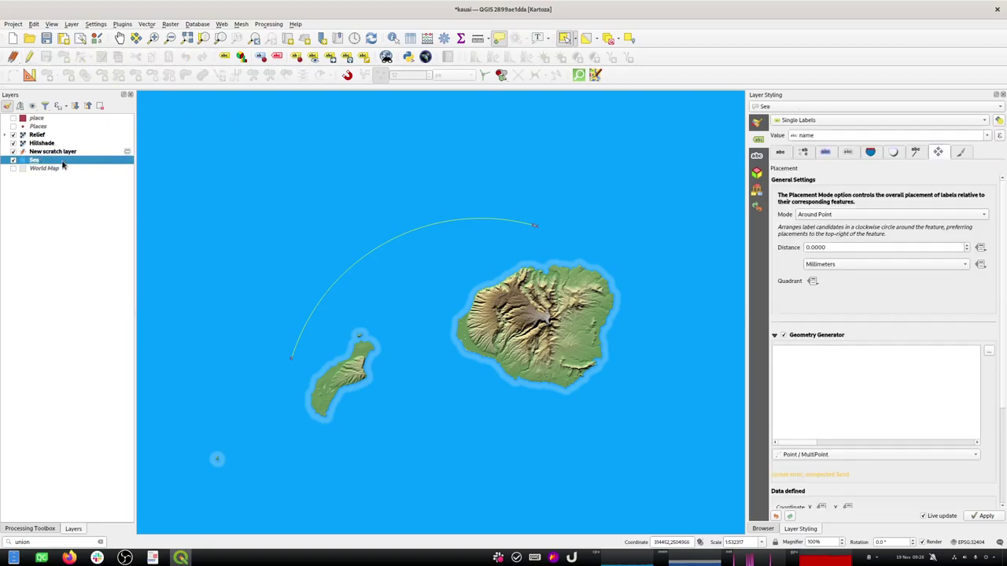
{"action": "left_click", "coordinate": [816, 378]}
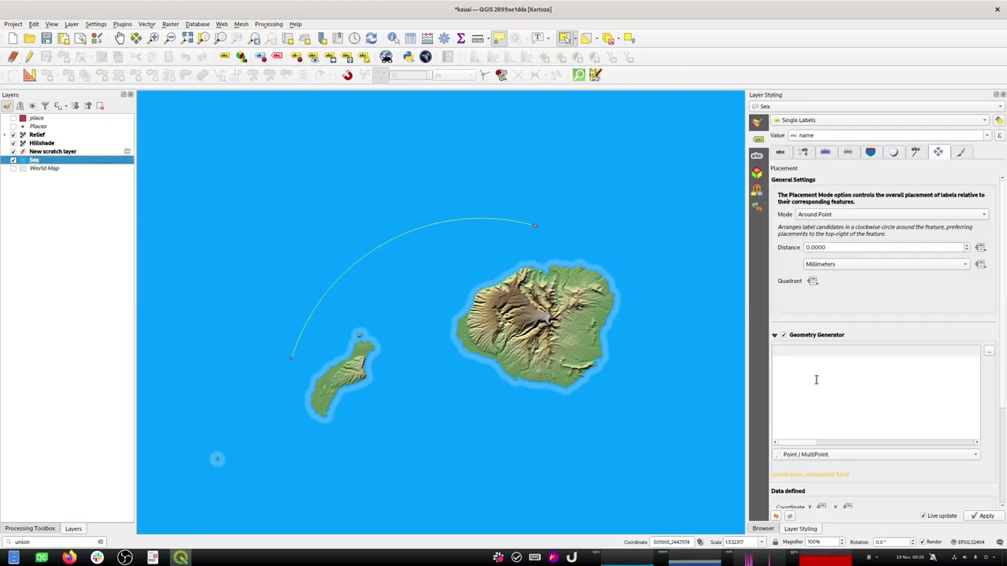
{"action": "left_click", "coordinate": [989, 354]}
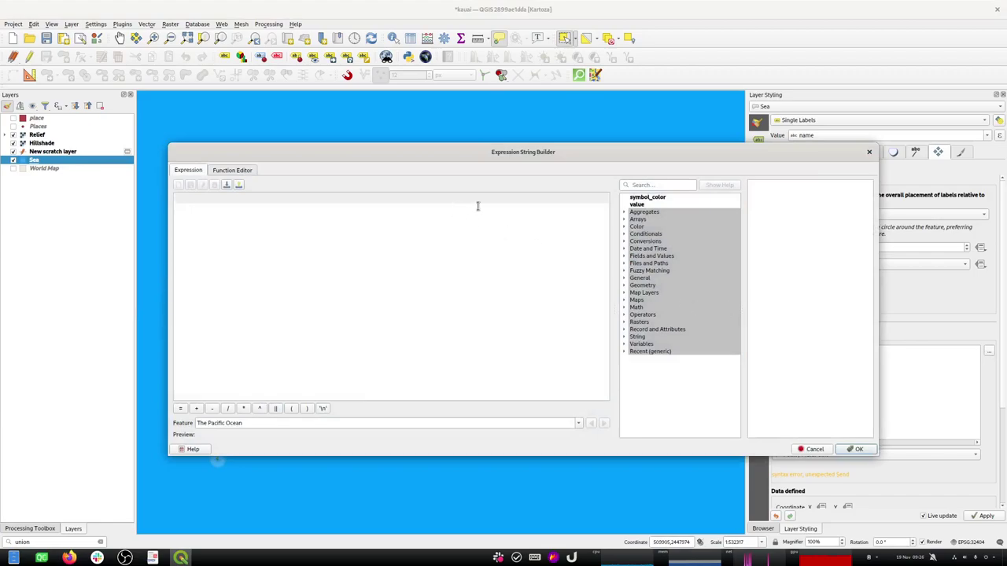
{"action": "left_click", "coordinate": [641, 184]}
{"action": "type", "text": "wkt"}
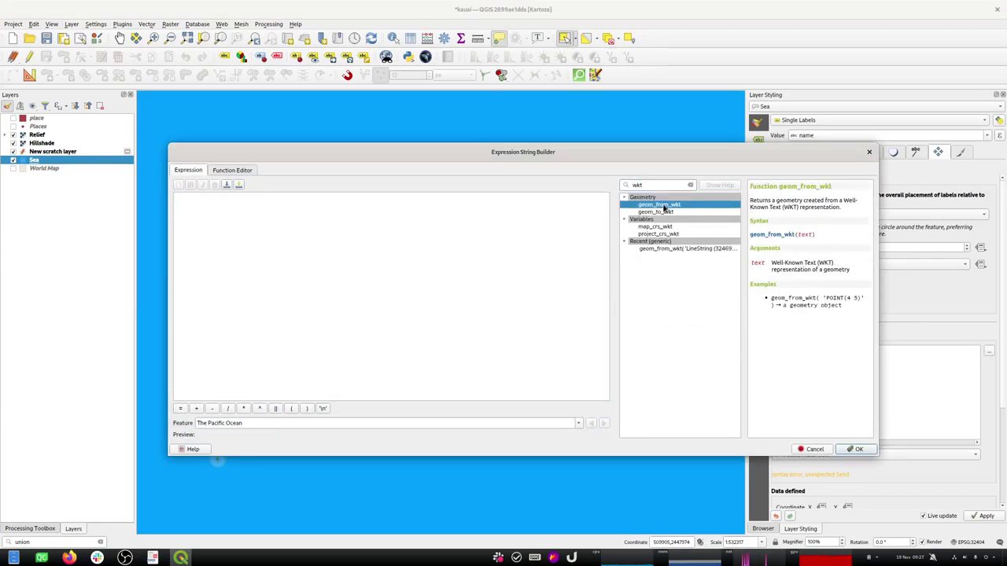
{"action": "double_click", "coordinate": [665, 205]}
{"action": "key", "text": "Return"}
{"action": "key", "text": "Return"}
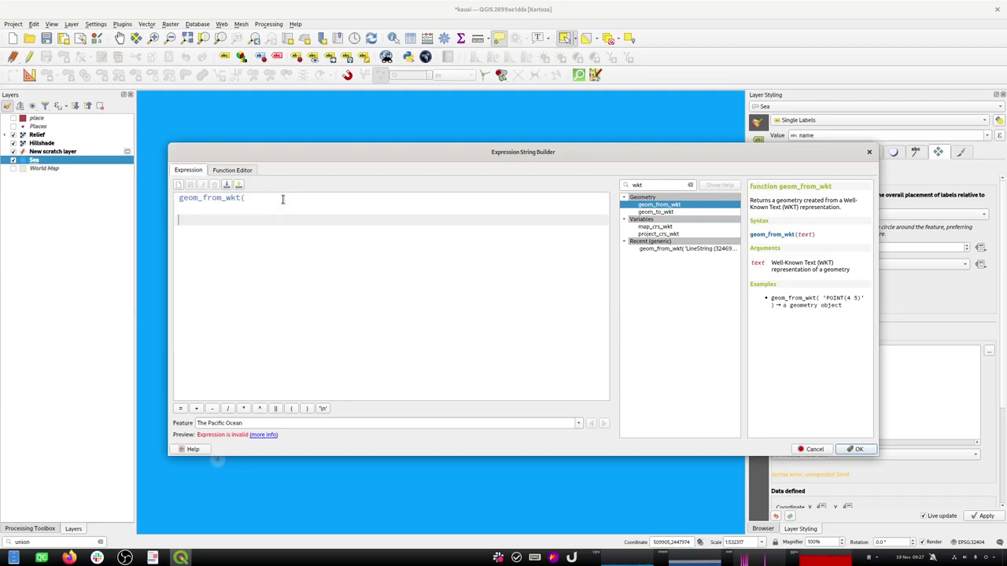
Step: Paste the arc's CompoundCurve WKT into the function and remove the wkt_geom header and the blank line above it
{"action": "type", "text": "wkt_geom CompoundCurve (CircularString (364770.20869419362861663 2427948.99089597864076495, 443670.33741464407648891 2471421.07917145453393459, 444868.38709152722731233 2471078.77926377346739173))"}
{"action": "left_click", "coordinate": [227, 221]}
{"action": "key", "text": "BackSpace"}
{"action": "key", "text": "BackSpace"}
{"action": "key", "text": "BackSpace"}
{"action": "key", "text": "BackSpace"}
{"action": "key", "text": "BackSpace"}
{"action": "key", "text": "BackSpace"}
{"action": "key", "text": "BackSpace"}
{"action": "key", "text": "BackSpace"}
{"action": "key", "text": "BackSpace"}
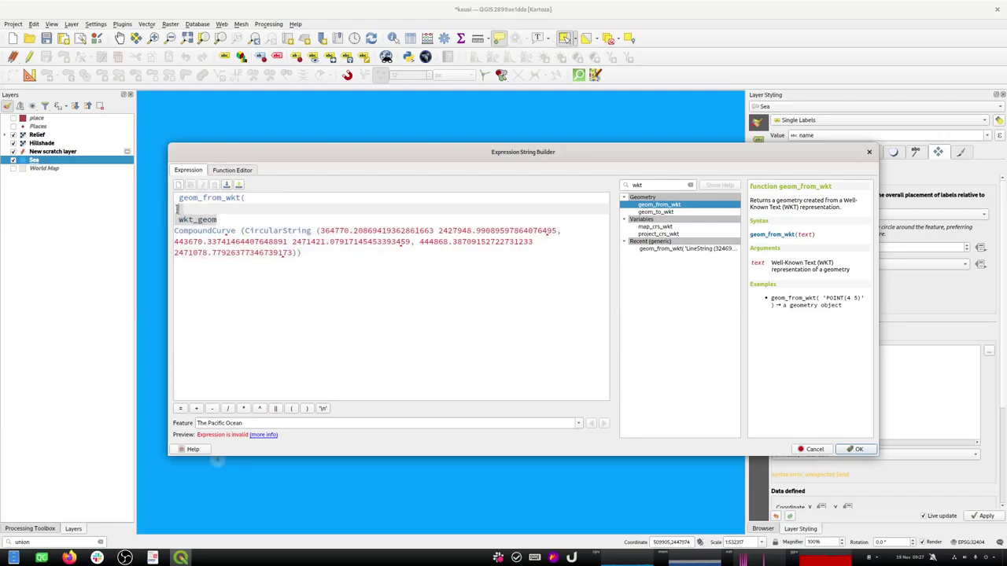
{"action": "key", "text": "Delete"}
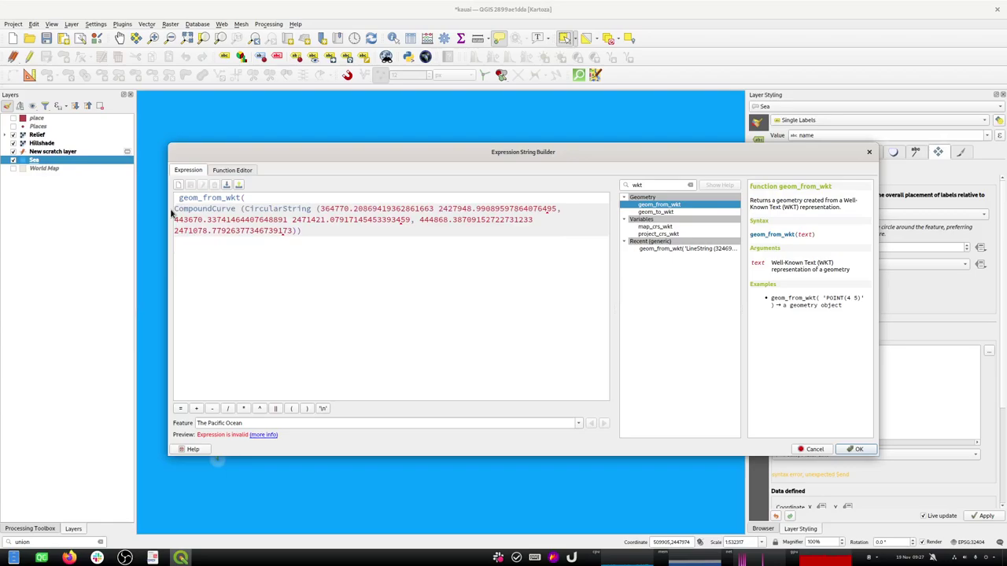
Step: Enclose the WKT in single quotes, close the geom_from_wkt parenthesis, apply the expression and save the project
{"action": "key", "text": "ctrl+End"}
{"action": "type", "text": ")"}
{"action": "key", "text": "ctrl+Home"}
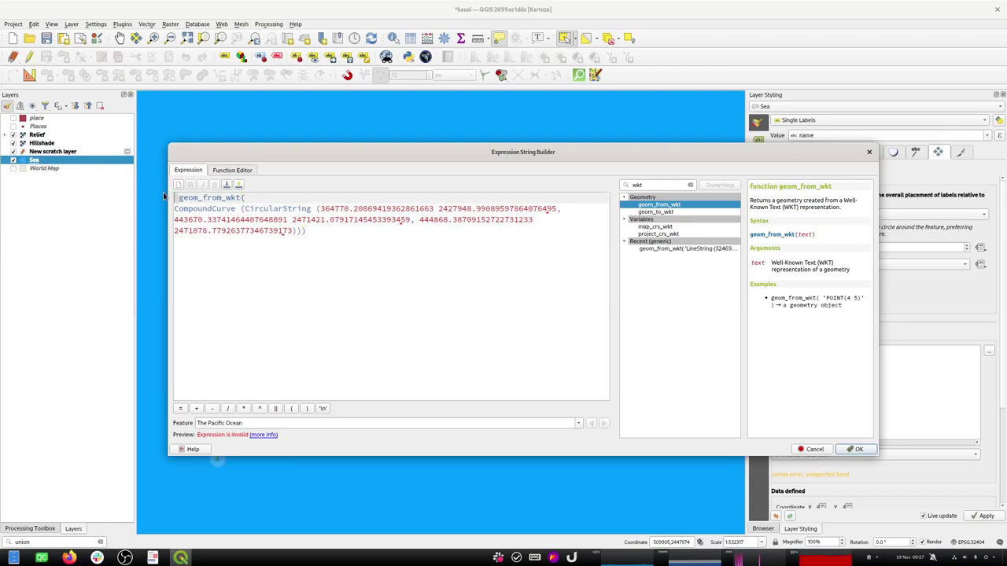
{"action": "key", "text": "Delete"}
{"action": "key", "text": "End"}
{"action": "type", "text": "'"}
{"action": "key", "text": "BackSpace"}
{"action": "type", "text": "'"}
{"action": "key", "text": "Down"}
{"action": "key", "text": "Down"}
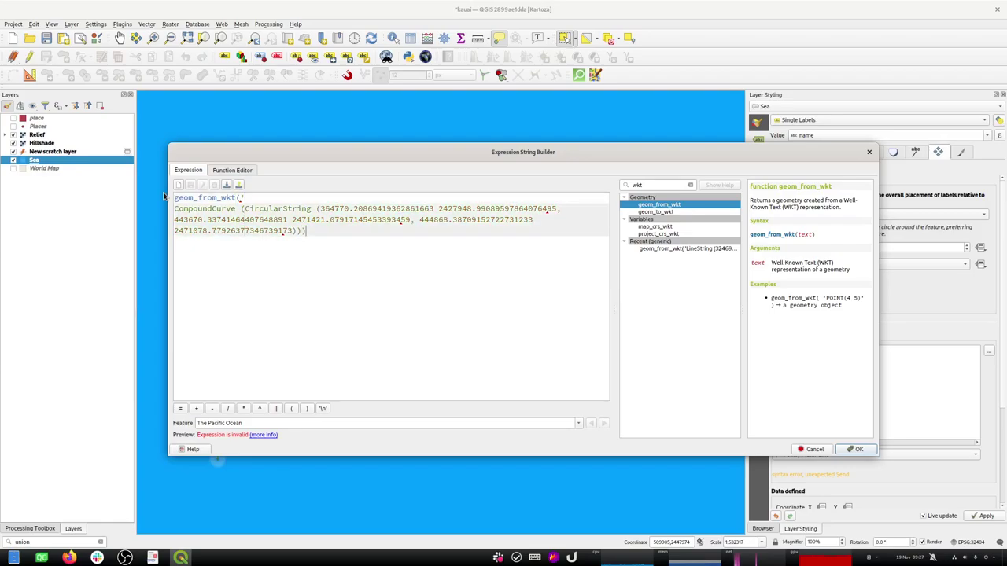
{"action": "type", "text": "'"}
{"action": "left_click", "coordinate": [854, 451]}
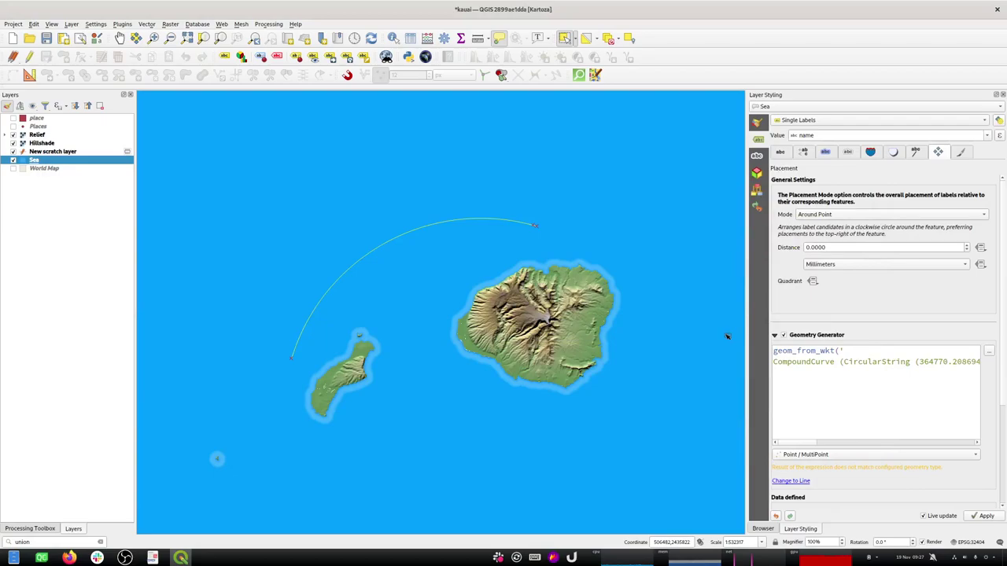
{"action": "left_click", "coordinate": [46, 38]}
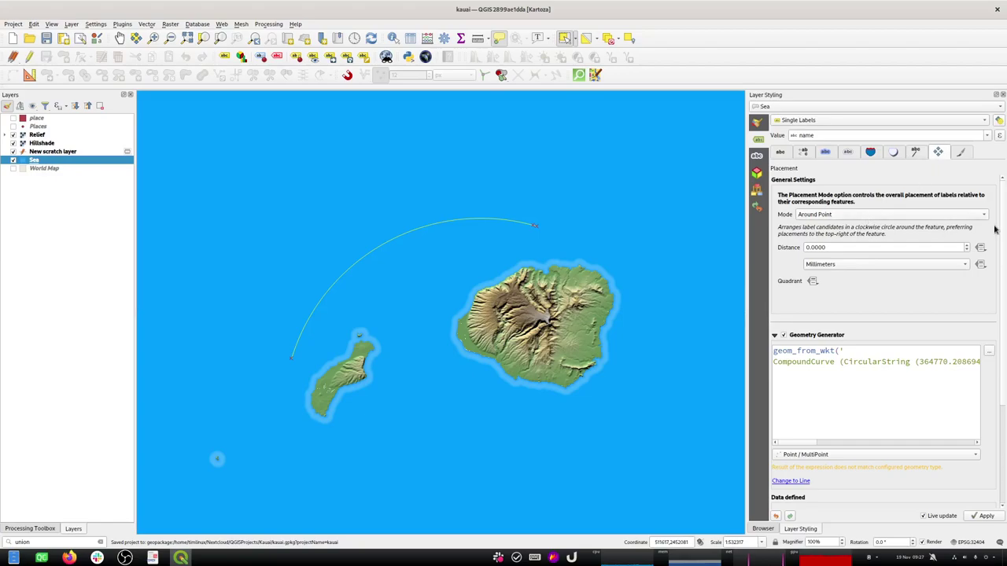
Step: Set the label geometry generator's type to LineString / MultiLineString
{"action": "left_click", "coordinate": [850, 214]}
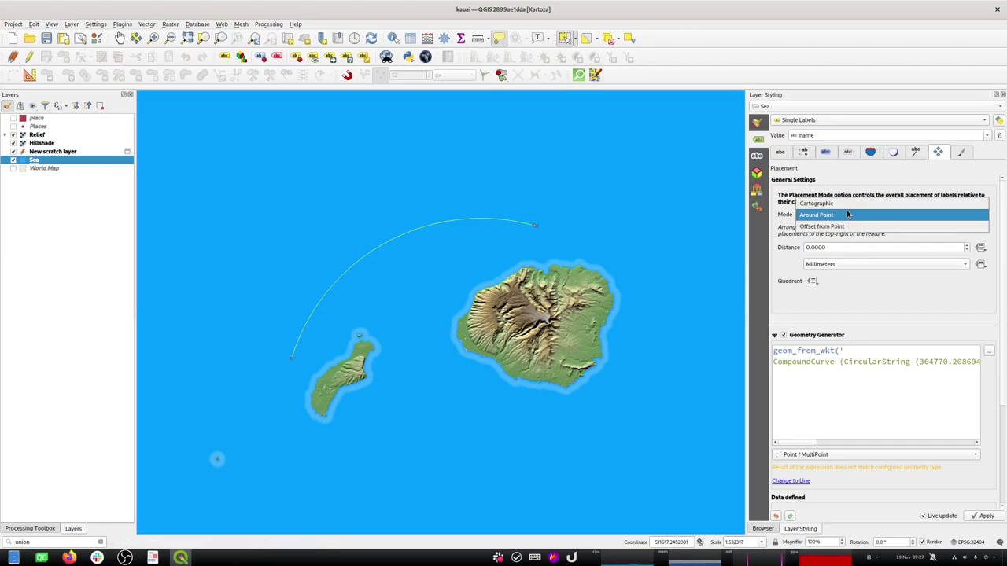
{"action": "left_click", "coordinate": [847, 214]}
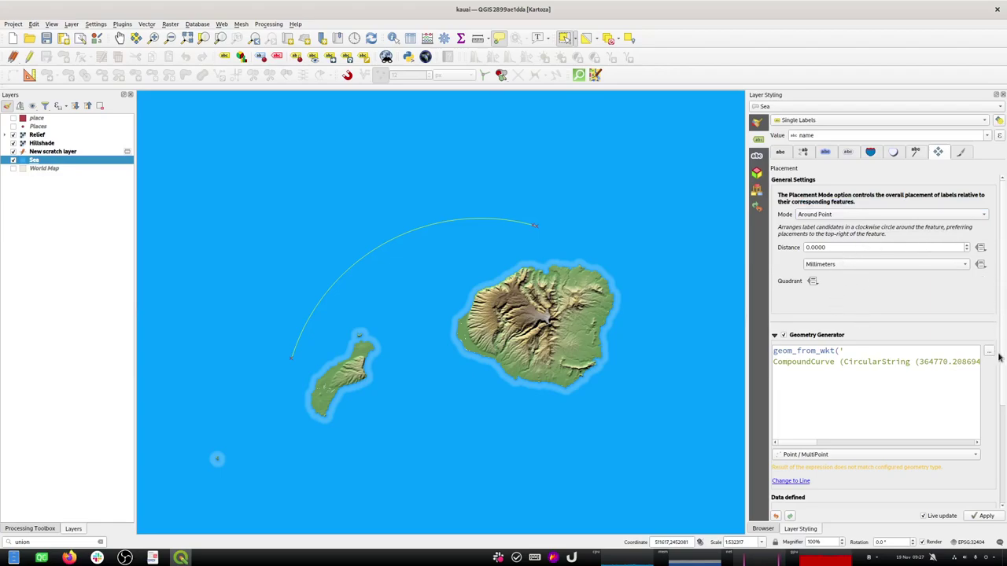
{"action": "left_click", "coordinate": [929, 457]}
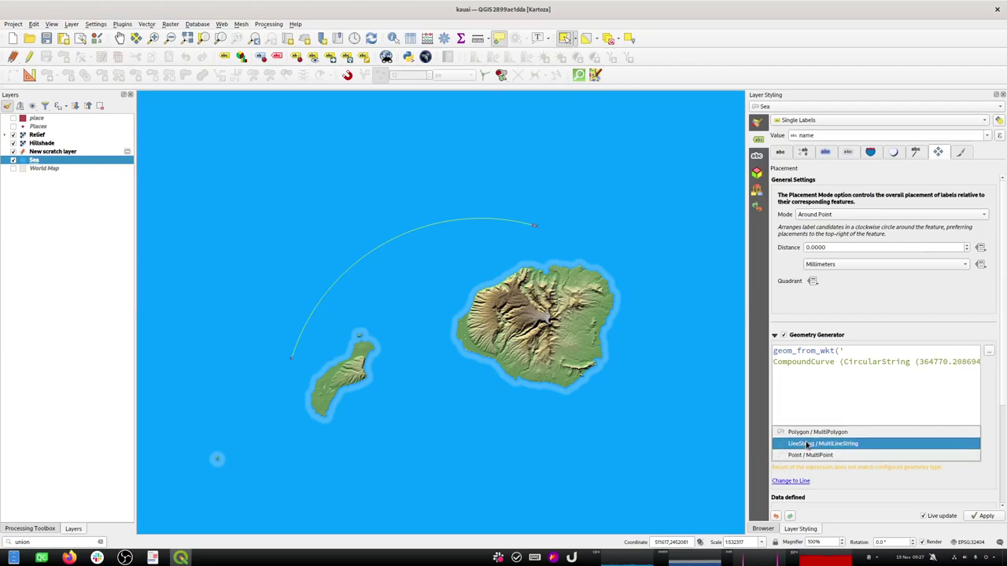
{"action": "left_click", "coordinate": [806, 444]}
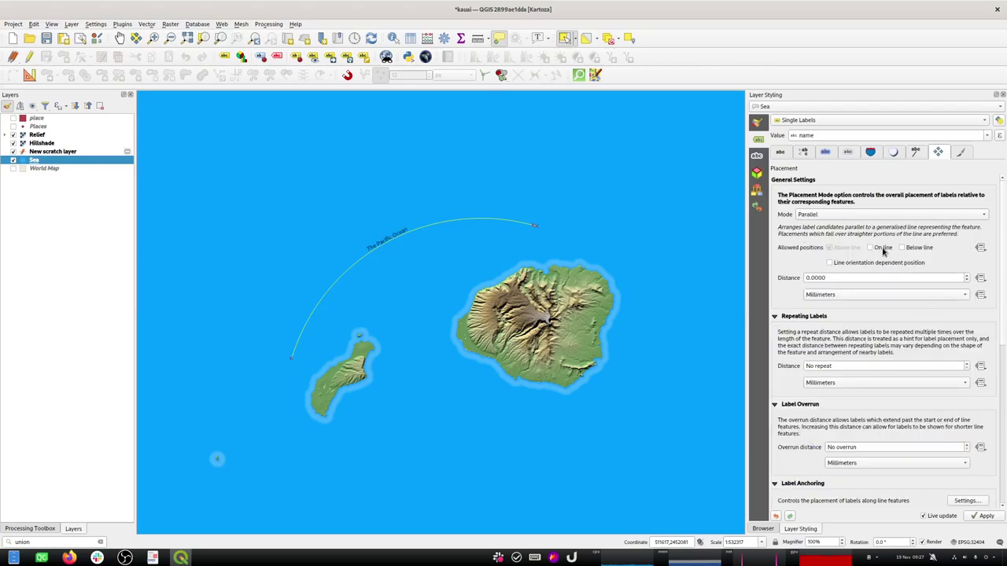
Step: Allow the Sea label only below the line and set its placement mode to Curved
{"action": "left_click", "coordinate": [905, 248]}
{"action": "left_click", "coordinate": [845, 249]}
{"action": "left_click", "coordinate": [845, 216]}
{"action": "left_click", "coordinate": [838, 226]}
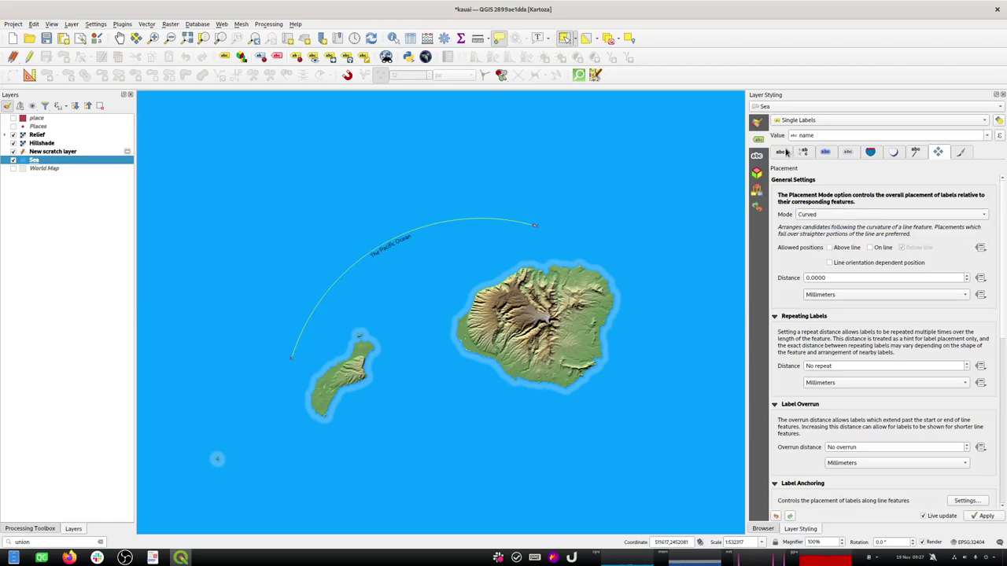
Step: Set the Sea label's font to Carleton
{"action": "left_click", "coordinate": [782, 152]}
{"action": "left_click", "coordinate": [979, 183]}
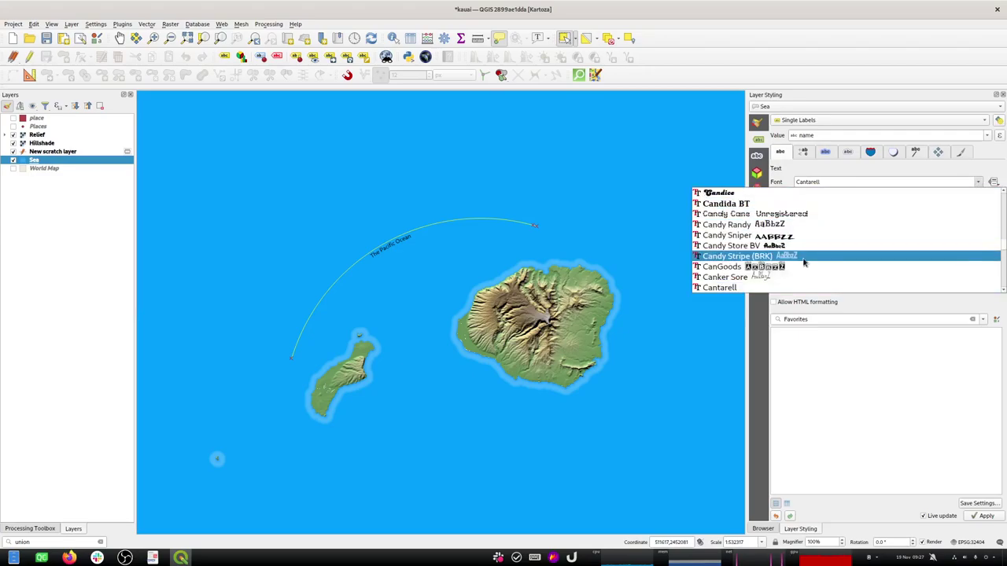
{"action": "scroll", "coordinate": [804, 263], "scroll_direction": "down", "scroll_amount": 2}
{"action": "scroll", "coordinate": [804, 263], "scroll_direction": "down", "scroll_amount": 7}
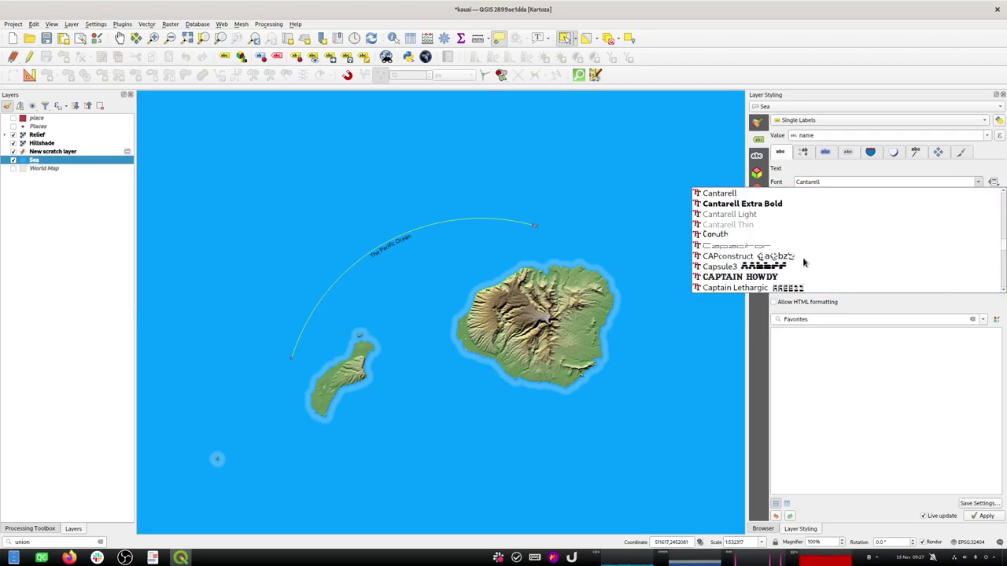
{"action": "scroll", "coordinate": [804, 263], "scroll_direction": "down", "scroll_amount": 1}
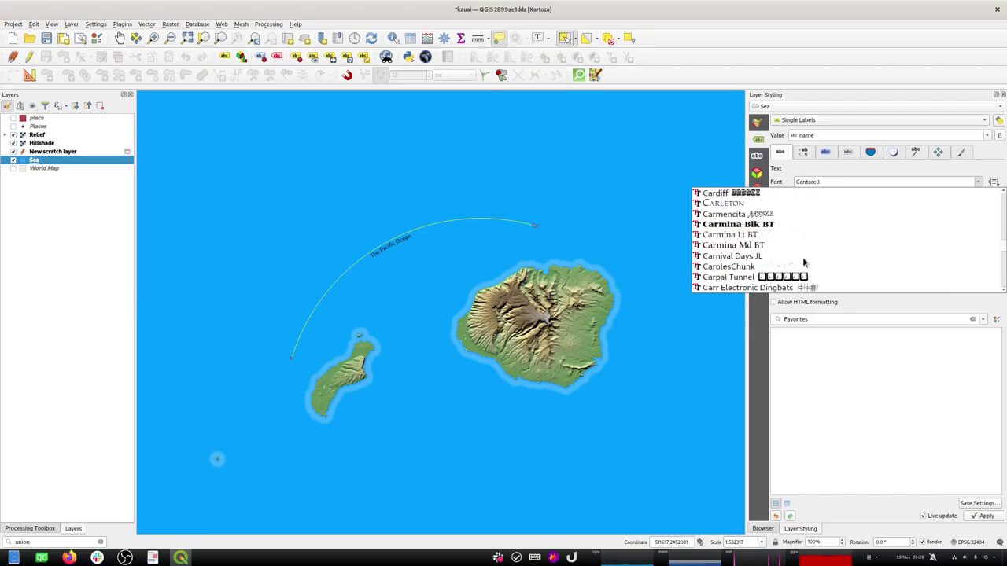
{"action": "left_click", "coordinate": [724, 203]}
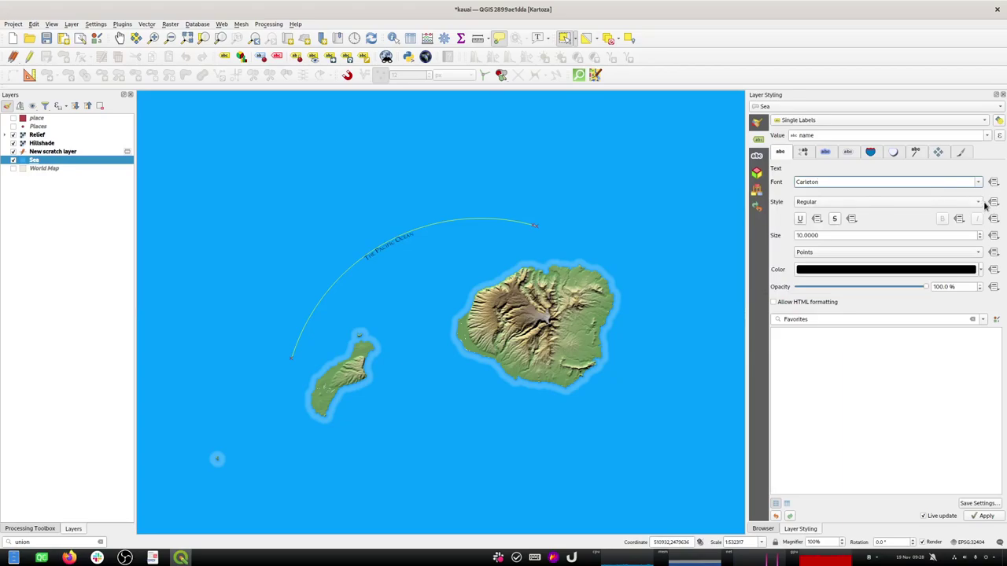
Step: Set the Sea label's font size to 30 points and its text color to white (#ffffff)
{"action": "scroll", "coordinate": [982, 235], "scroll_direction": "up", "scroll_amount": 4}
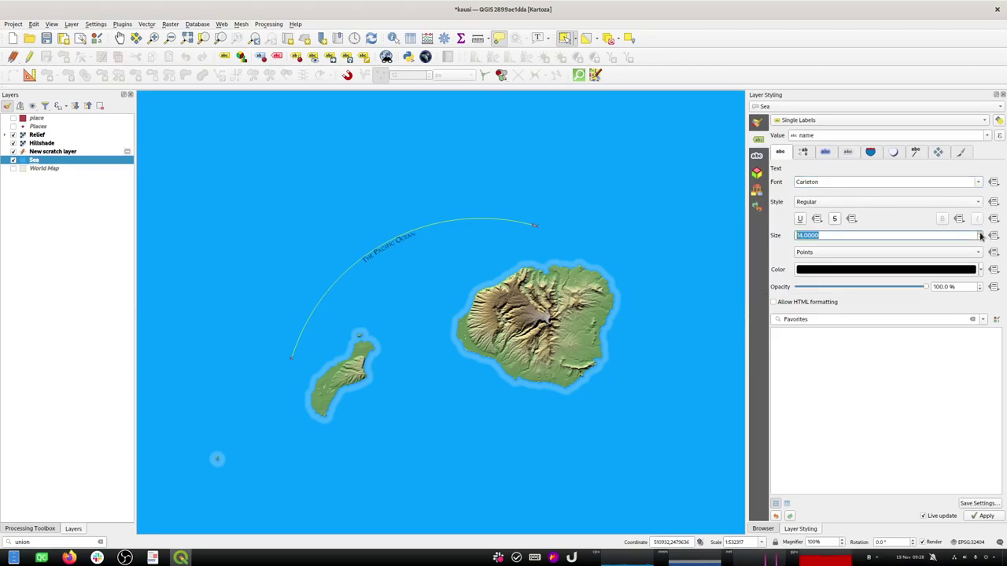
{"action": "scroll", "coordinate": [981, 236], "scroll_direction": "up", "scroll_amount": 3}
{"action": "scroll", "coordinate": [982, 235], "scroll_direction": "up", "scroll_amount": 7}
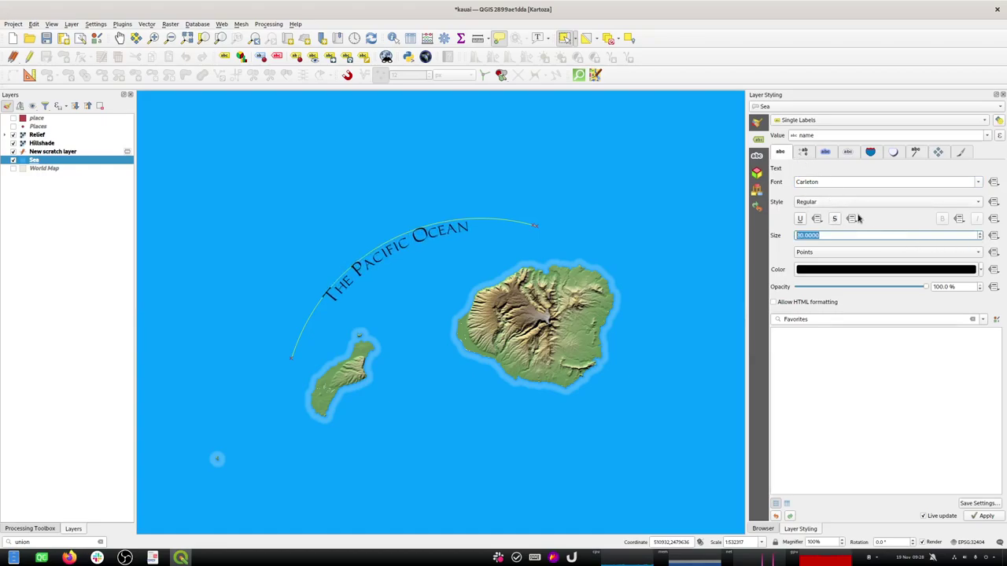
{"action": "left_click", "coordinate": [842, 268]}
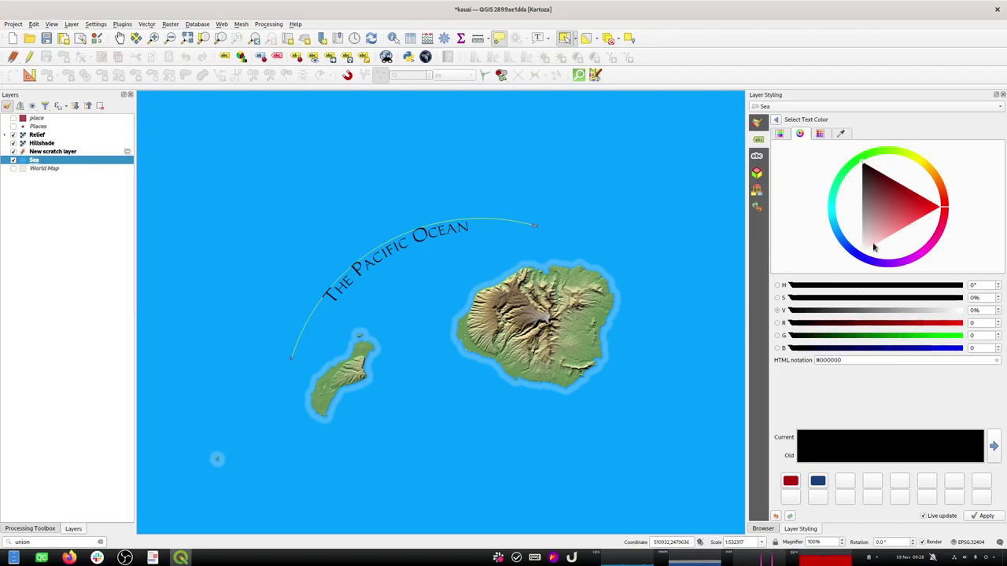
{"action": "left_click", "coordinate": [874, 248]}
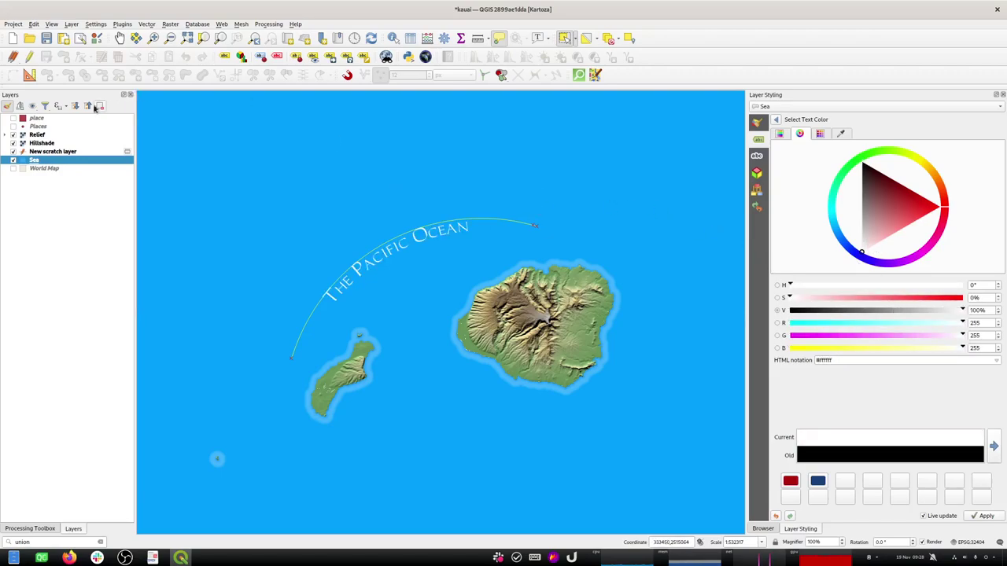
Step: Remove the temporary New scratch layer, discarding its unsaved edits, and save the project
{"action": "left_click", "coordinate": [44, 153]}
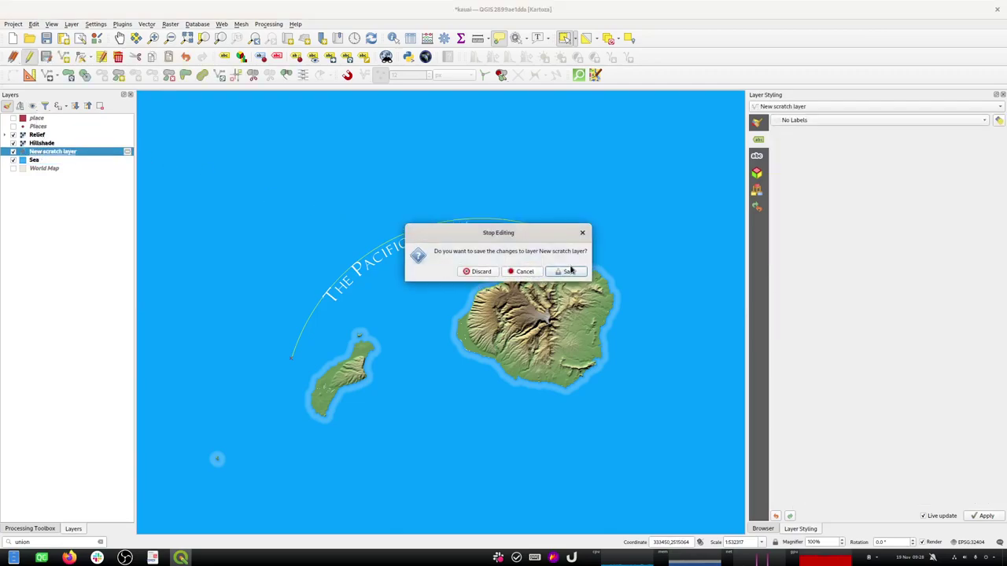
{"action": "left_click", "coordinate": [472, 272]}
{"action": "left_click", "coordinate": [523, 272]}
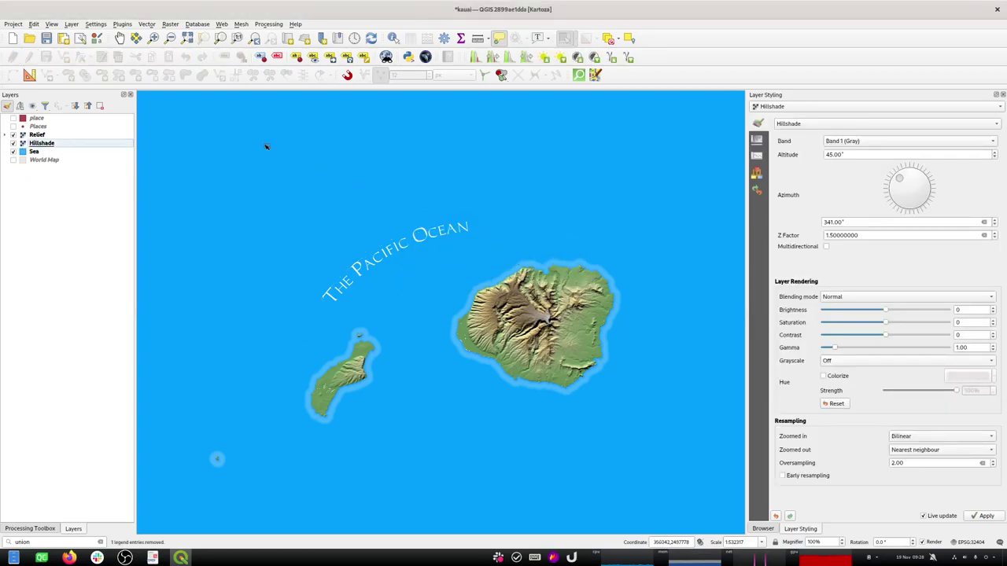
{"action": "left_click", "coordinate": [46, 37]}
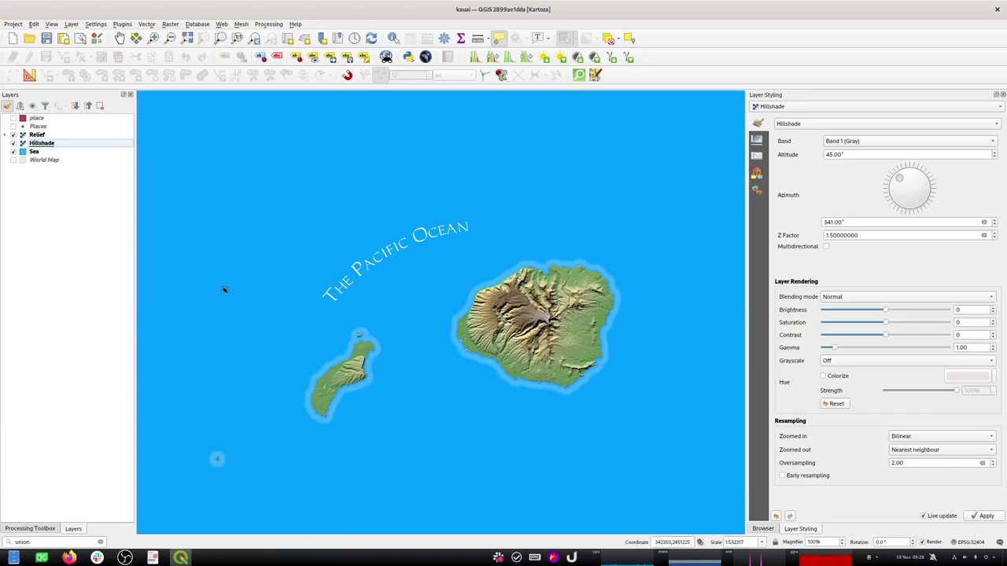
Step: Switch from QGIS to the Document Viewer
{"action": "key", "text": "alt+Tab"}
{"action": "key", "text": "alt+Tab"}
{"action": "key", "text": "alt+Tab"}
{"action": "key", "text": "alt+Tab"}
{"action": "key", "text": "alt+Tab"}
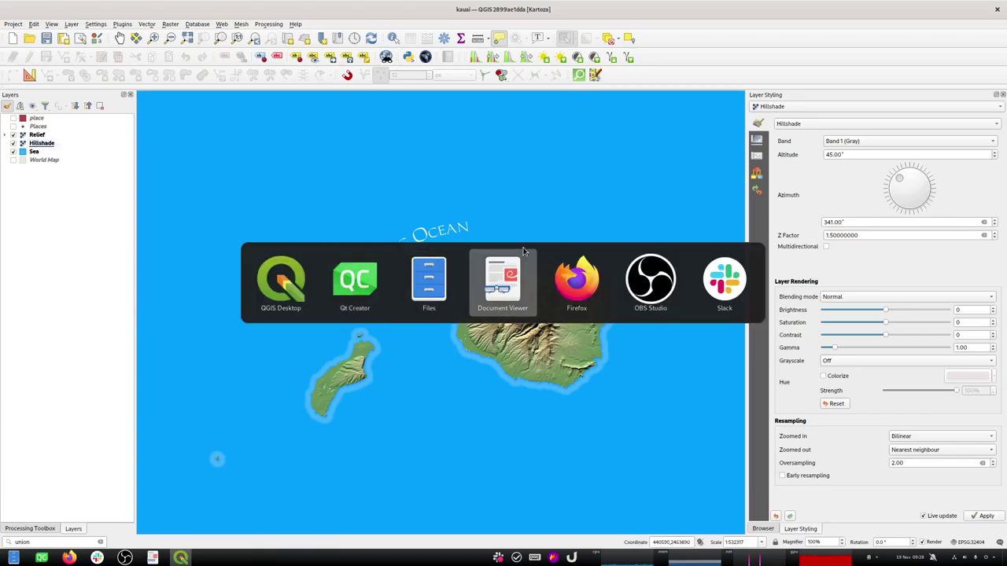